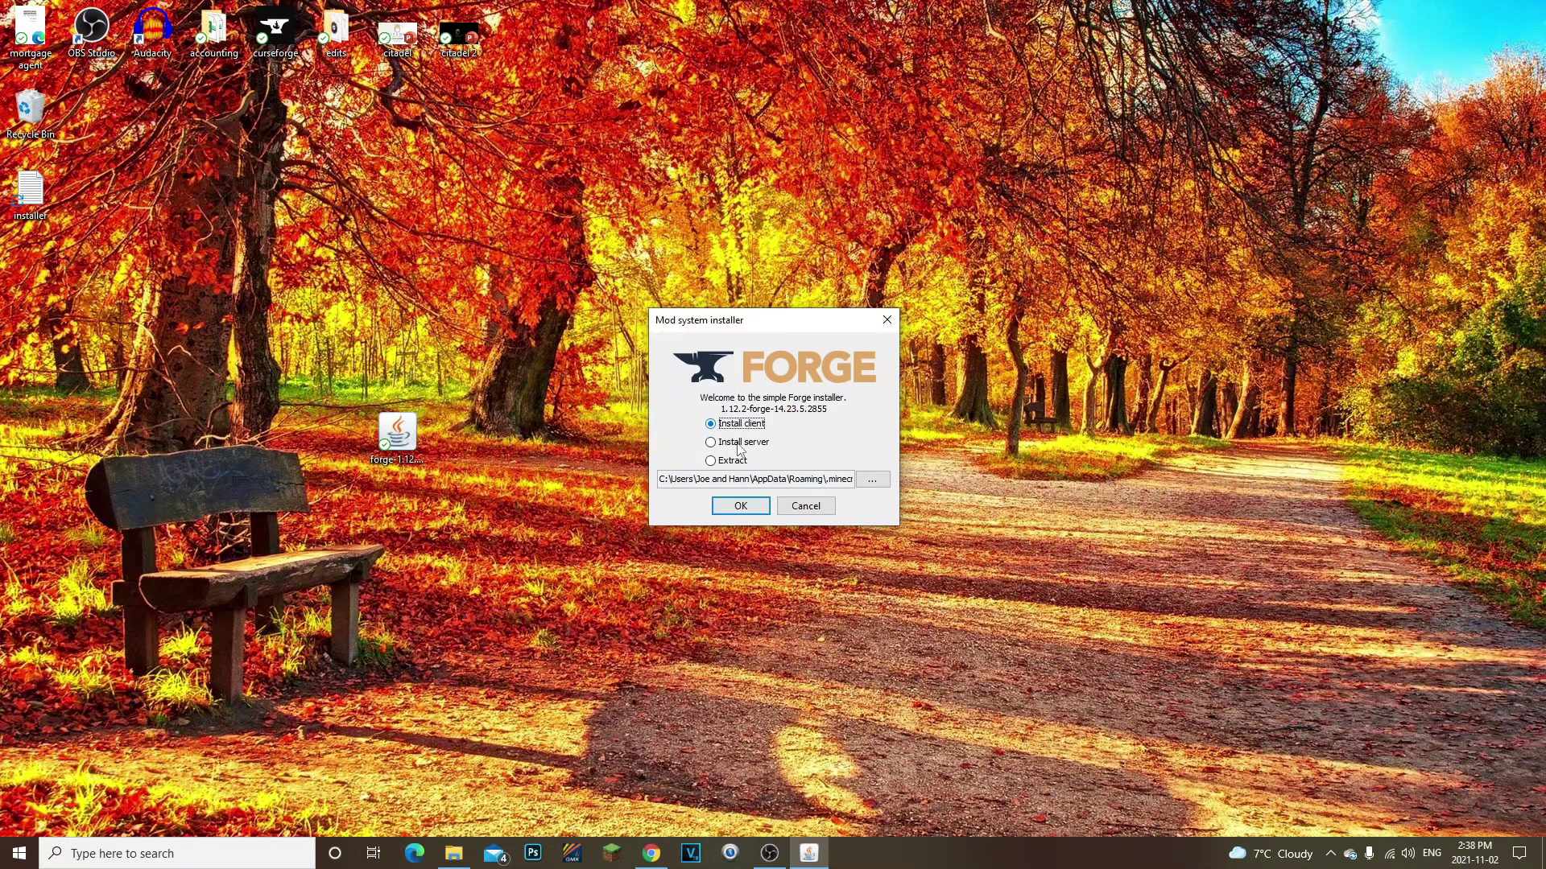
Check the client install path in the Forge installer and dismiss the installer.
{"action": "left_click", "coordinate": [688, 480]}
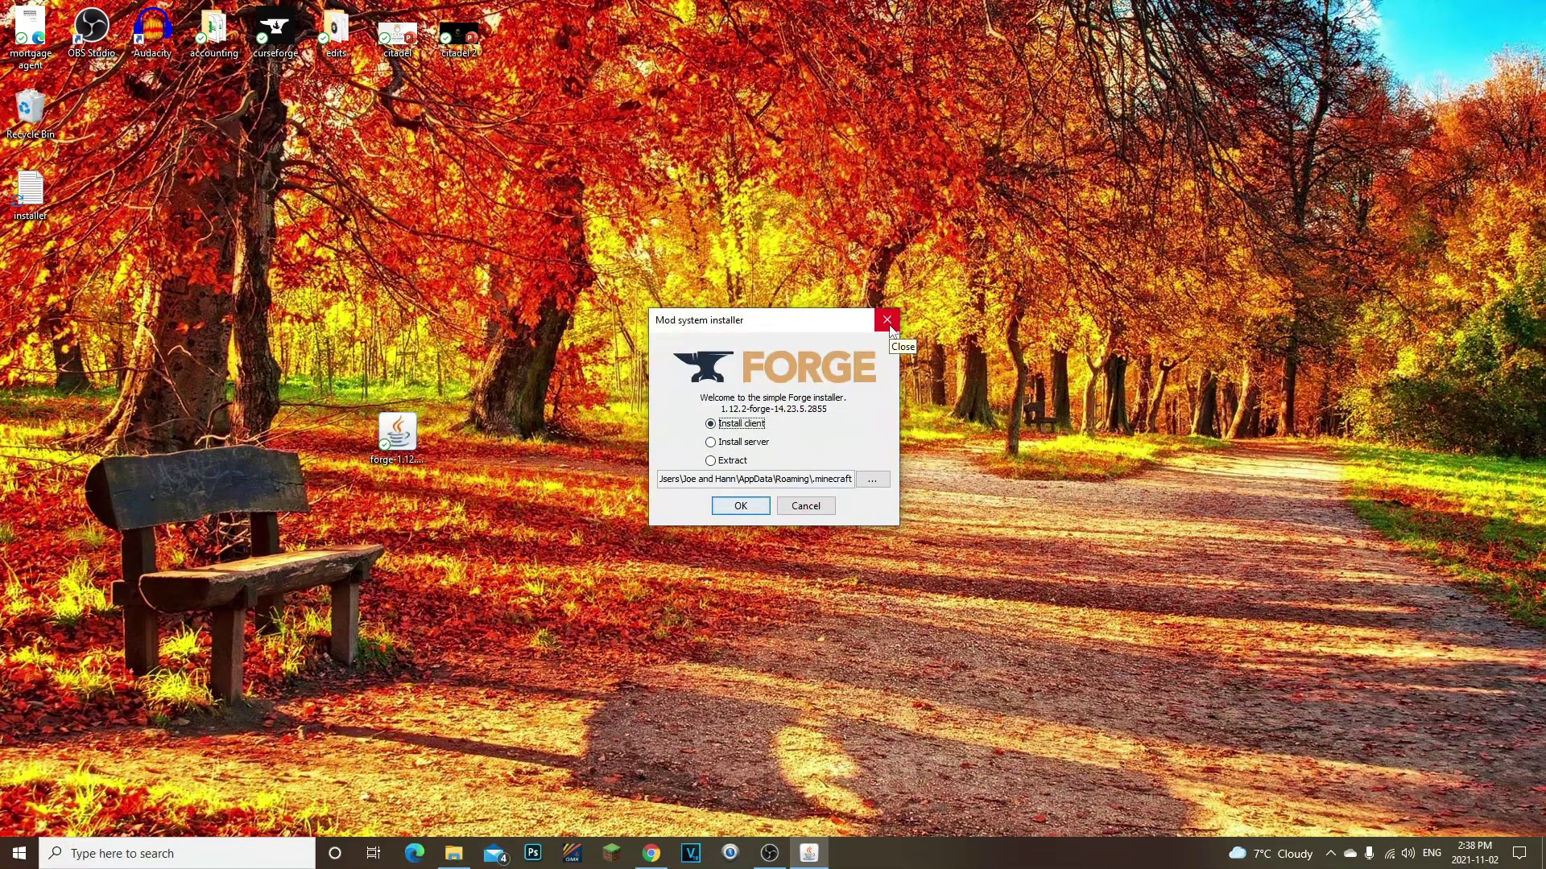
{"action": "left_click", "coordinate": [740, 505]}
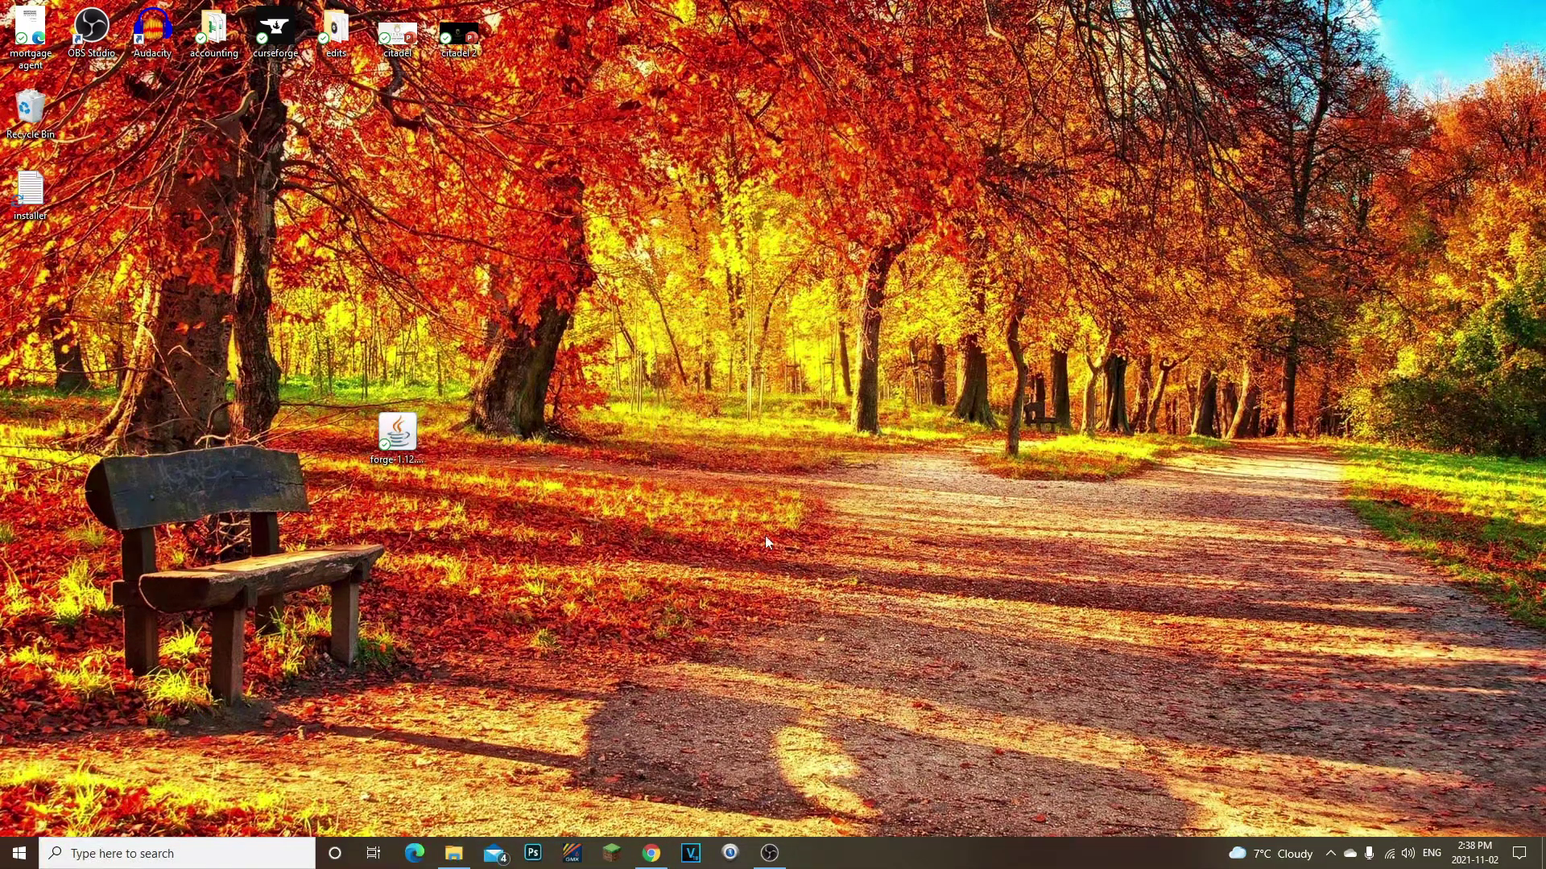
Open the Minecraft Launcher, select the forge 1.12.2-forge-14.23.5.2855 installation, and close the launcher.
{"action": "left_click", "coordinate": [612, 855]}
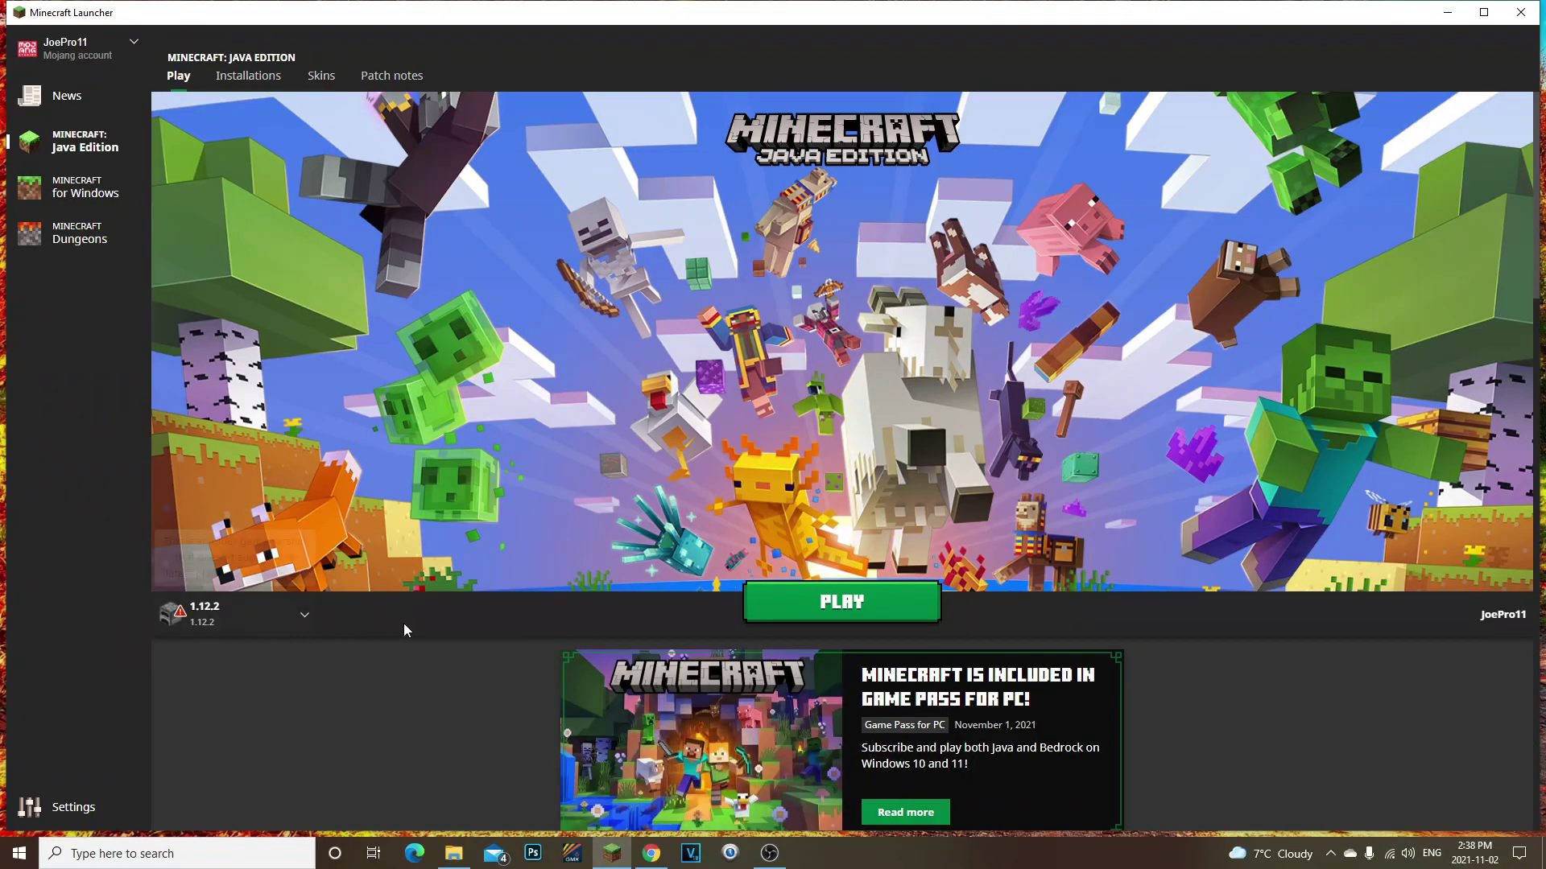
{"action": "left_click", "coordinate": [233, 614]}
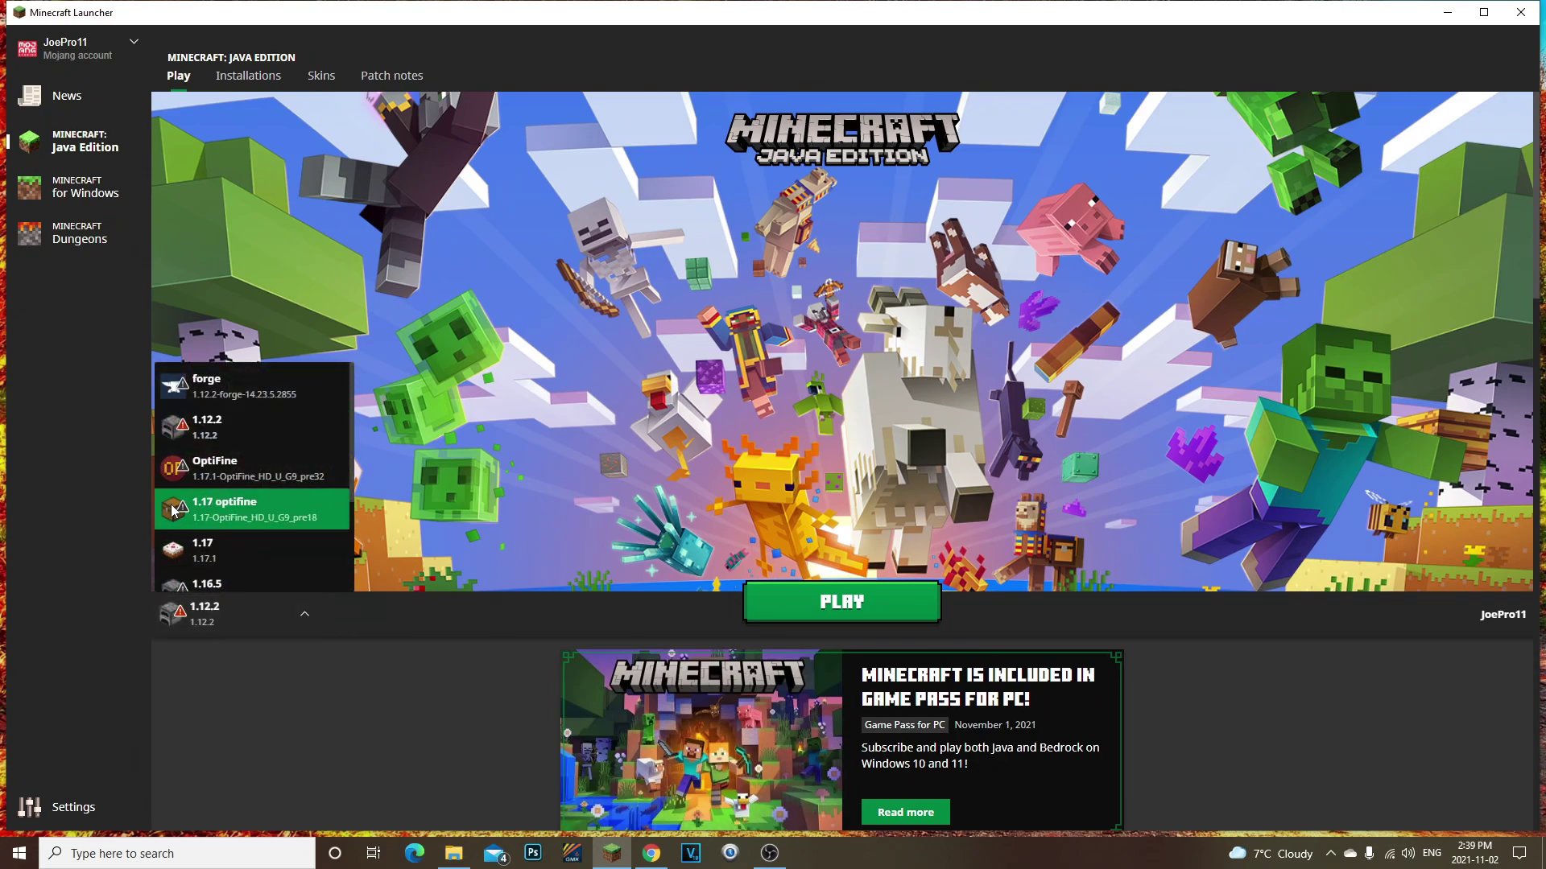
{"action": "scroll", "coordinate": [241, 523], "scroll_direction": "down", "scroll_amount": 5}
{"action": "scroll", "coordinate": [231, 538], "scroll_direction": "up", "scroll_amount": 6}
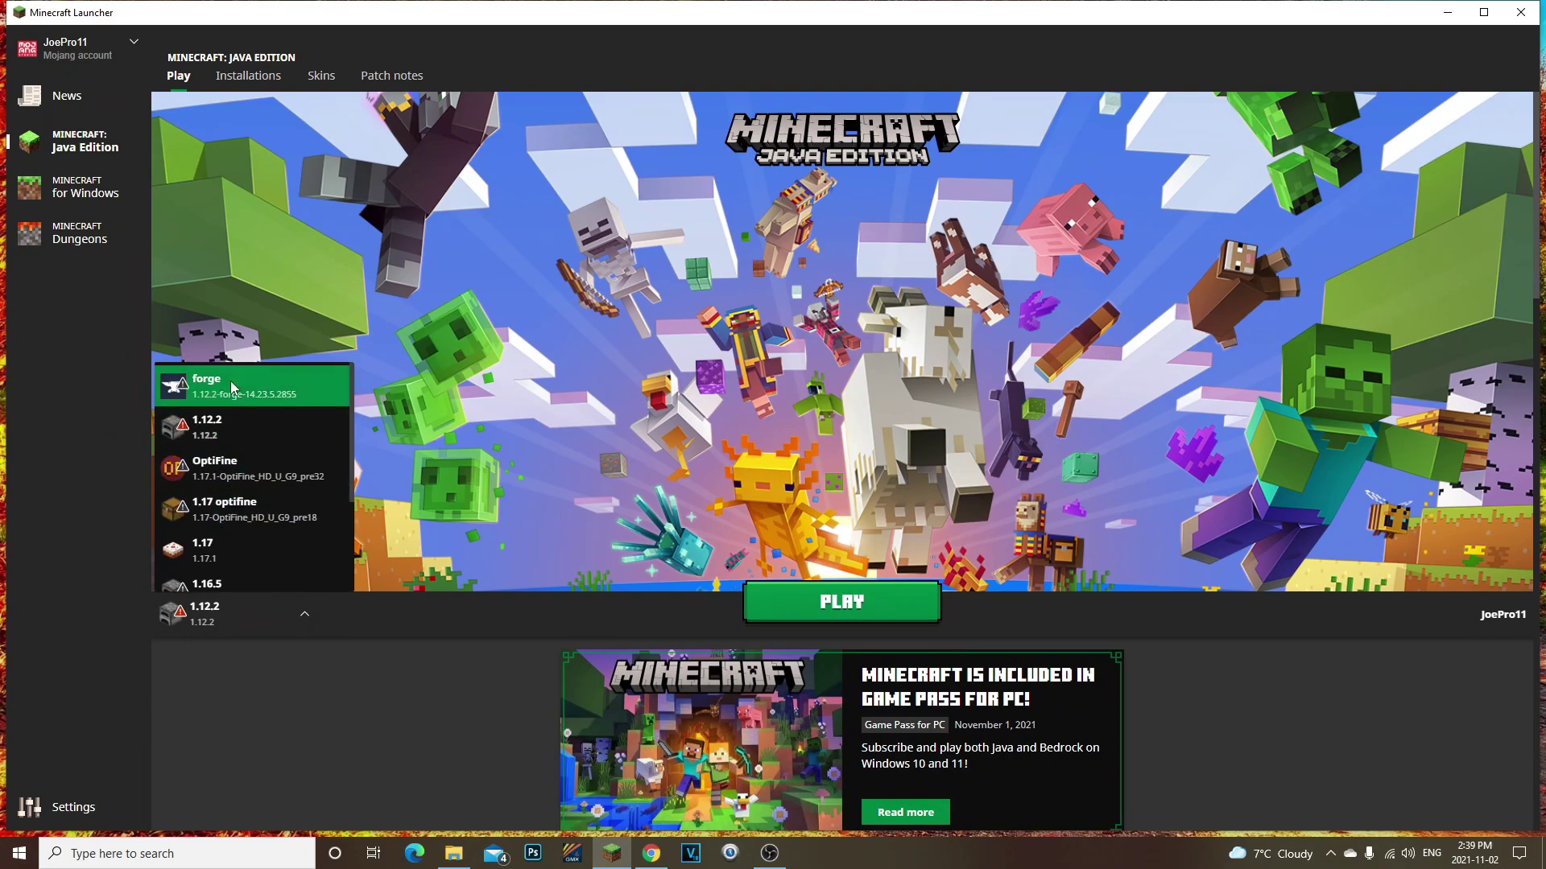
{"action": "left_click", "coordinate": [246, 400]}
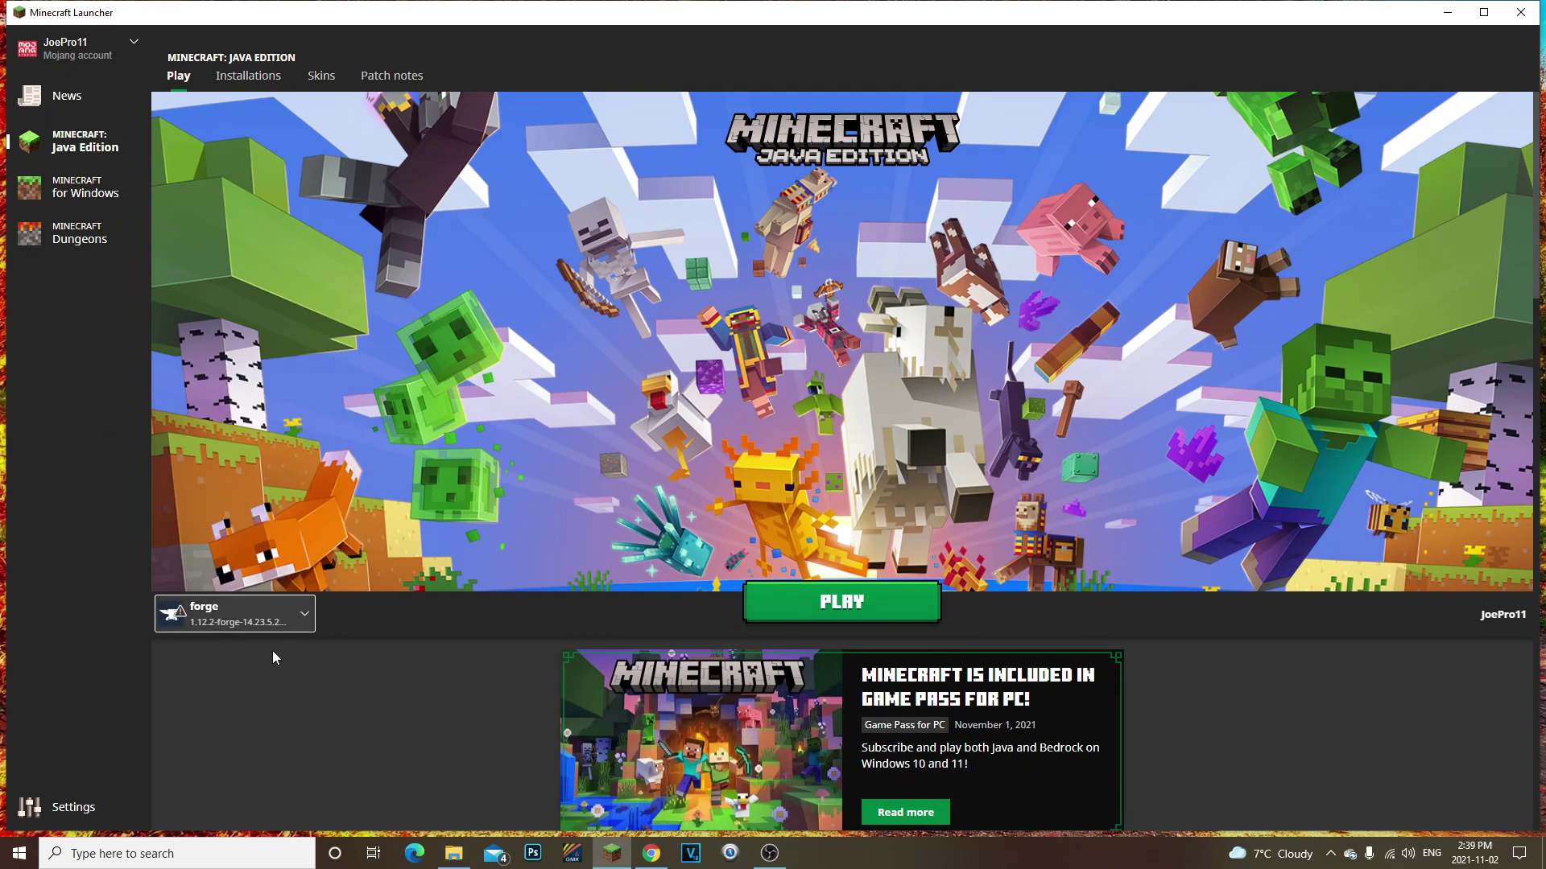
{"action": "left_click", "coordinate": [910, 611]}
{"action": "left_click", "coordinate": [1534, 15]}
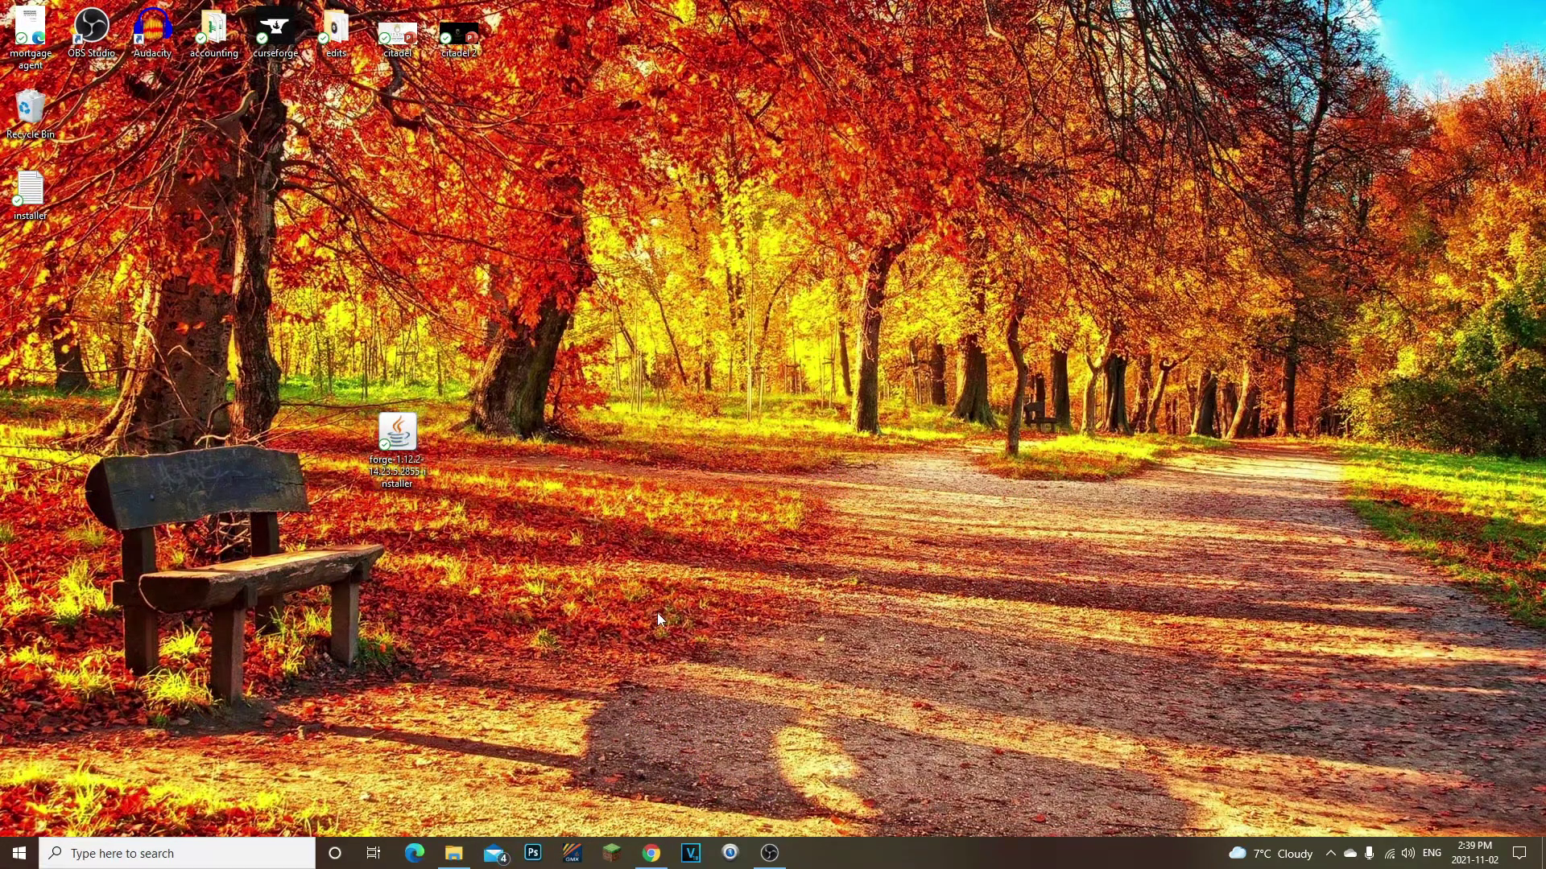
{"action": "mouse_move", "coordinate": [357, 438]}
{"action": "left_mouse_down"}
{"action": "mouse_move", "coordinate": [340, 409]}
{"action": "mouse_move", "coordinate": [373, 451]}
{"action": "left_mouse_up"}
{"action": "left_click", "coordinate": [565, 622]}
{"action": "left_click_drag", "start_coordinate": [398, 435], "coordinate": [475, 520]}
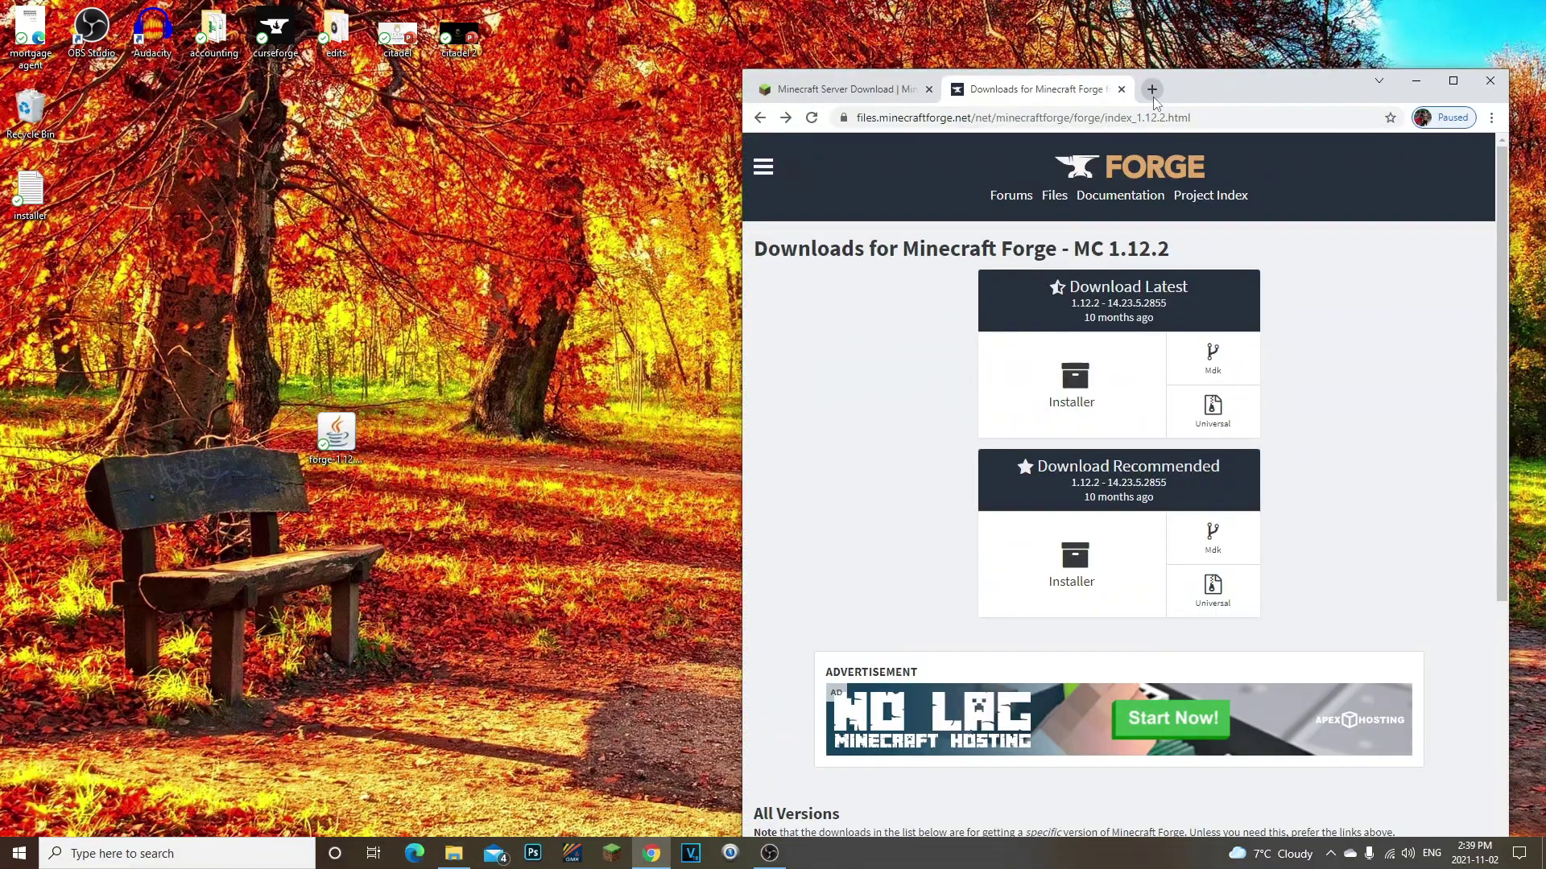
Search Google for "minecraft 1.12.2 server" in a new tab of the maximized browser.
{"action": "left_click", "coordinate": [1152, 89]}
{"action": "left_click", "coordinate": [1453, 81]}
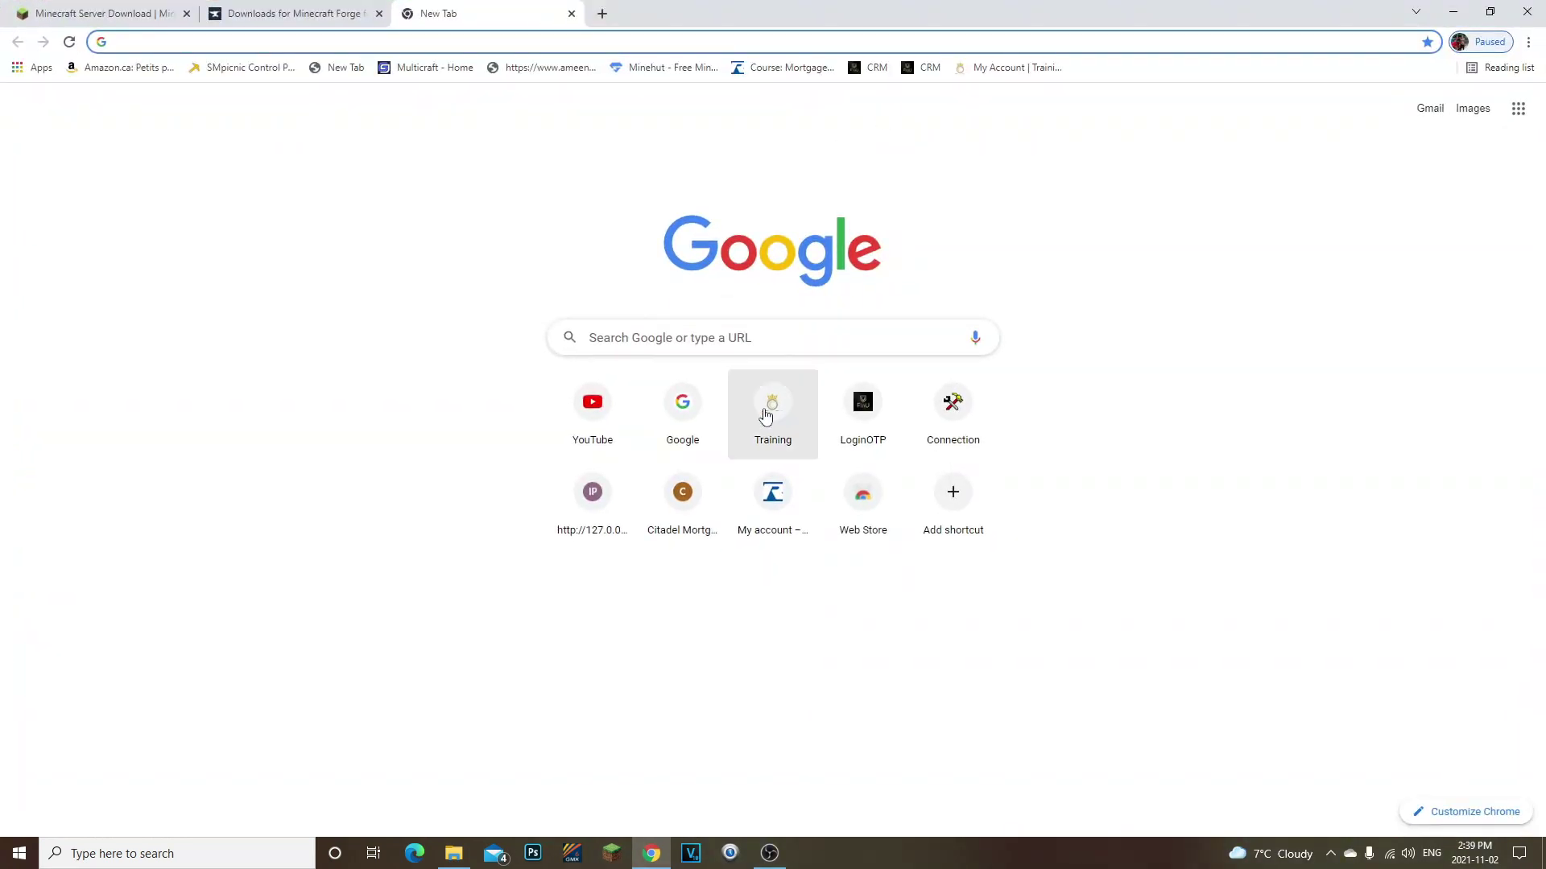
{"action": "left_click", "coordinate": [755, 338]}
{"action": "left_click", "coordinate": [862, 288]}
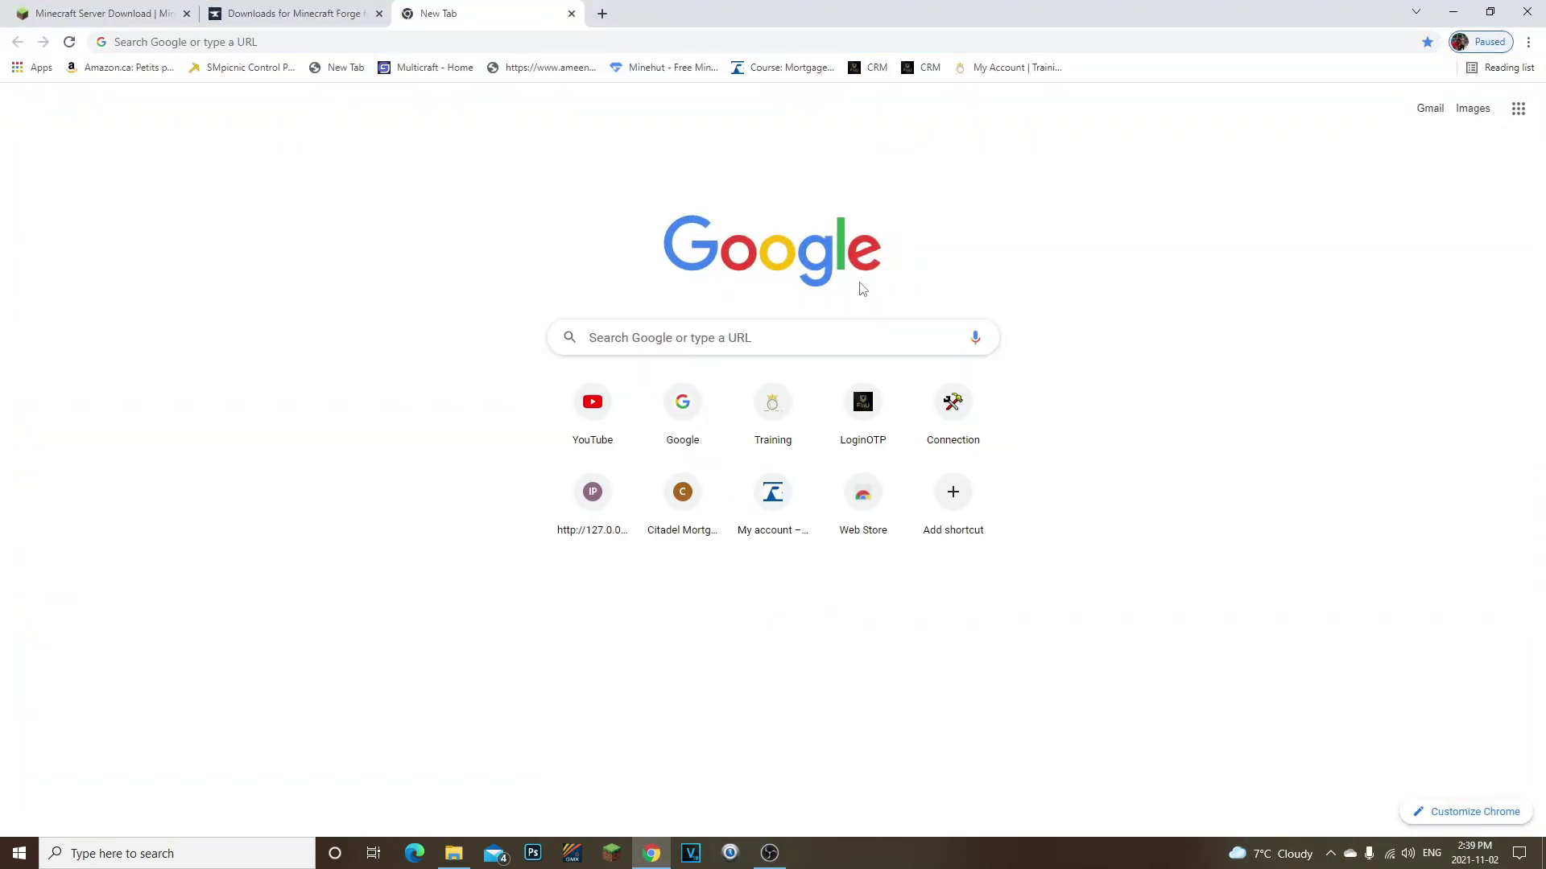
{"action": "left_click", "coordinate": [729, 331]}
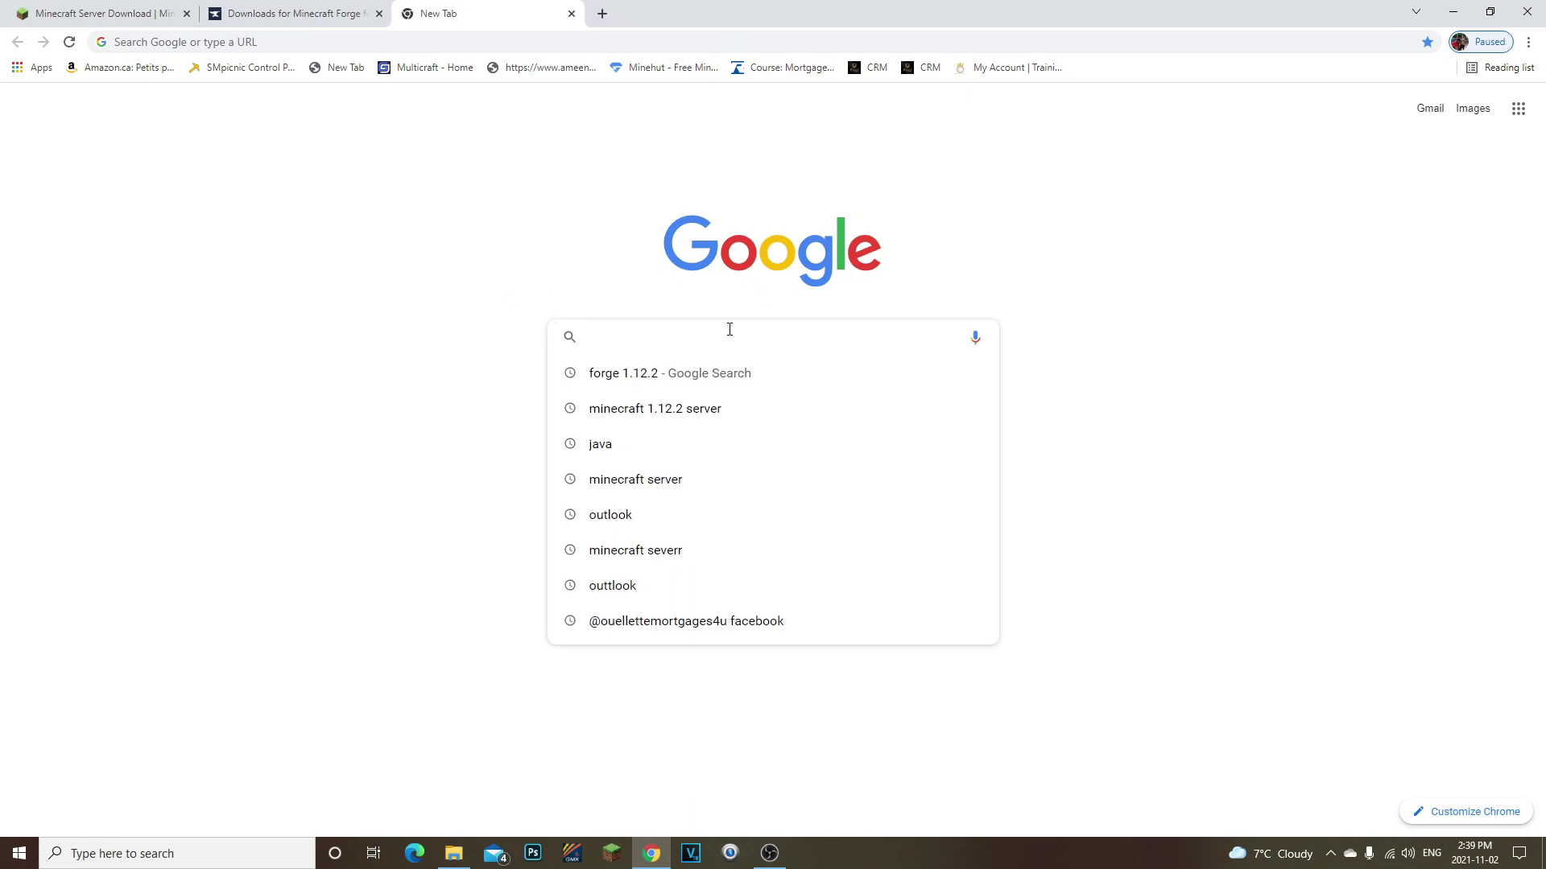
{"action": "type", "text": "minecraft 1"}
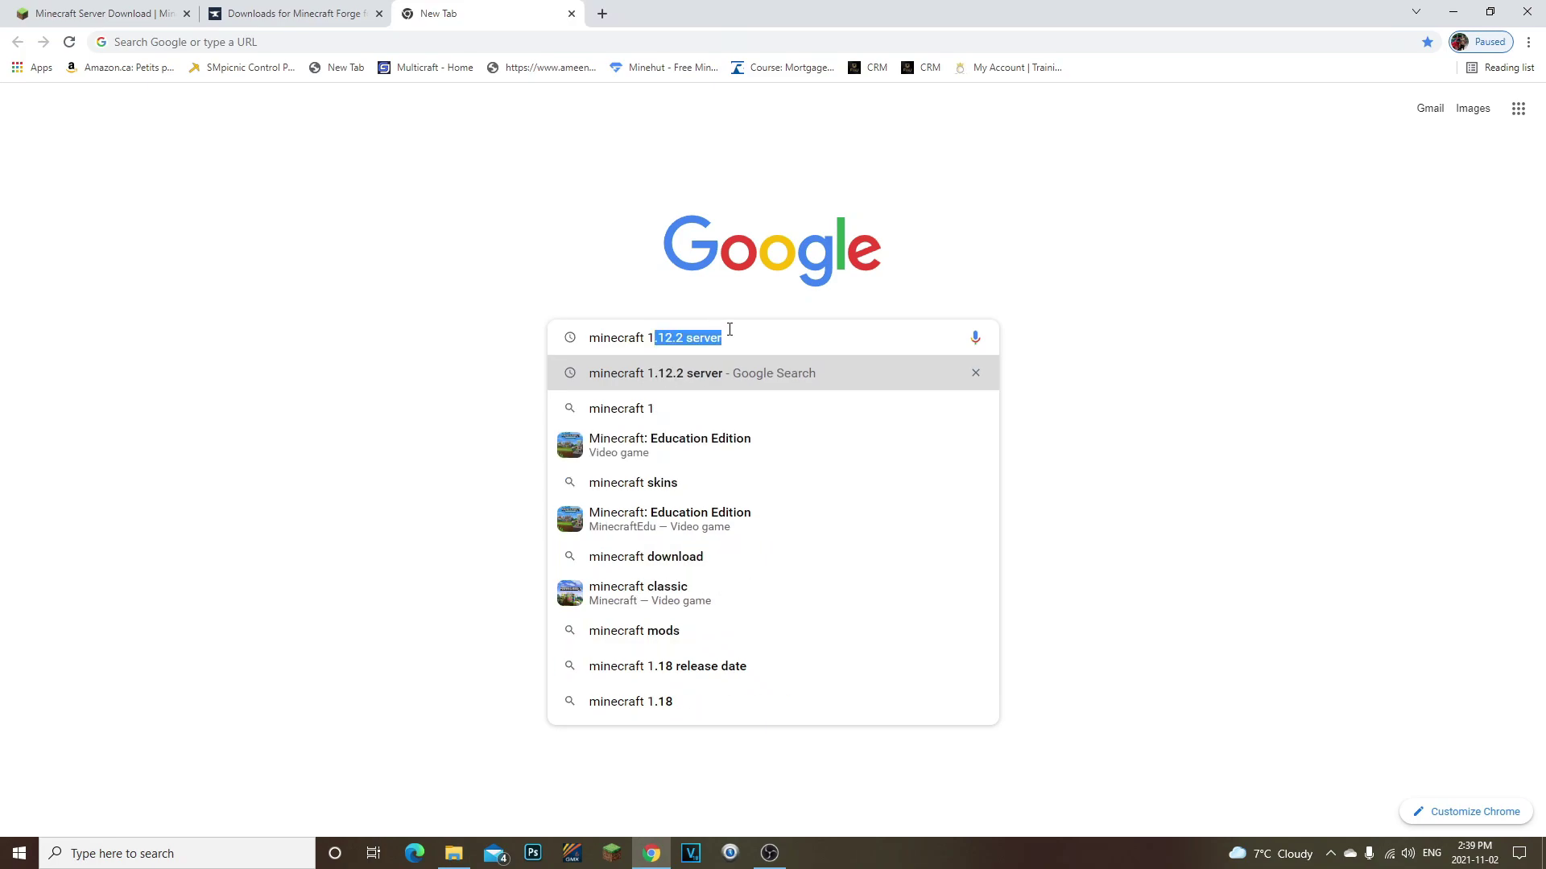
{"action": "type", "text": ".12"}
{"action": "key", "text": "Return"}
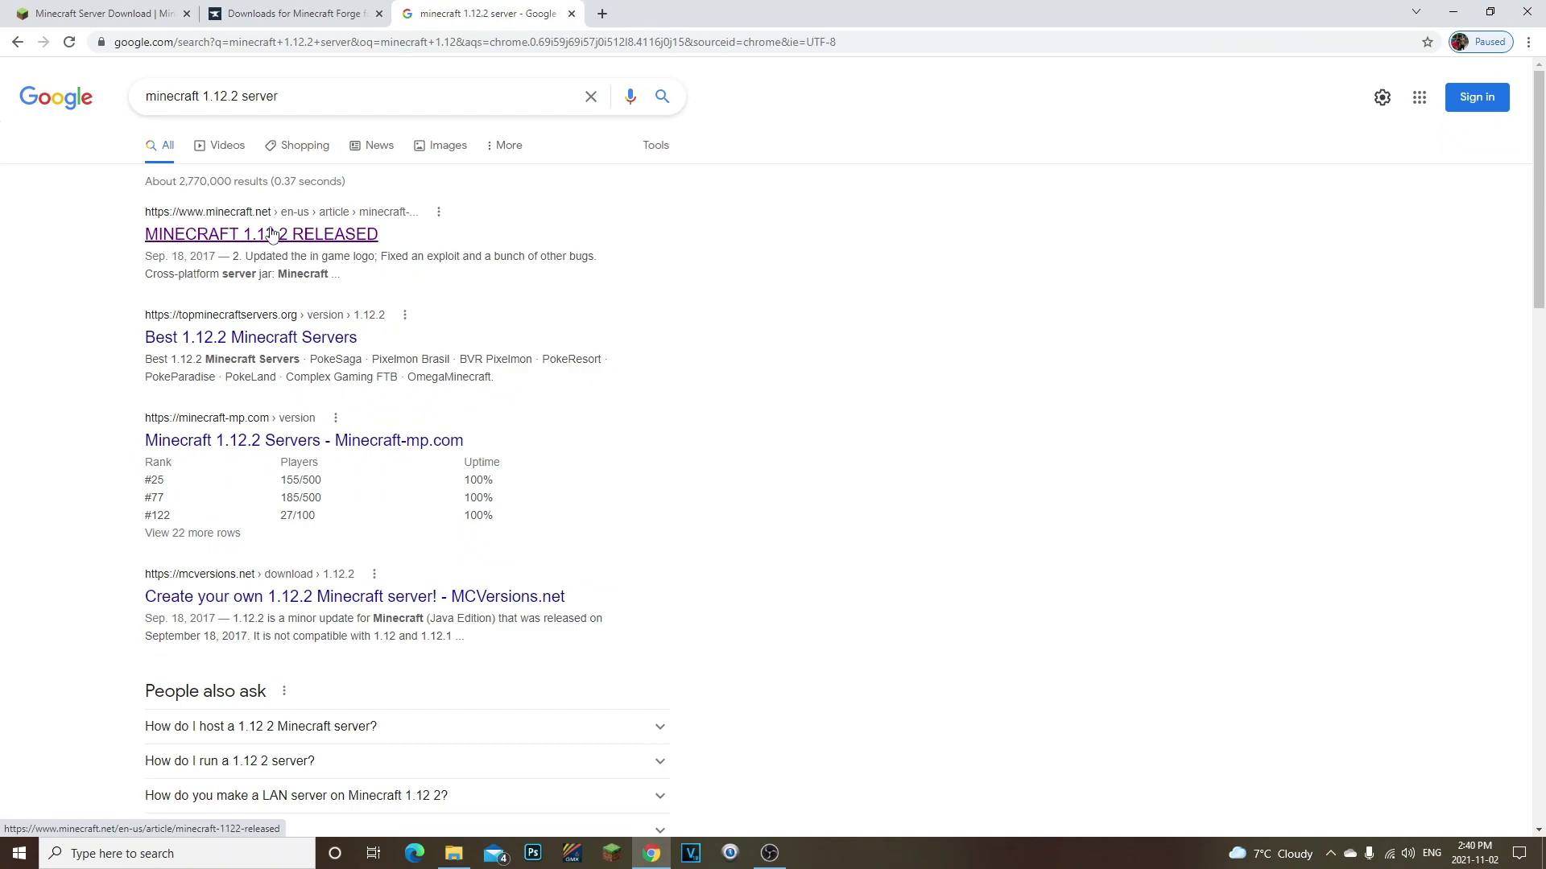
Download the Minecraft server jar from the "MINECRAFT 1.12.2 RELEASED" article on minecraft.net and keep the file.
{"action": "left_click", "coordinate": [236, 241]}
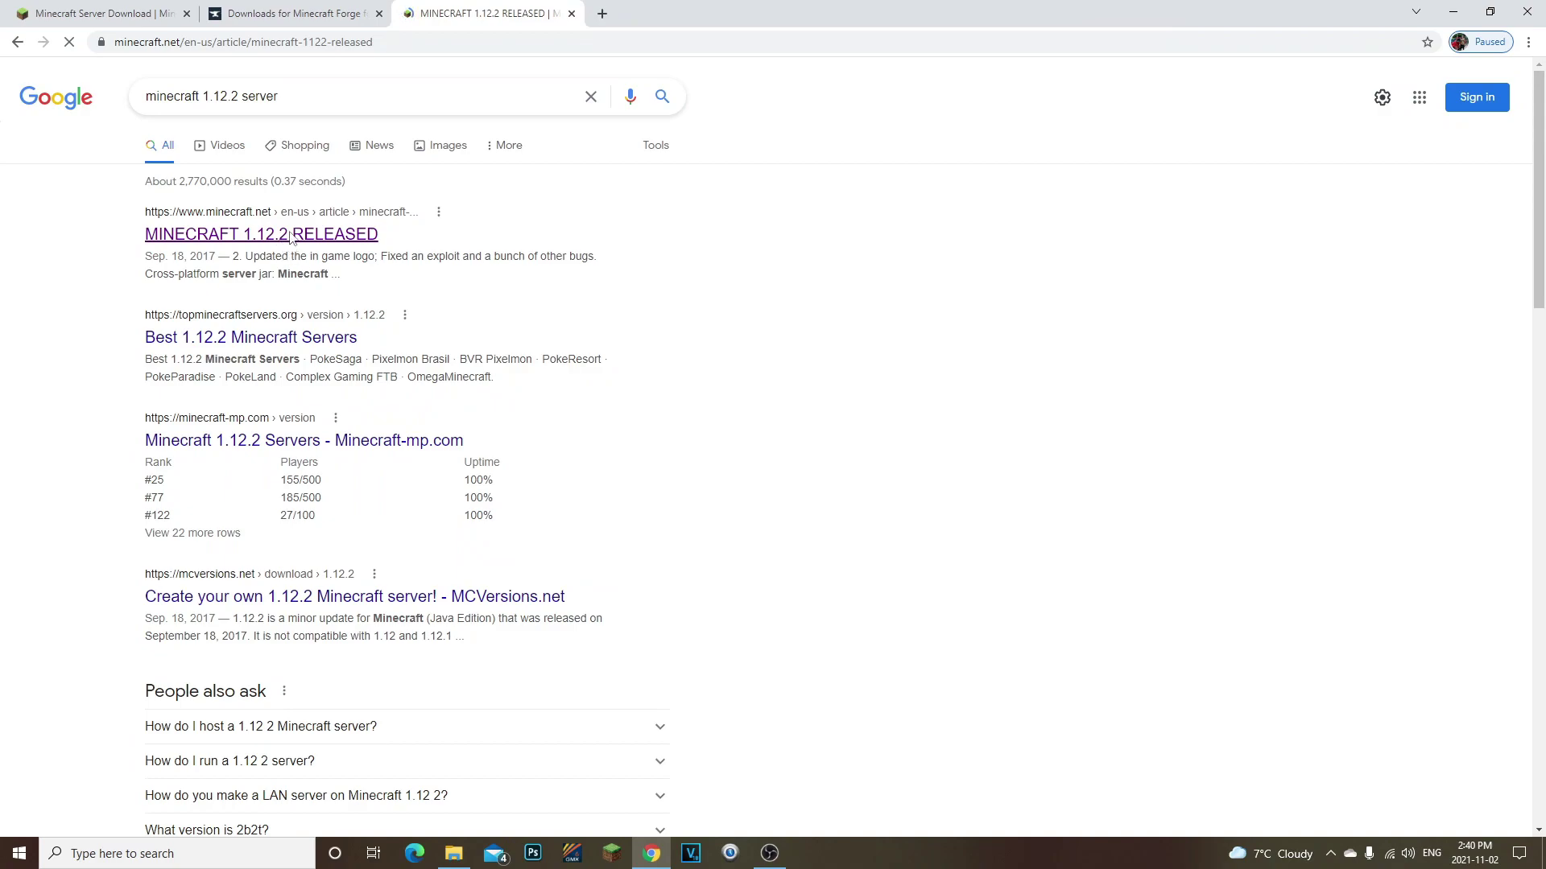
{"action": "scroll", "coordinate": [745, 461], "scroll_direction": "down", "scroll_amount": 5}
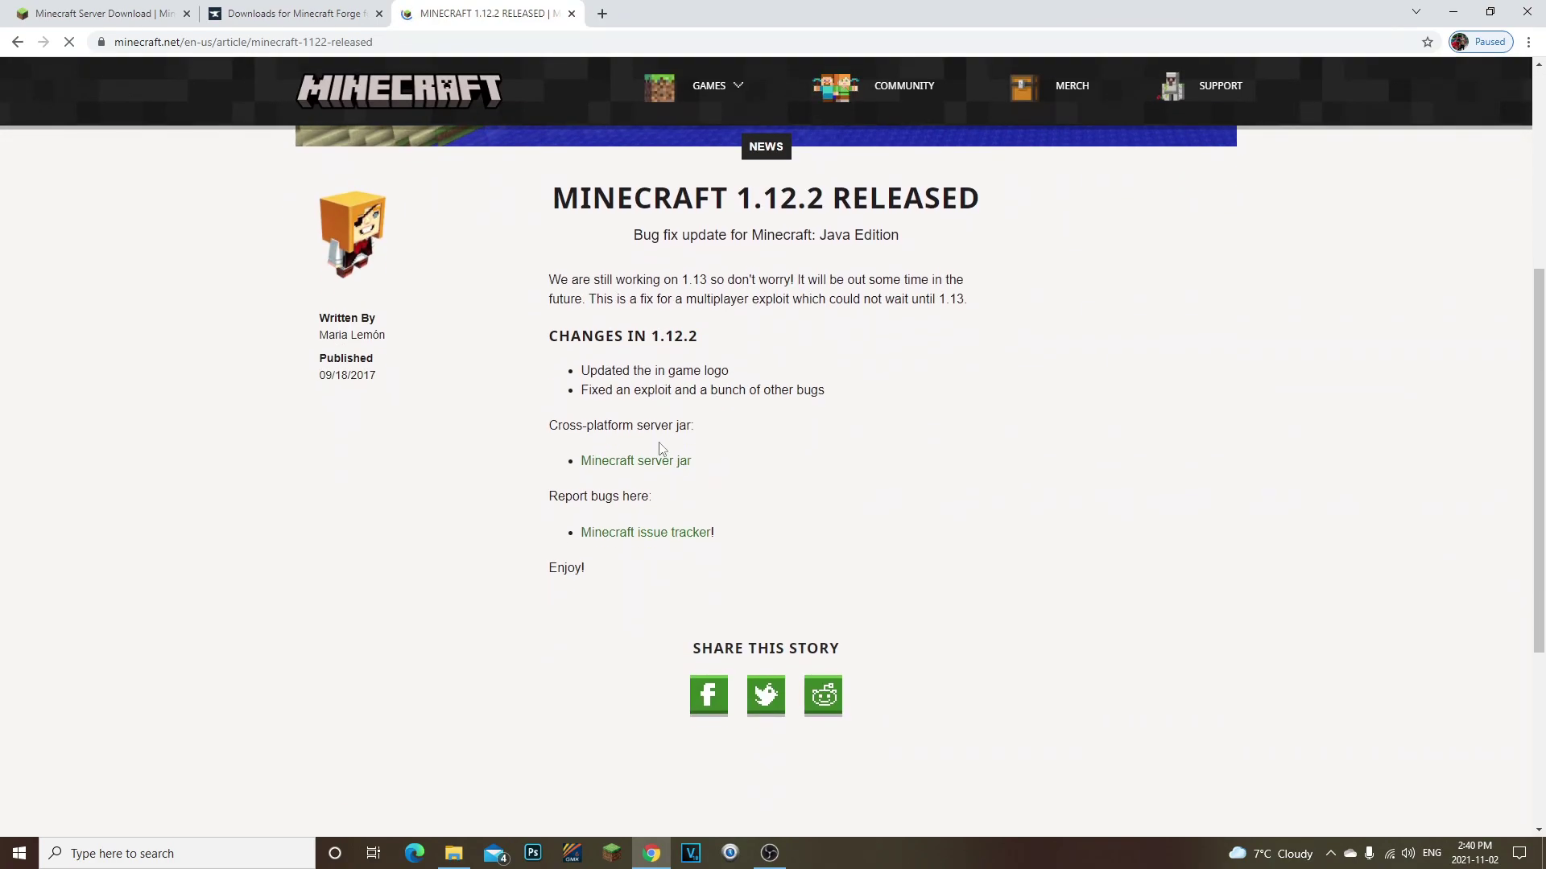
{"action": "left_click", "coordinate": [667, 469]}
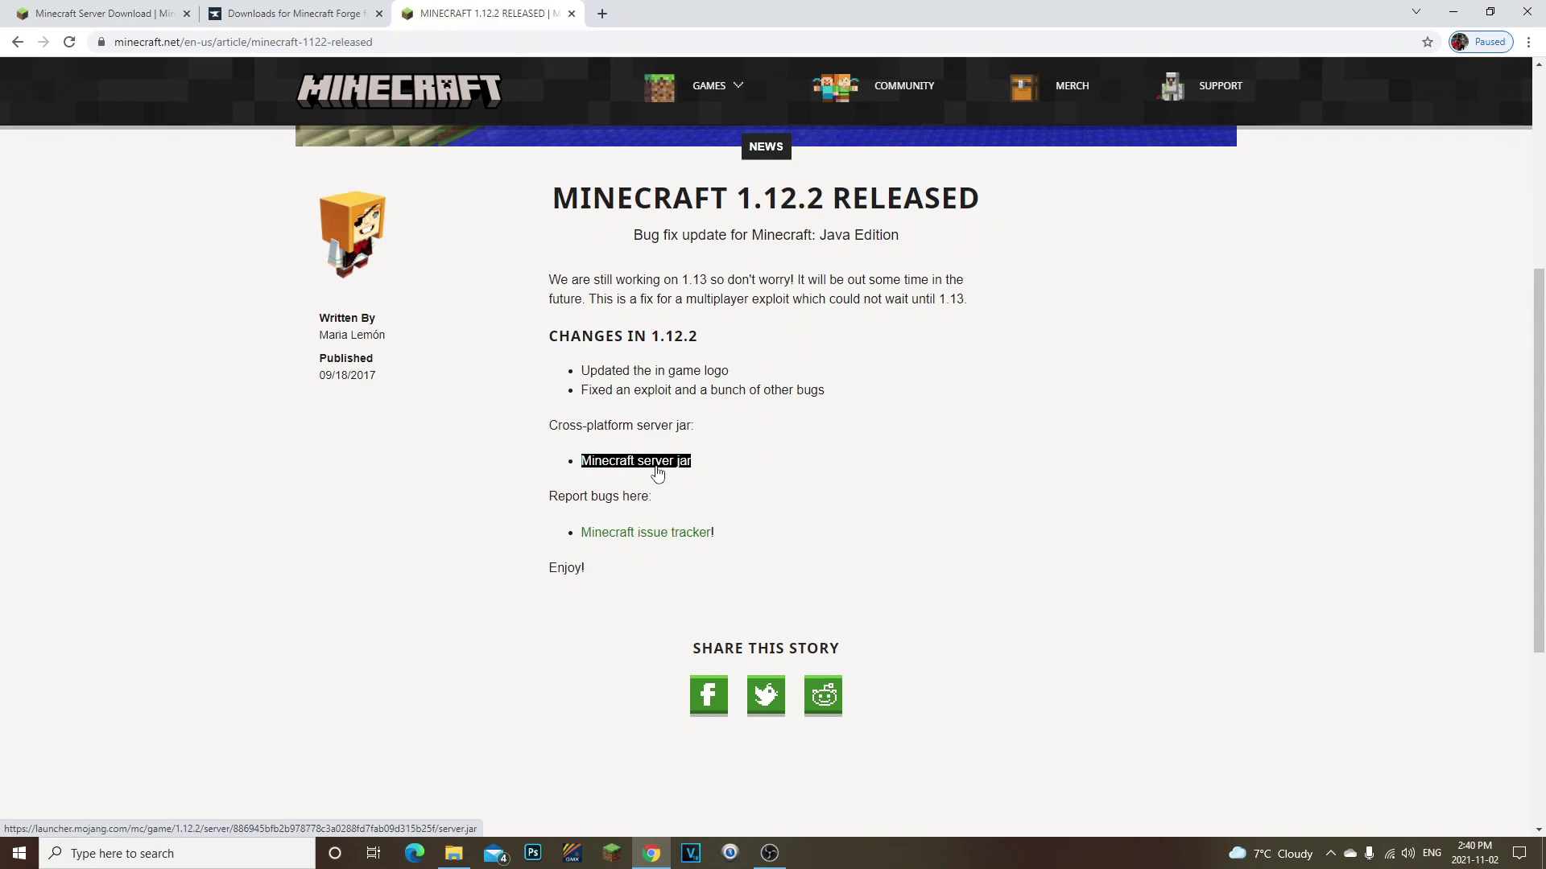
{"action": "left_click", "coordinate": [275, 814]}
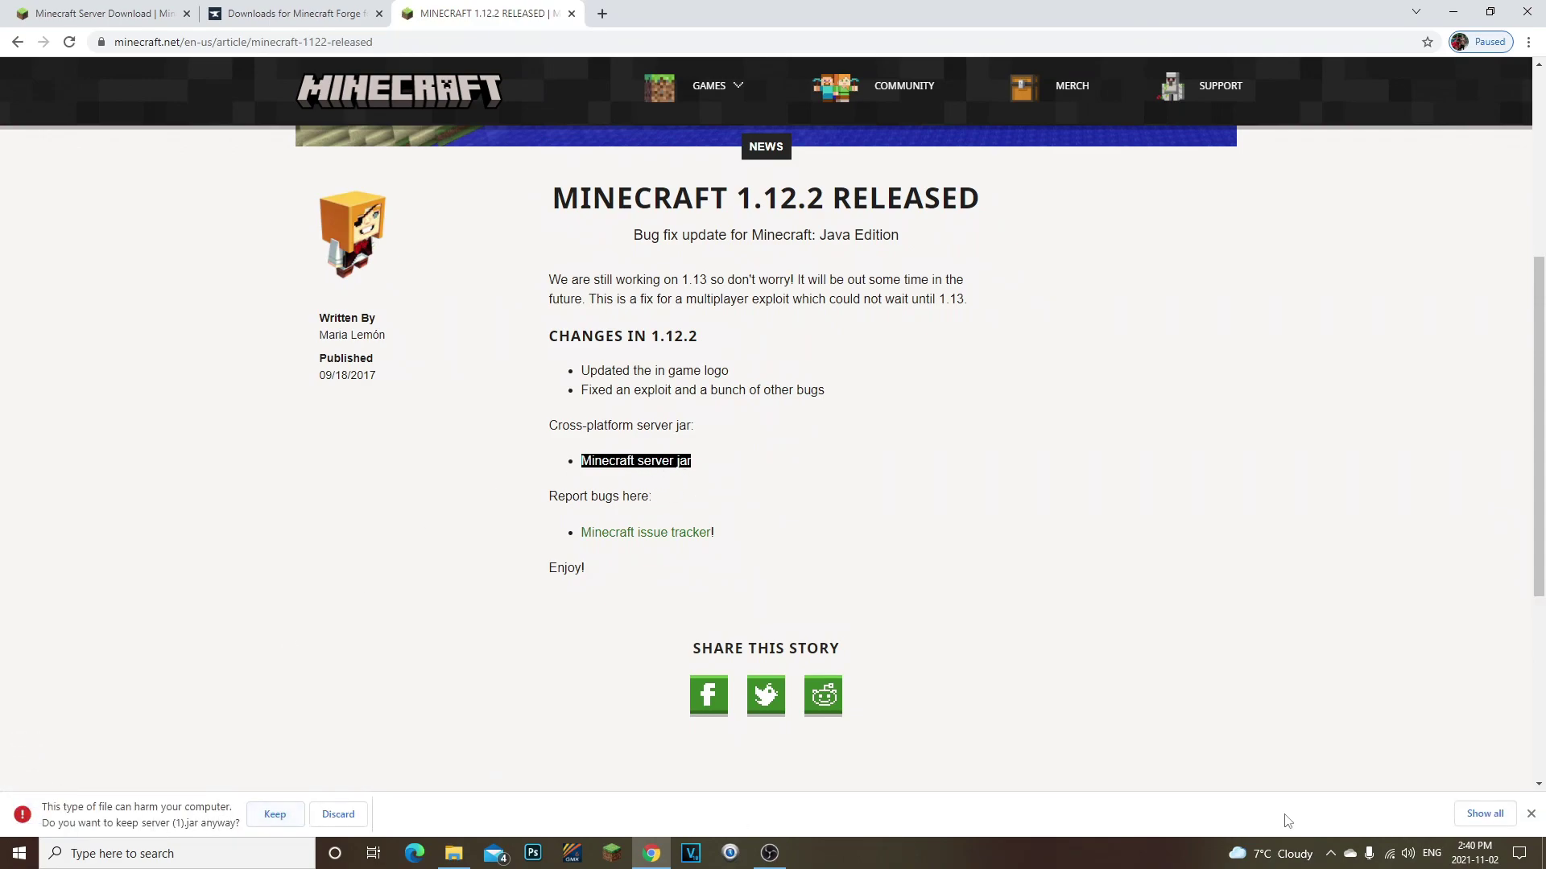
Search Google for "java" in a new tab and open the 64-bit Java for Windows download page on java.com.
{"action": "key", "text": "ctrl+t"}
{"action": "type", "text": "java"}
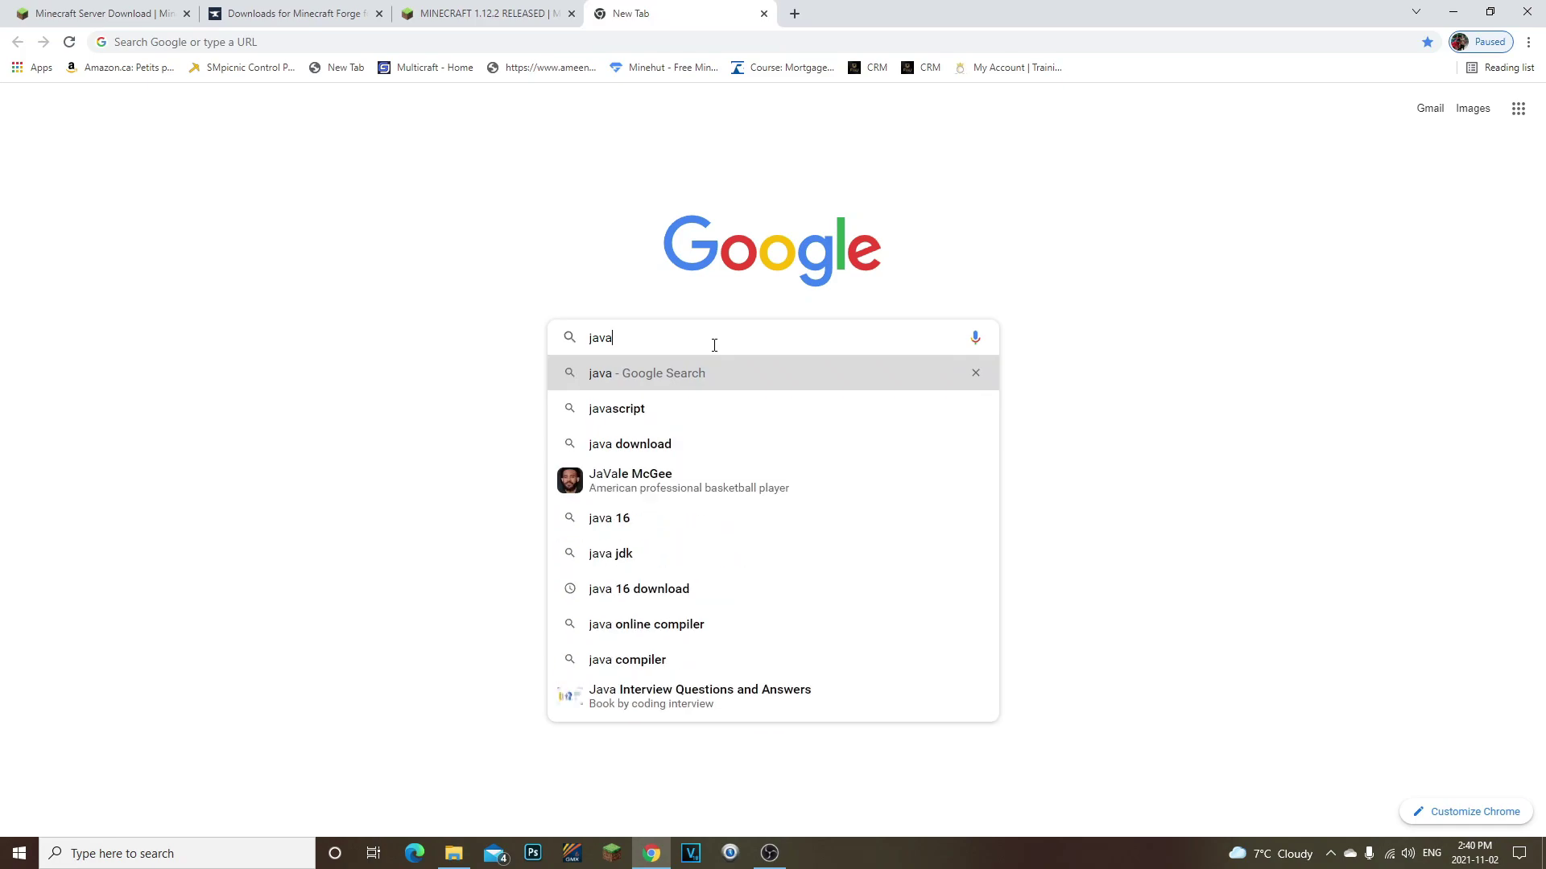
{"action": "key", "text": "Return"}
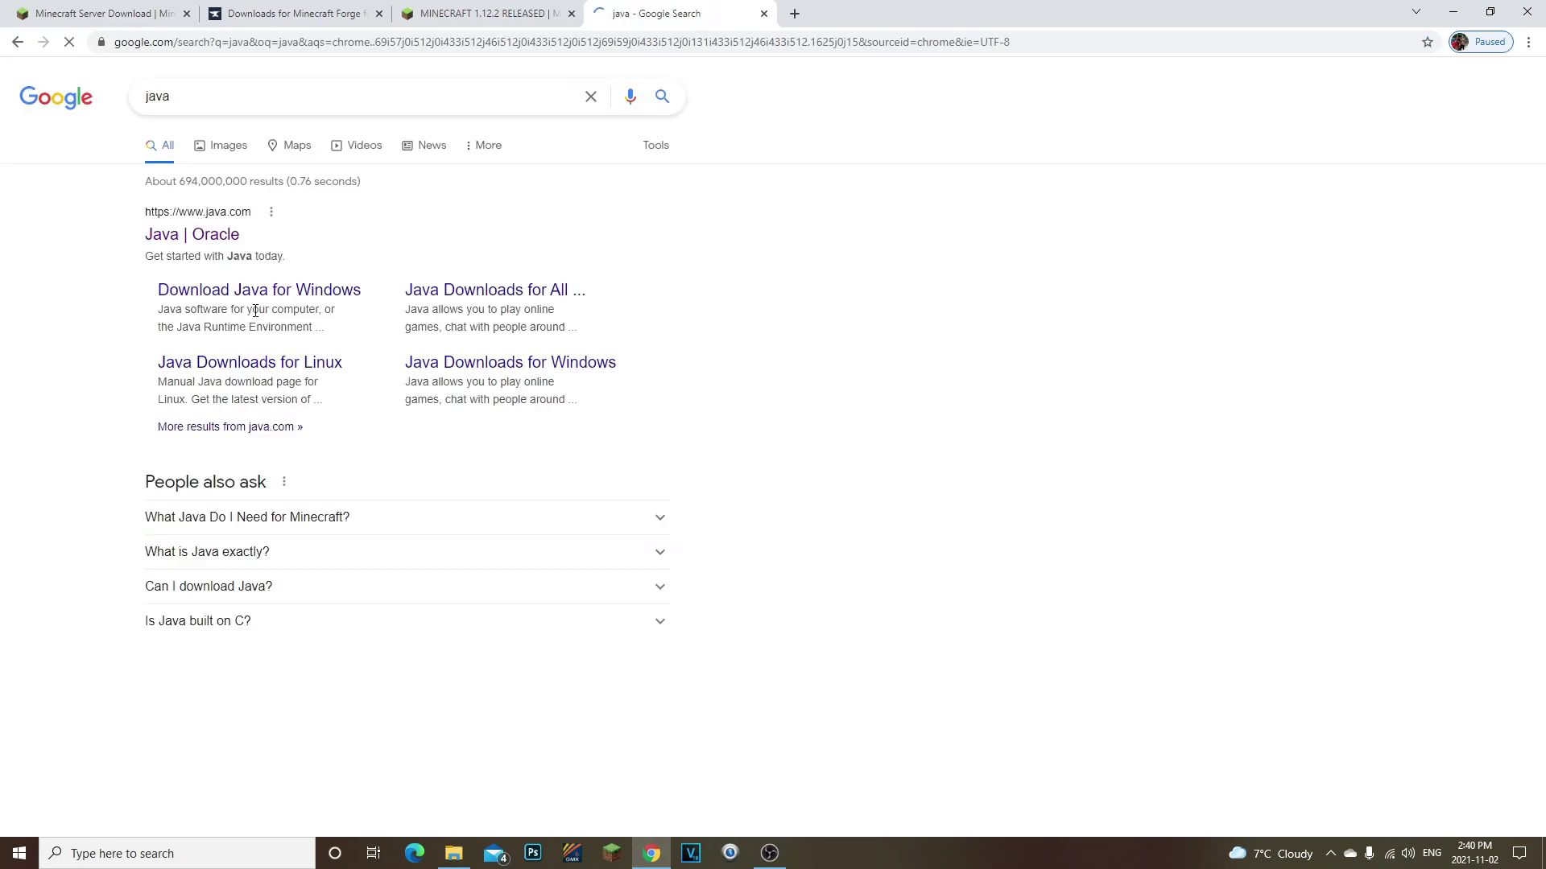
{"action": "left_click", "coordinate": [199, 235]}
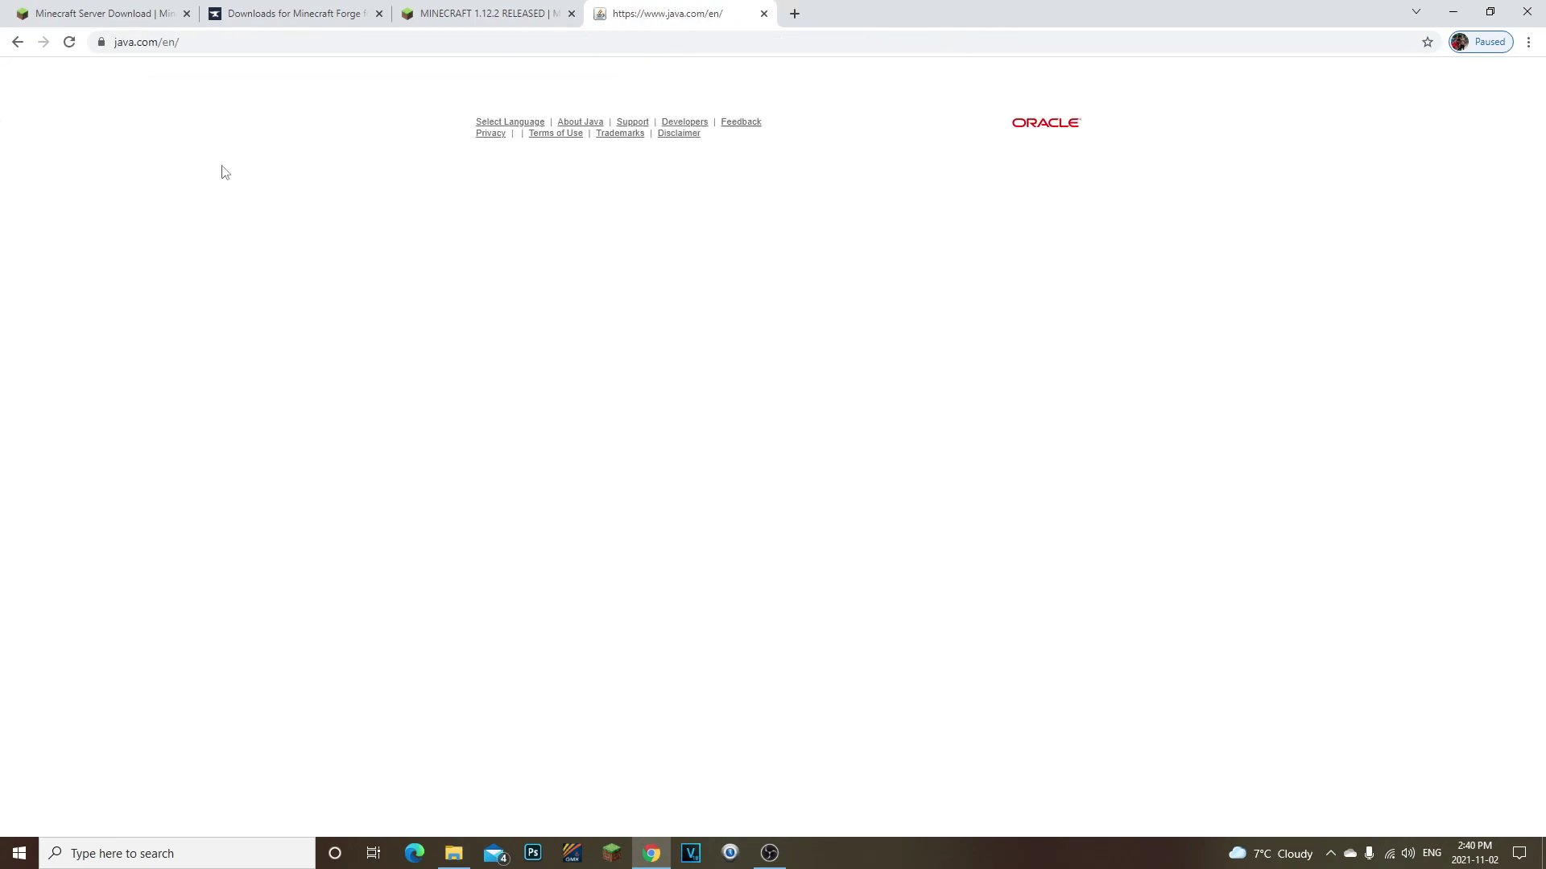
{"action": "left_click", "coordinate": [674, 355]}
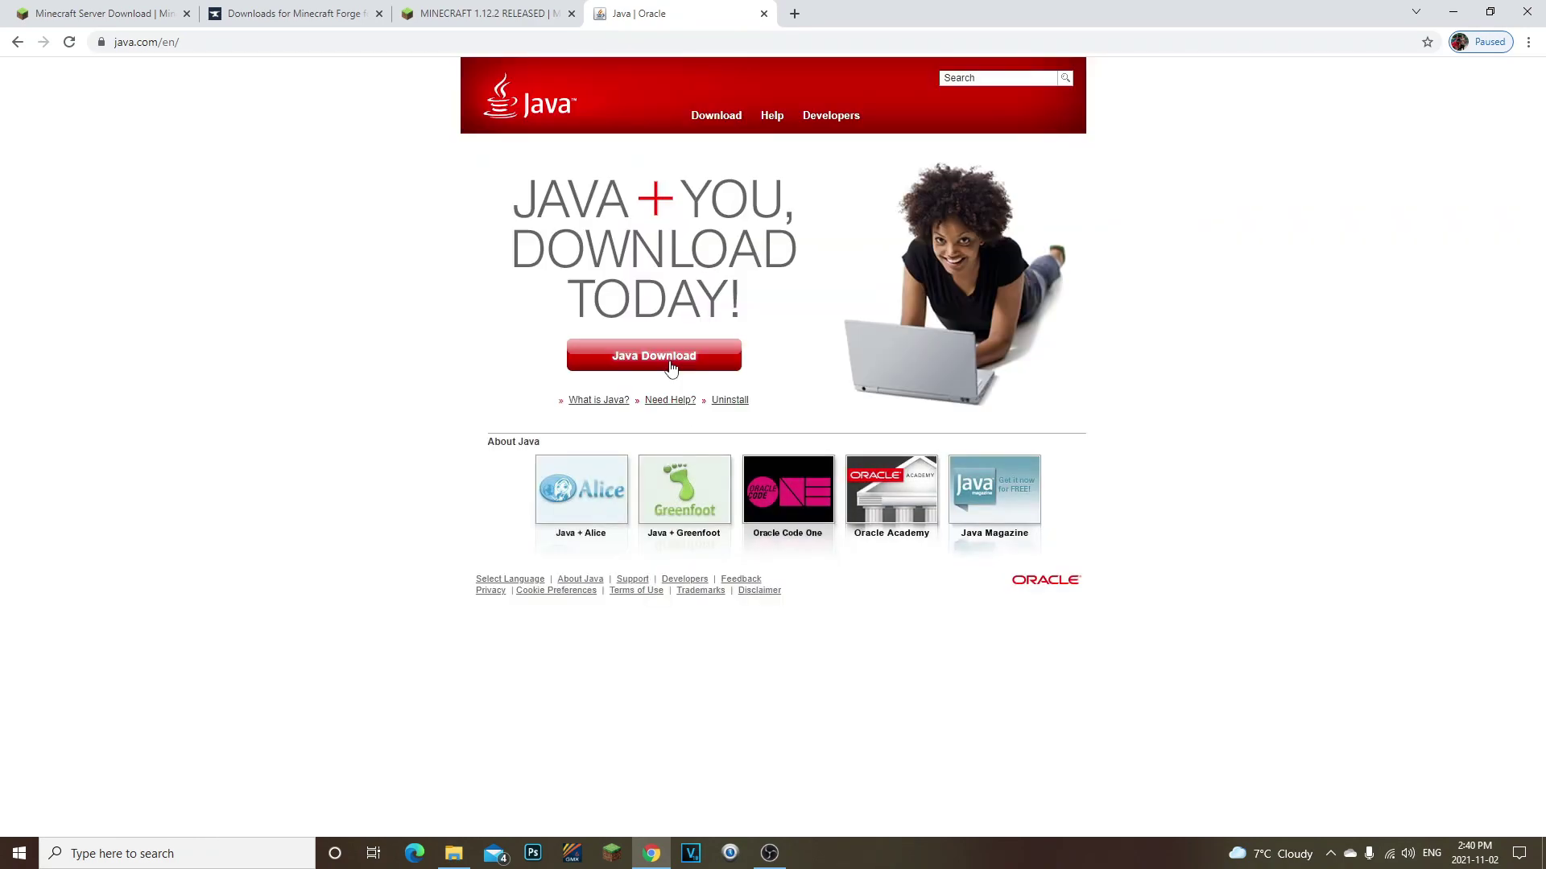
{"action": "left_click", "coordinate": [670, 364]}
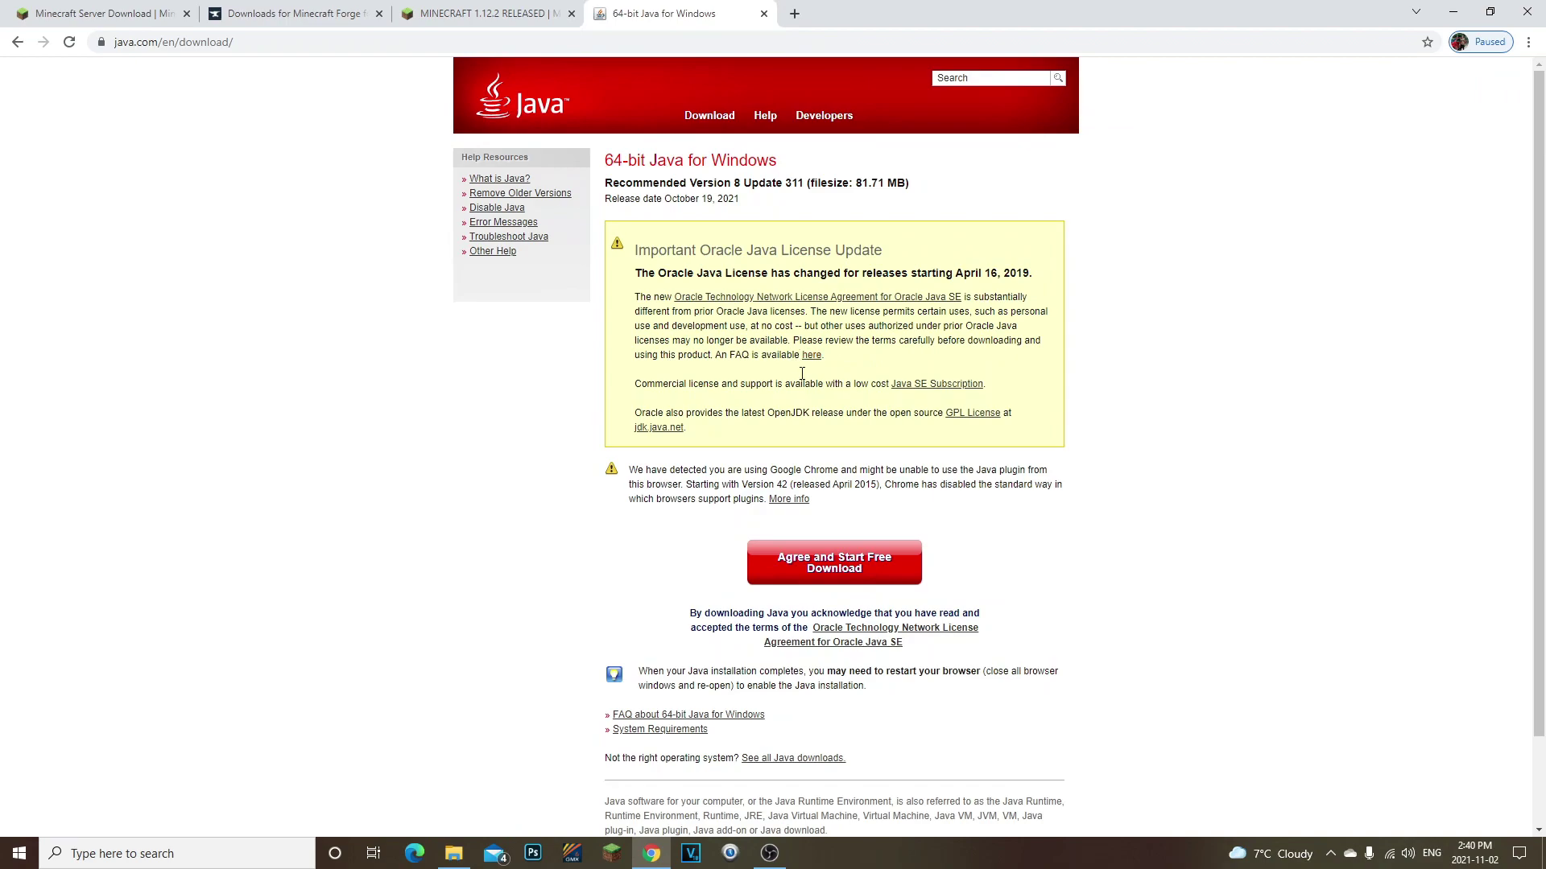
Examine the recommended Java version line on the 64-bit Java for Windows download page.
{"action": "left_click_drag", "start_coordinate": [633, 184], "coordinate": [758, 185]}
{"action": "left_click", "coordinate": [745, 187]}
{"action": "double_click", "coordinate": [632, 182]}
{"action": "left_click", "coordinate": [834, 178]}
{"action": "double_click", "coordinate": [731, 184]}
{"action": "left_click", "coordinate": [735, 183]}
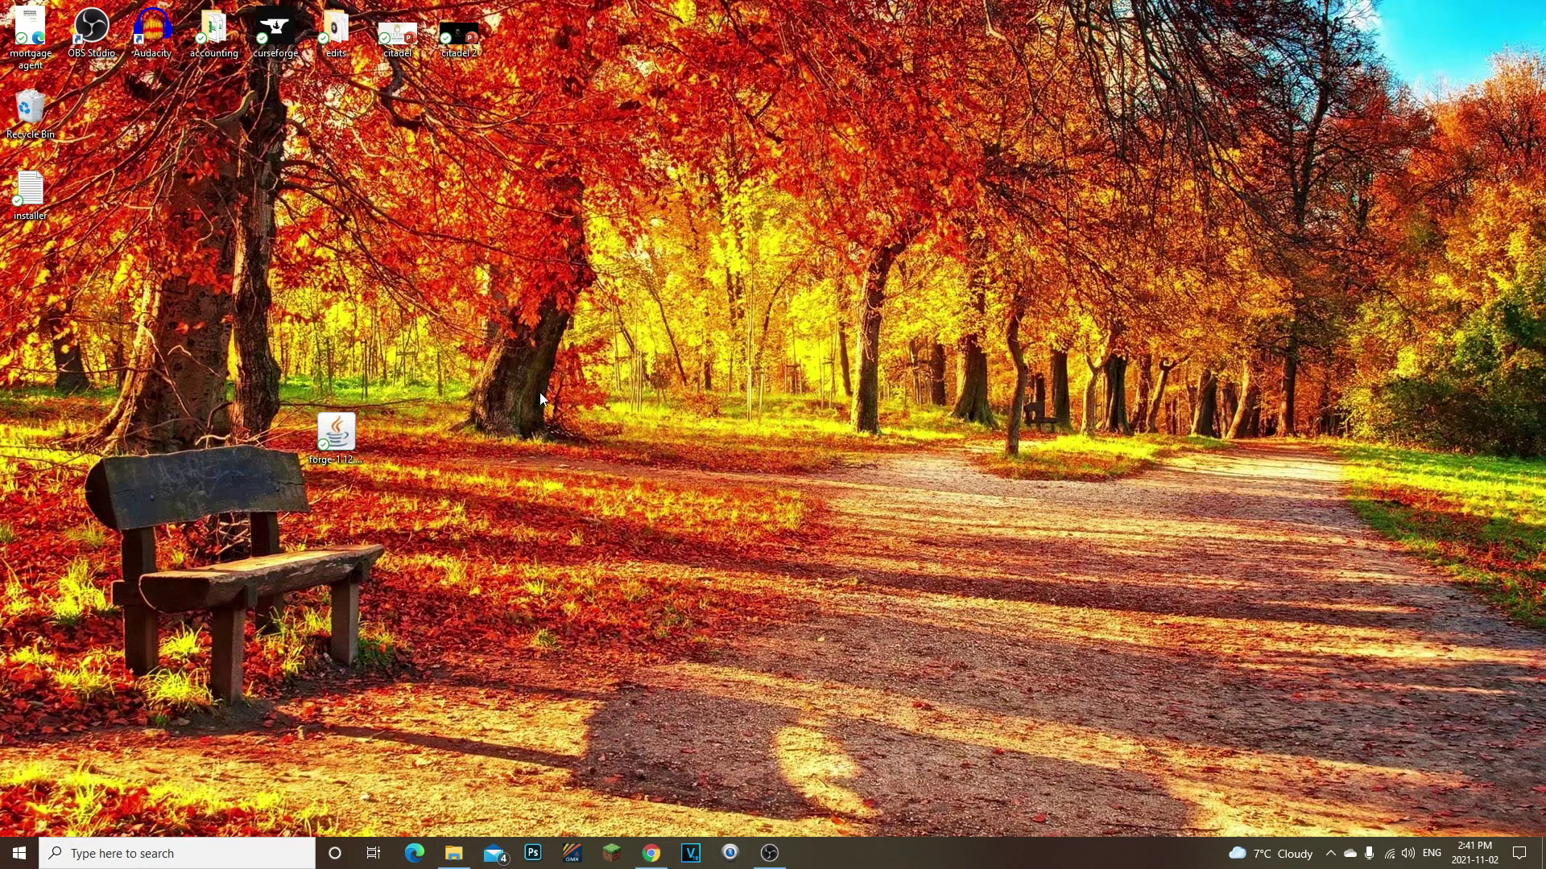
Create a new folder on the desktop and name it "Minecraft server".
{"action": "right_click", "coordinate": [539, 393]}
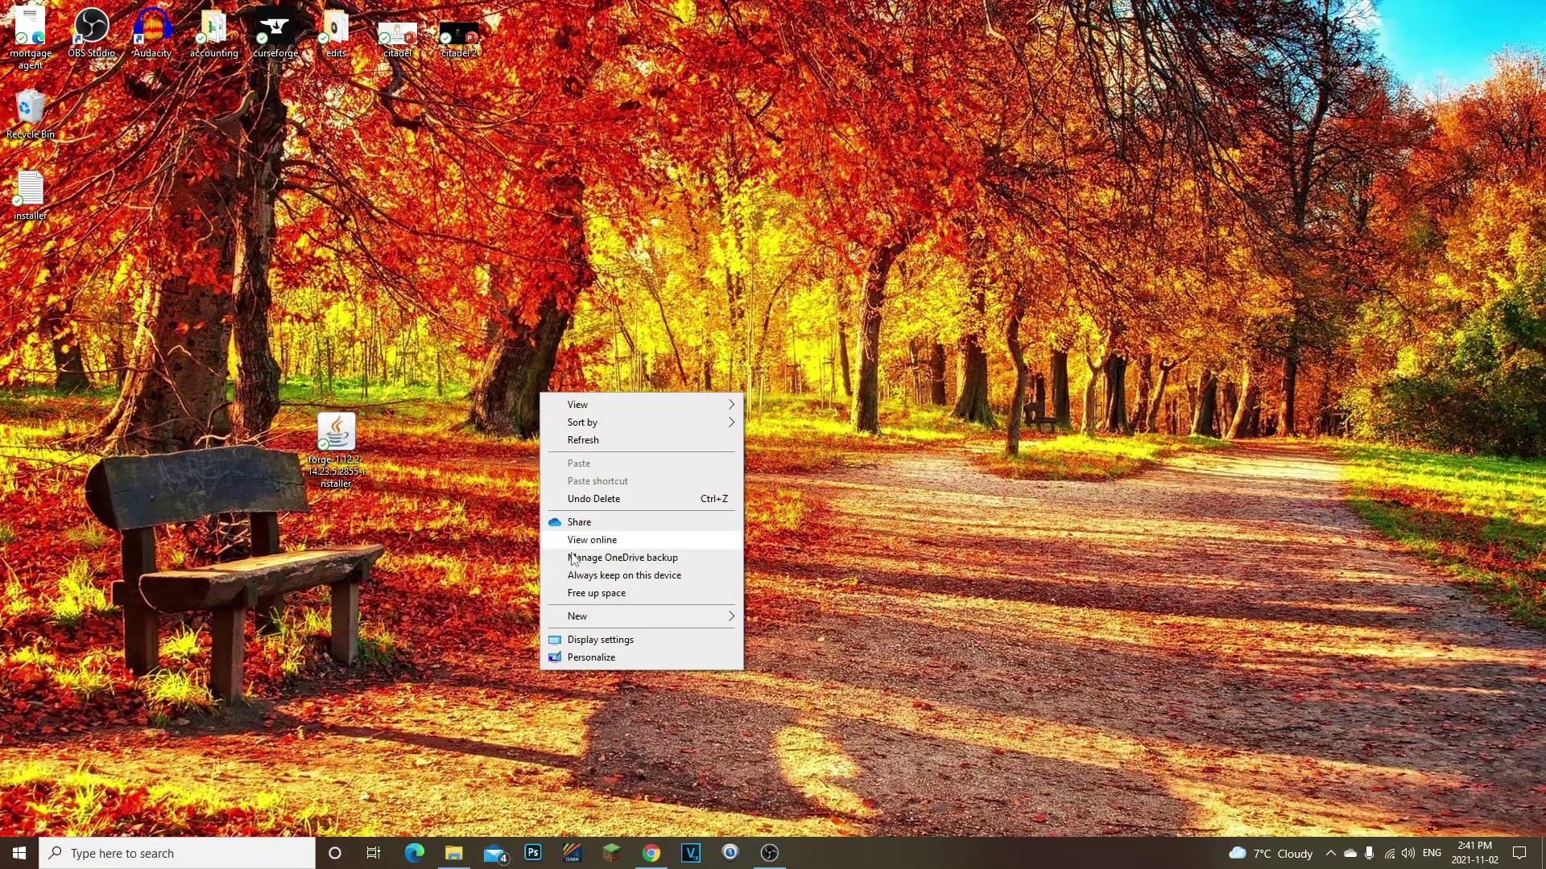
{"action": "mouse_move", "coordinate": [628, 616]}
{"action": "left_click", "coordinate": [816, 620]}
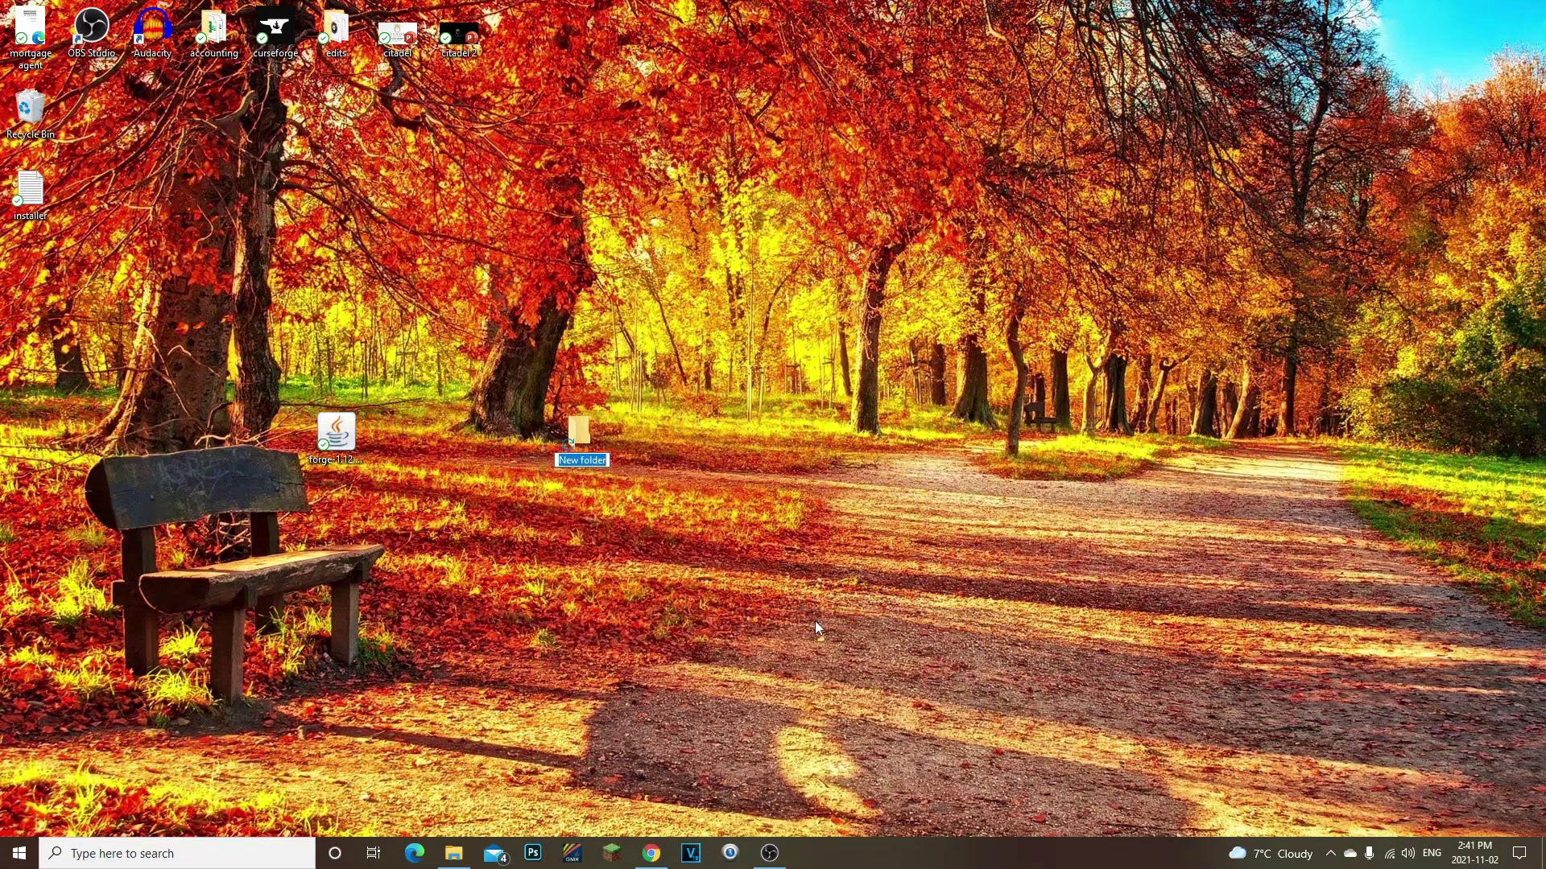
{"action": "type", "text": "Minecraft server"}
{"action": "key", "text": "Return"}
Rearrange the desktop by placing the Forge installer just below the other icons and shifting the Minecraft server folder lower.
{"action": "left_click_drag", "start_coordinate": [31, 278], "coordinate": [668, 354]}
{"action": "left_click_drag", "start_coordinate": [350, 449], "coordinate": [118, 285]}
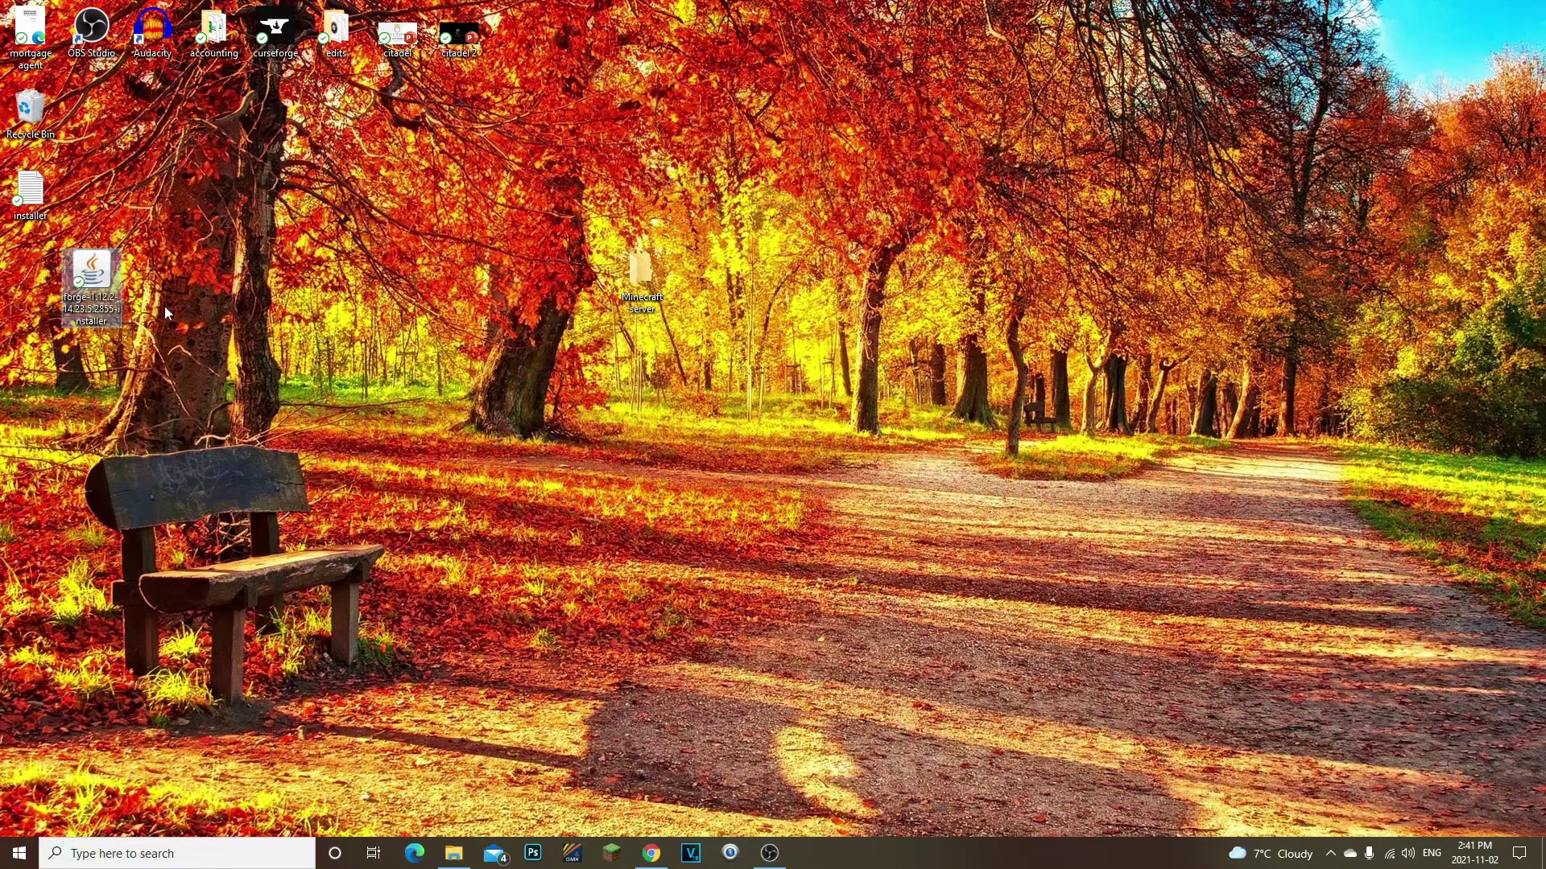
{"action": "left_click_drag", "start_coordinate": [641, 278], "coordinate": [665, 358]}
{"action": "left_click_drag", "start_coordinate": [532, 261], "coordinate": [888, 428]}
Move the downloaded server (1) jar from File Explorer onto the desktop and minimize the window.
{"action": "left_click", "coordinate": [454, 853]}
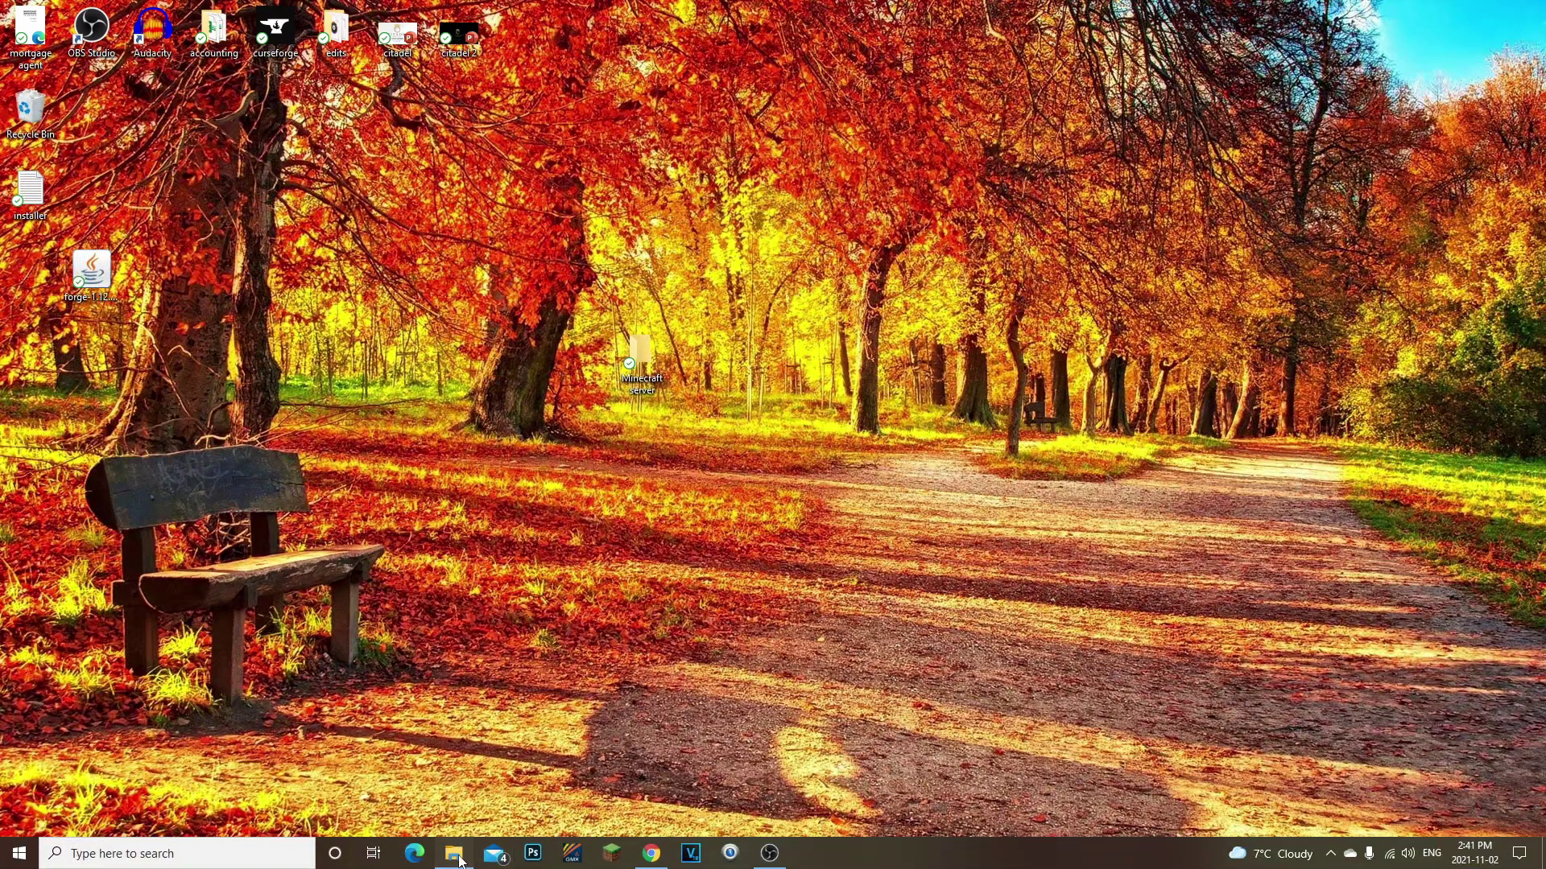
{"action": "left_click_drag", "start_coordinate": [588, 435], "coordinate": [839, 435]}
{"action": "left_click", "coordinate": [1437, 223]}
Review the Minecraft 1.12.2 release article in the browser, including its title and server jar link.
{"action": "left_click", "coordinate": [652, 854]}
{"action": "scroll", "coordinate": [672, 528], "scroll_direction": "up", "scroll_amount": 4}
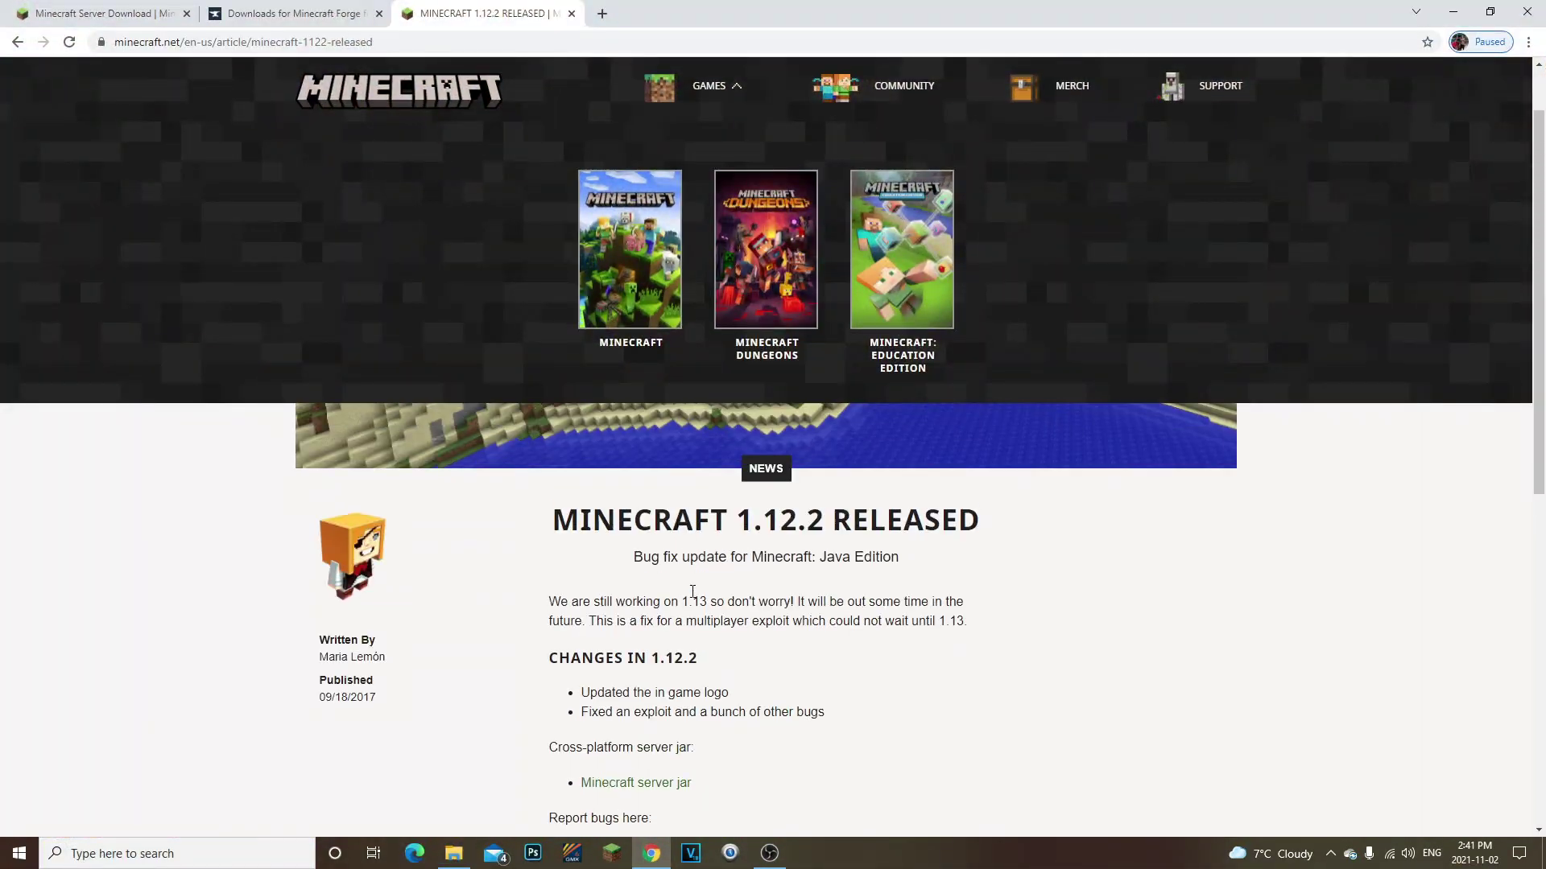
{"action": "scroll", "coordinate": [644, 539], "scroll_direction": "down", "scroll_amount": 3}
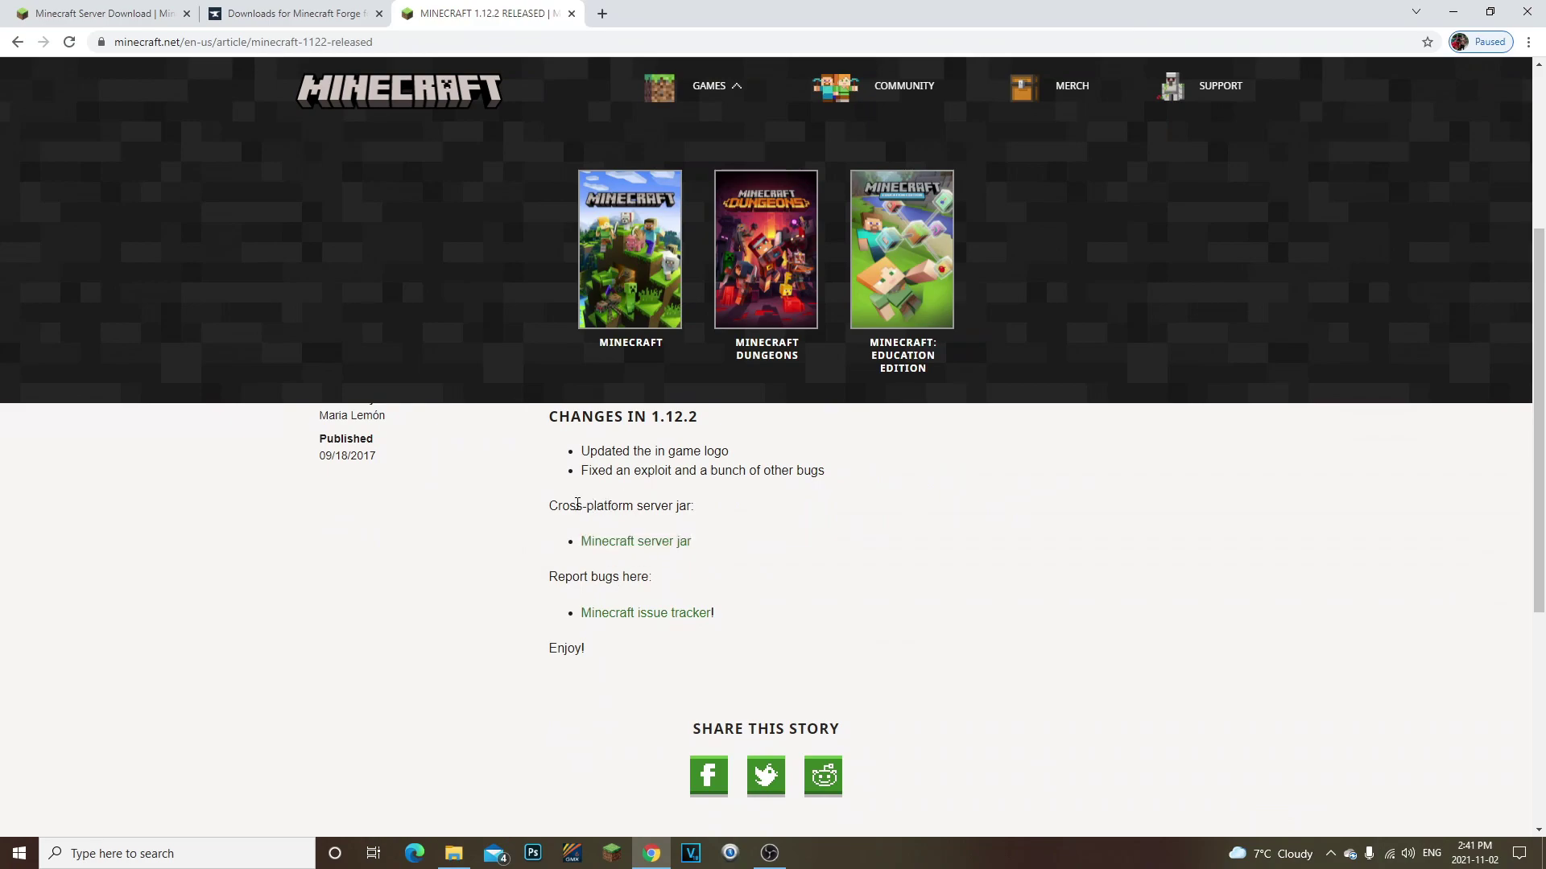
{"action": "left_click_drag", "start_coordinate": [567, 505], "coordinate": [728, 486]}
{"action": "left_click_drag", "start_coordinate": [755, 278], "coordinate": [974, 270]}
{"action": "left_click", "coordinate": [975, 269]}
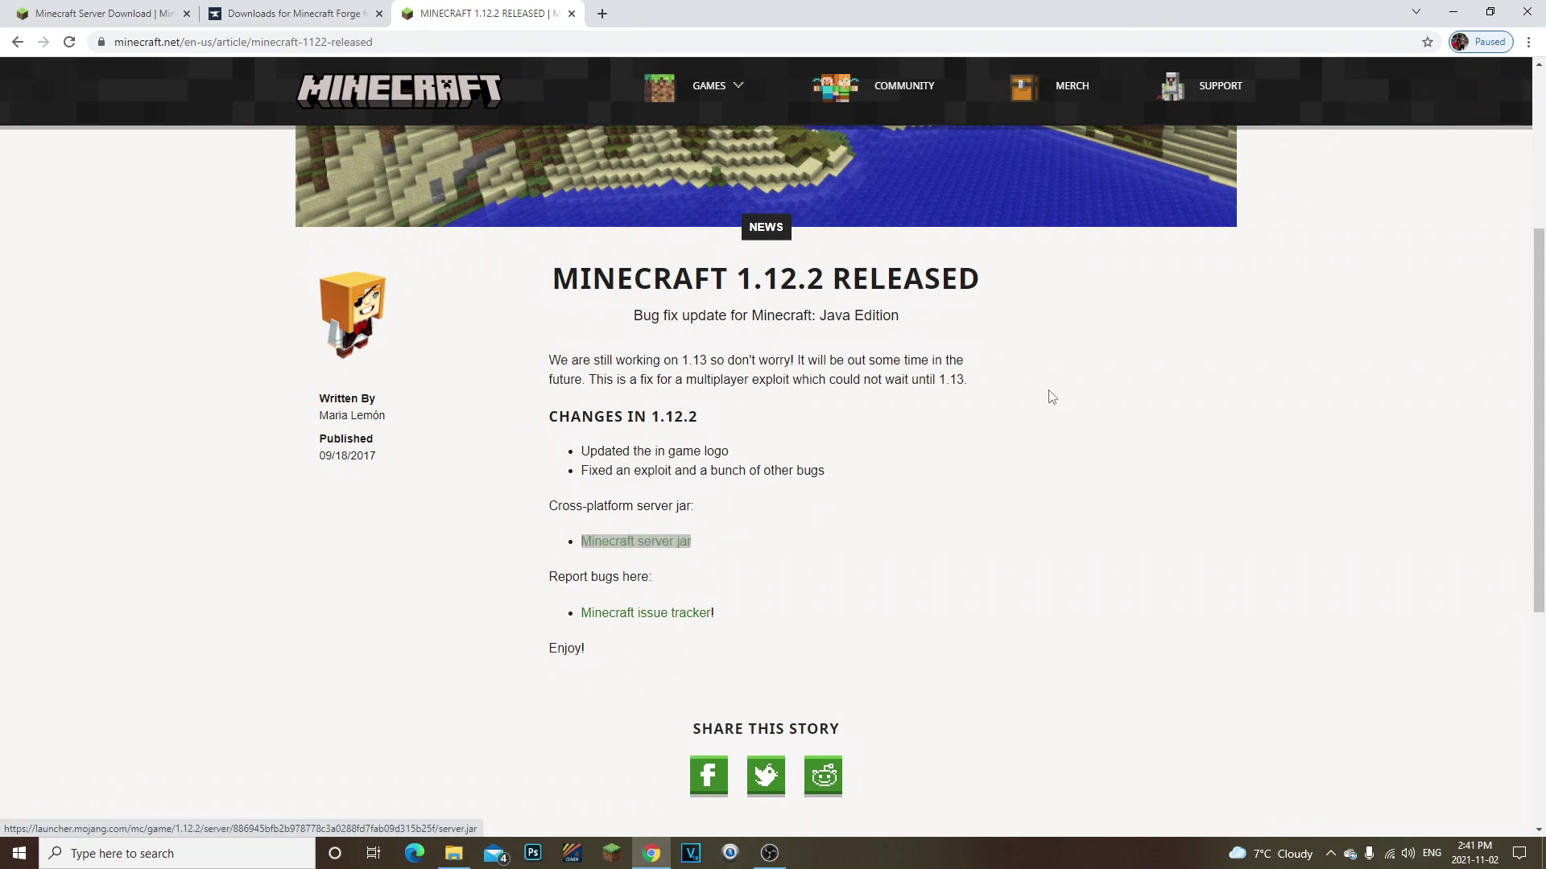
Move the server (1) jar from the desktop into the Minecraft server folder and open that folder.
{"action": "key", "text": "super+d"}
{"action": "left_click_drag", "start_coordinate": [819, 453], "coordinate": [653, 390]}
{"action": "double_click", "coordinate": [644, 366]}
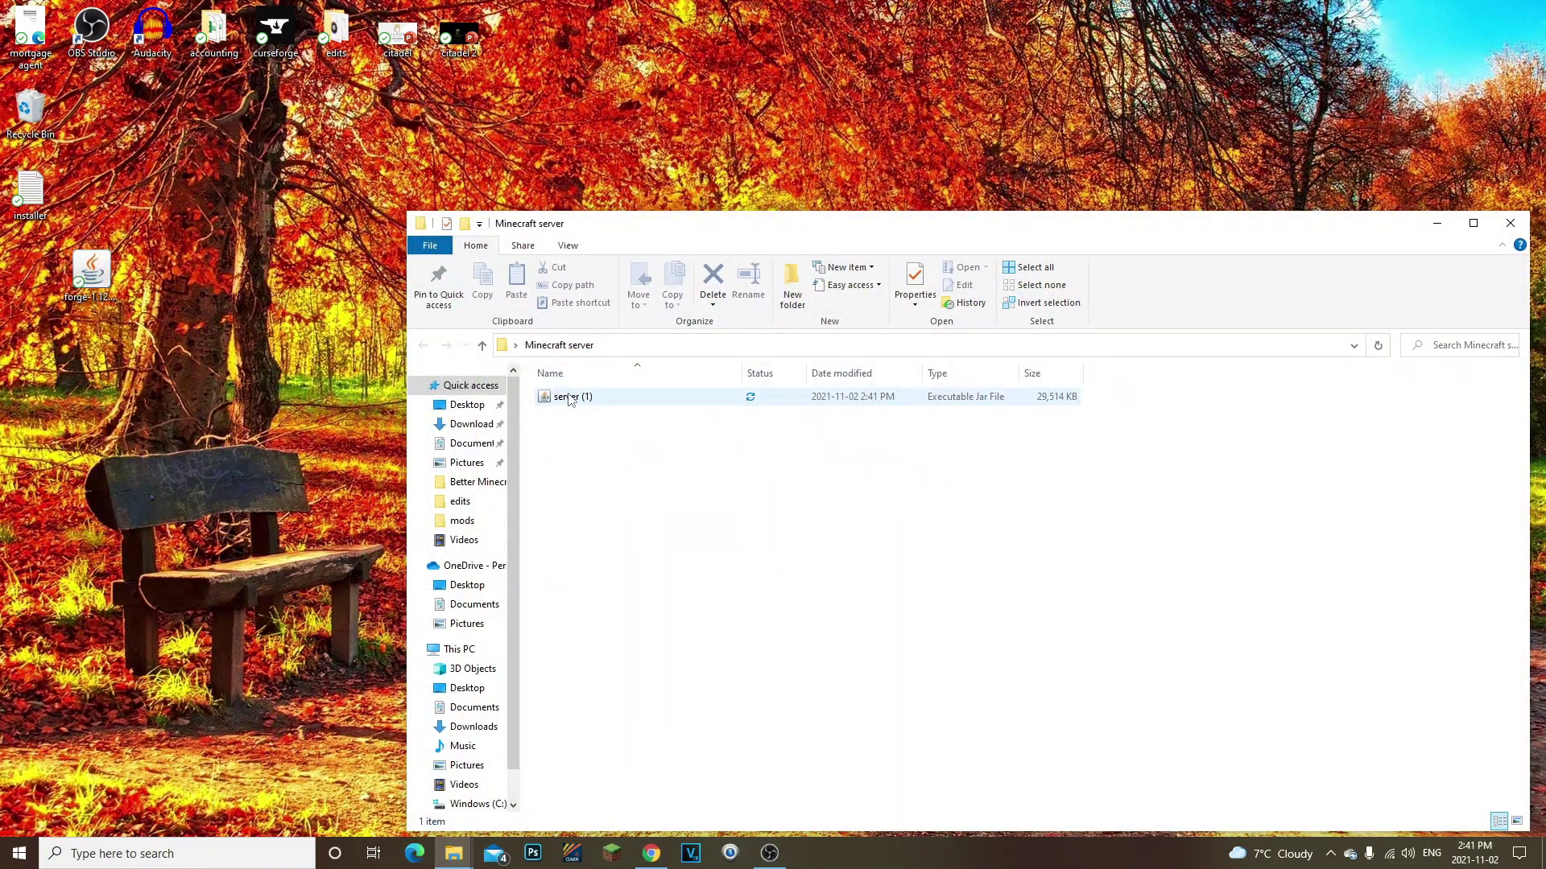
Rename the server (1) jar file as "server".
{"action": "right_click", "coordinate": [568, 398]}
{"action": "left_click", "coordinate": [640, 796]}
{"action": "left_click", "coordinate": [603, 397]}
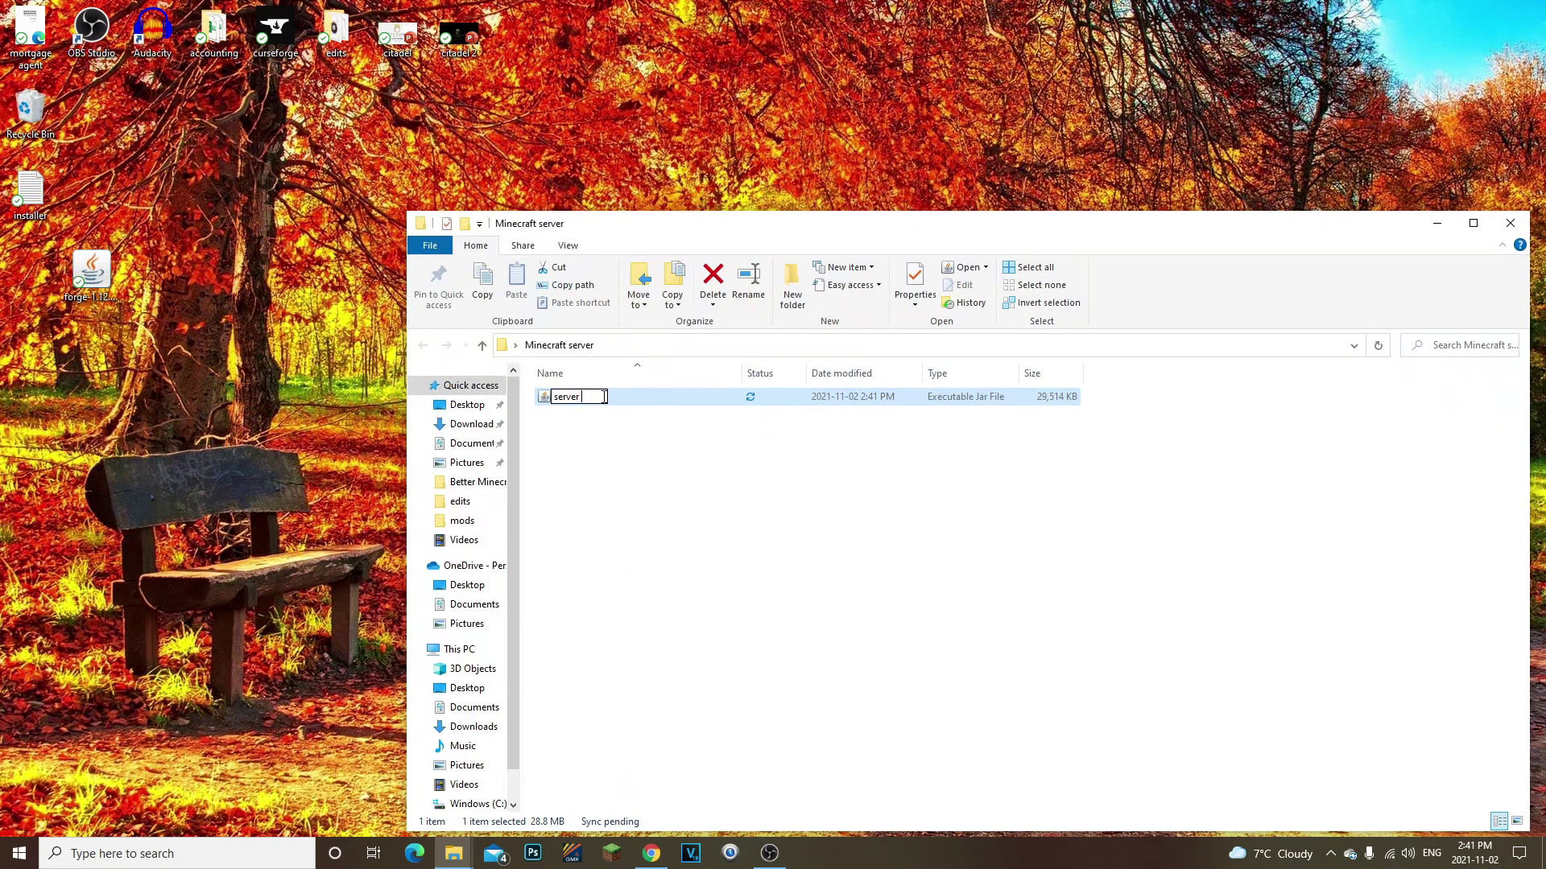
{"action": "left_click", "coordinate": [671, 636]}
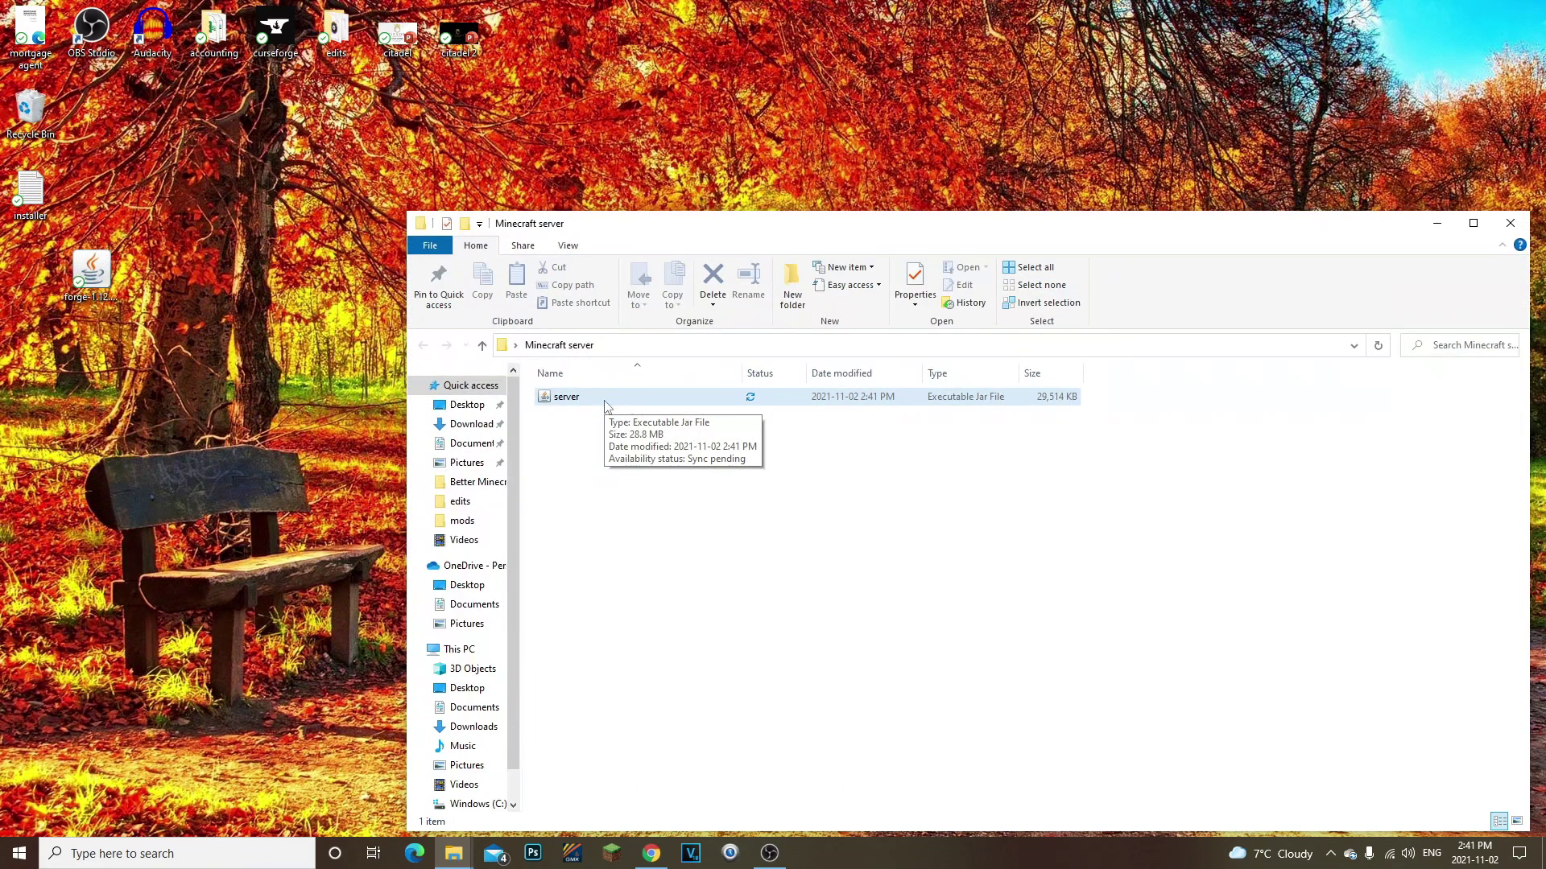
Create a new text document in the Minecraft server folder.
{"action": "right_click", "coordinate": [589, 461]}
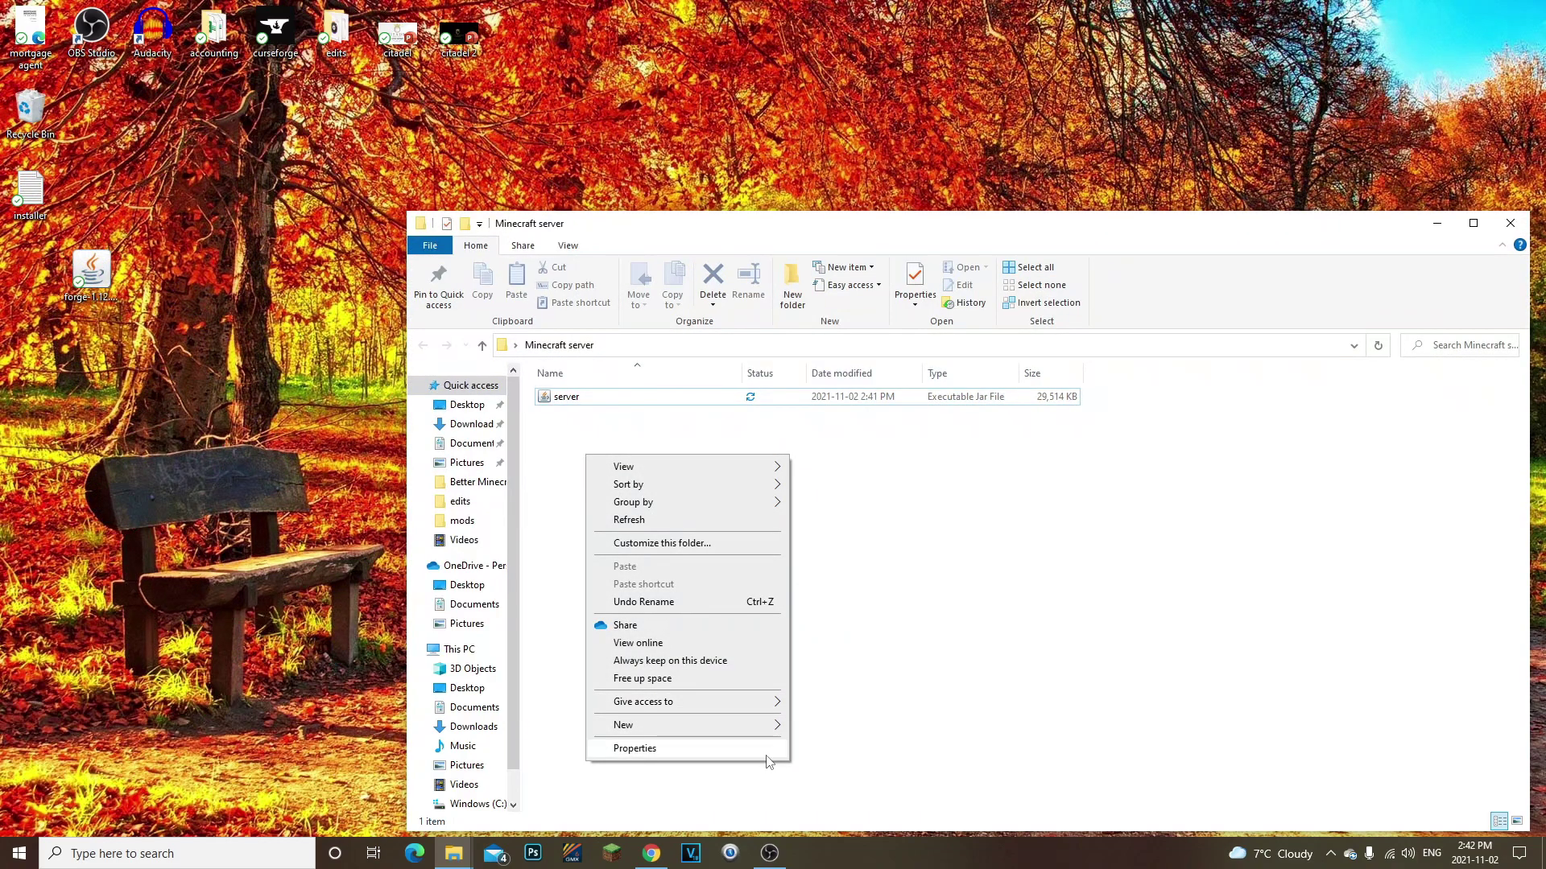
{"action": "mouse_move", "coordinate": [693, 724]}
{"action": "left_click", "coordinate": [865, 691]}
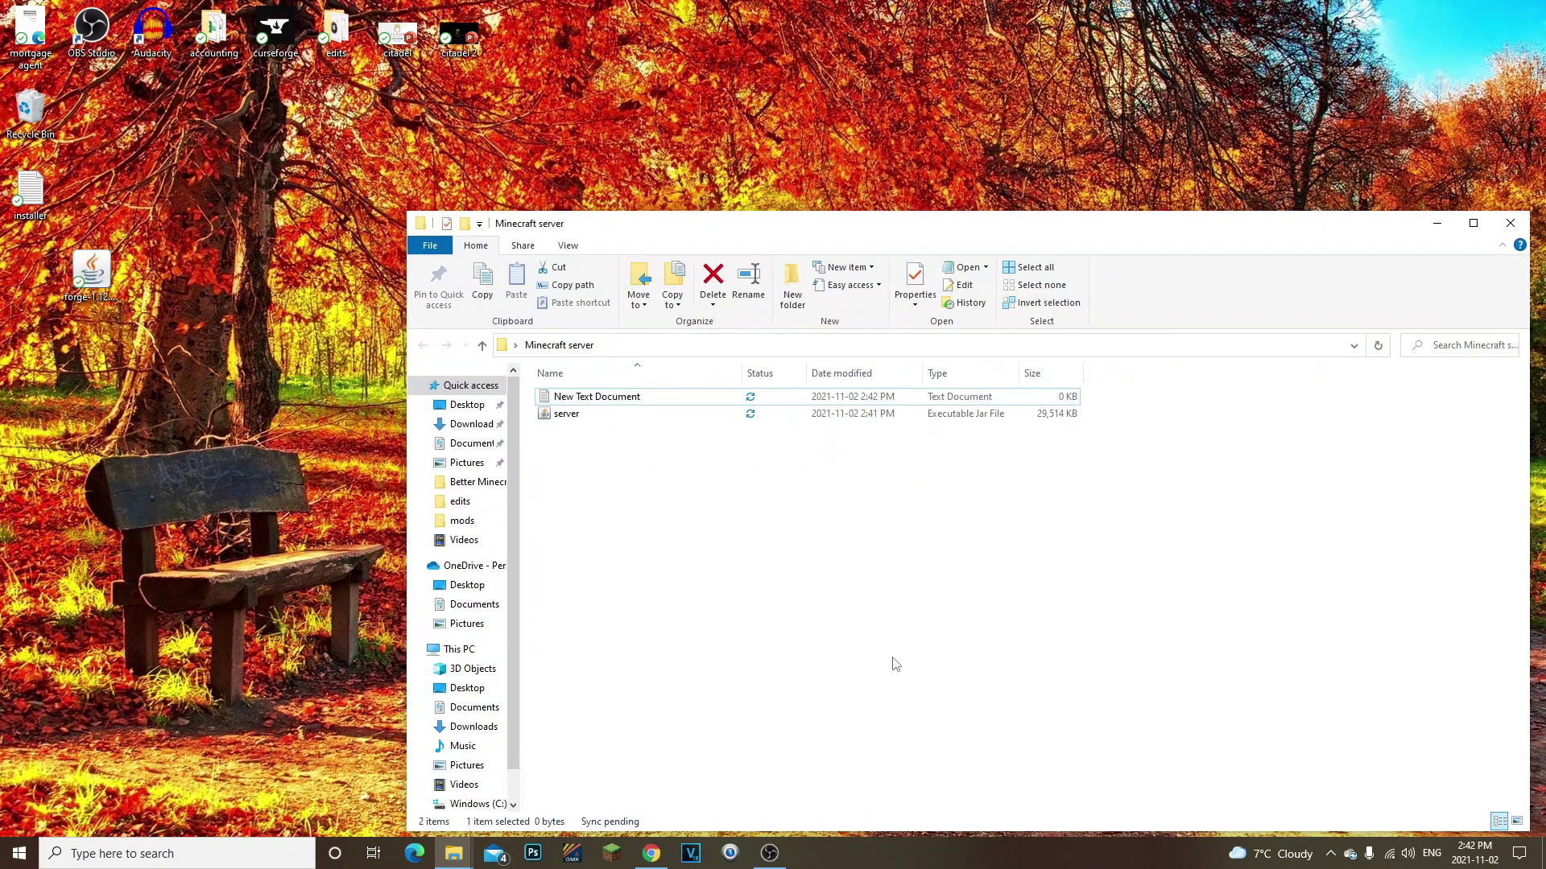
Open the new text document and copy the java launch command from the Minecraft server download page.
{"action": "key", "text": "Return"}
{"action": "key", "text": "Return"}
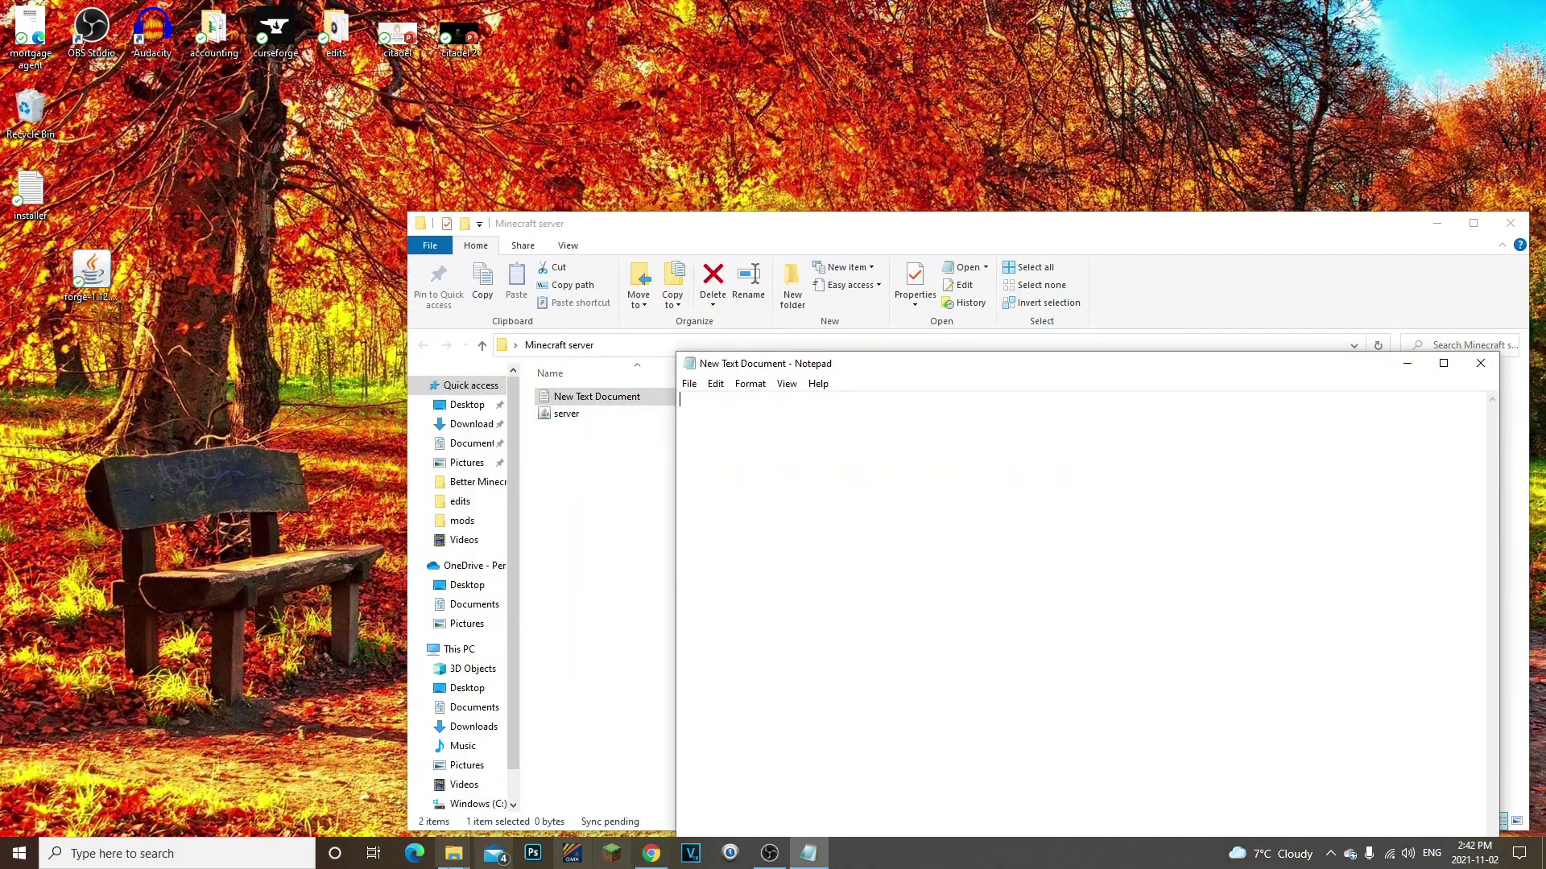
{"action": "left_click", "coordinate": [652, 853]}
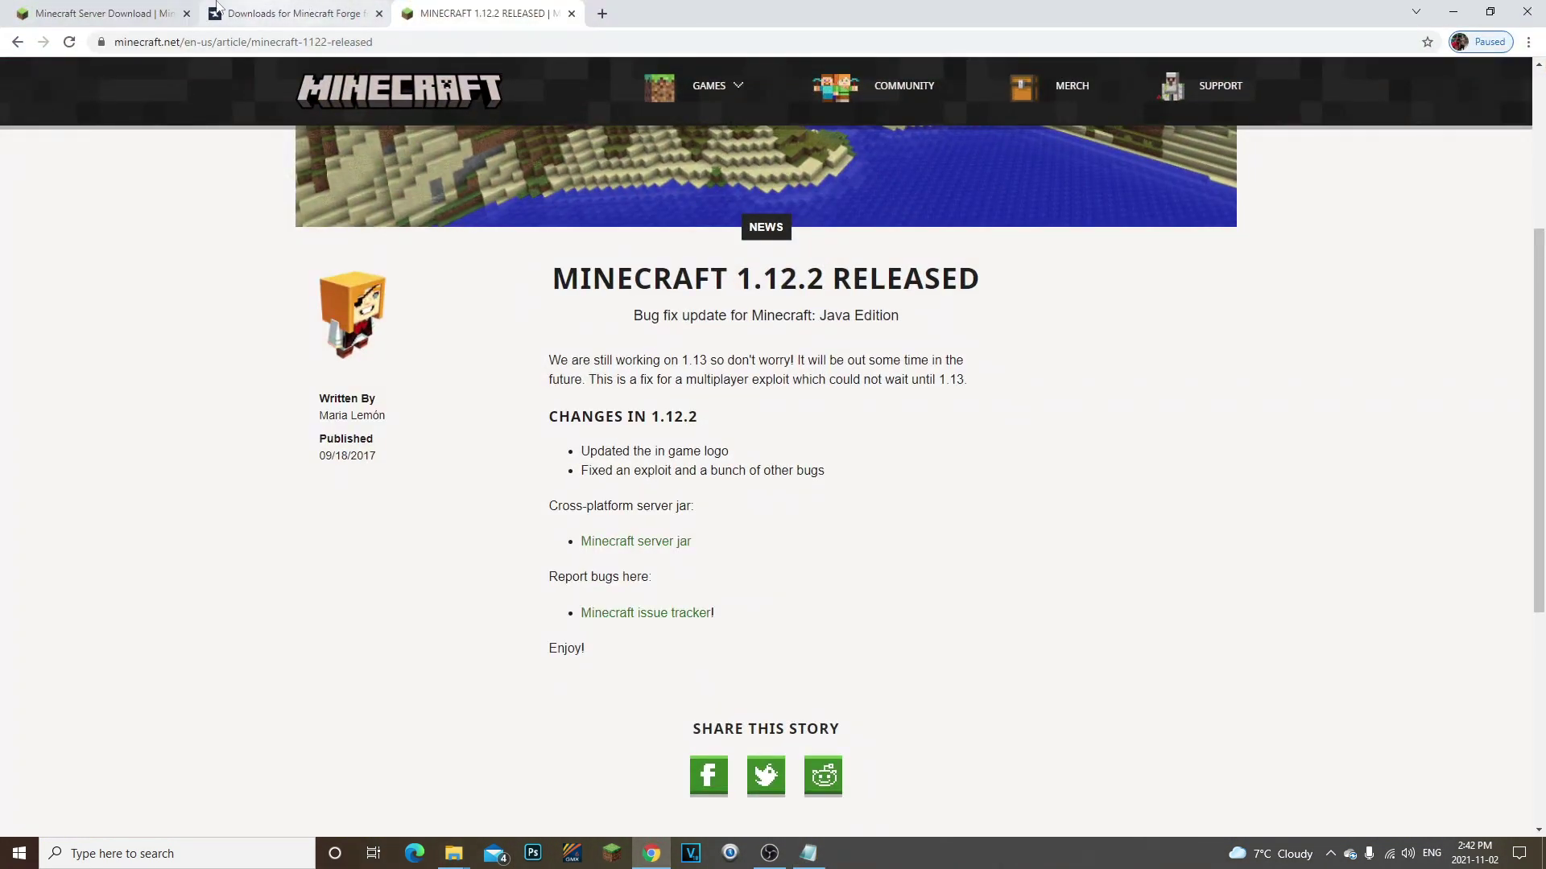
{"action": "left_click", "coordinate": [105, 13]}
{"action": "left_click_drag", "start_coordinate": [504, 470], "coordinate": [1015, 476]}
{"action": "left_click", "coordinate": [521, 471]}
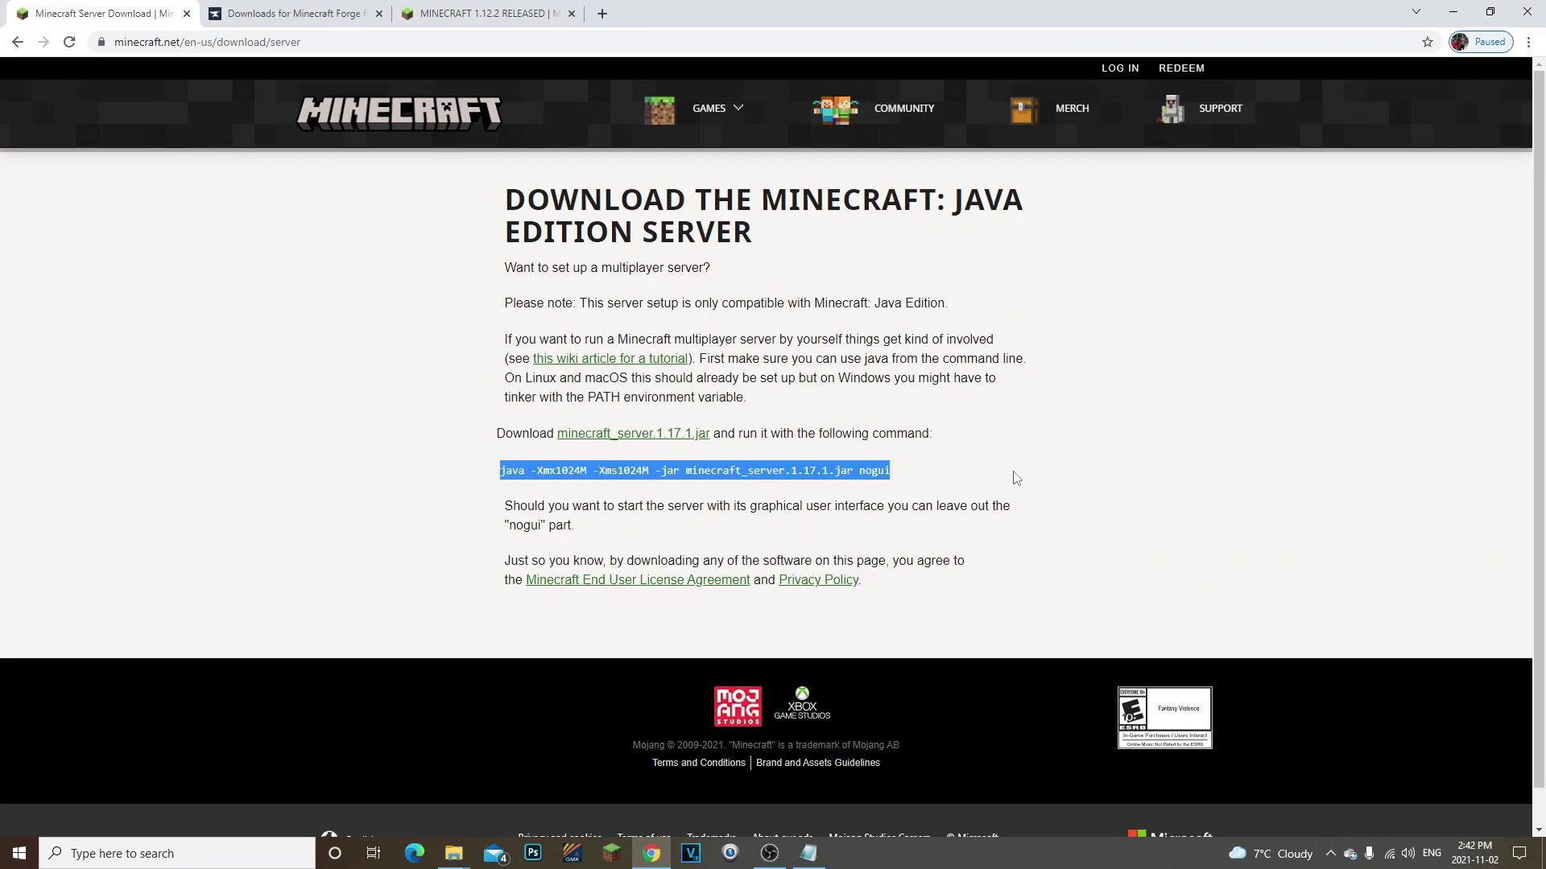
{"action": "left_click", "coordinate": [841, 491]}
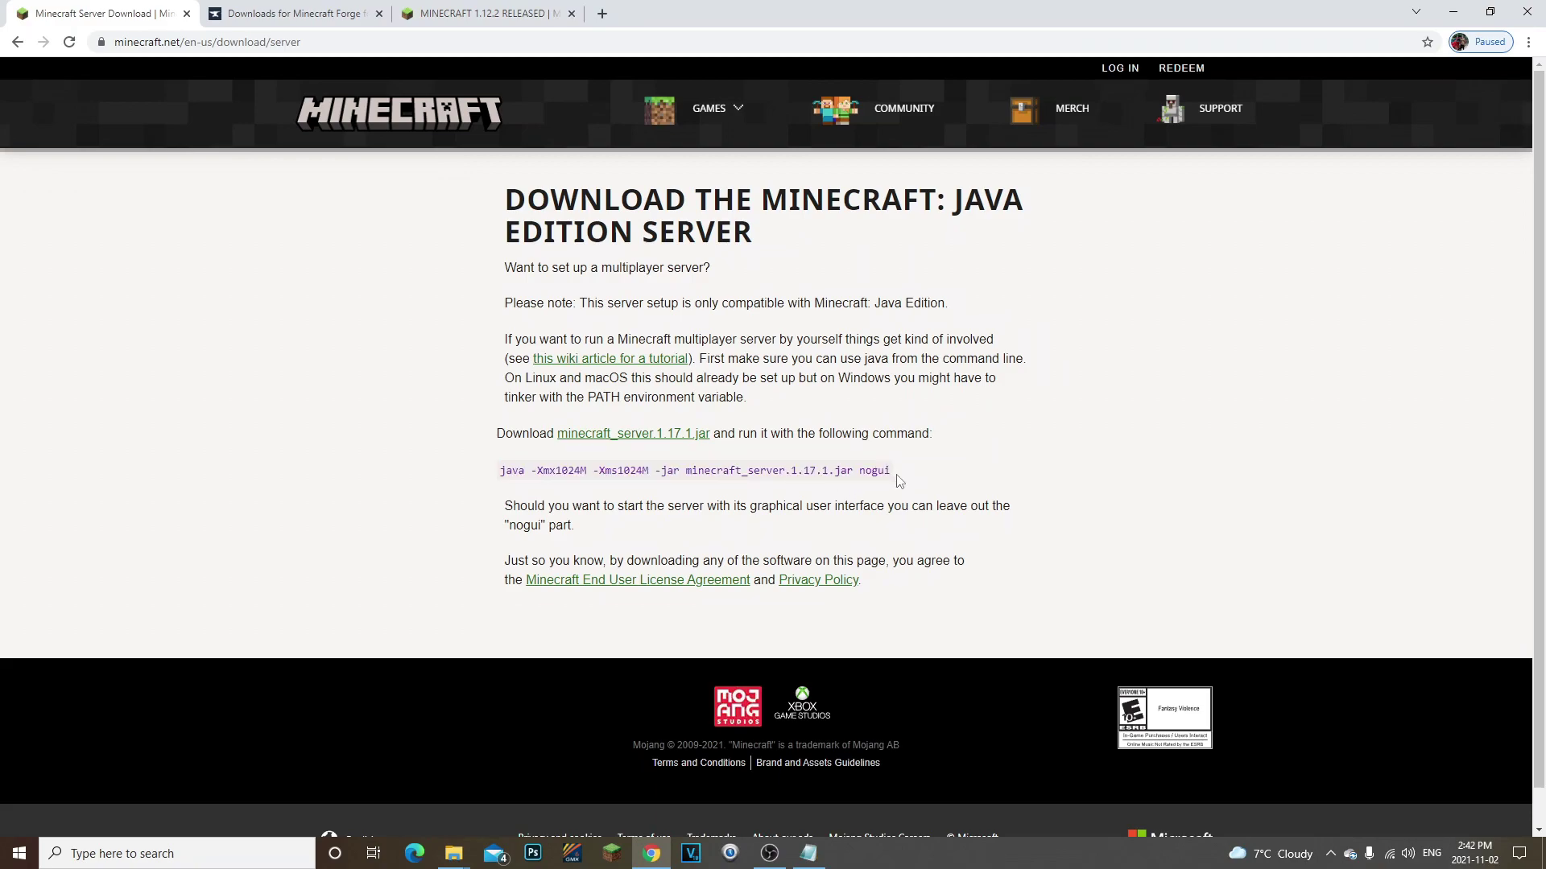
{"action": "left_click_drag", "start_coordinate": [889, 469], "coordinate": [483, 477]}
{"action": "right_click", "coordinate": [583, 462]}
{"action": "left_click", "coordinate": [600, 478]}
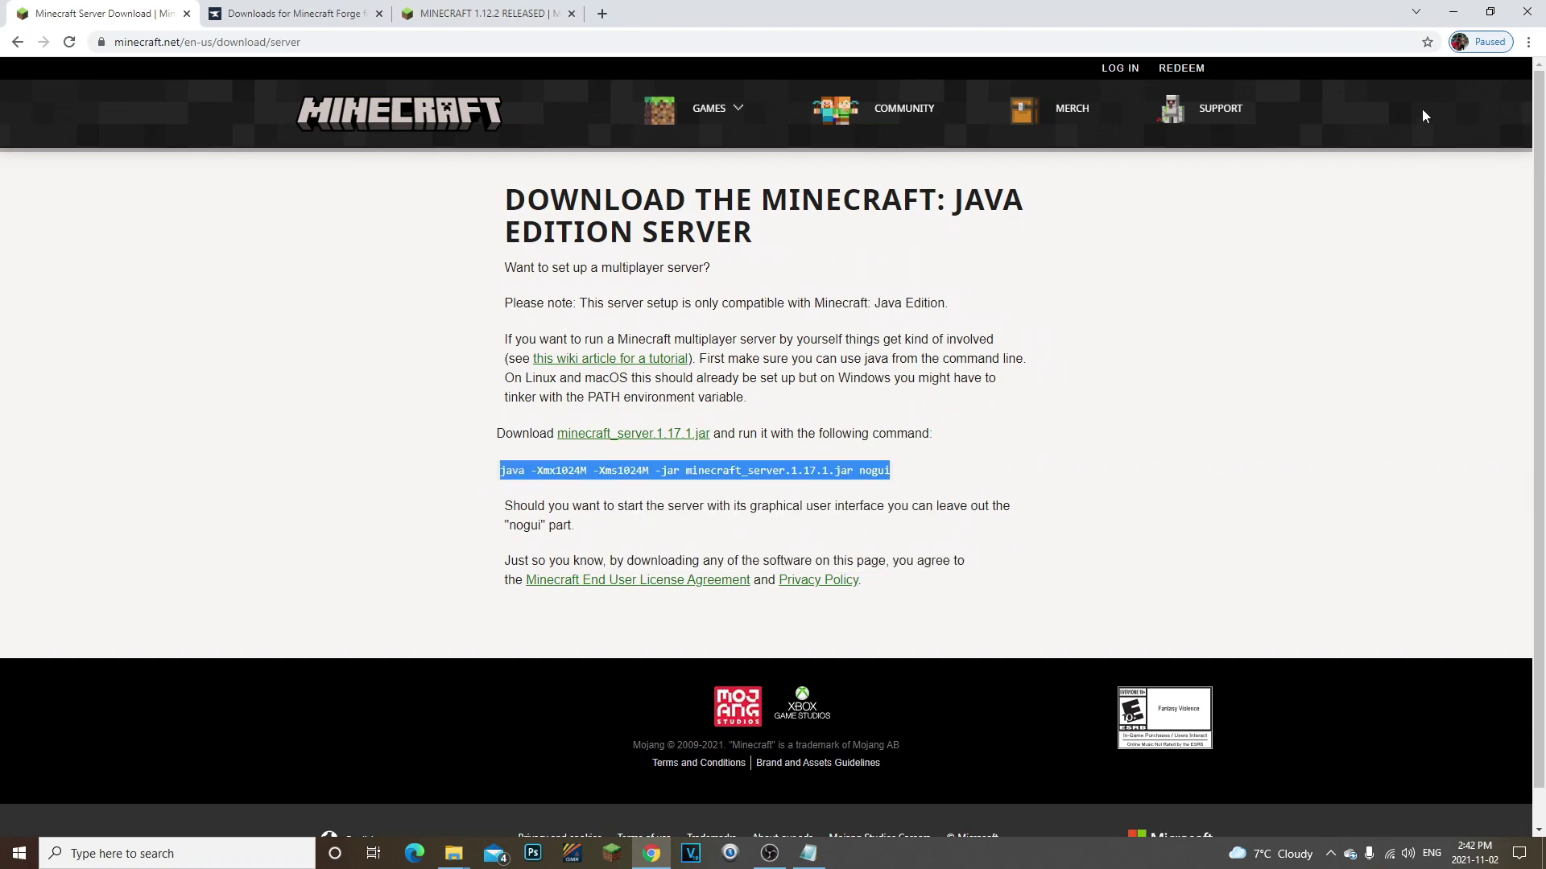
Paste the copied launch command into the blank text document and enlarge the text.
{"action": "left_click", "coordinate": [1453, 12]}
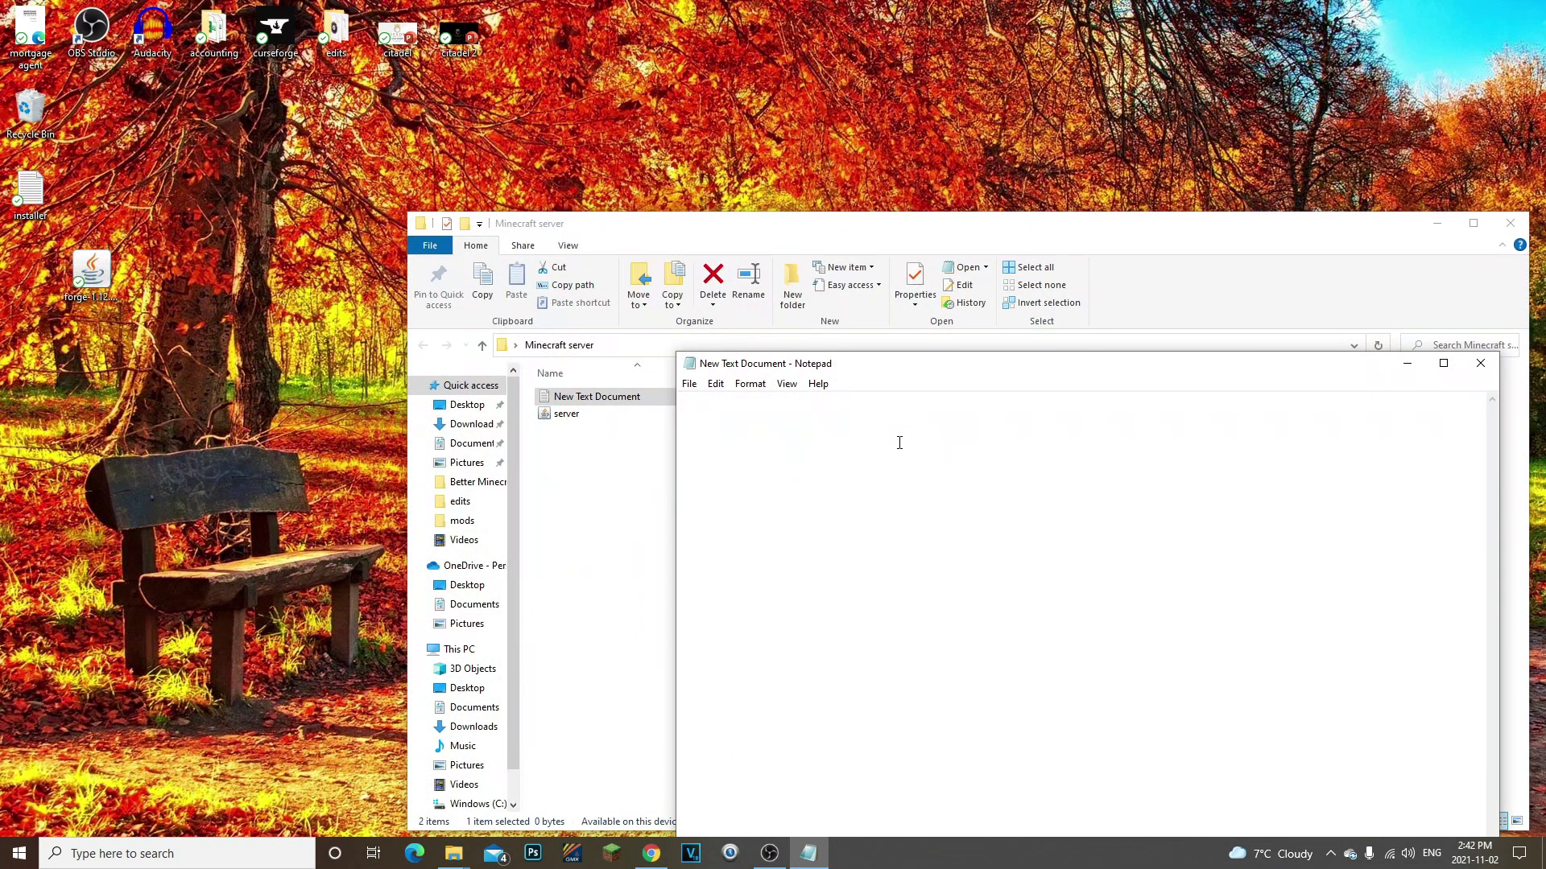
{"action": "key", "text": "ctrl+v"}
{"action": "scroll", "coordinate": [900, 452], "scroll_direction": "up", "scroll_amount": 6, "text": "ctrl"}
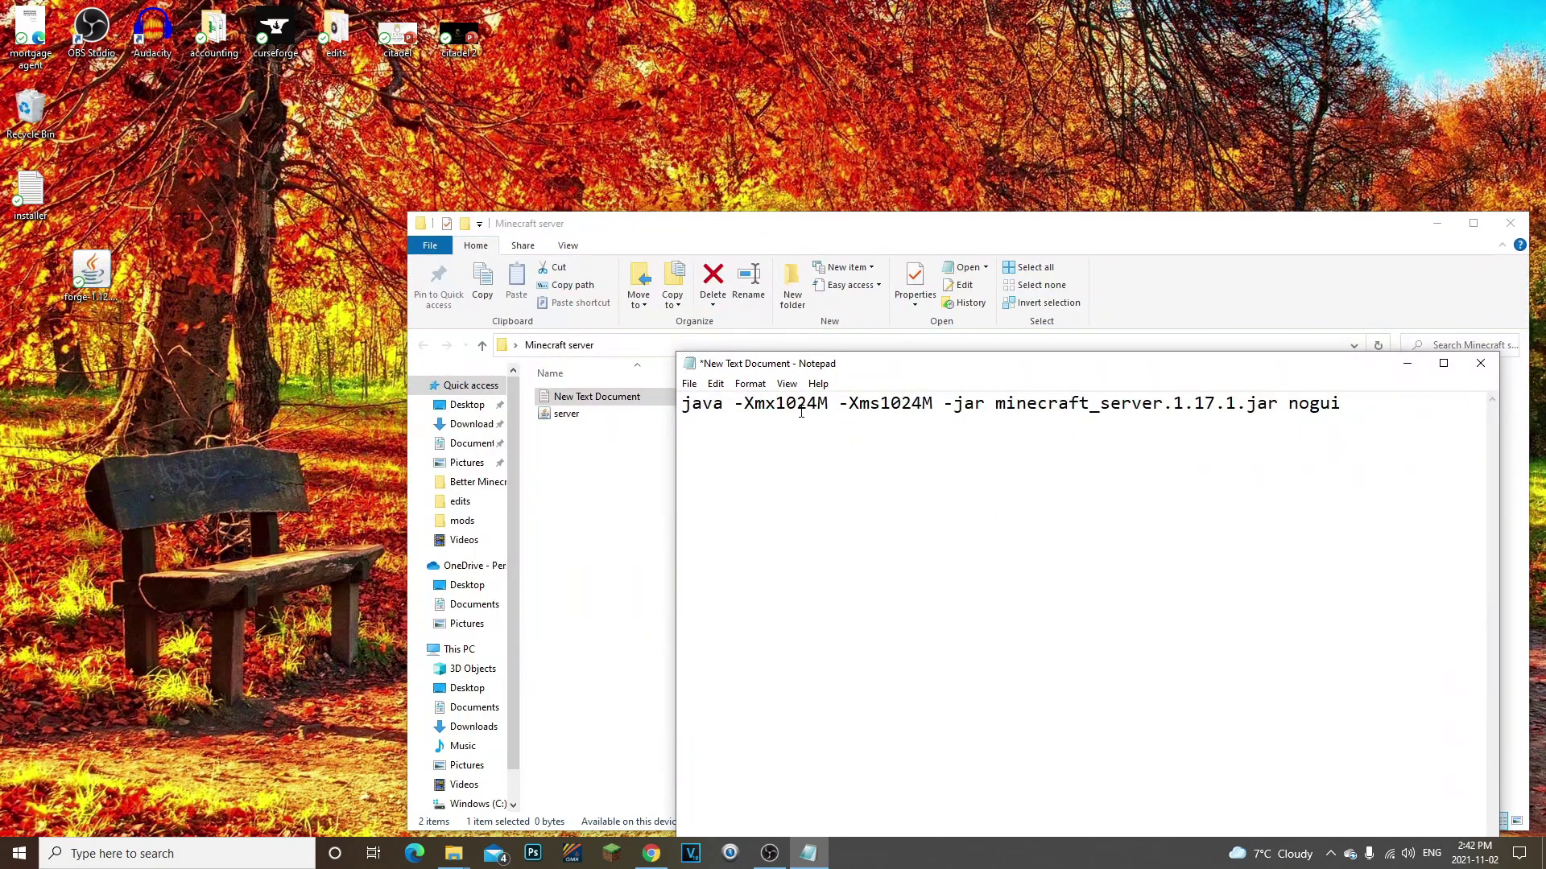
Change both memory values in the launch command to 2048, giving -Xmx2048M and -Xms2048M.
{"action": "left_click_drag", "start_coordinate": [778, 403], "coordinate": [820, 402]}
{"action": "key", "text": "BackSpace"}
{"action": "type", "text": "2048"}
{"action": "key", "text": "BackSpace"}
{"action": "key", "text": "BackSpace"}
{"action": "key", "text": "BackSpace"}
{"action": "key", "text": "BackSpace"}
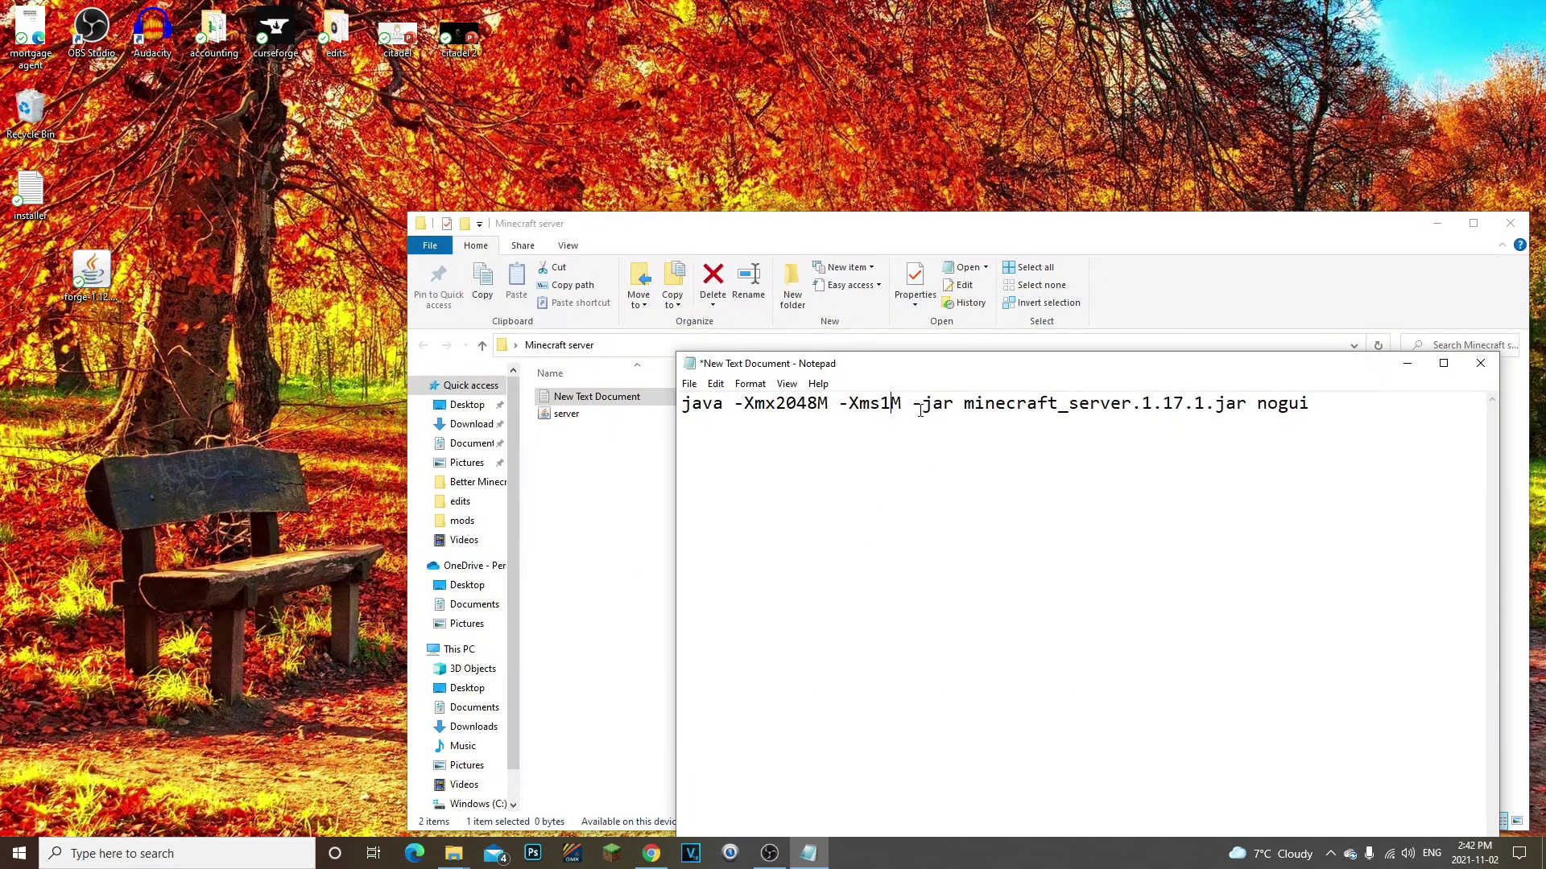
{"action": "type", "text": "20"}
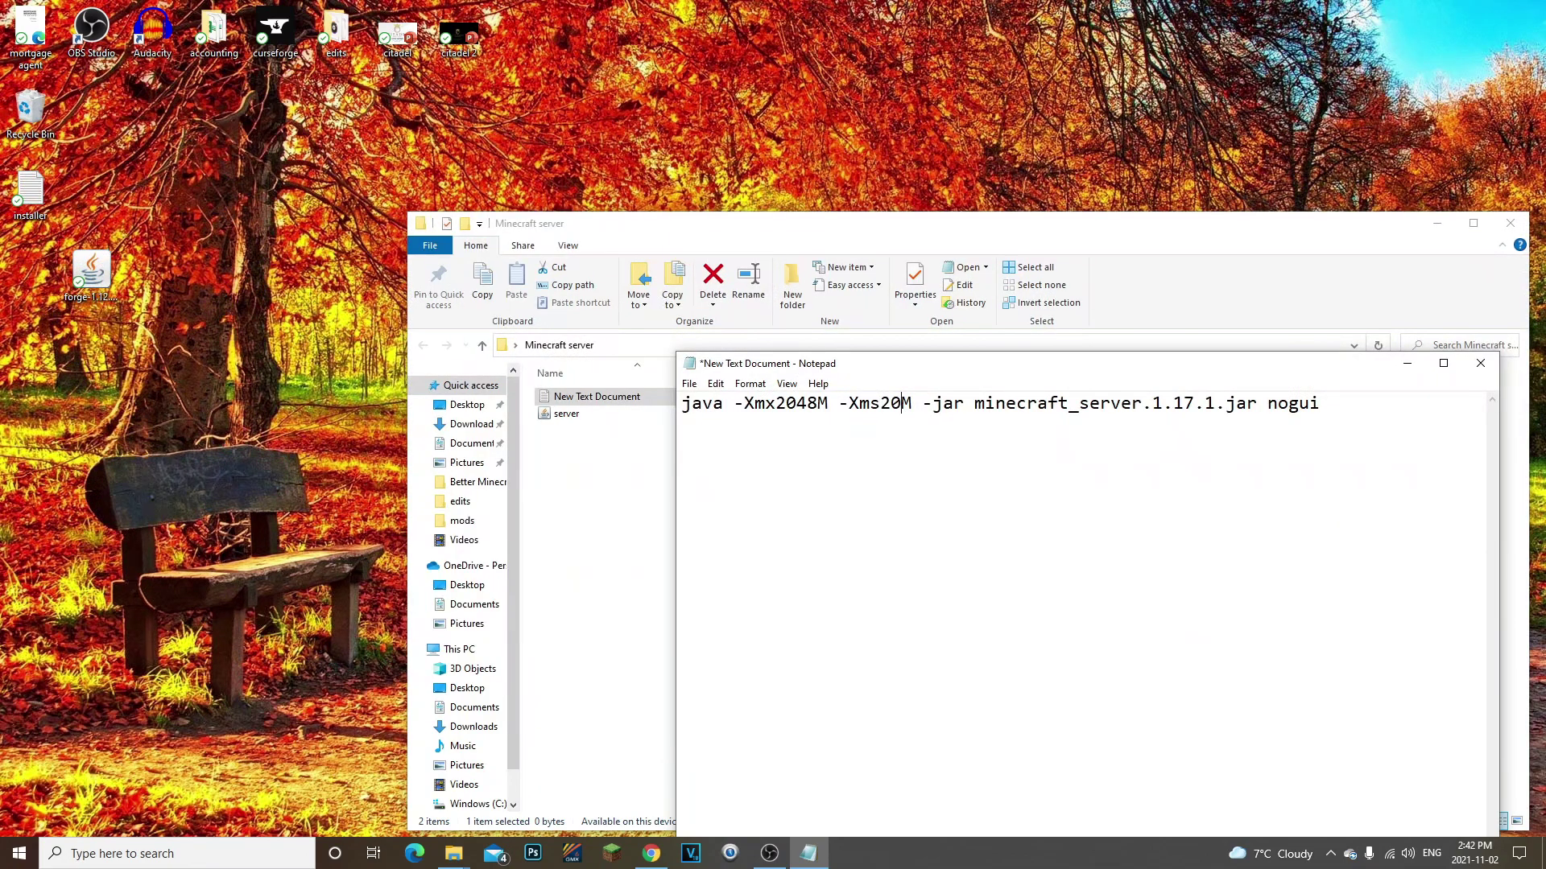
{"action": "type", "text": "48"}
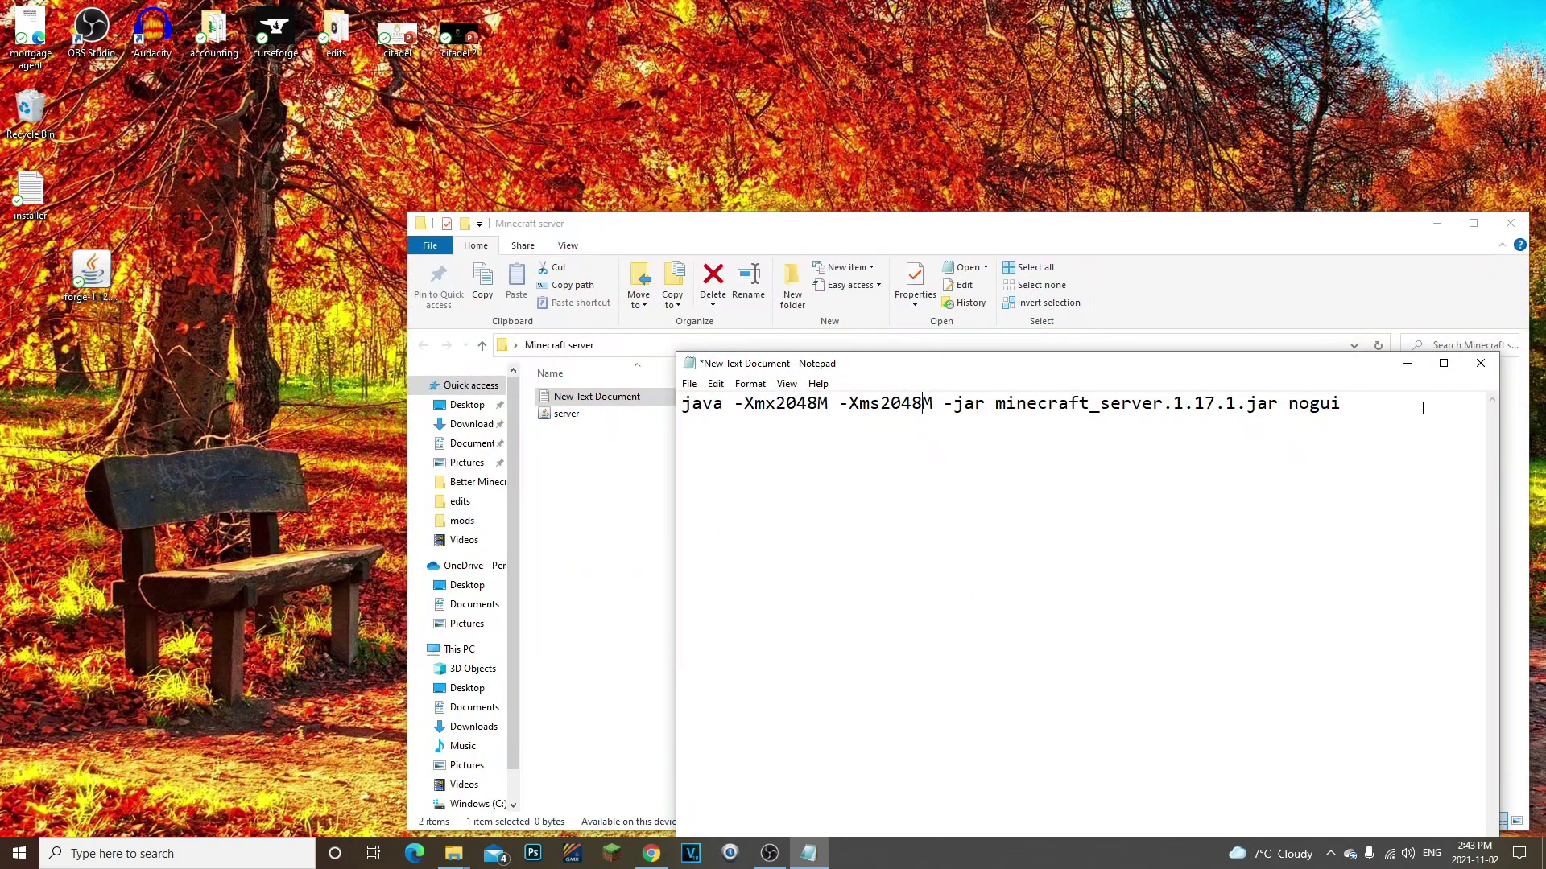
Add a second line reading "pause" and shorten the jar name in the launch command to server.jar.
{"action": "type", "text": "pause"}
{"action": "left_click_drag", "start_coordinate": [1005, 408], "coordinate": [1099, 411]}
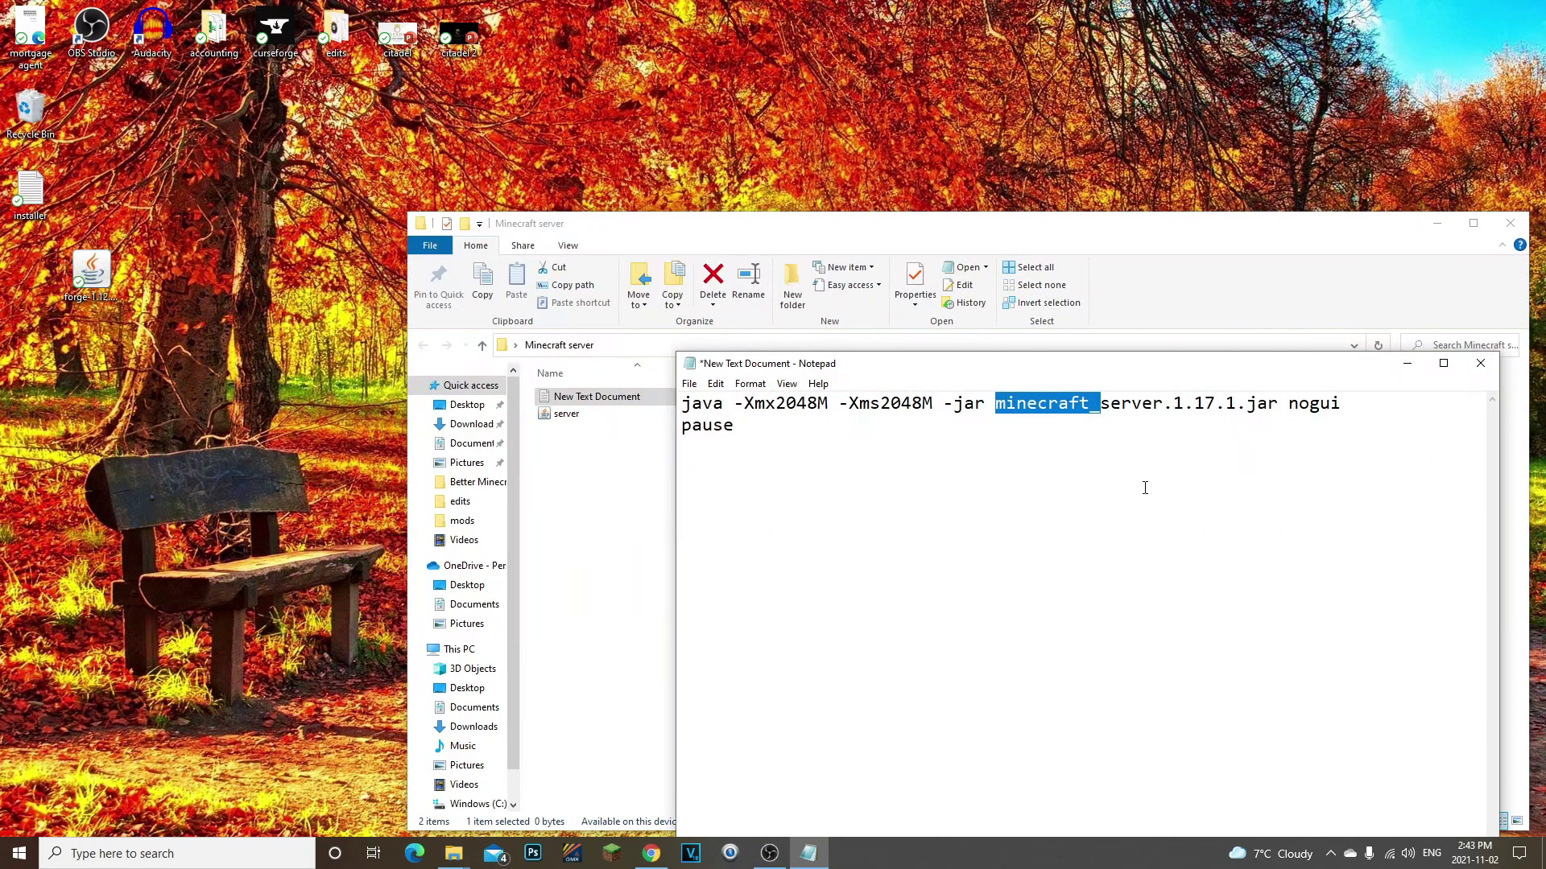
{"action": "key", "text": "BackSpace"}
{"action": "left_click_drag", "start_coordinate": [1063, 412], "coordinate": [1134, 411]}
{"action": "key", "text": "BackSpace"}
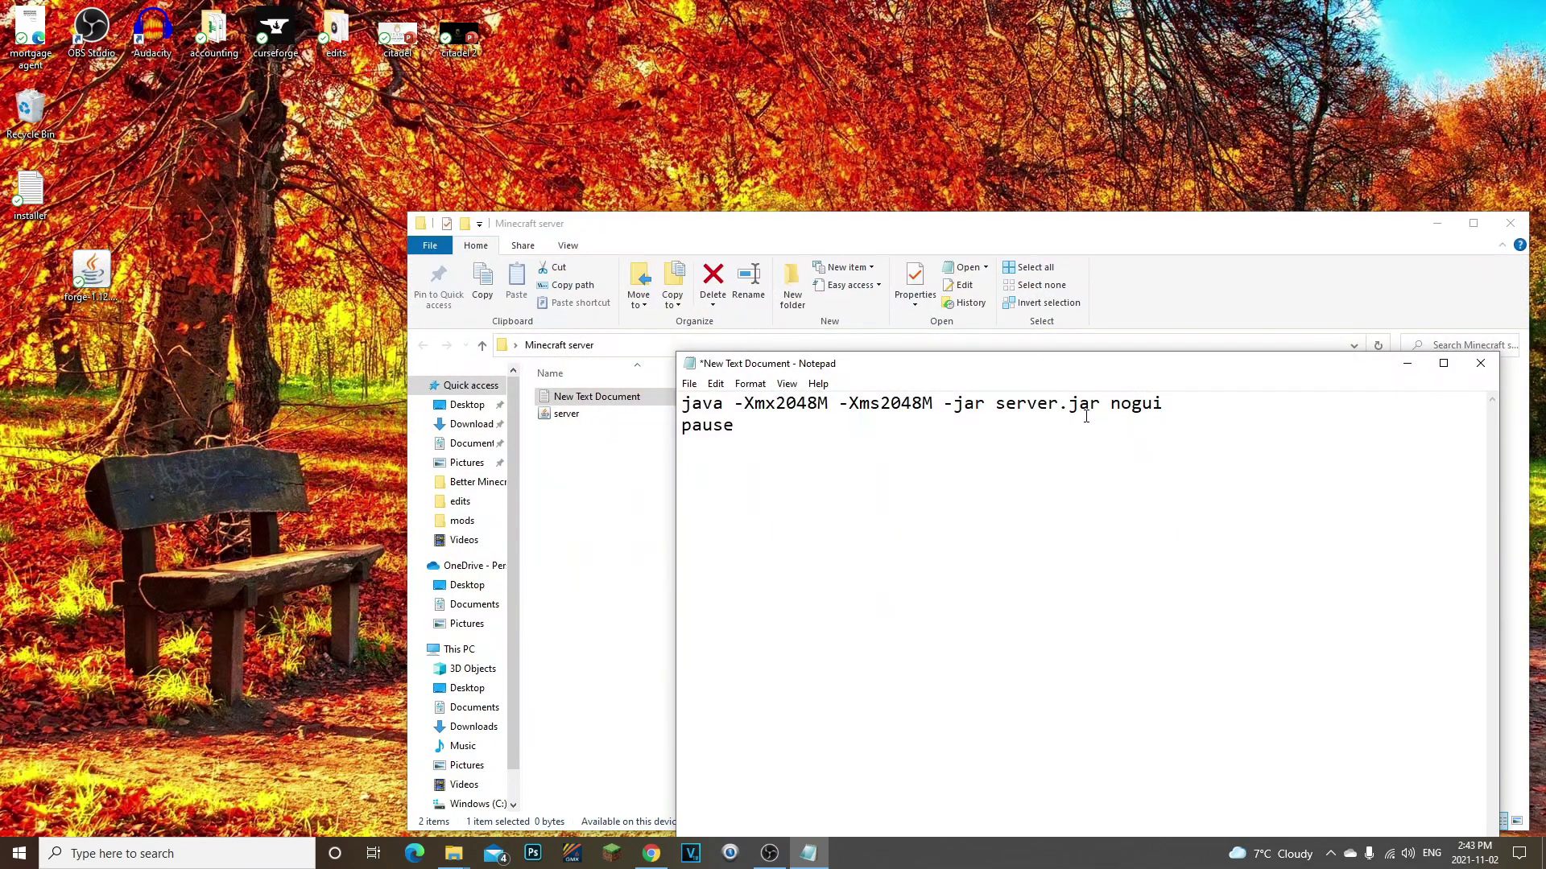
Compare the jar name in the launch command with the server jar file in the Minecraft server folder.
{"action": "left_click_drag", "start_coordinate": [997, 408], "coordinate": [741, 427]}
{"action": "left_click", "coordinate": [1097, 408]}
{"action": "left_click_drag", "start_coordinate": [1100, 408], "coordinate": [1006, 408]}
{"action": "left_click", "coordinate": [1017, 408]}
{"action": "left_click_drag", "start_coordinate": [887, 370], "coordinate": [1062, 282]}
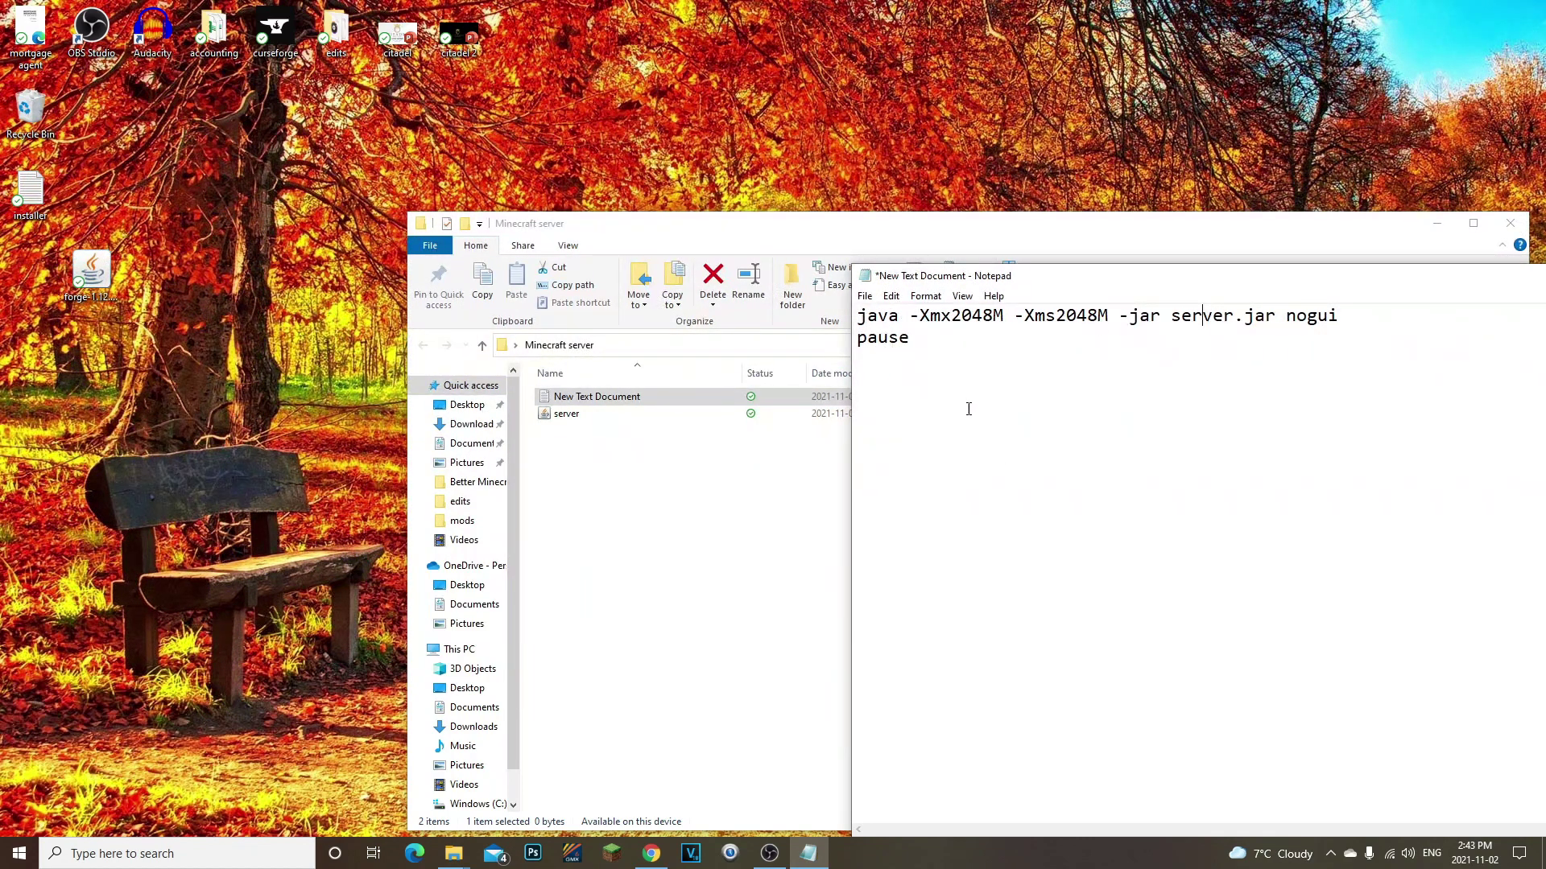
{"action": "left_click", "coordinate": [585, 415]}
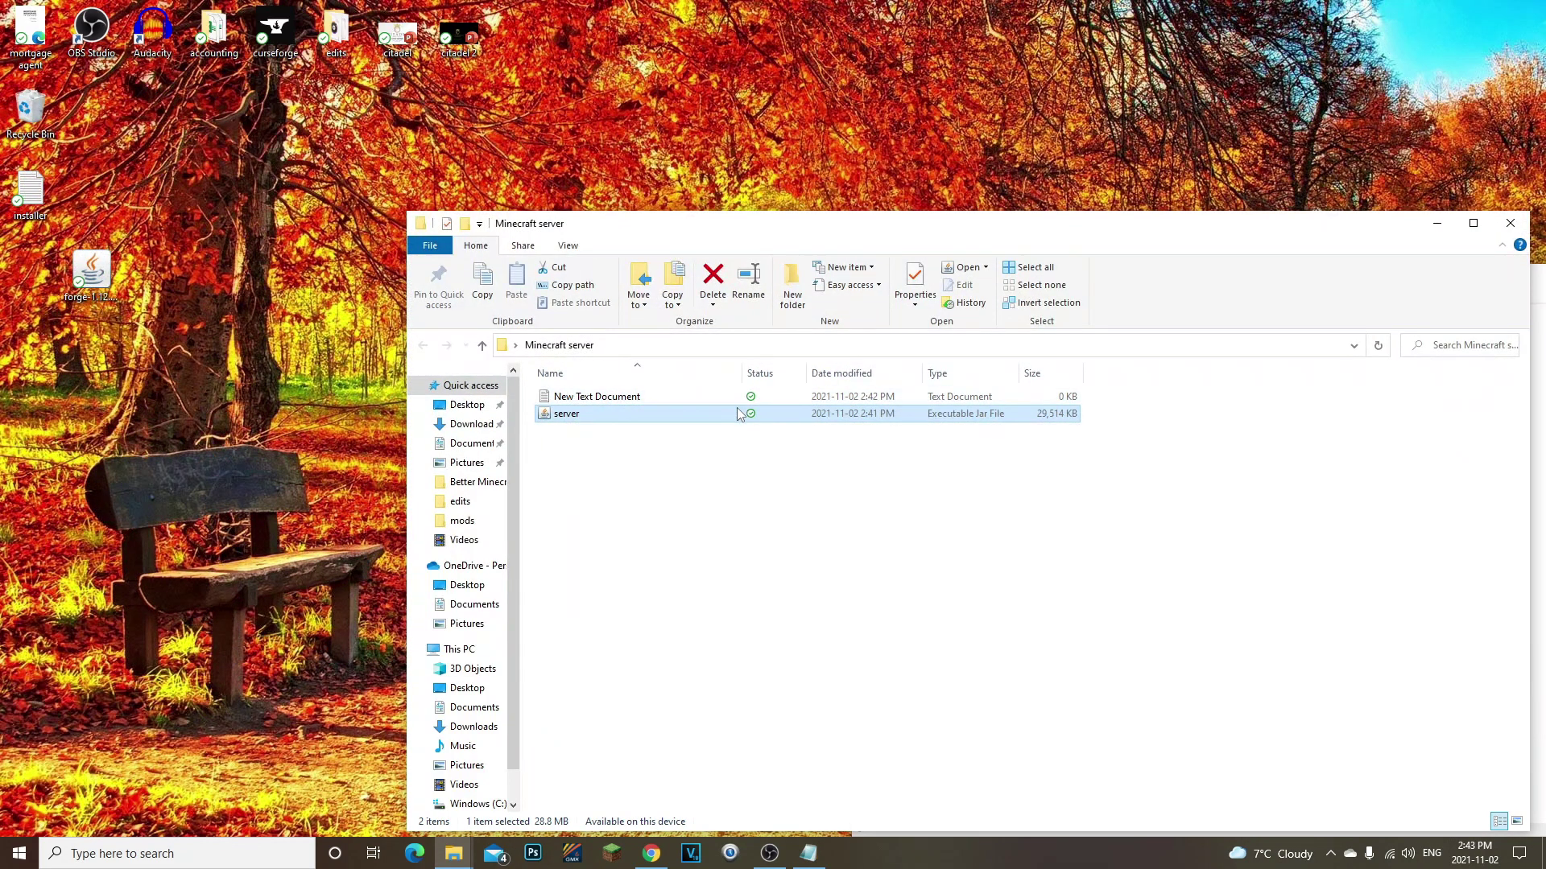
{"action": "left_click", "coordinate": [809, 854]}
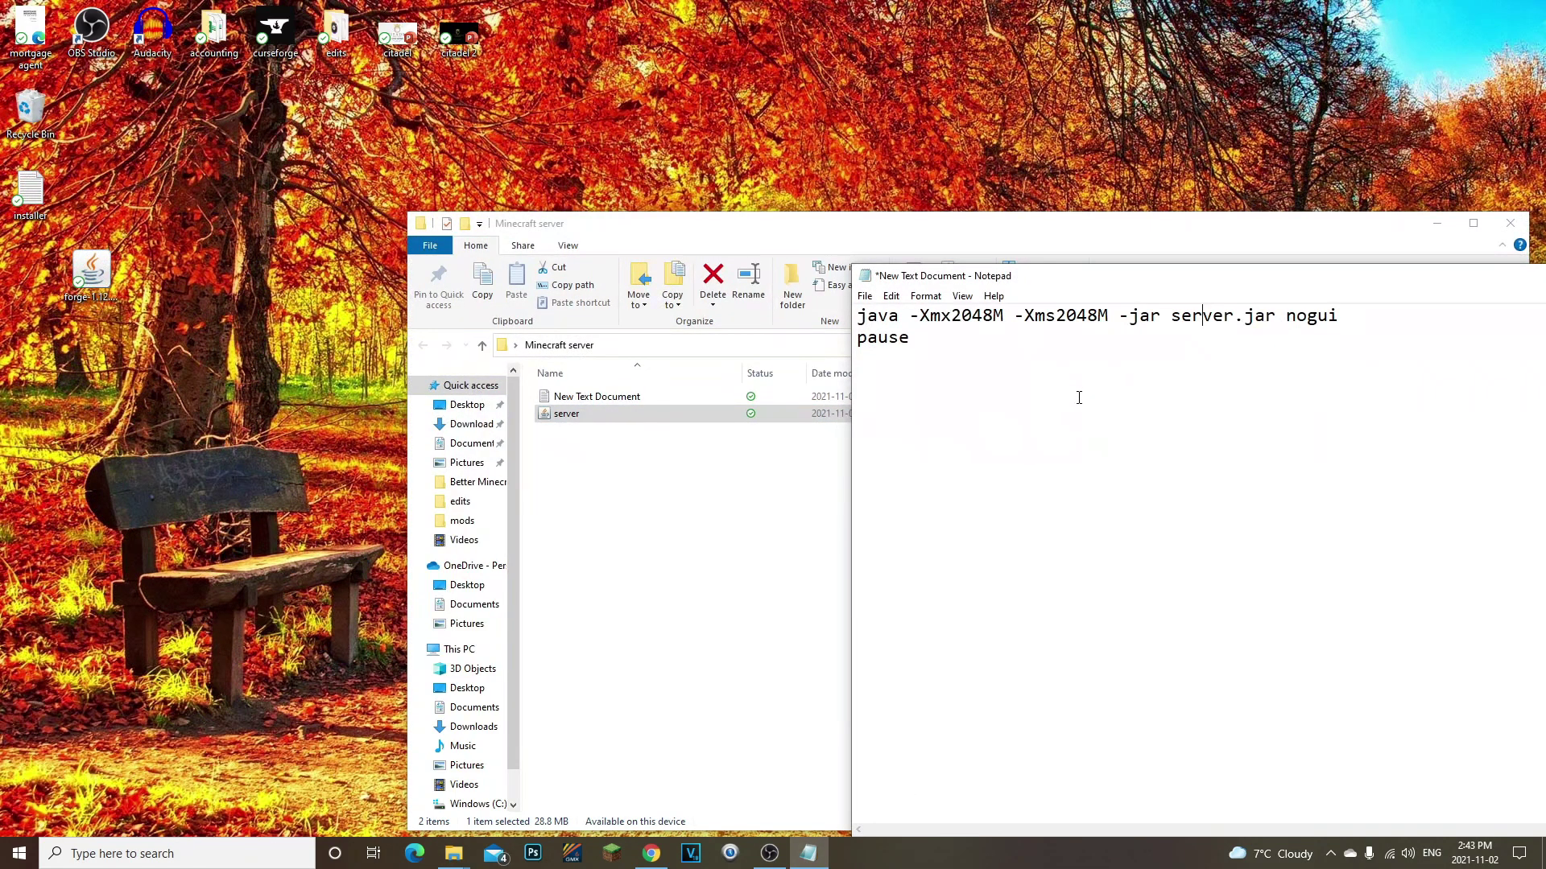
Save the launch script in the Minecraft server folder as Run.bat with the All Files type, and close the document.
{"action": "left_click", "coordinate": [864, 296]}
{"action": "left_click", "coordinate": [900, 385]}
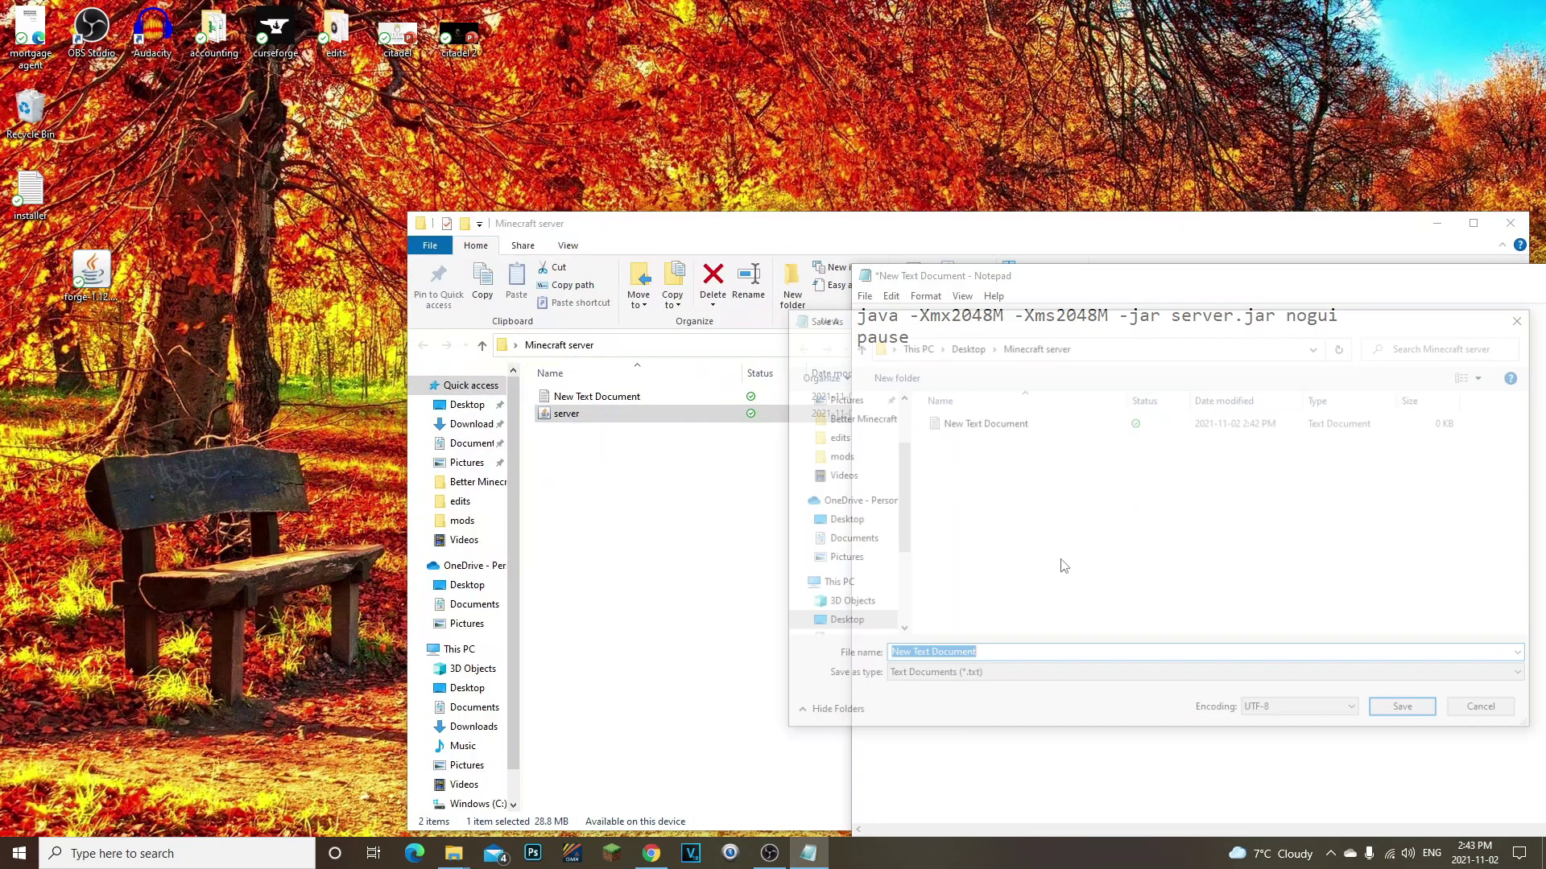
{"action": "left_click", "coordinate": [797, 577]}
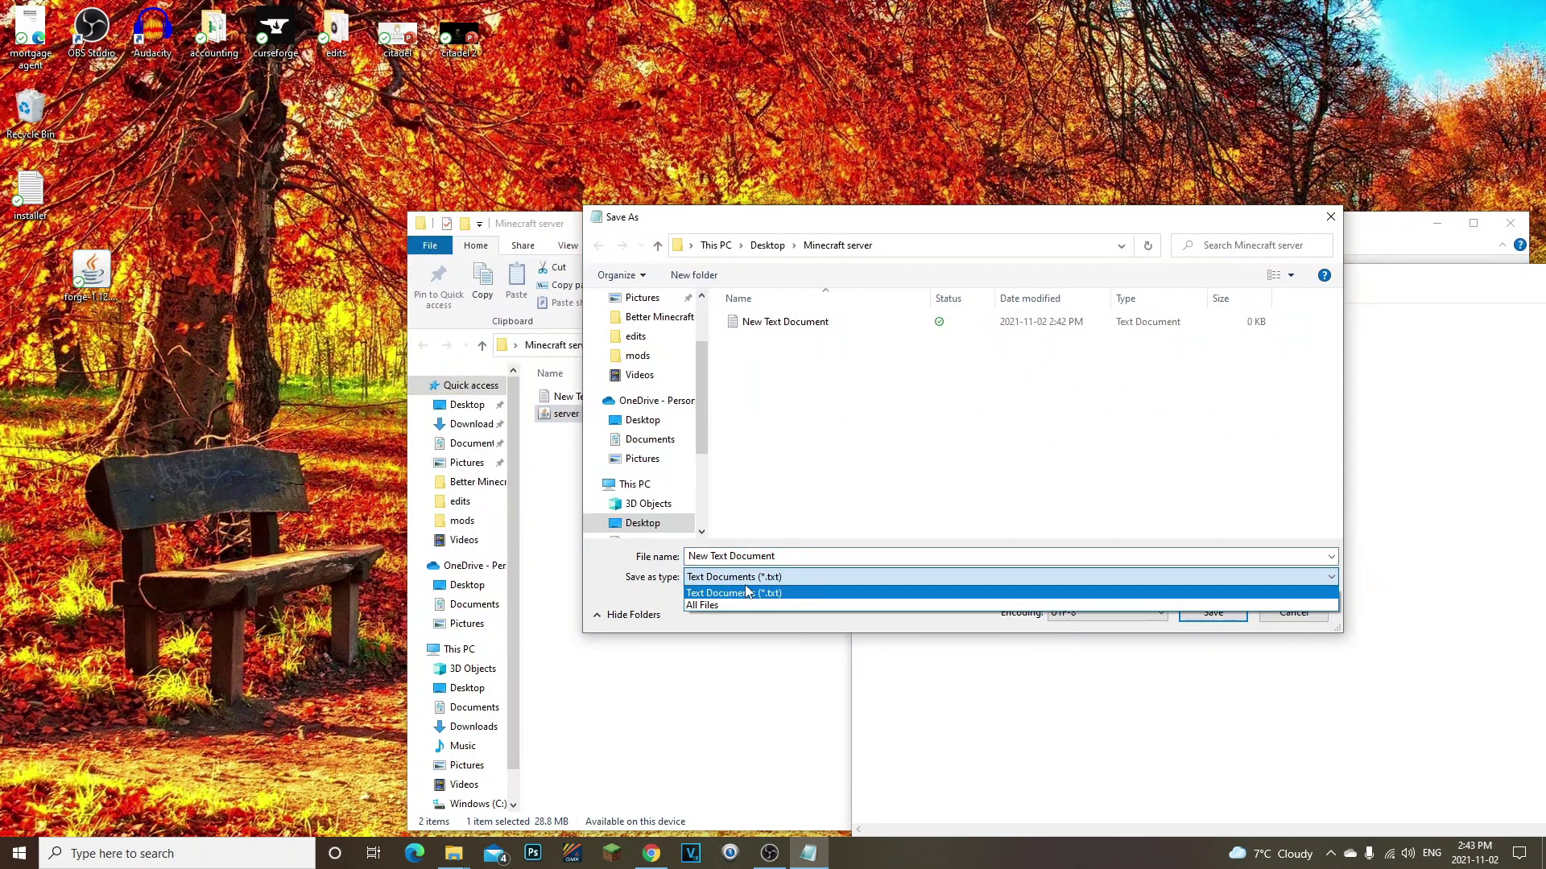
{"action": "left_click", "coordinate": [748, 605]}
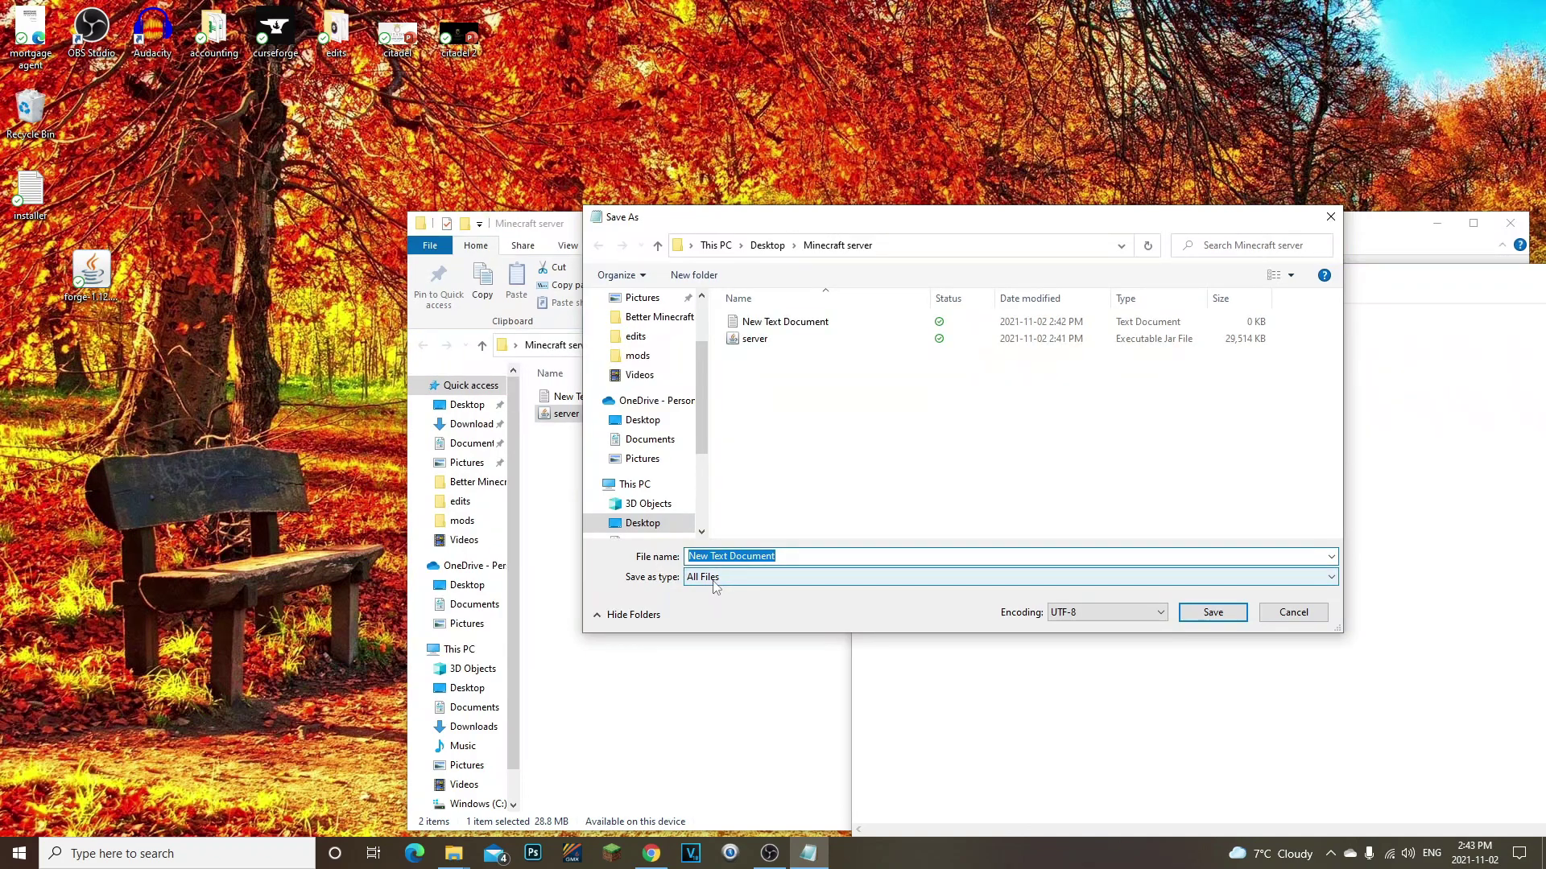
{"action": "type", "text": "run.baty"}
{"action": "key", "text": "BackSpace"}
{"action": "left_click", "coordinate": [729, 578]}
{"action": "left_click", "coordinate": [1229, 613]}
{"action": "left_click_drag", "start_coordinate": [1047, 279], "coordinate": [1097, 404]}
{"action": "left_click", "coordinate": [1264, 395]}
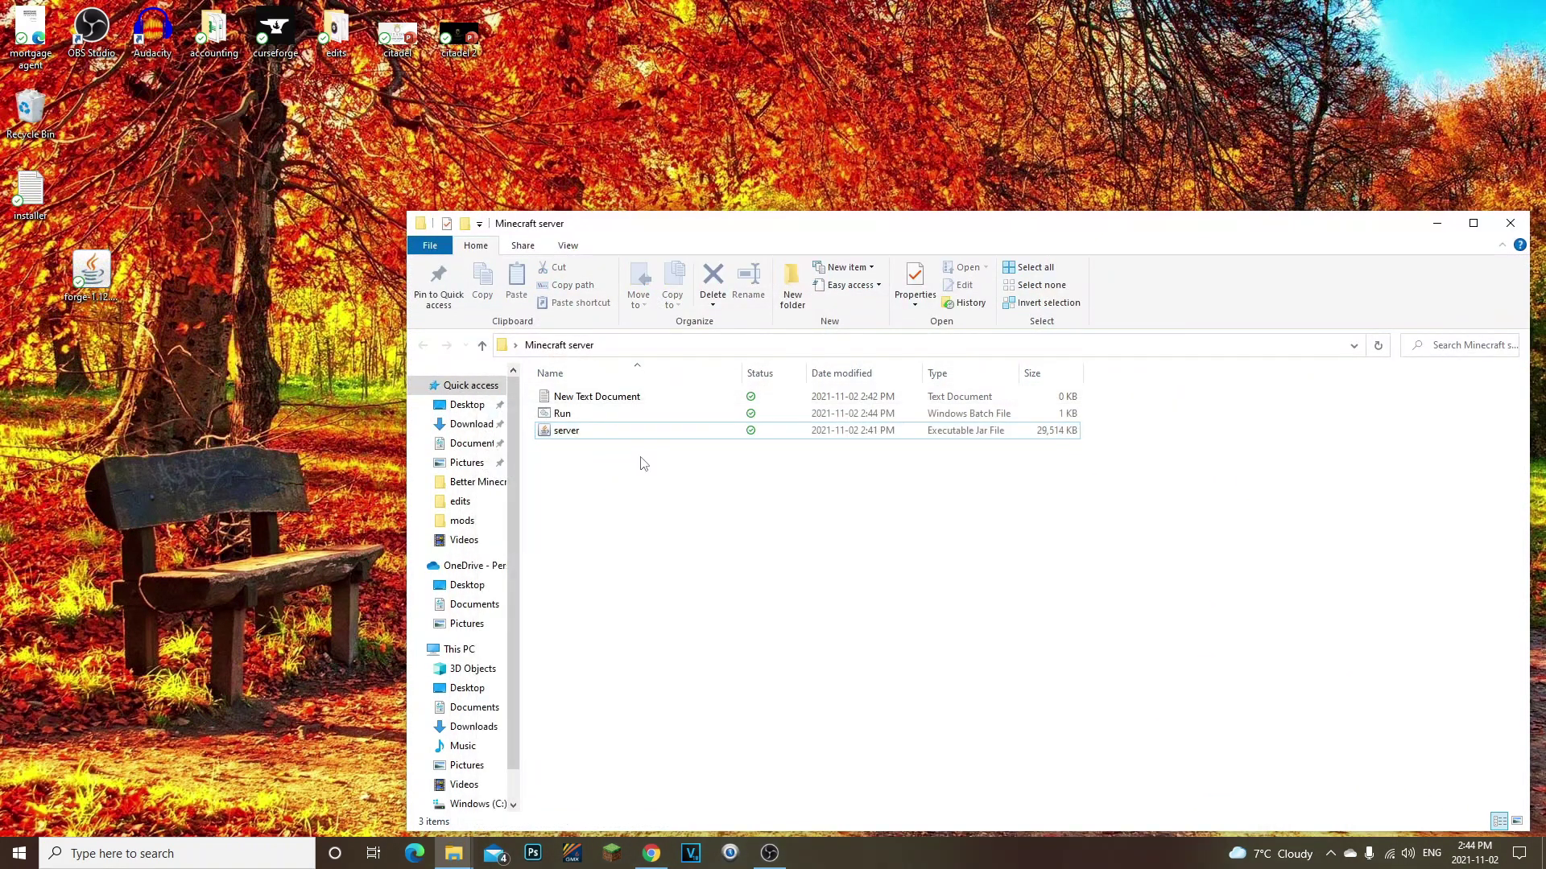
Delete the empty New Text Document from the Minecraft server folder.
{"action": "left_click", "coordinate": [586, 414]}
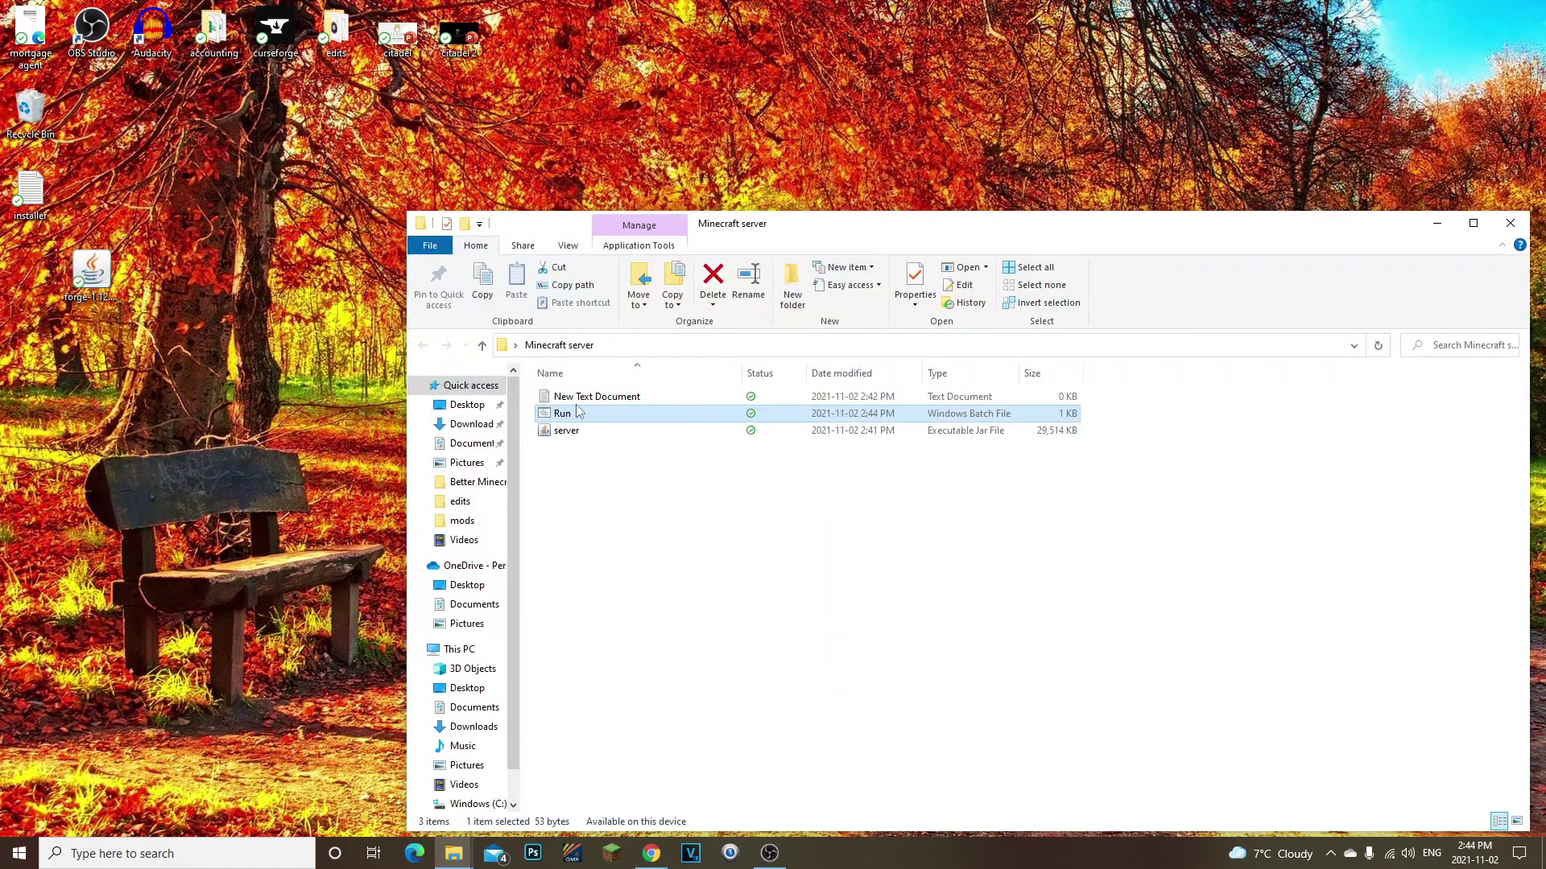
{"action": "left_click", "coordinate": [584, 400]}
{"action": "key", "text": "alt+Up"}
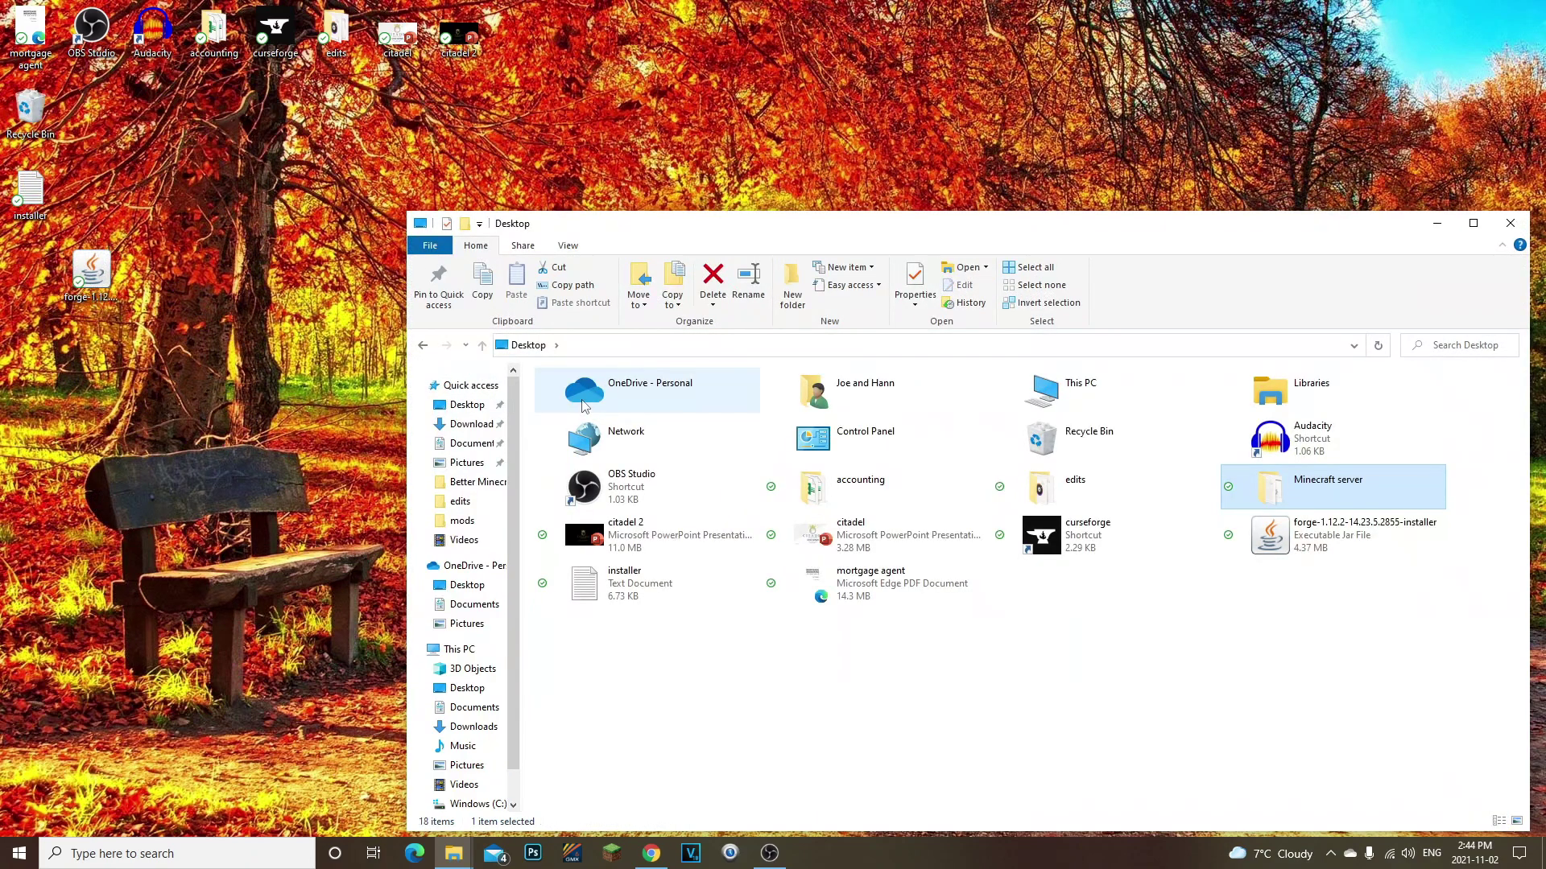
{"action": "double_click", "coordinate": [1235, 481]}
{"action": "left_click", "coordinate": [638, 404]}
{"action": "right_click", "coordinate": [638, 403]}
{"action": "key", "text": "Escape"}
{"action": "left_click", "coordinate": [608, 403]}
{"action": "key", "text": "BackSpace"}
{"action": "left_click", "coordinate": [763, 466]}
{"action": "left_click", "coordinate": [648, 400]}
{"action": "key", "text": "Delete"}
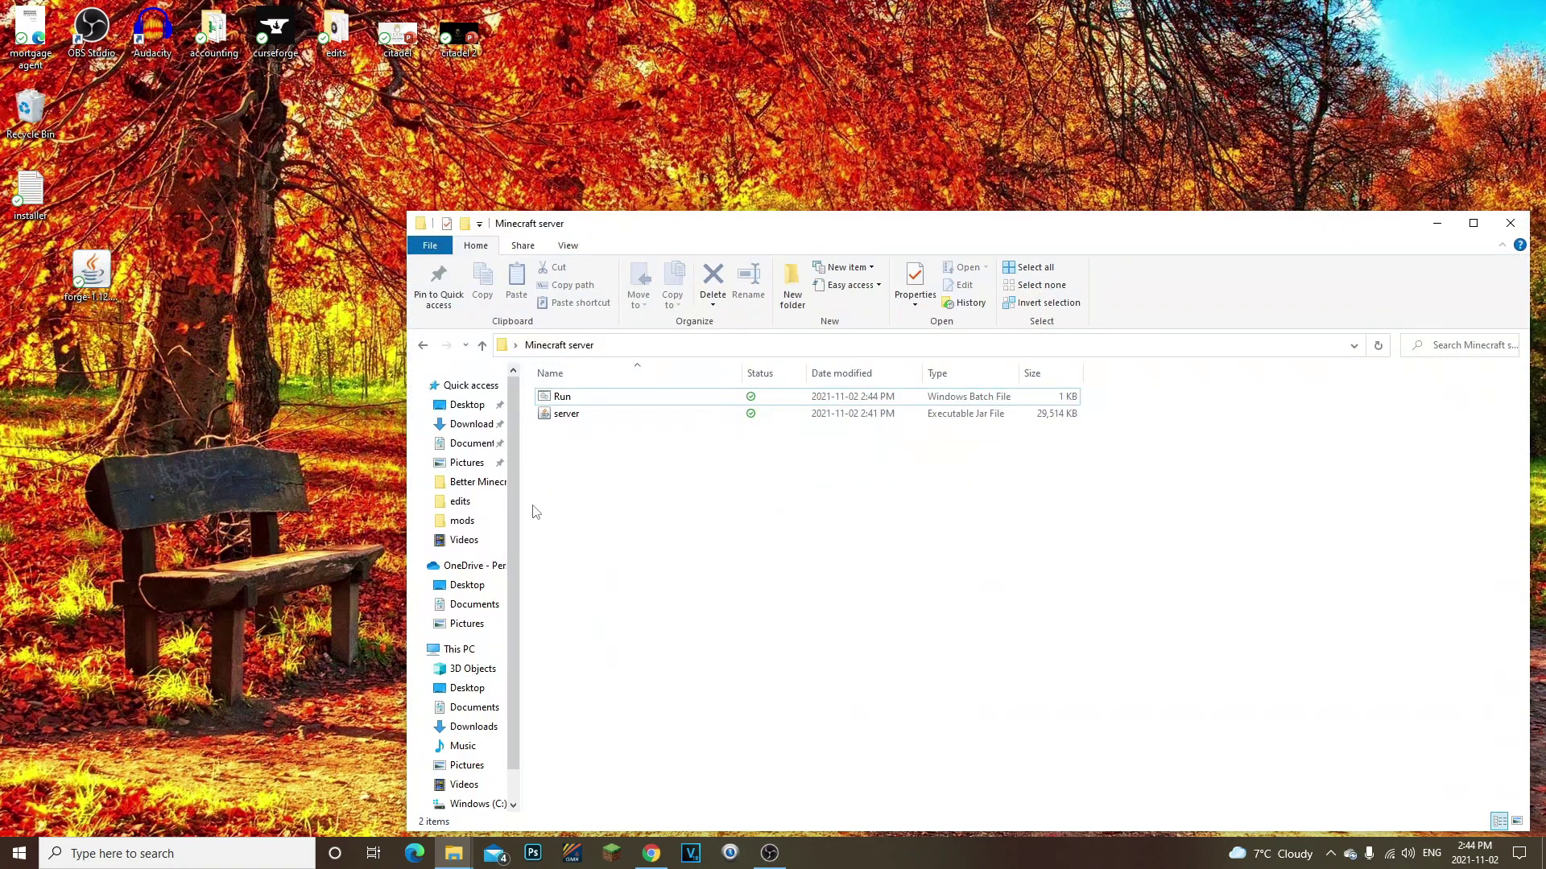
Run the Run batch file to generate the initial server files, and close its console once it pauses.
{"action": "double_click", "coordinate": [578, 398]}
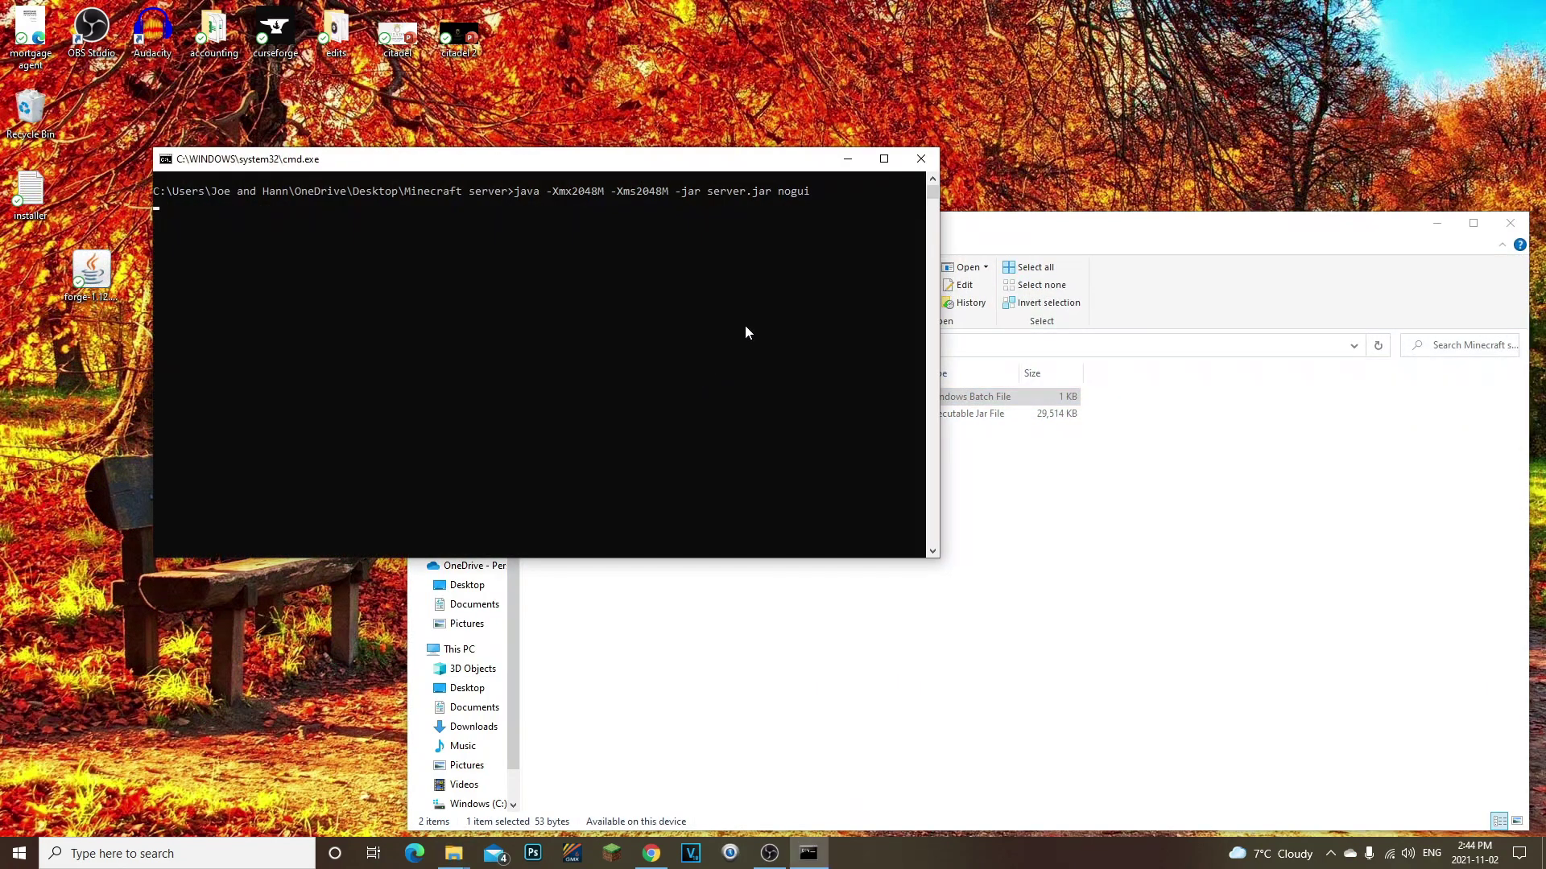
{"action": "left_click_drag", "start_coordinate": [891, 311], "coordinate": [1140, 467]}
{"action": "left_click_drag", "start_coordinate": [912, 234], "coordinate": [503, 218]}
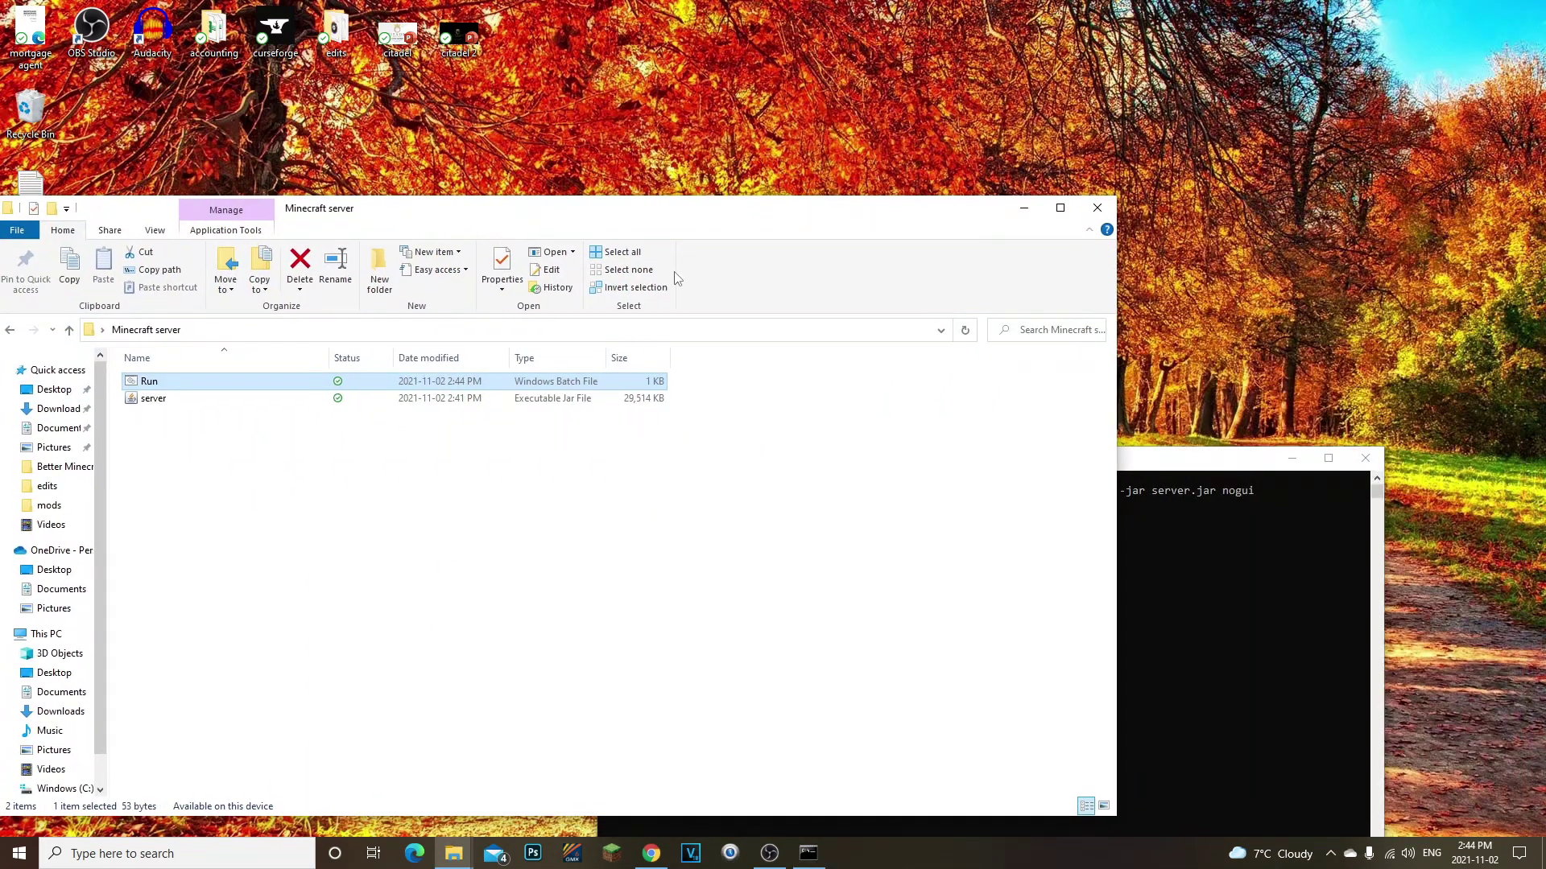
{"action": "left_click", "coordinate": [1162, 465]}
{"action": "left_click_drag", "start_coordinate": [1084, 474], "coordinate": [1136, 338]}
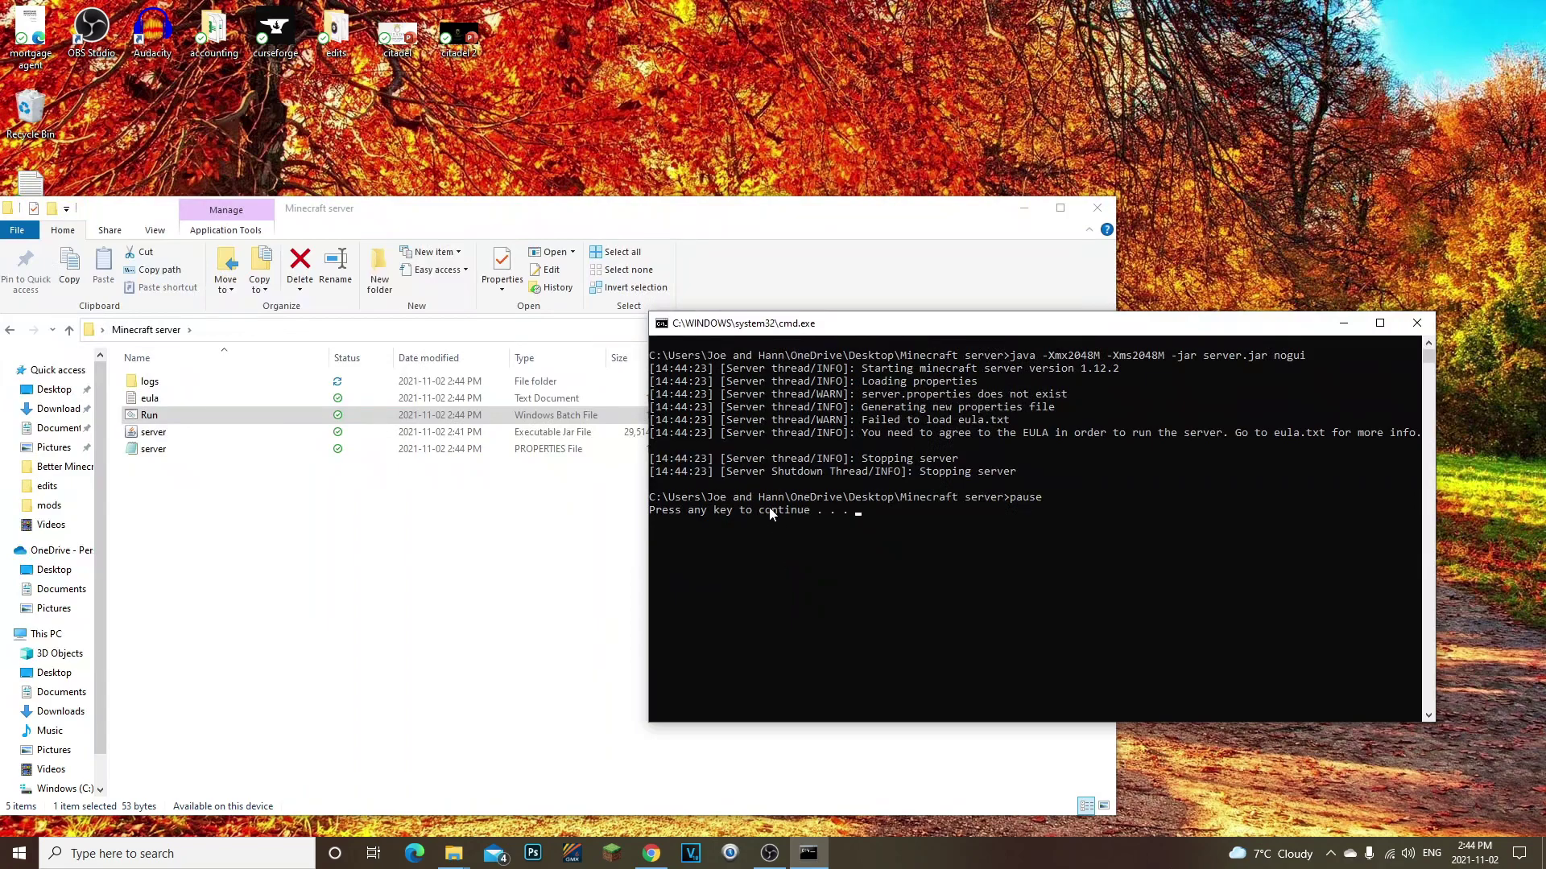
{"action": "key", "text": "Return"}
Set eula=true in the eula text file, save it and close it.
{"action": "double_click", "coordinate": [183, 400]}
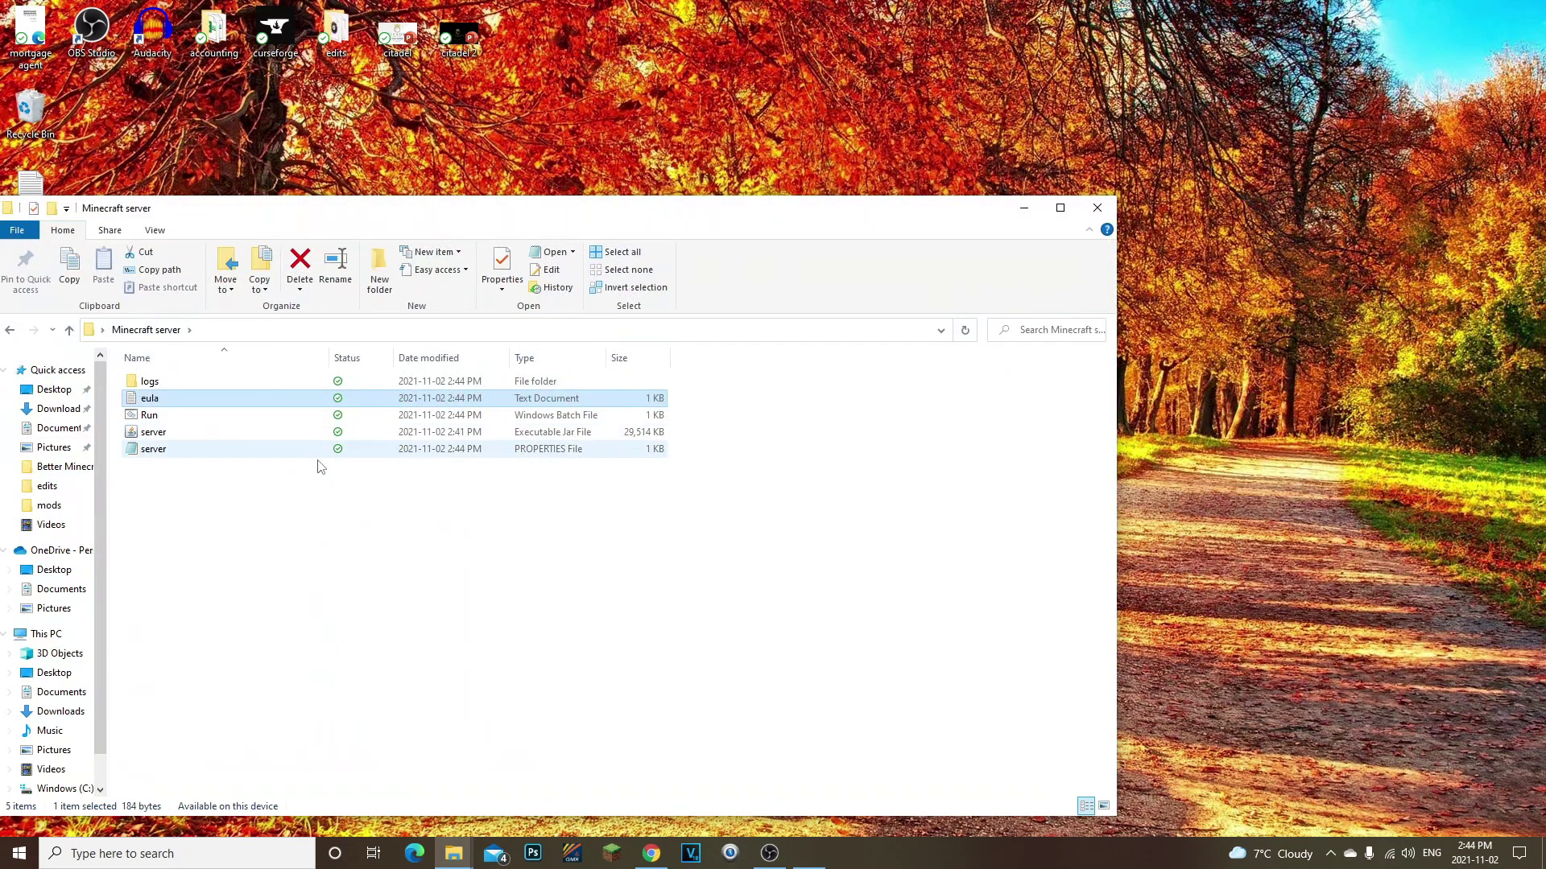
{"action": "left_click_drag", "start_coordinate": [531, 470], "coordinate": [501, 474]}
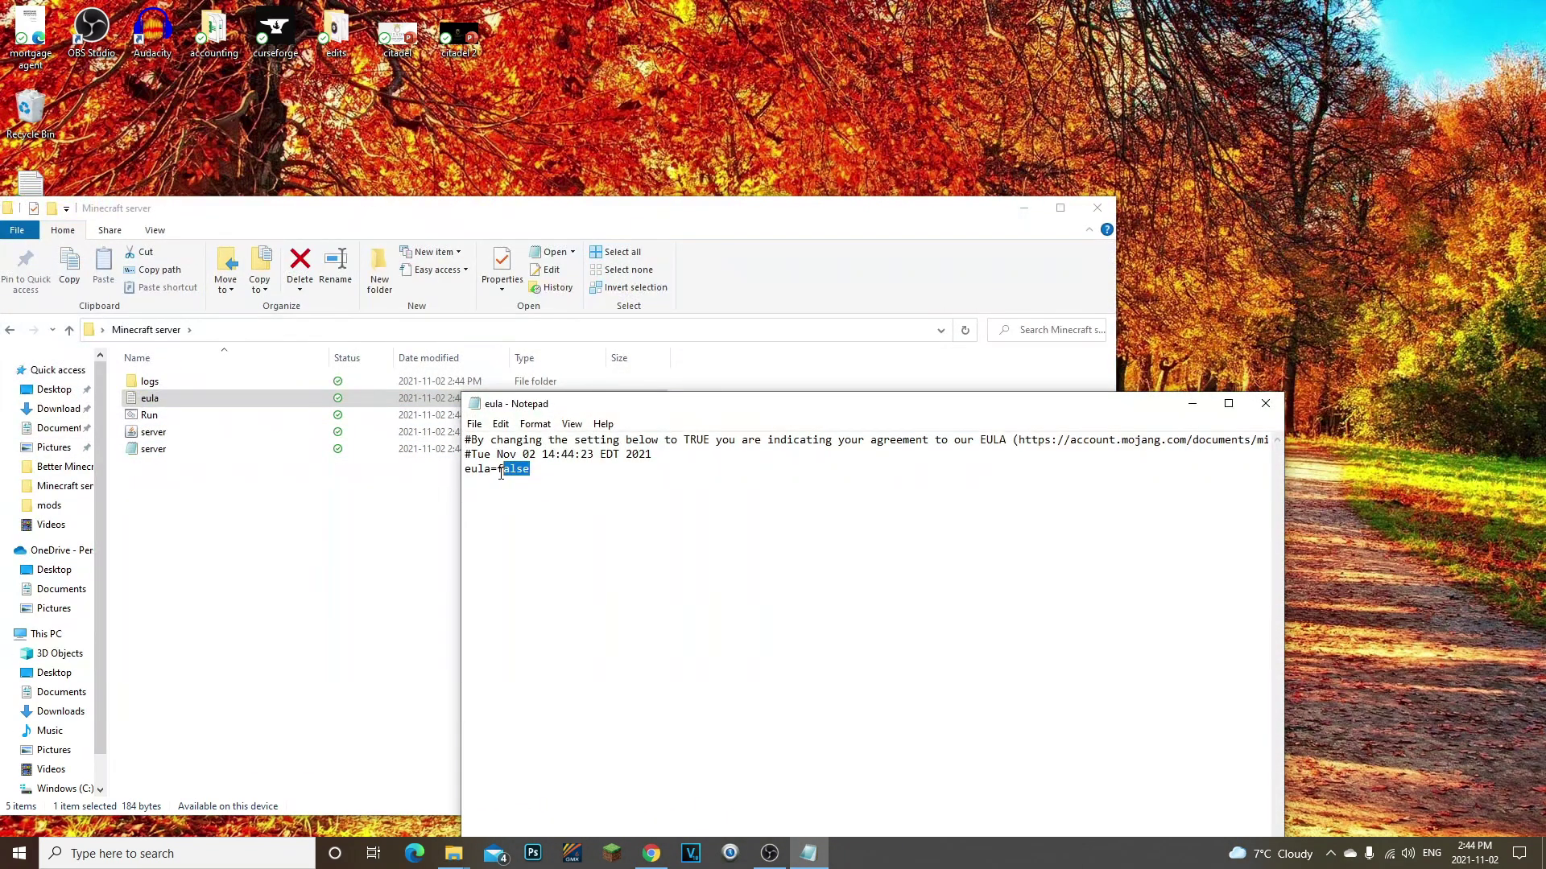
{"action": "key", "text": "BackSpace"}
{"action": "key", "text": "BackSpace"}
{"action": "type", "text": "true"}
{"action": "left_click", "coordinate": [474, 425]}
{"action": "left_click", "coordinate": [501, 495]}
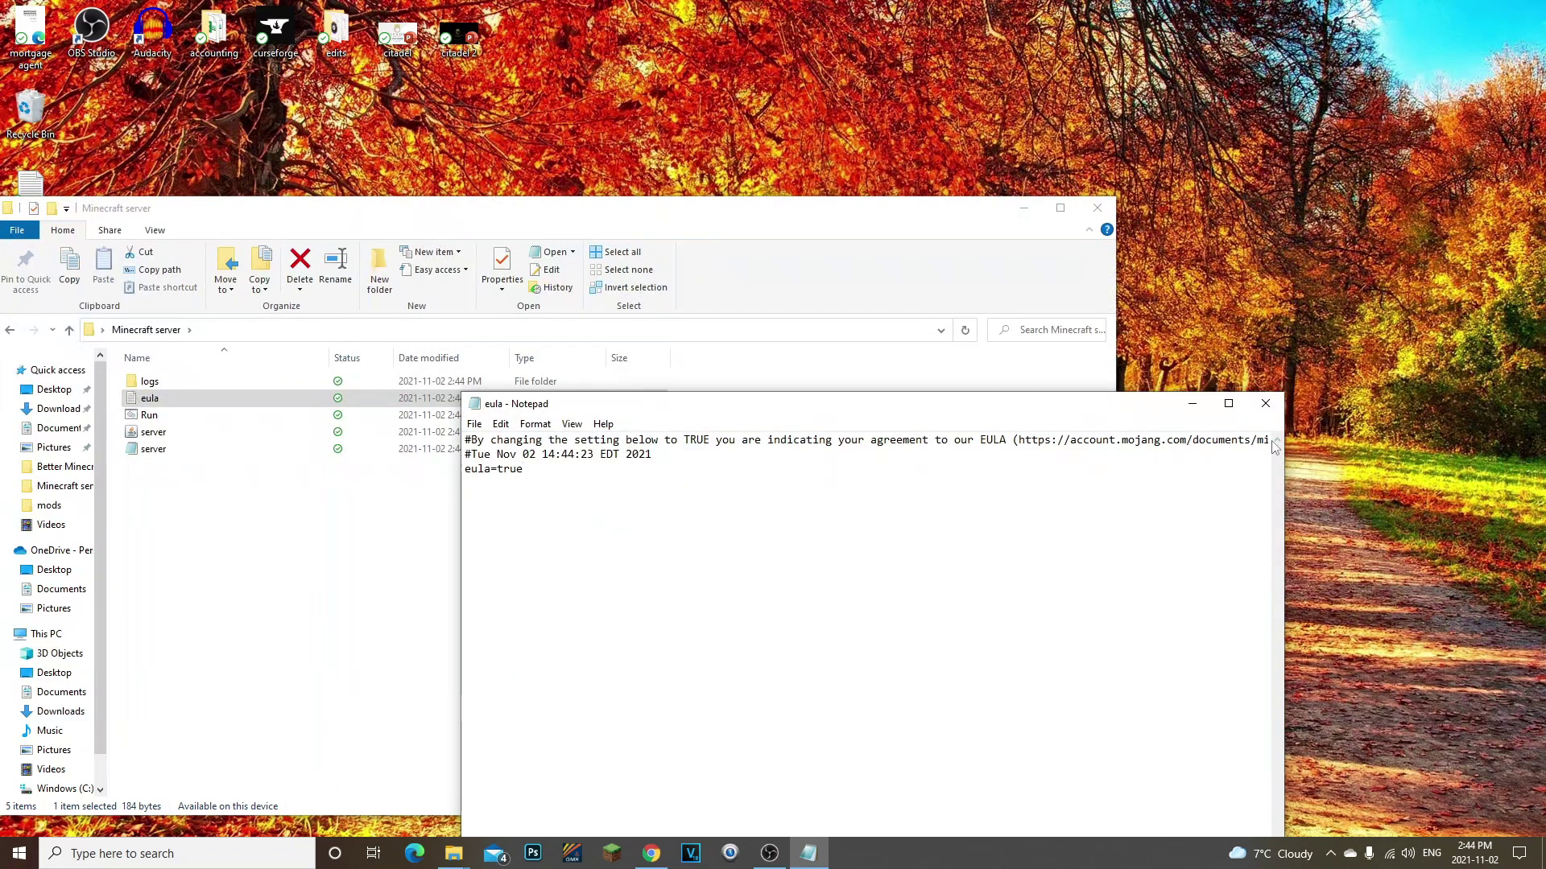
{"action": "left_click", "coordinate": [1265, 404]}
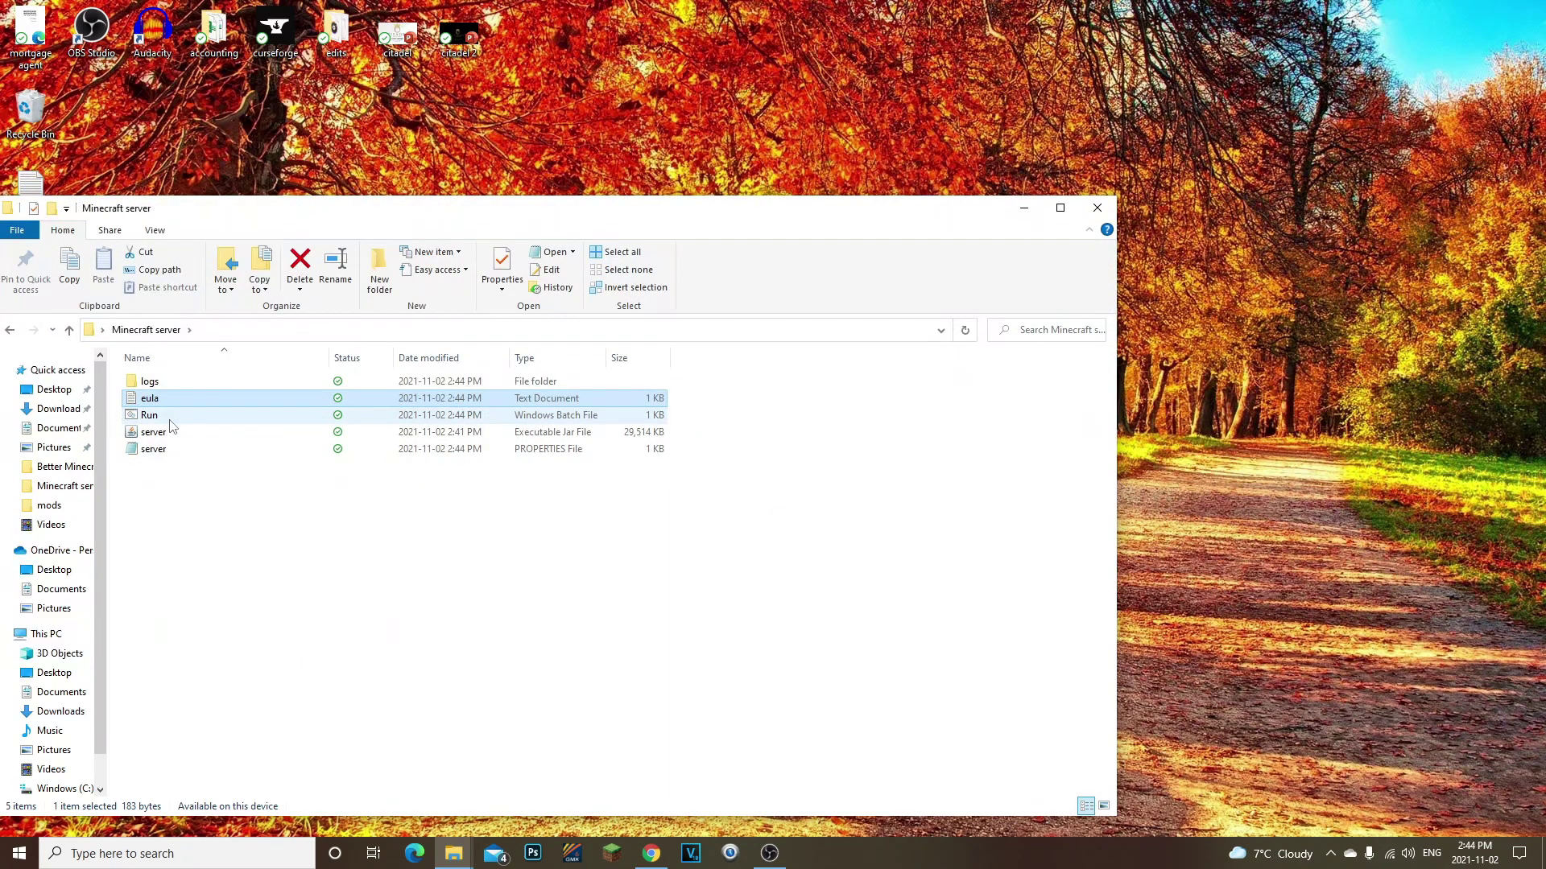
Start the server with the Run batch file, let it generate the world, and shut it down with the stop command.
{"action": "double_click", "coordinate": [179, 415]}
{"action": "left_click_drag", "start_coordinate": [451, 184], "coordinate": [1014, 261]}
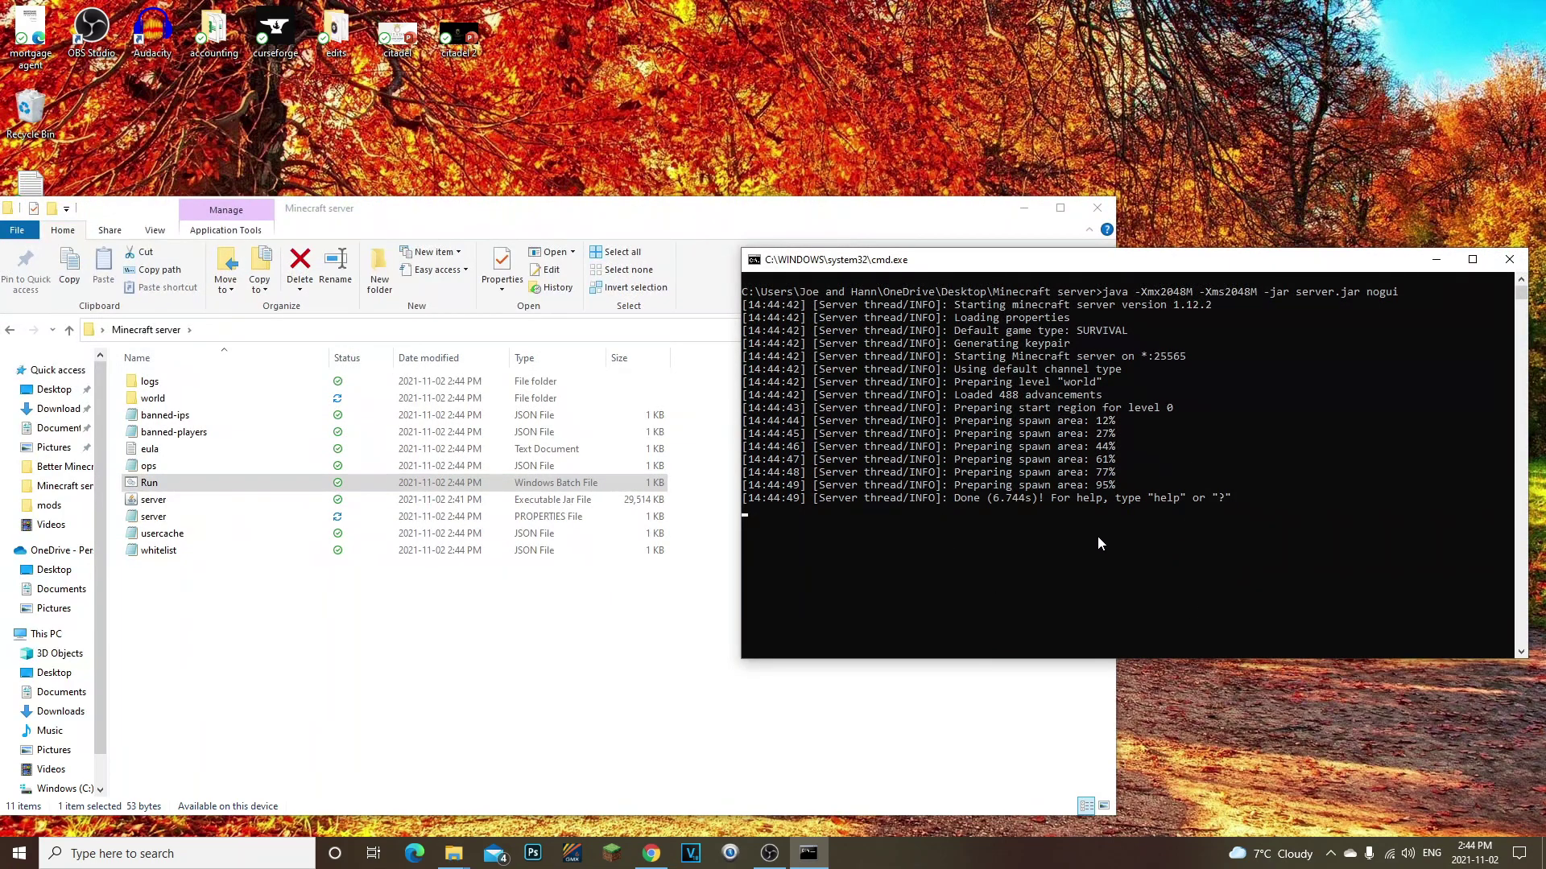
{"action": "type", "text": "stop"}
{"action": "key", "text": "Return"}
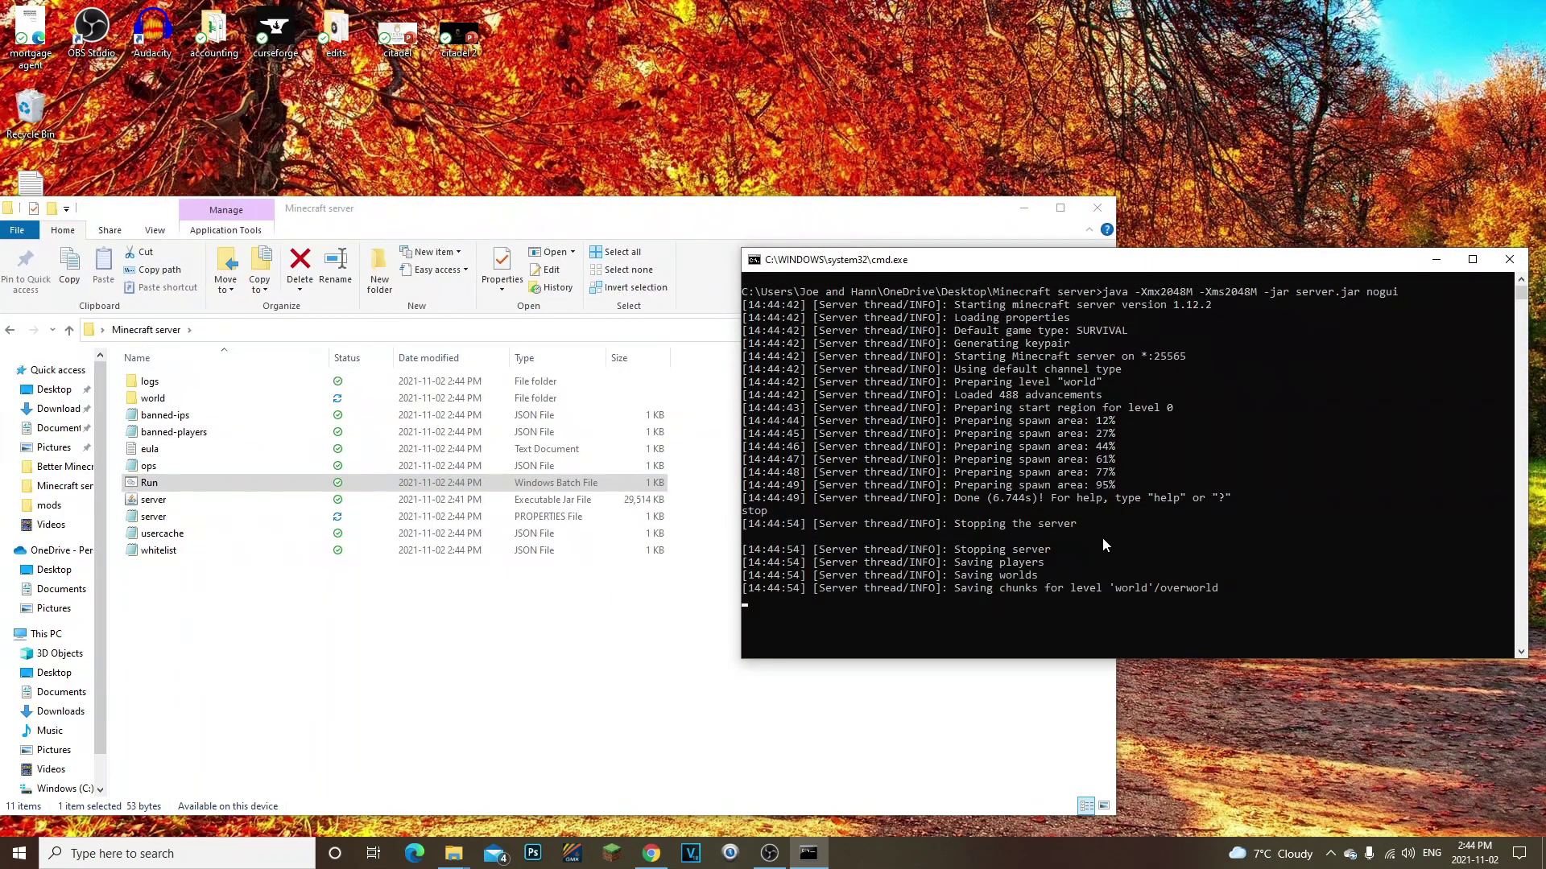
Launch the Forge 1.12.2 installer from the desktop and select the Install server option.
{"action": "left_click_drag", "start_coordinate": [744, 219], "coordinate": [1086, 149]}
{"action": "left_click_drag", "start_coordinate": [91, 278], "coordinate": [146, 366]}
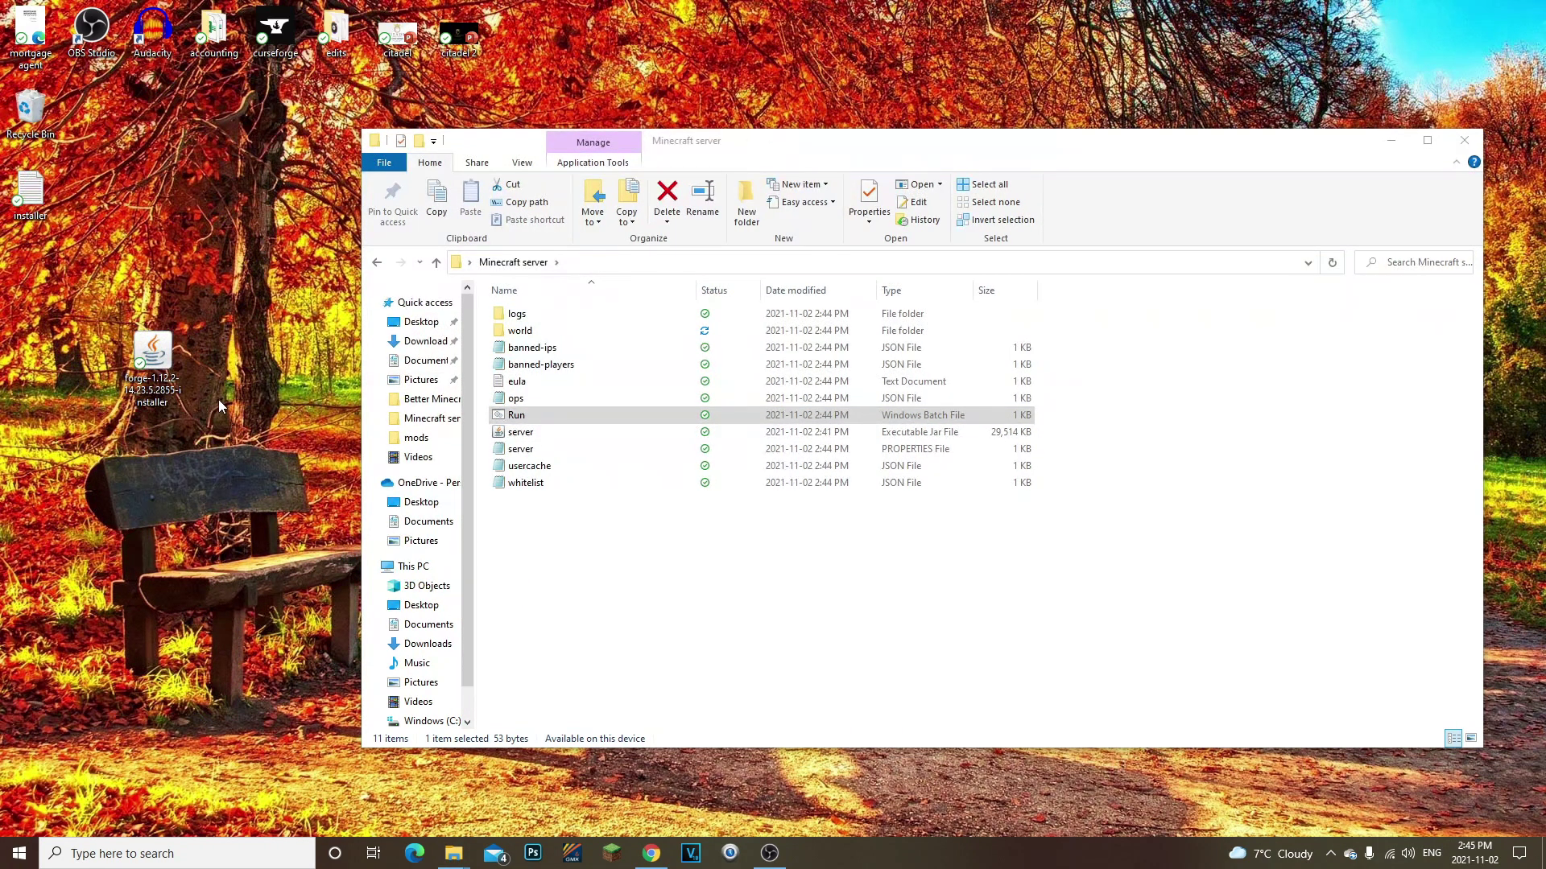
{"action": "left_click_drag", "start_coordinate": [219, 404], "coordinate": [205, 445]}
{"action": "left_click", "coordinate": [655, 421]}
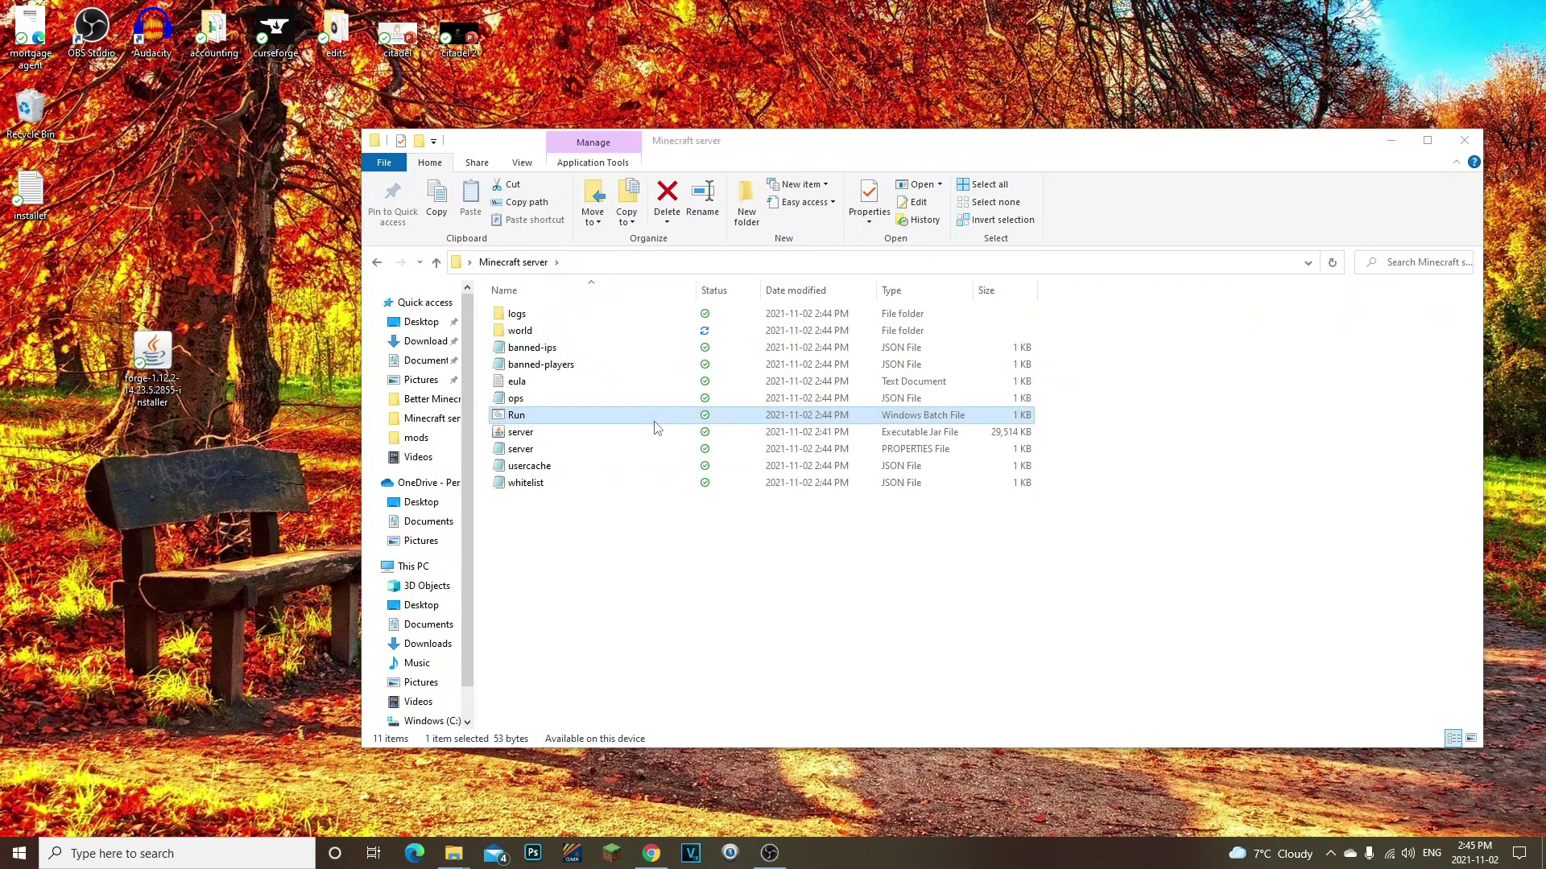
{"action": "left_click", "coordinate": [149, 362]}
{"action": "double_click", "coordinate": [148, 362]}
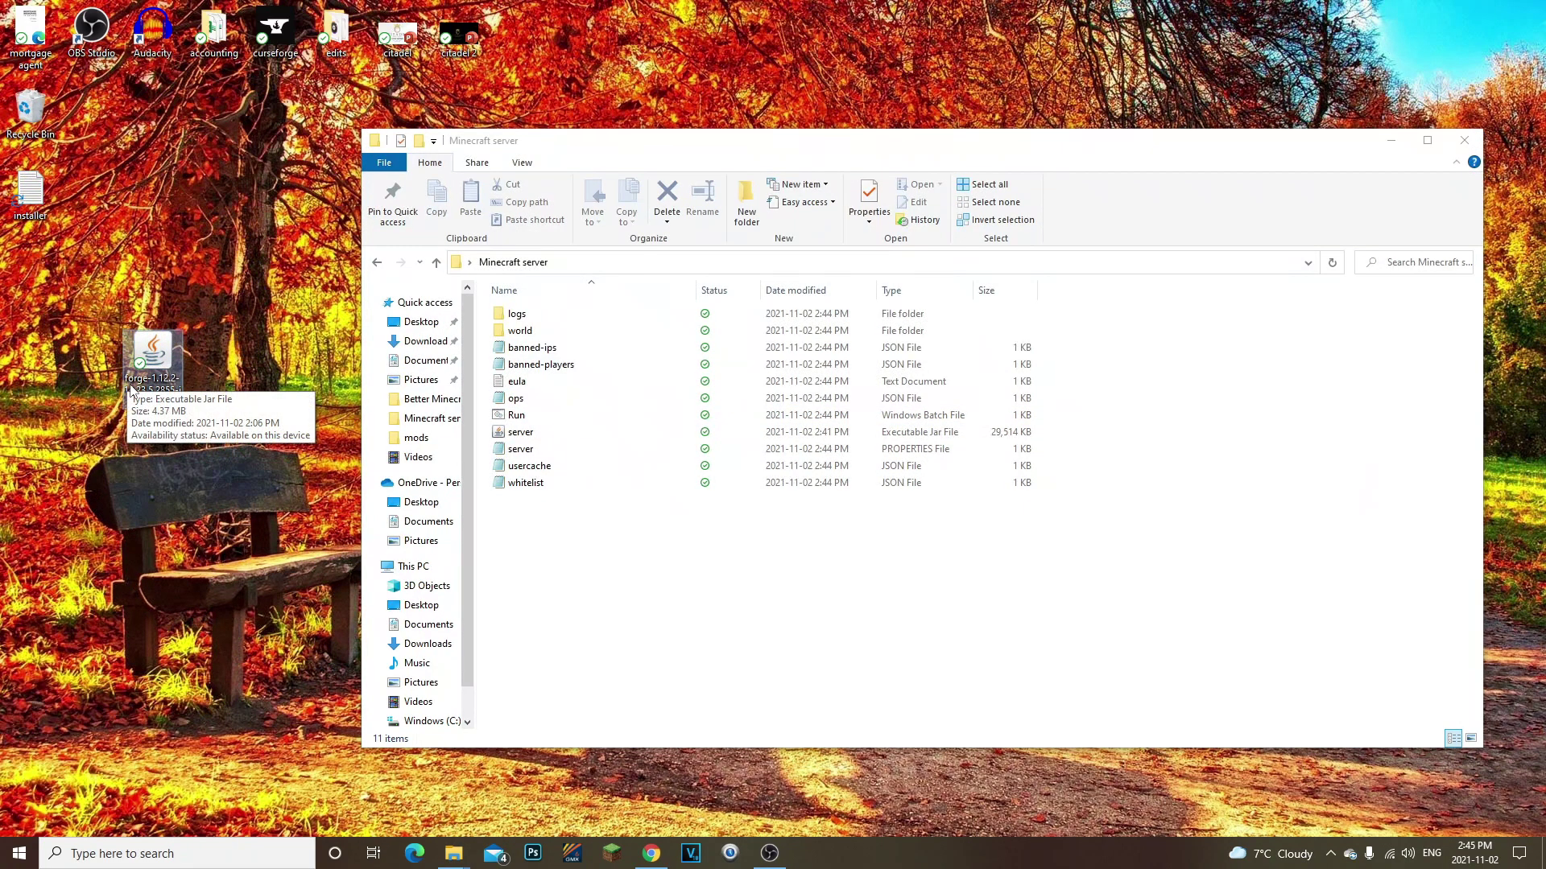
{"action": "left_click", "coordinate": [744, 451]}
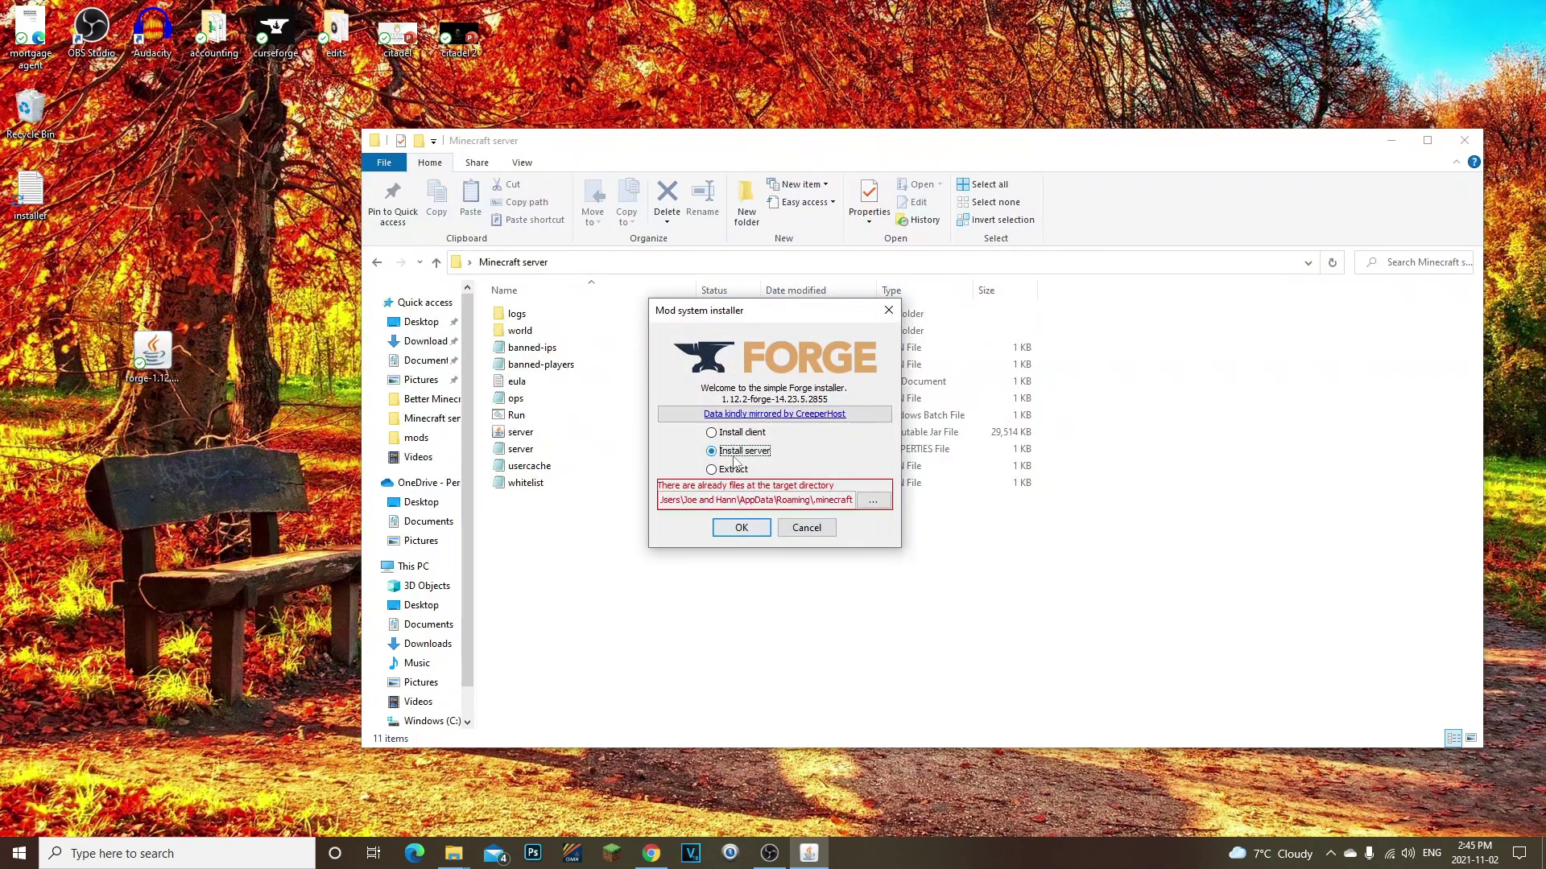
Set the install target to the Minecraft server folder on the desktop, run the Forge server installation and dismiss the completion dialog.
{"action": "left_click", "coordinate": [872, 501]}
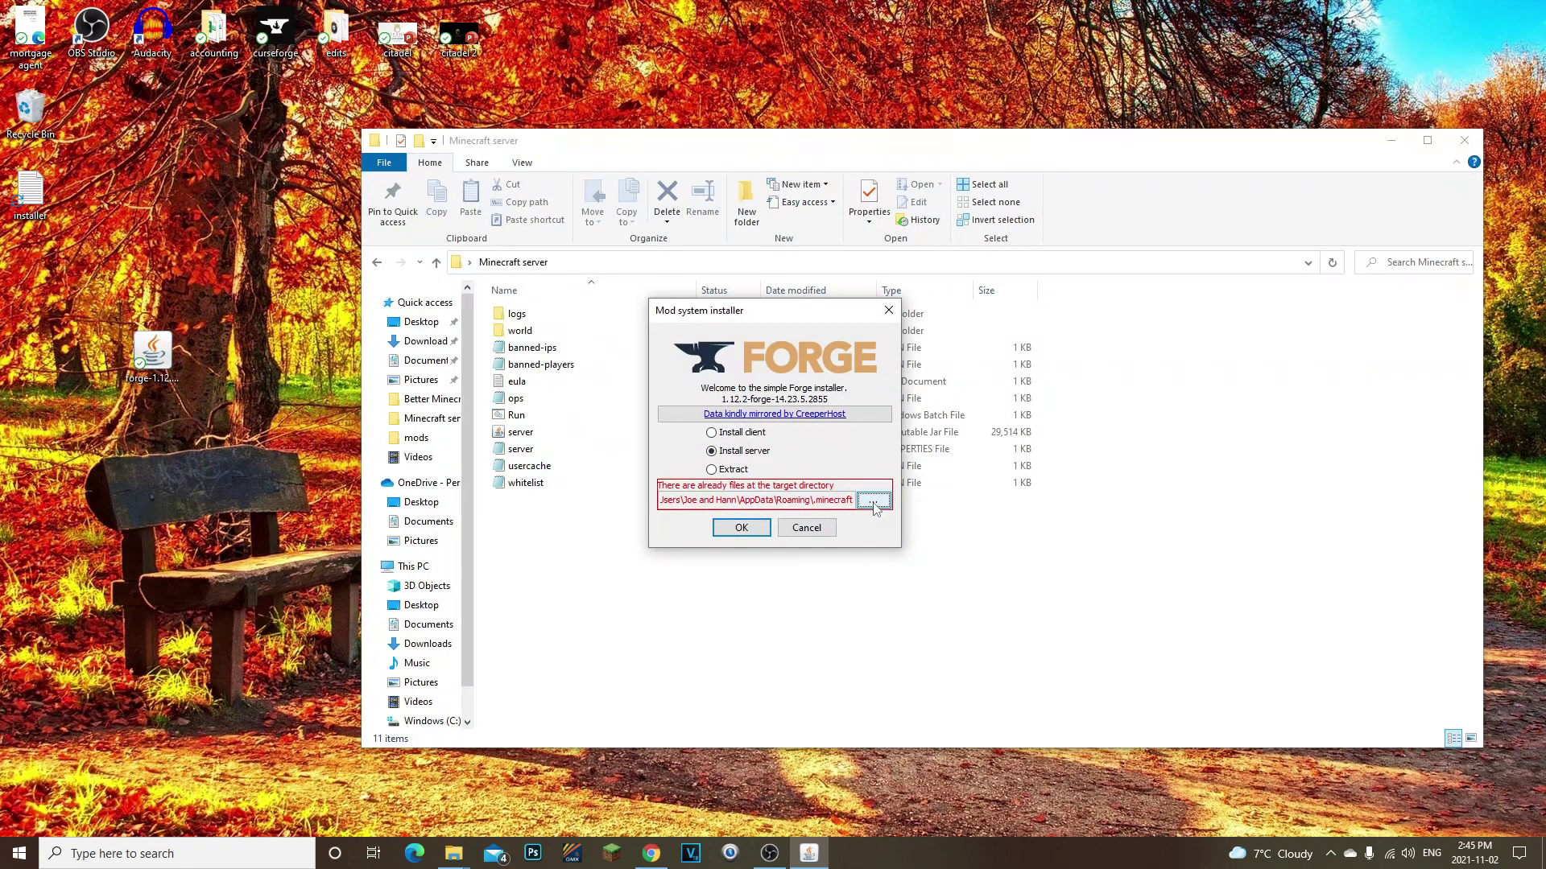
{"action": "left_click", "coordinate": [582, 385]}
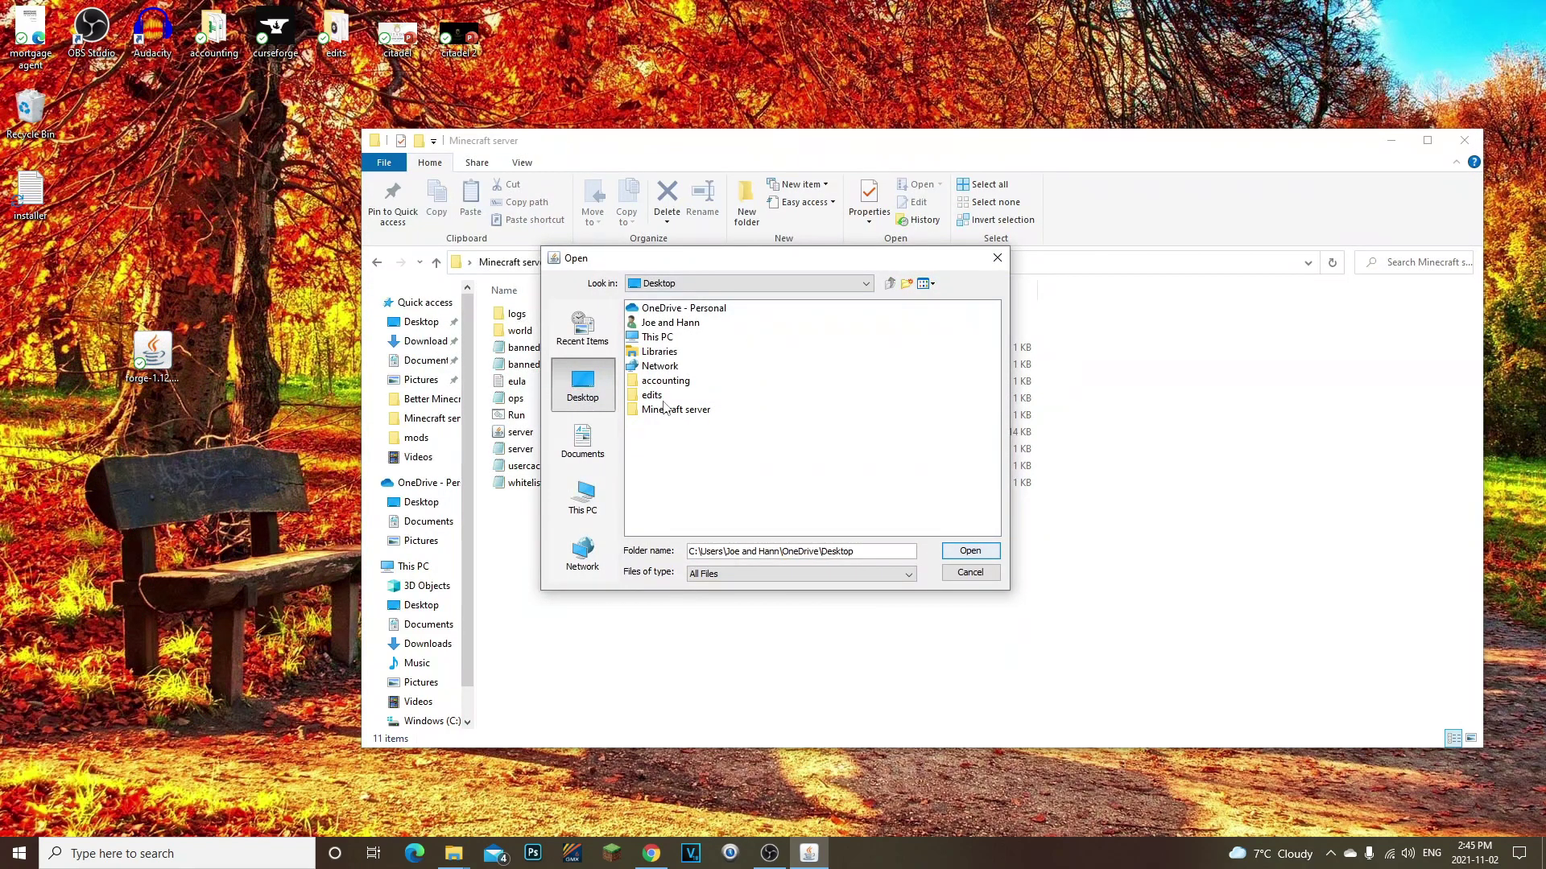
{"action": "left_click", "coordinate": [665, 412]}
{"action": "left_click", "coordinate": [971, 551]}
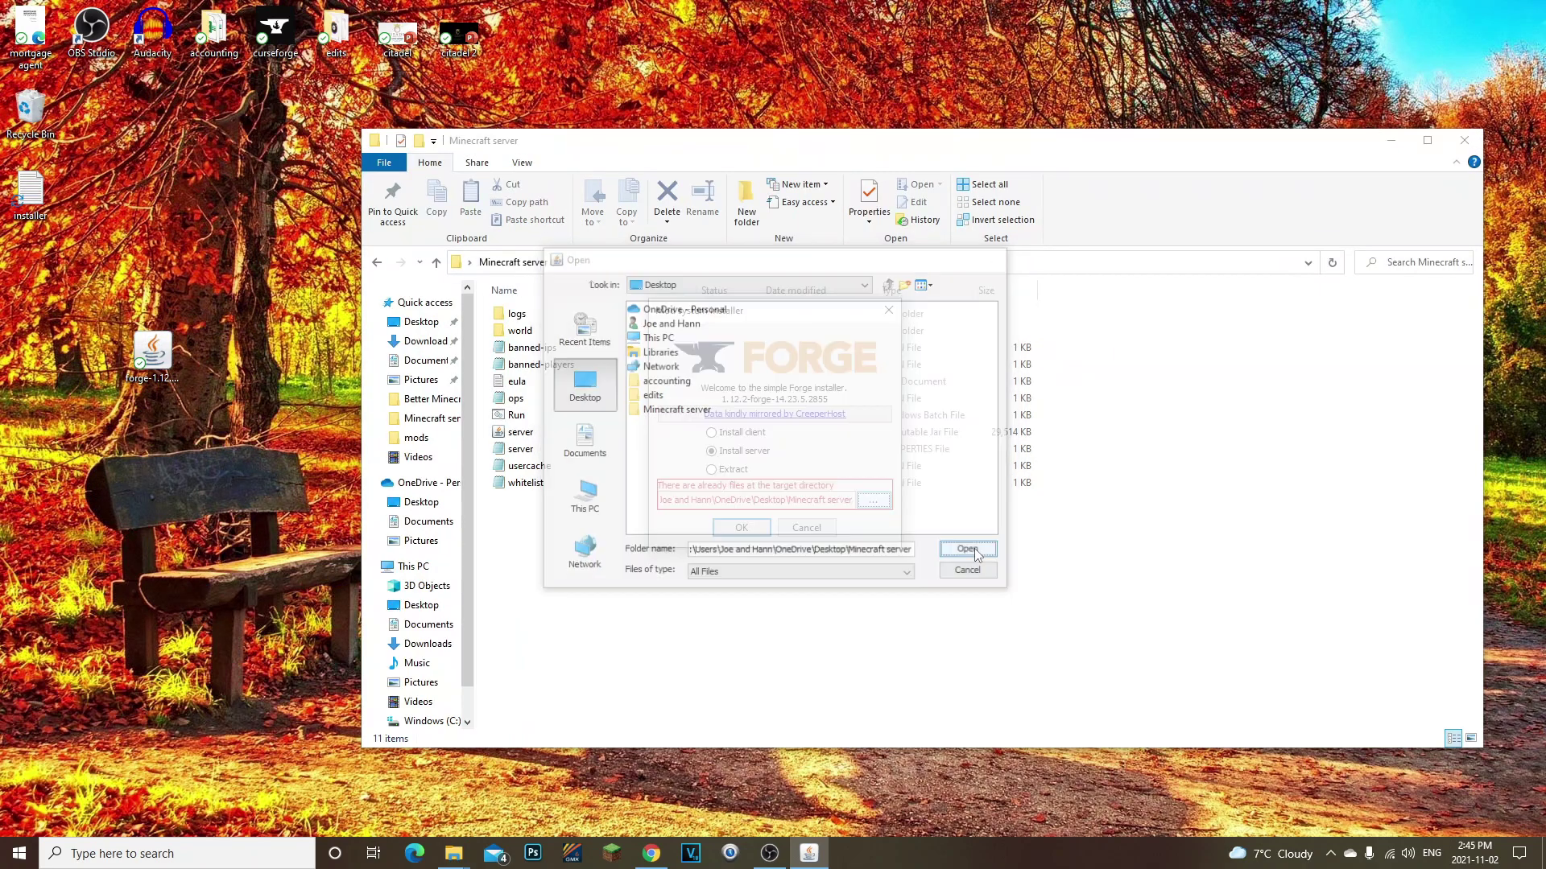
{"action": "left_click", "coordinate": [765, 528]}
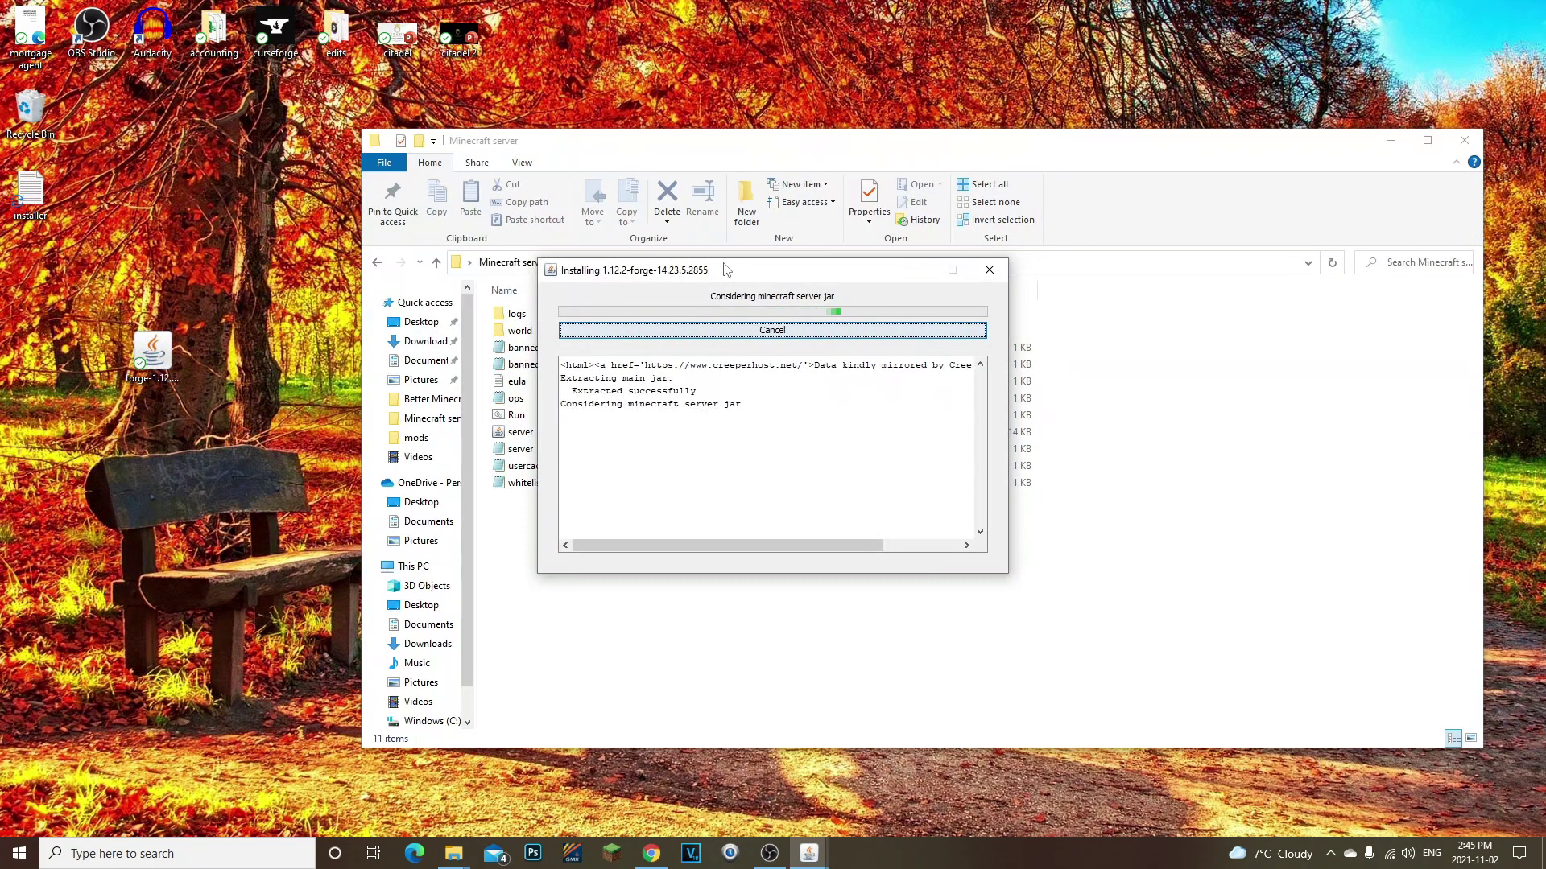
{"action": "left_click_drag", "start_coordinate": [730, 262], "coordinate": [1157, 278]}
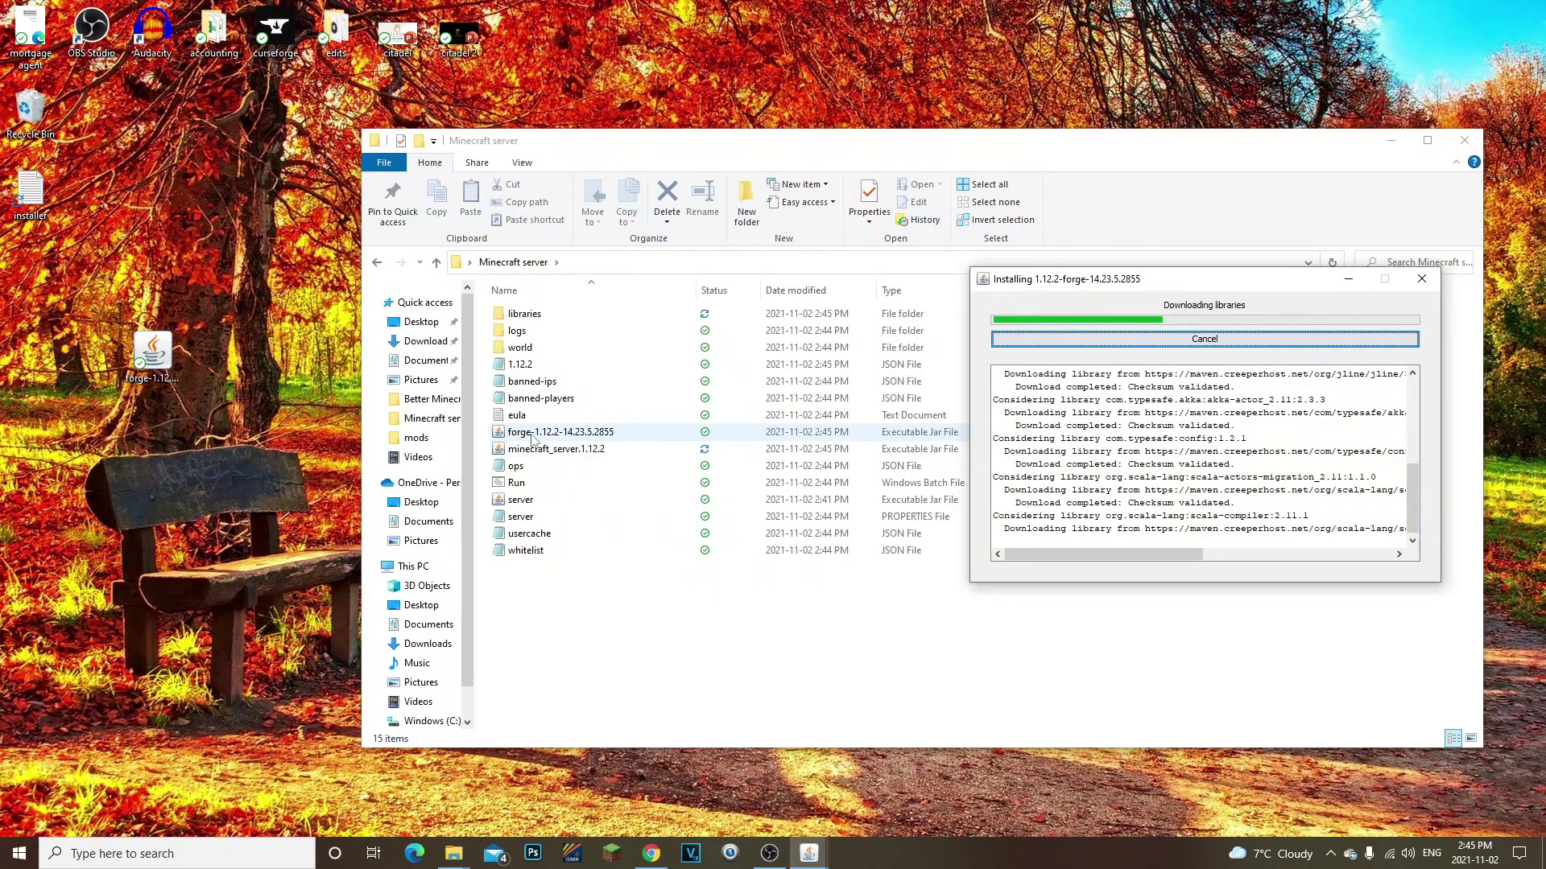
{"action": "left_click", "coordinate": [142, 386]}
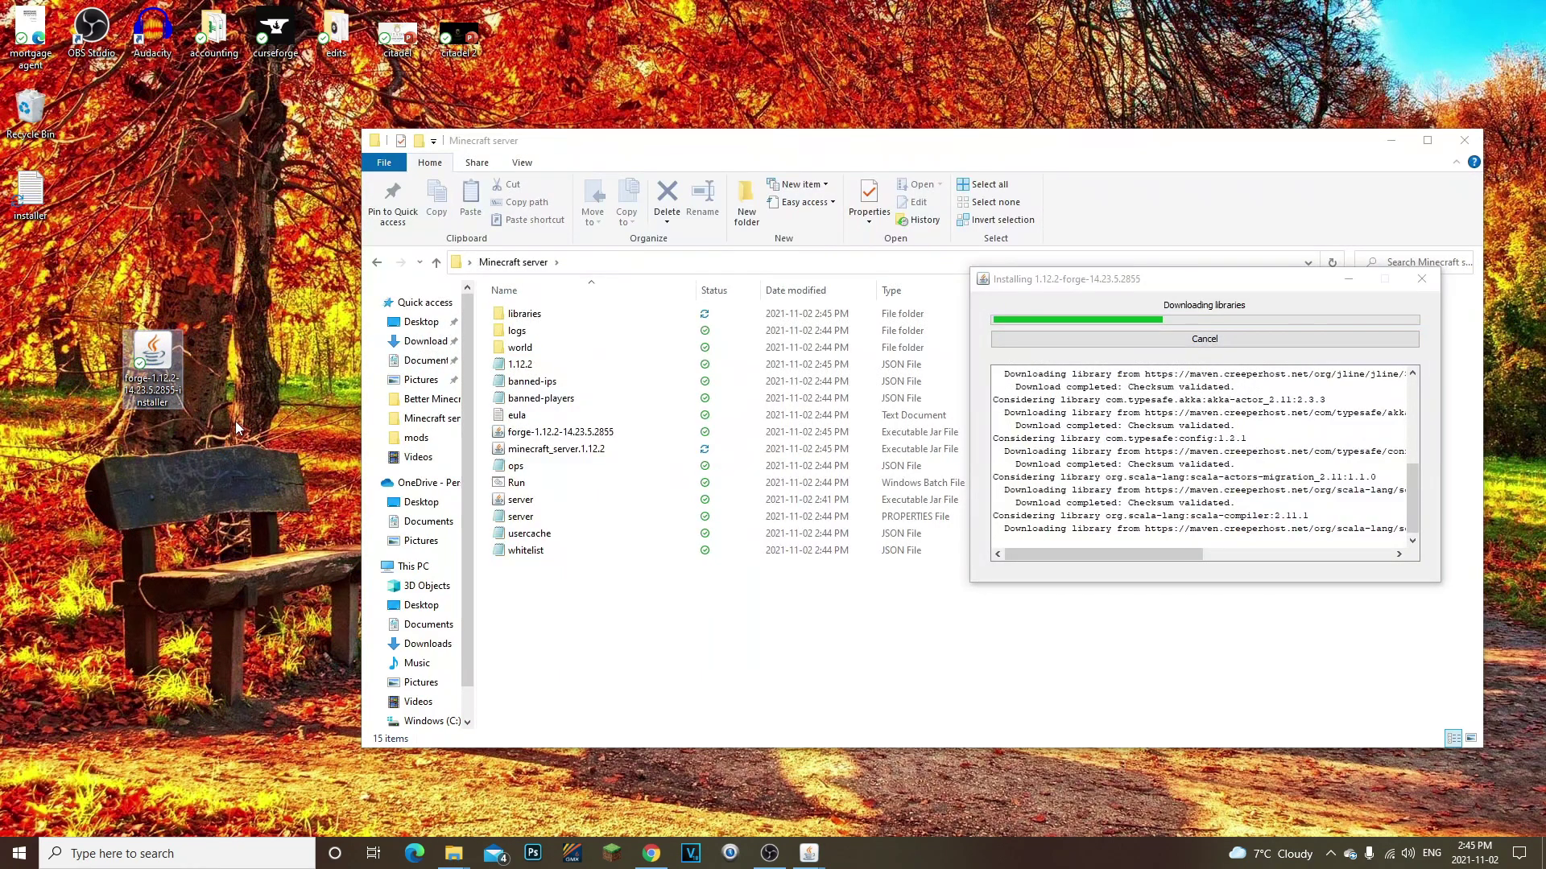
{"action": "left_click", "coordinate": [79, 301]}
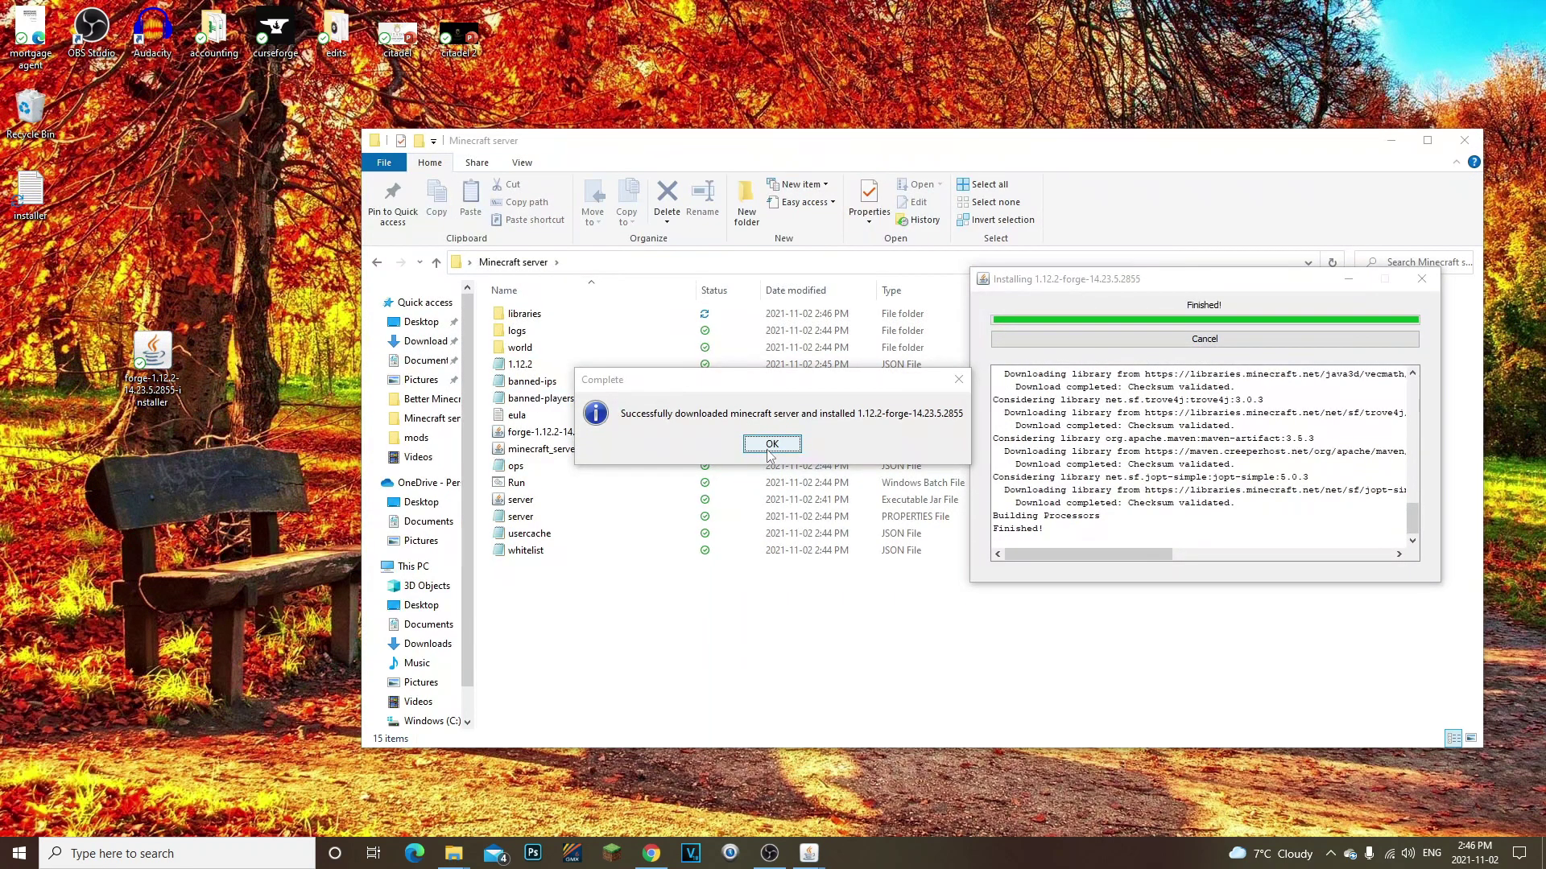
{"action": "left_click", "coordinate": [769, 451]}
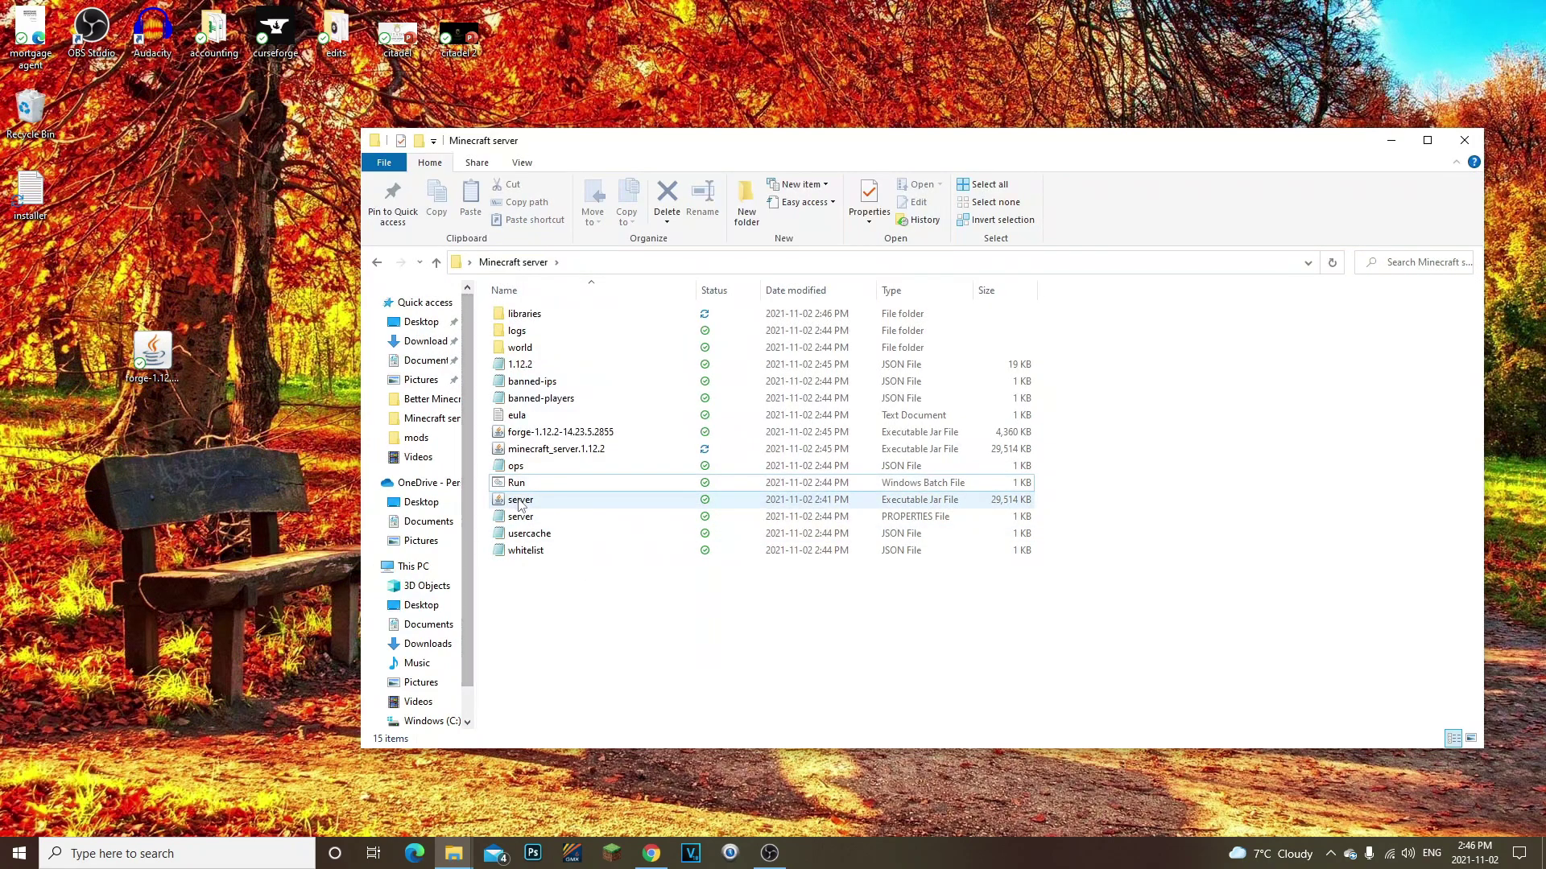
Delete the server executable jar and rename the forge-1.12.2-14.23.5.2855 jar to forge.
{"action": "left_click", "coordinate": [568, 506]}
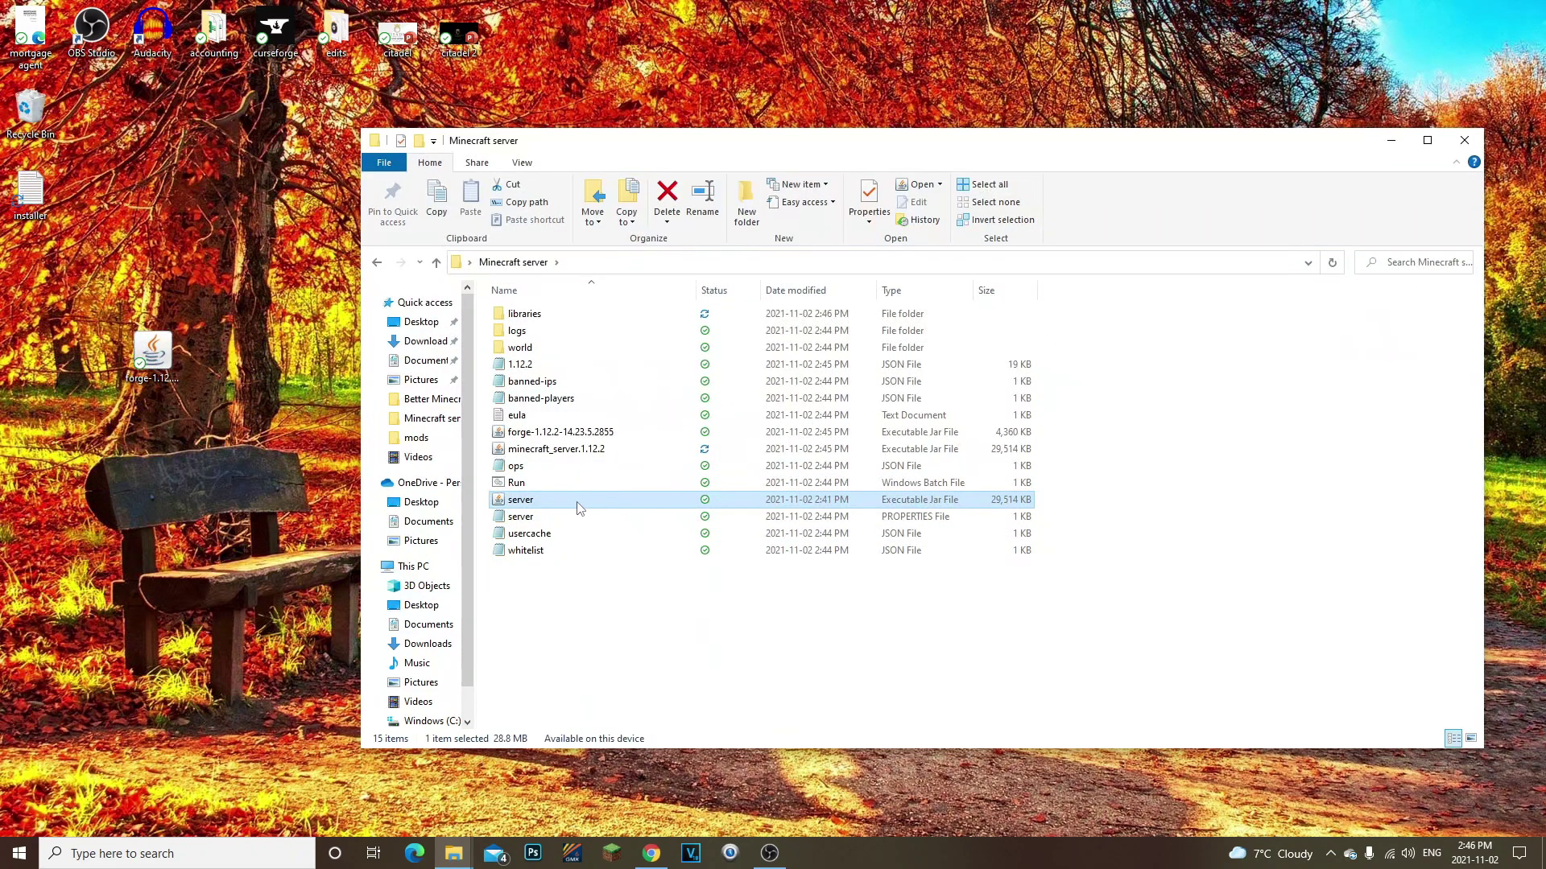
{"action": "key", "text": "Delete"}
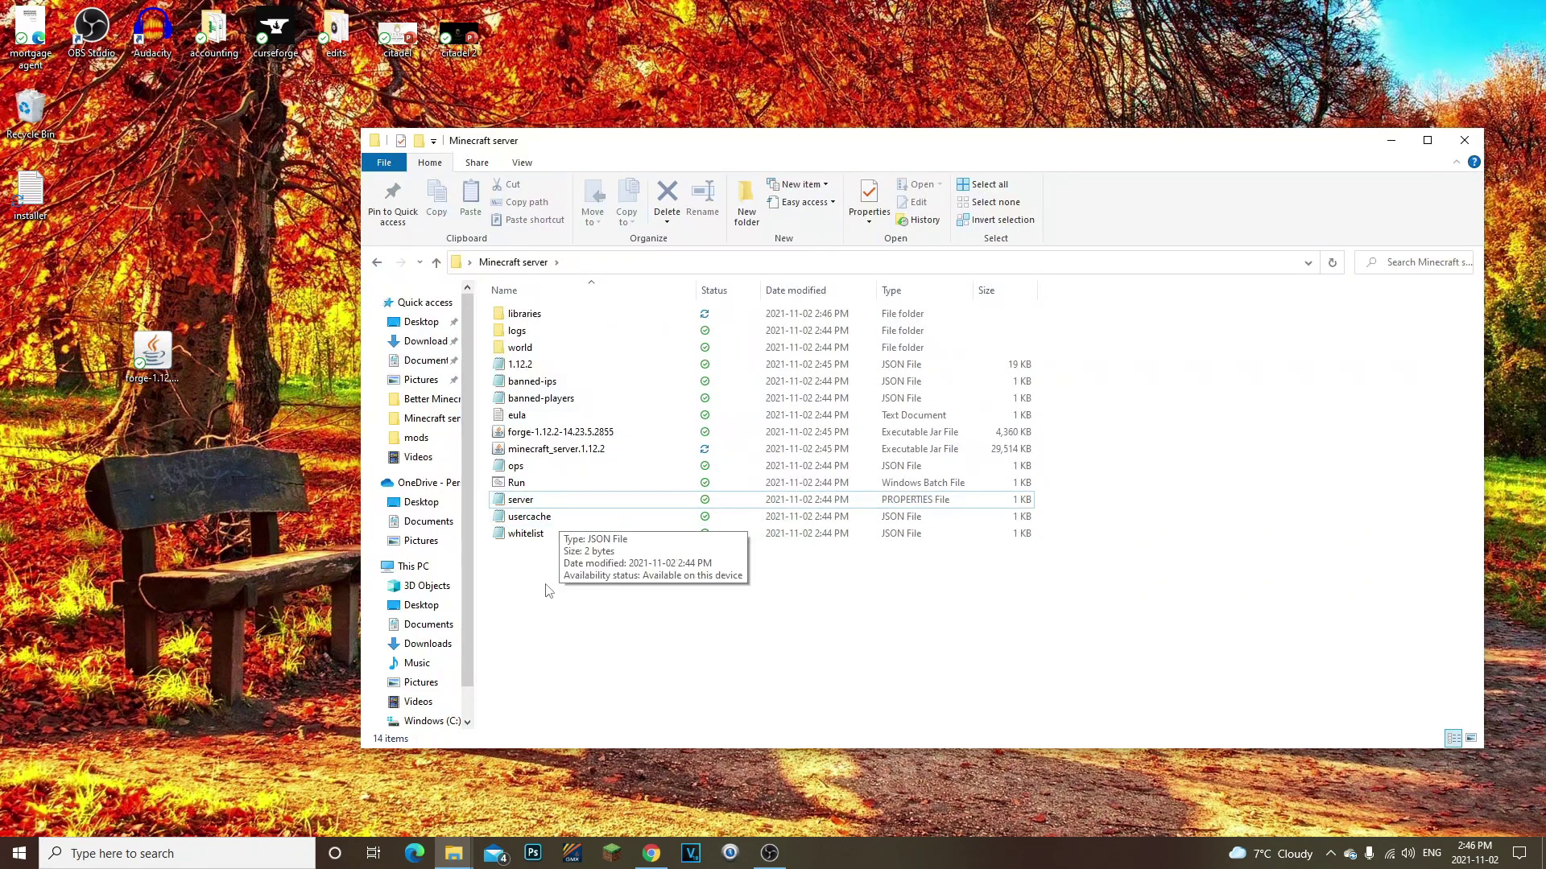
{"action": "left_click", "coordinate": [559, 433]}
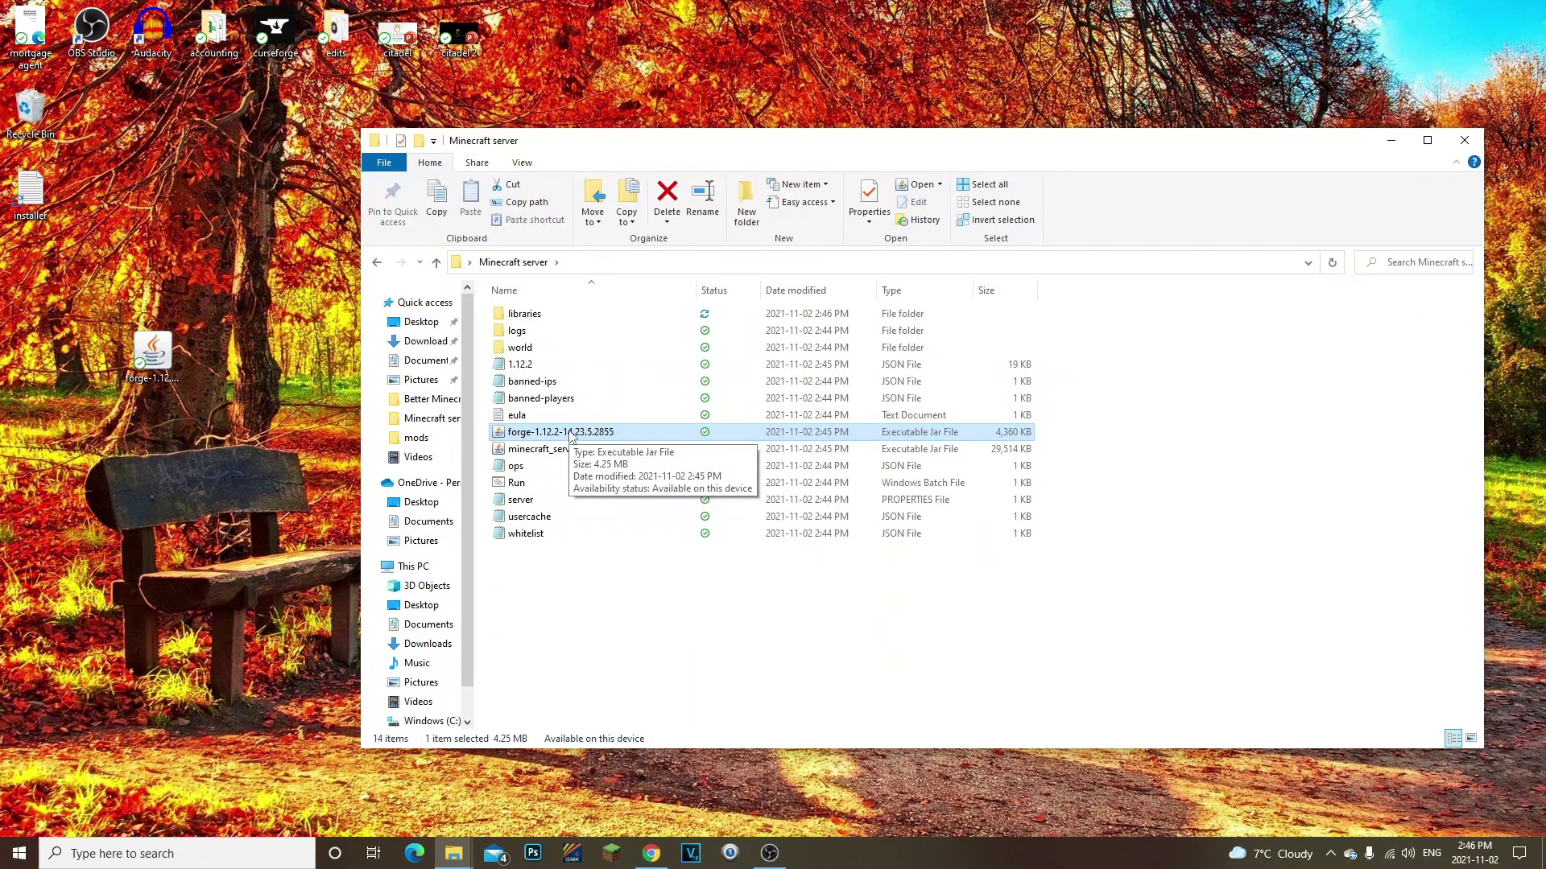
{"action": "right_click", "coordinate": [569, 434]}
{"action": "left_click", "coordinate": [612, 801]}
{"action": "left_click_drag", "start_coordinate": [624, 433], "coordinate": [586, 432]}
{"action": "key", "text": "BackSpace"}
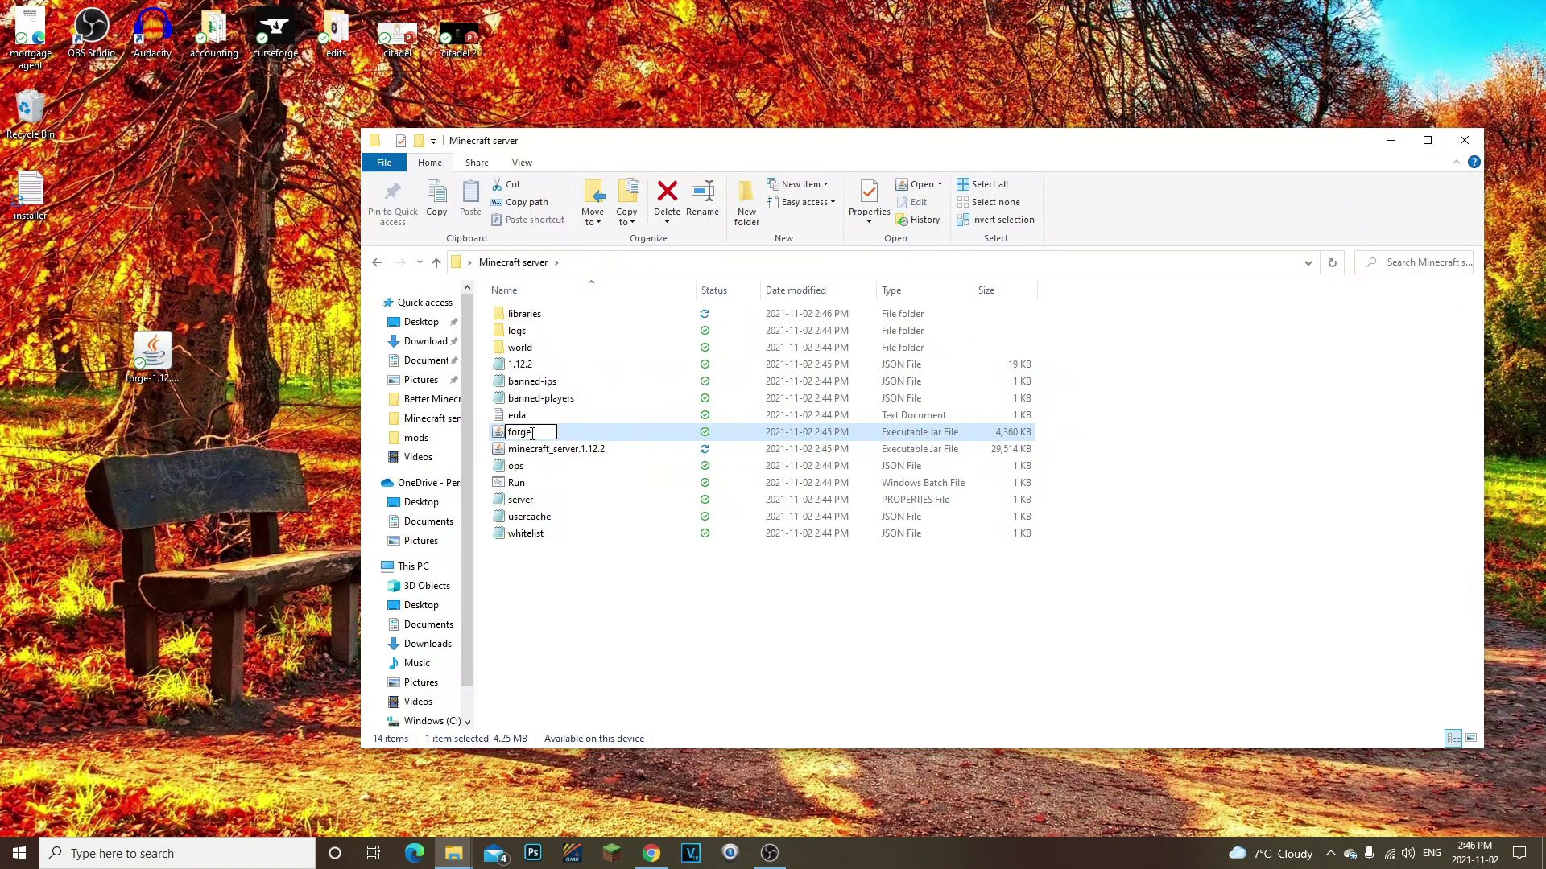
{"action": "left_click", "coordinate": [1142, 544]}
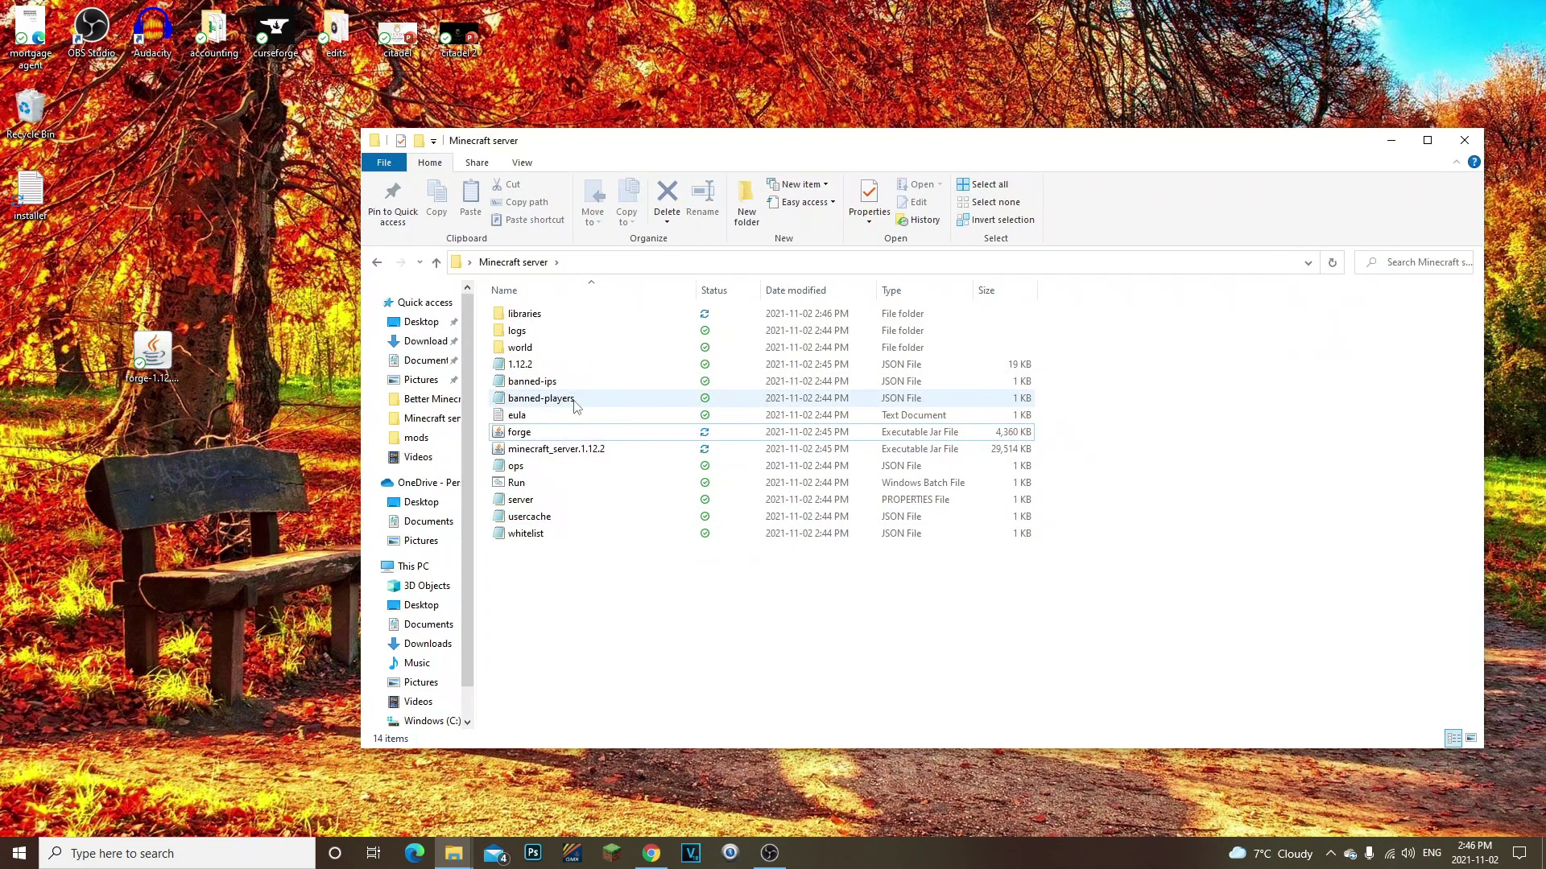
{"action": "left_click", "coordinate": [542, 431]}
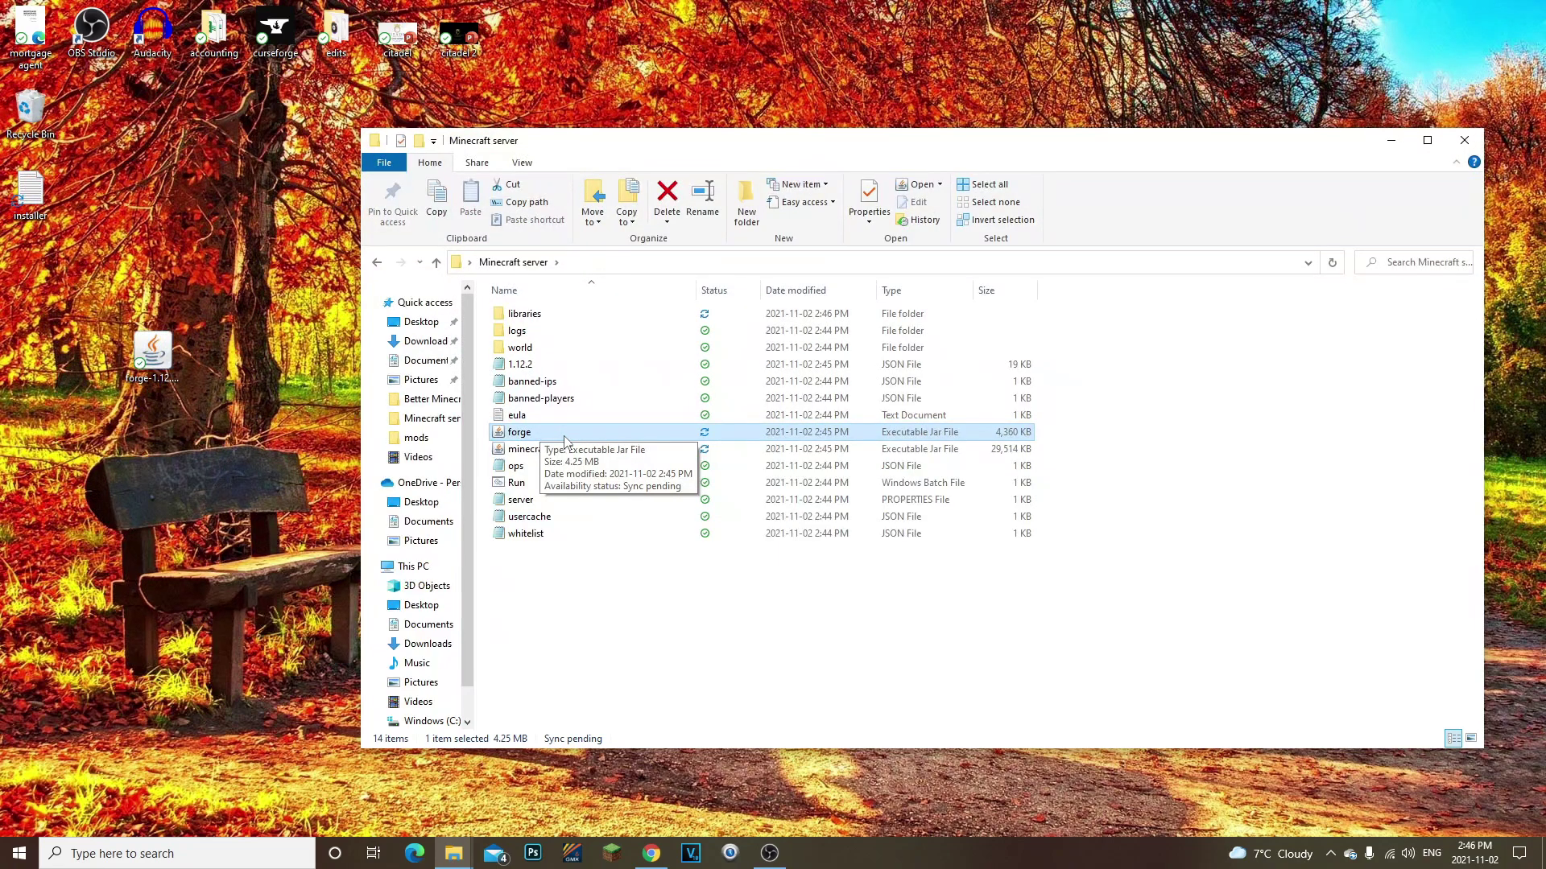
{"action": "left_click", "coordinate": [751, 640]}
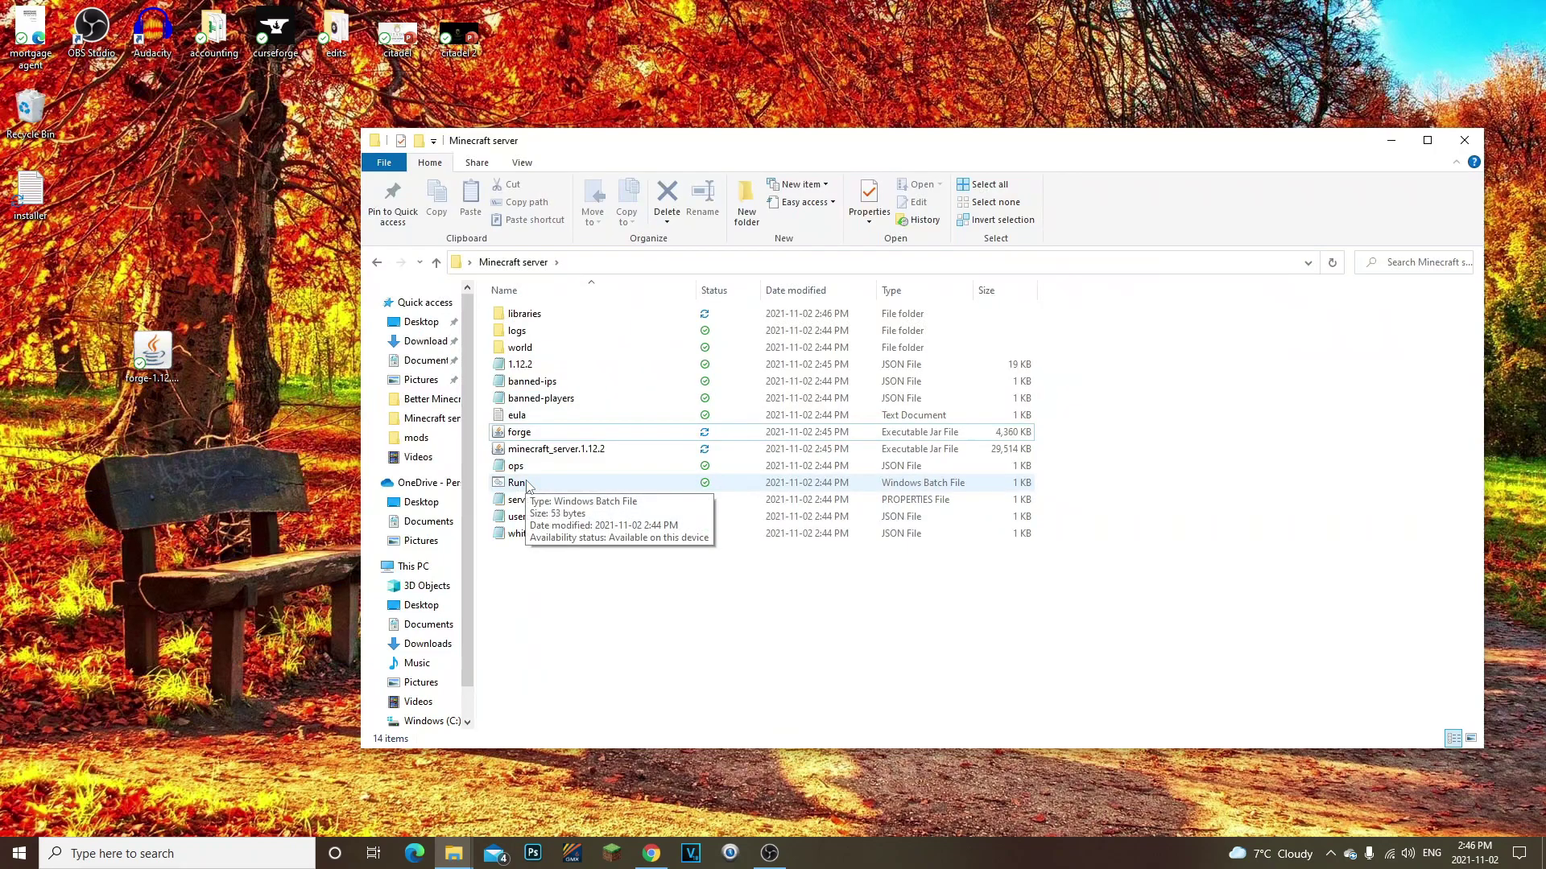
Edit the Run batch file so it launches forge.jar instead of server.jar, save it and close it.
{"action": "left_click", "coordinate": [529, 484]}
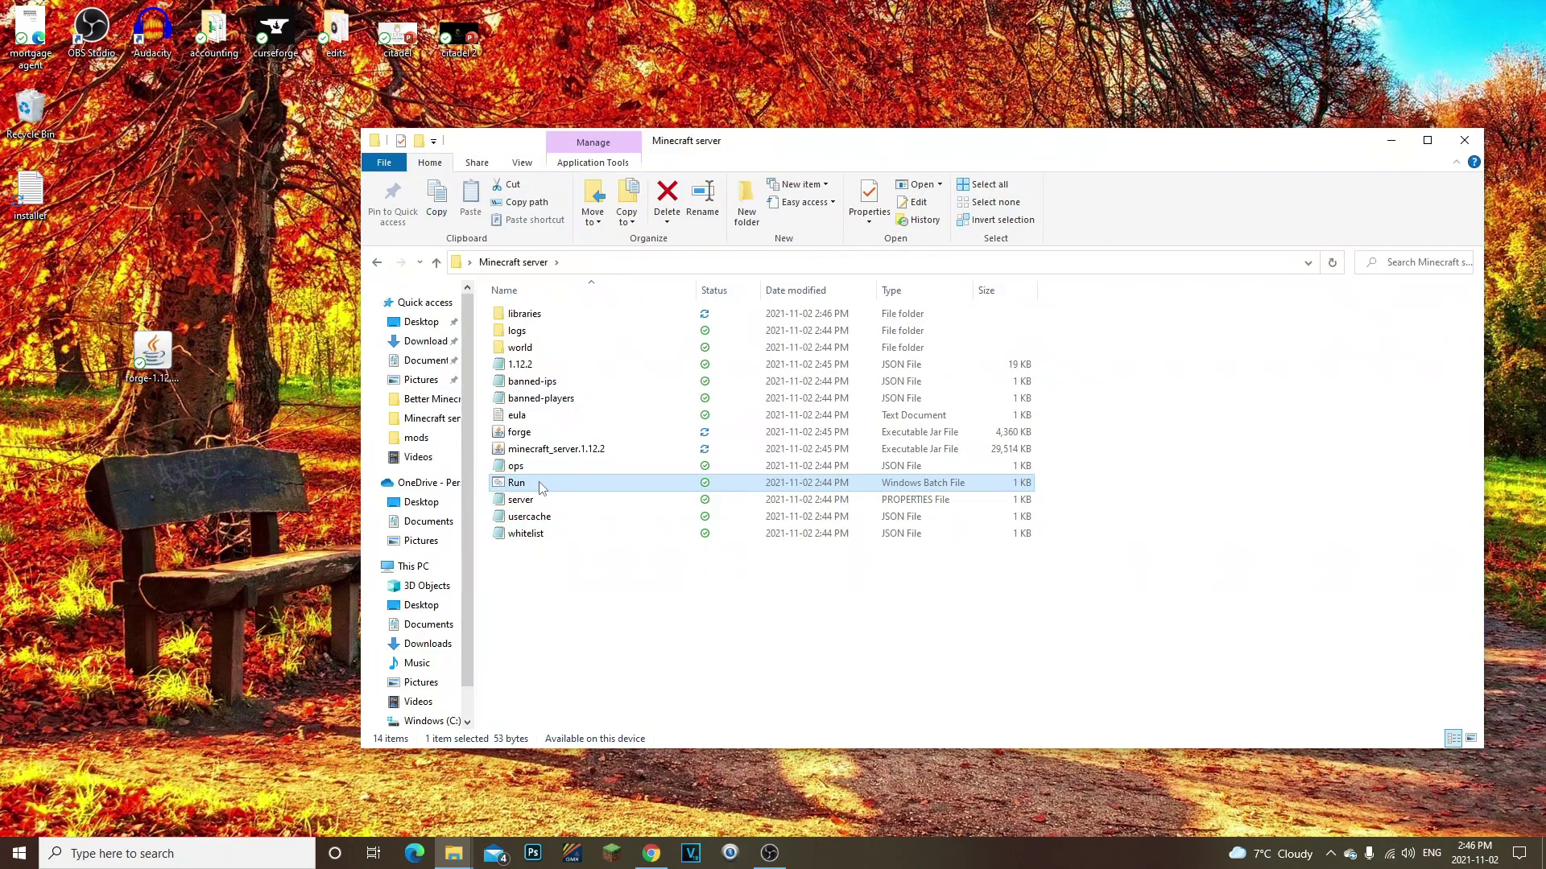
{"action": "right_click", "coordinate": [539, 487]}
{"action": "left_click", "coordinate": [596, 41]}
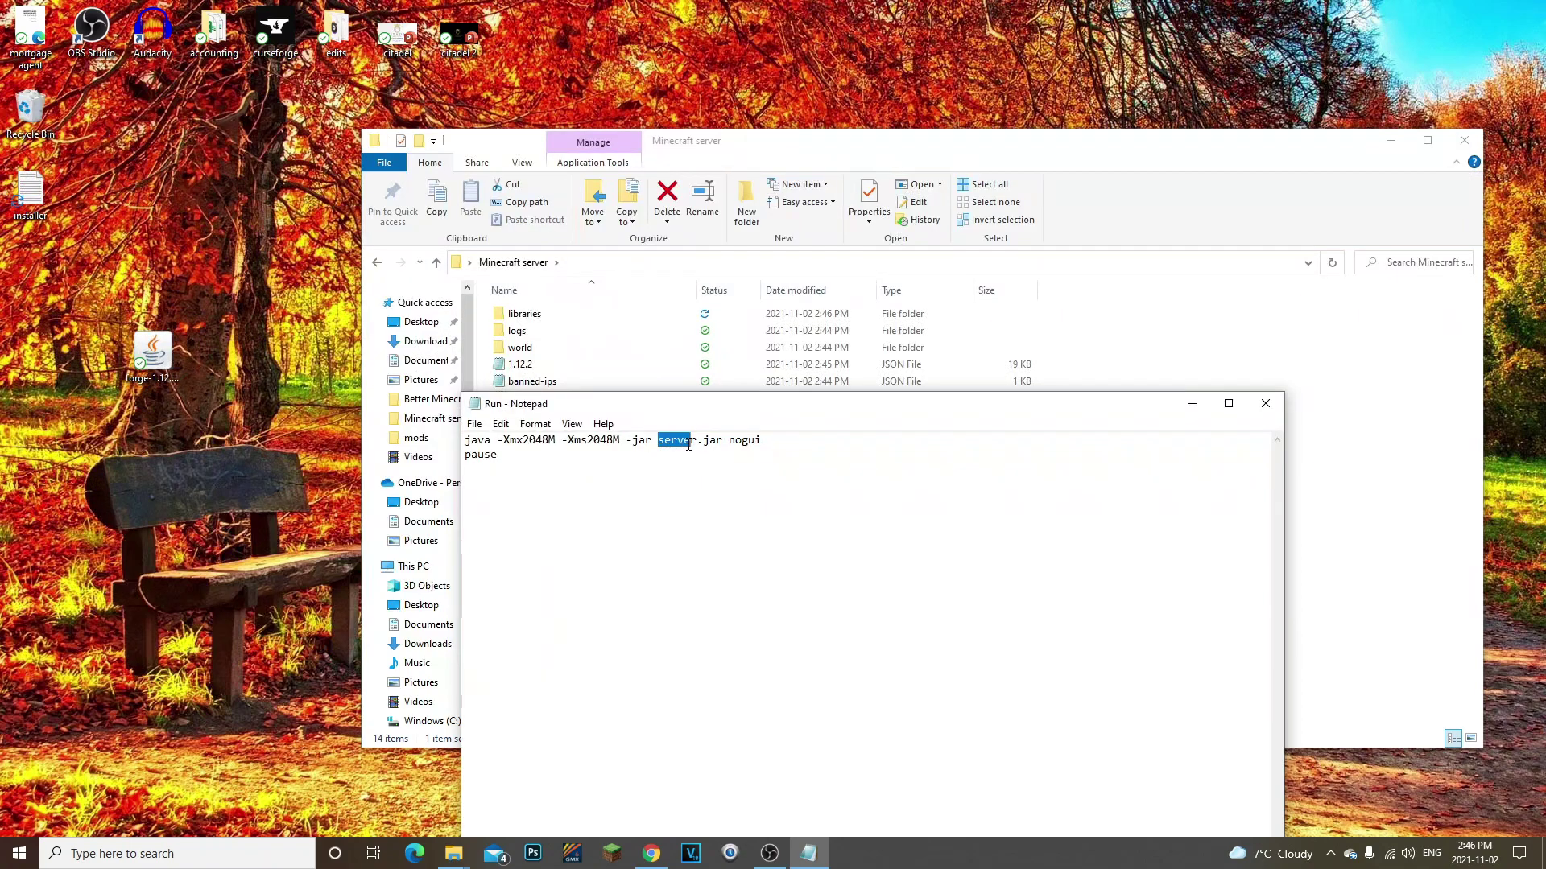
{"action": "type", "text": "forg"}
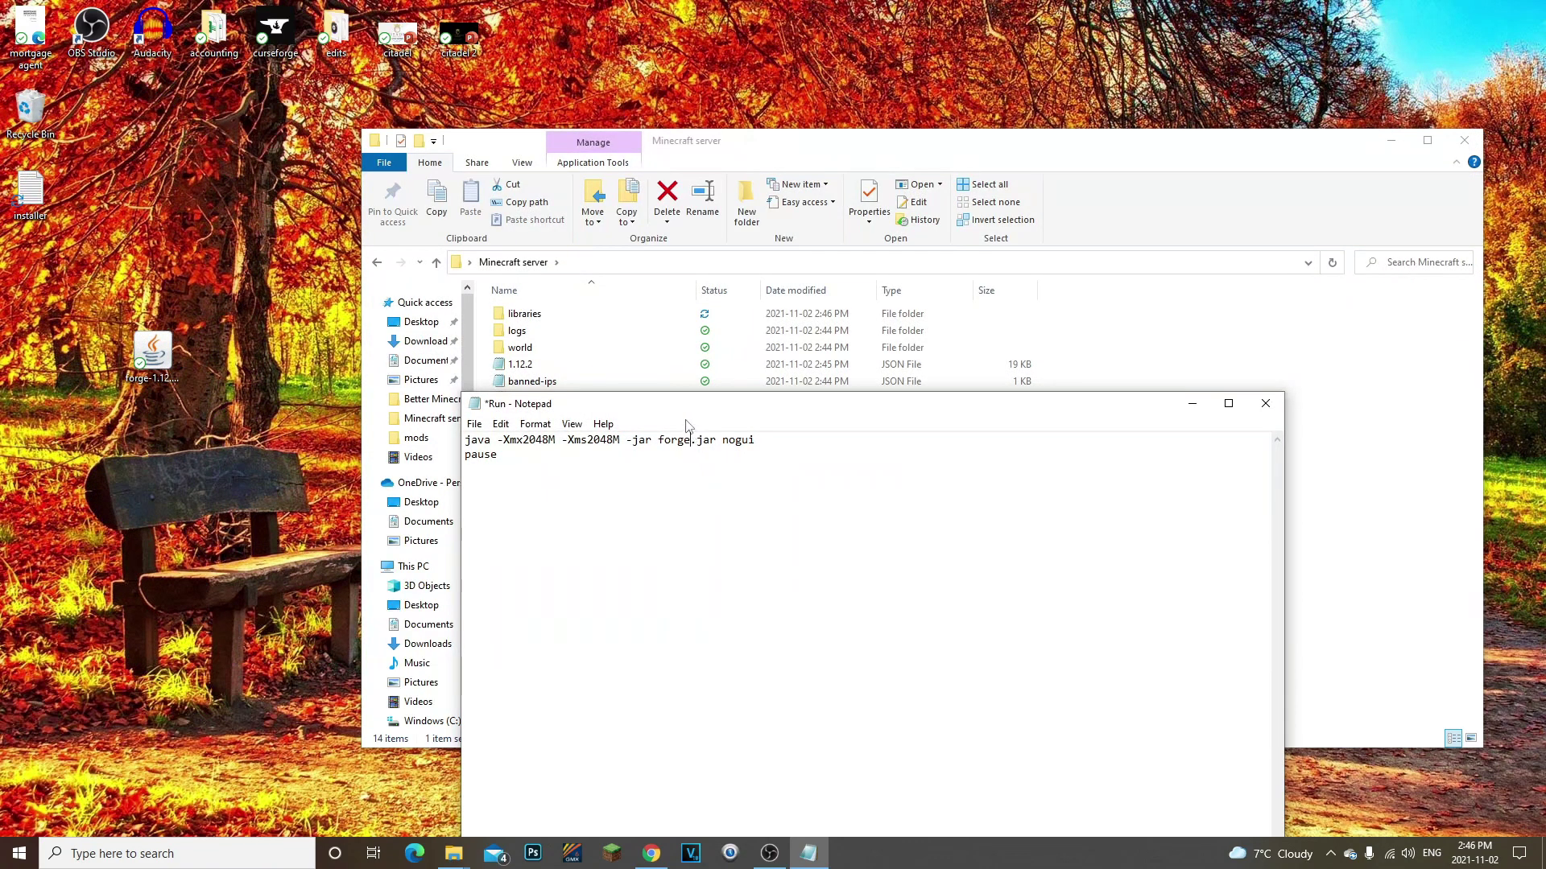
{"action": "left_click_drag", "start_coordinate": [689, 403], "coordinate": [886, 465]}
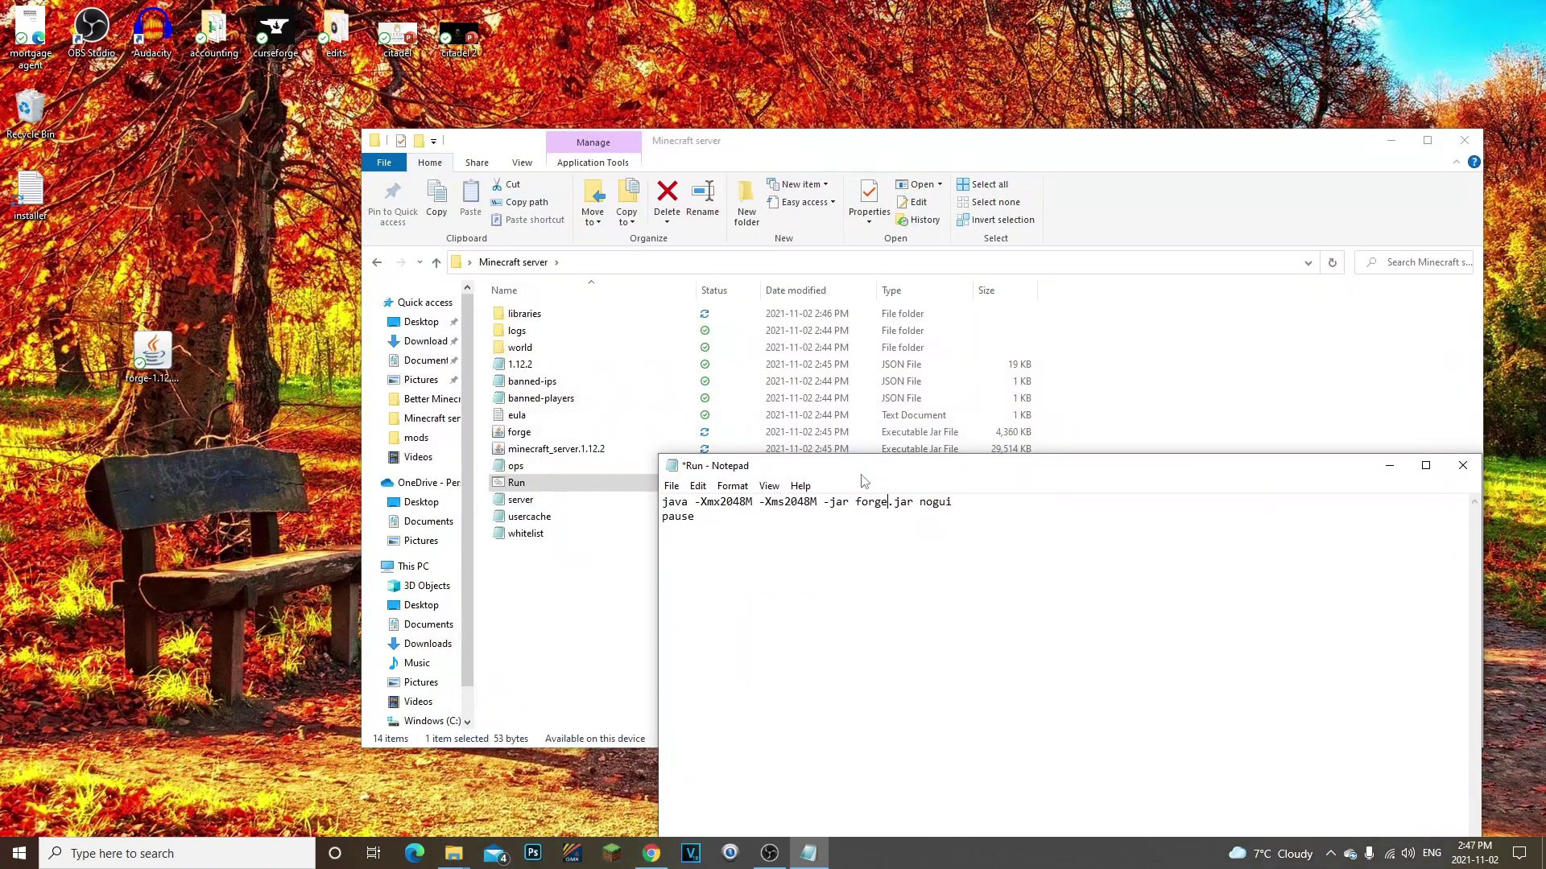
{"action": "left_click", "coordinate": [671, 485]}
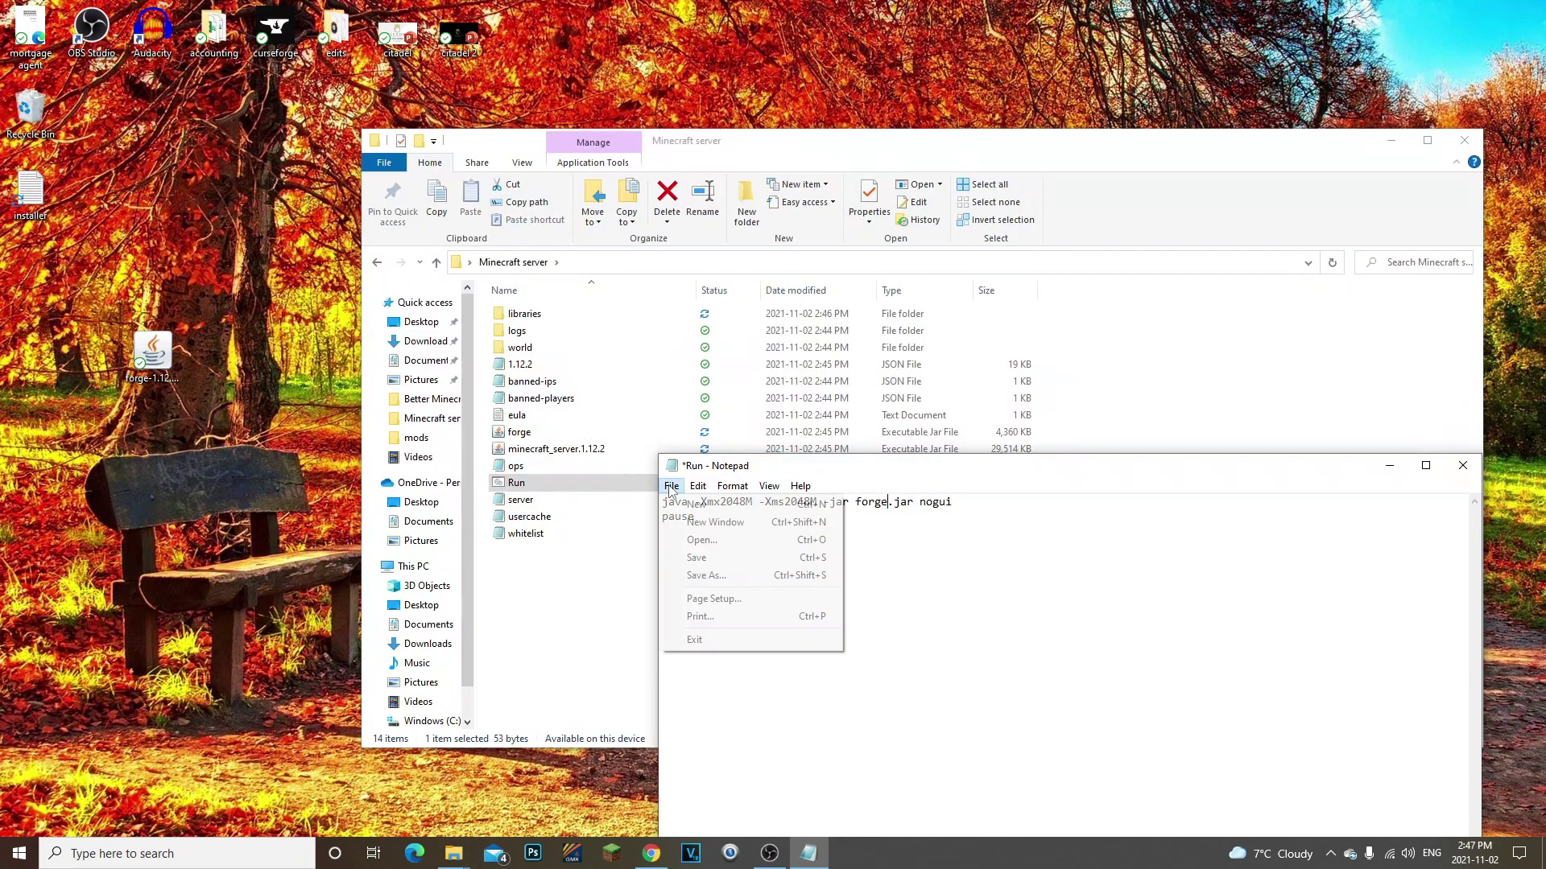
{"action": "left_click", "coordinate": [712, 555]}
{"action": "left_click", "coordinate": [1463, 466]}
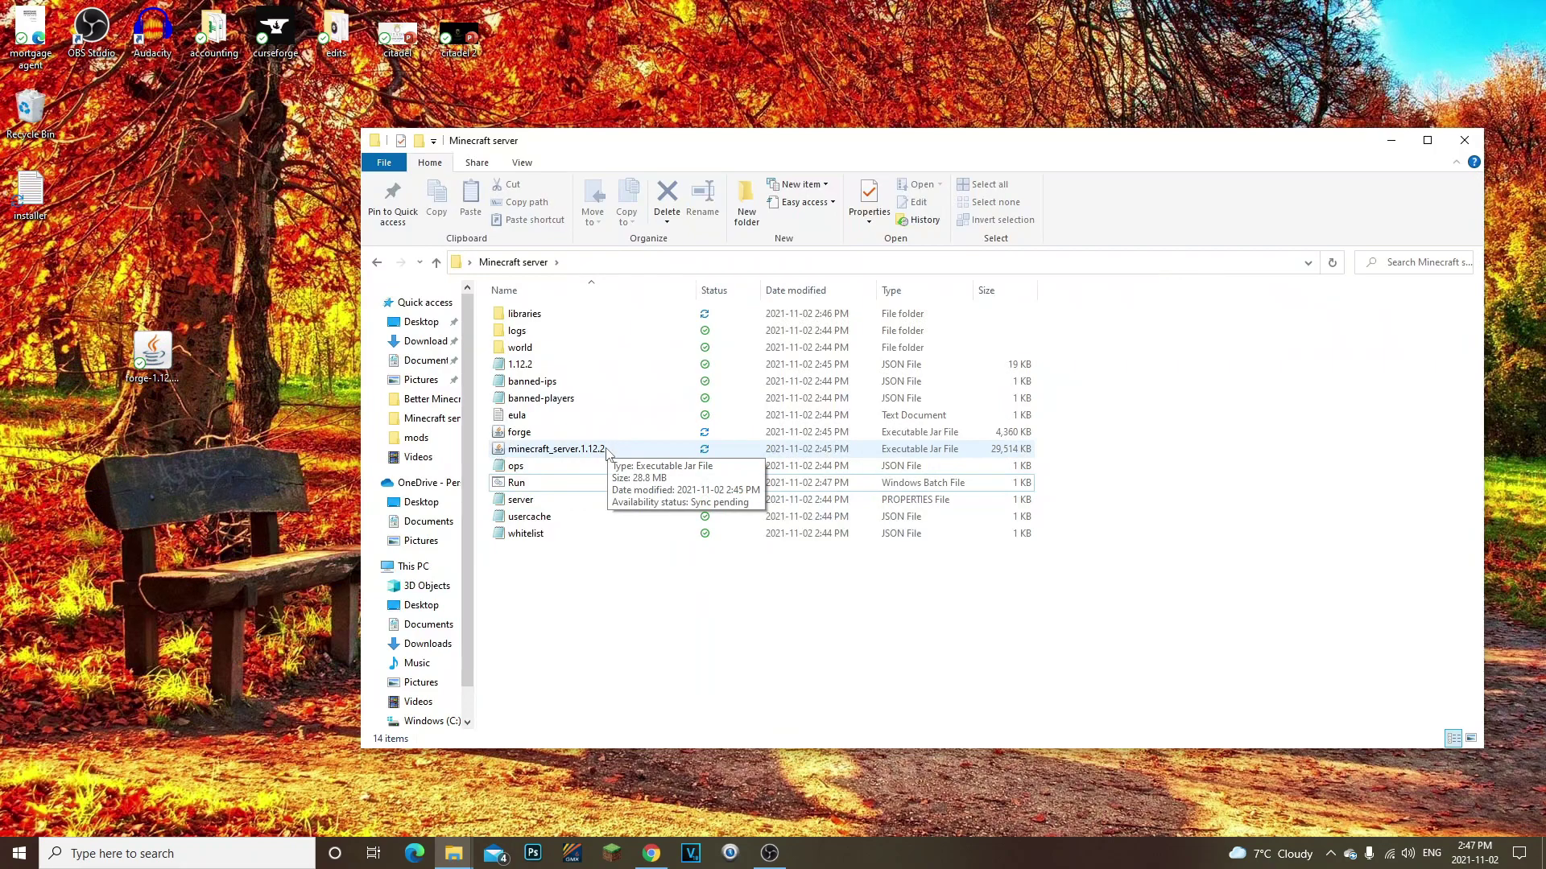
Start the Forge server with the Run batch file and arrange its console beside the server folder window while it loads.
{"action": "double_click", "coordinate": [573, 485]}
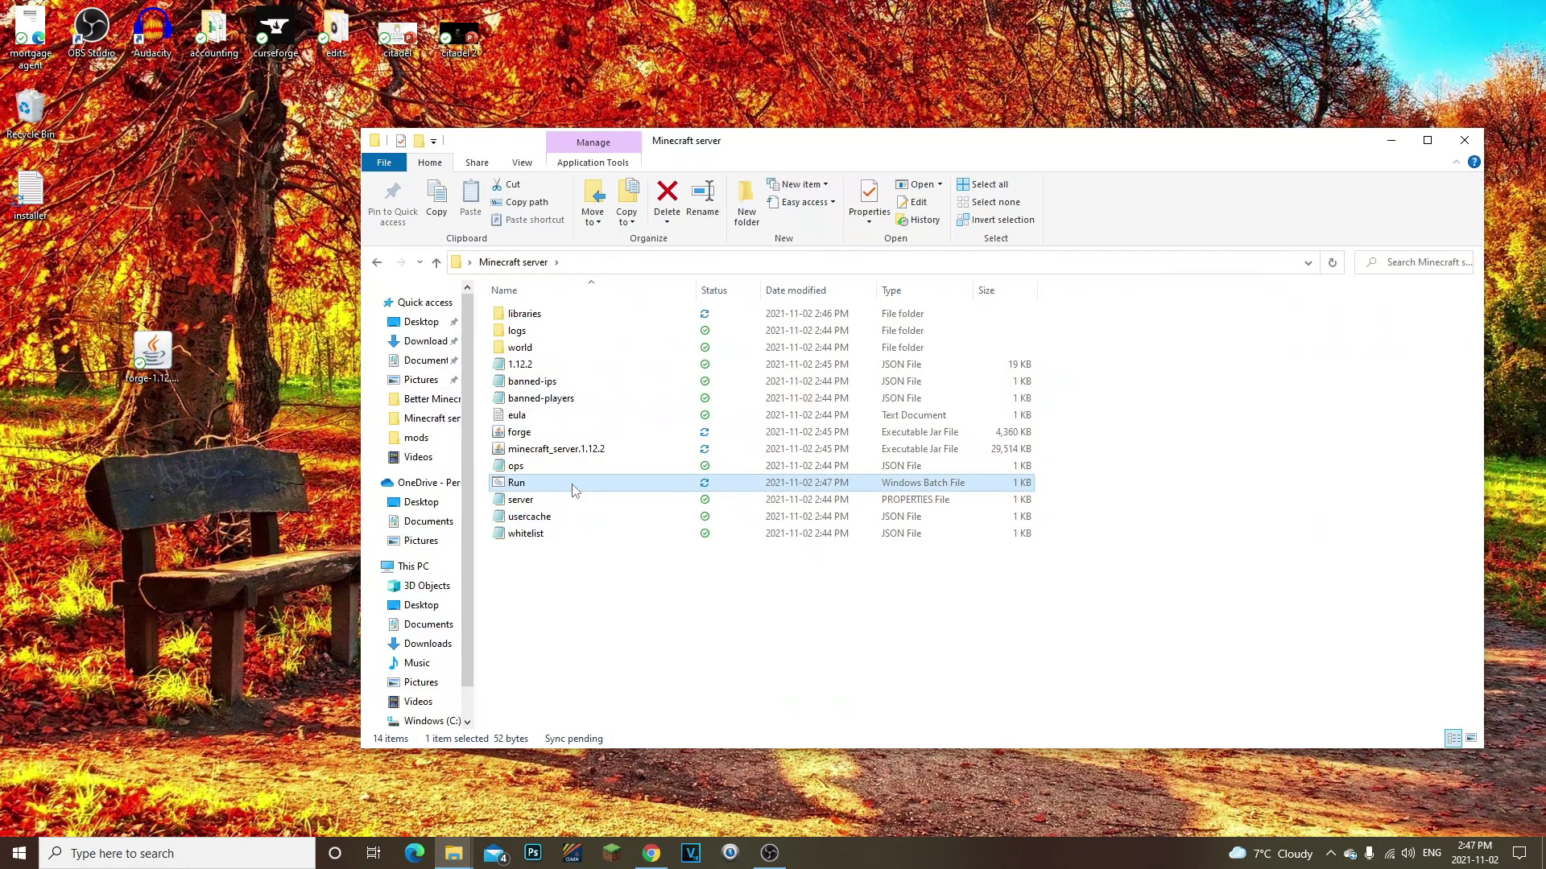
{"action": "left_click_drag", "start_coordinate": [545, 54], "coordinate": [1276, 463]}
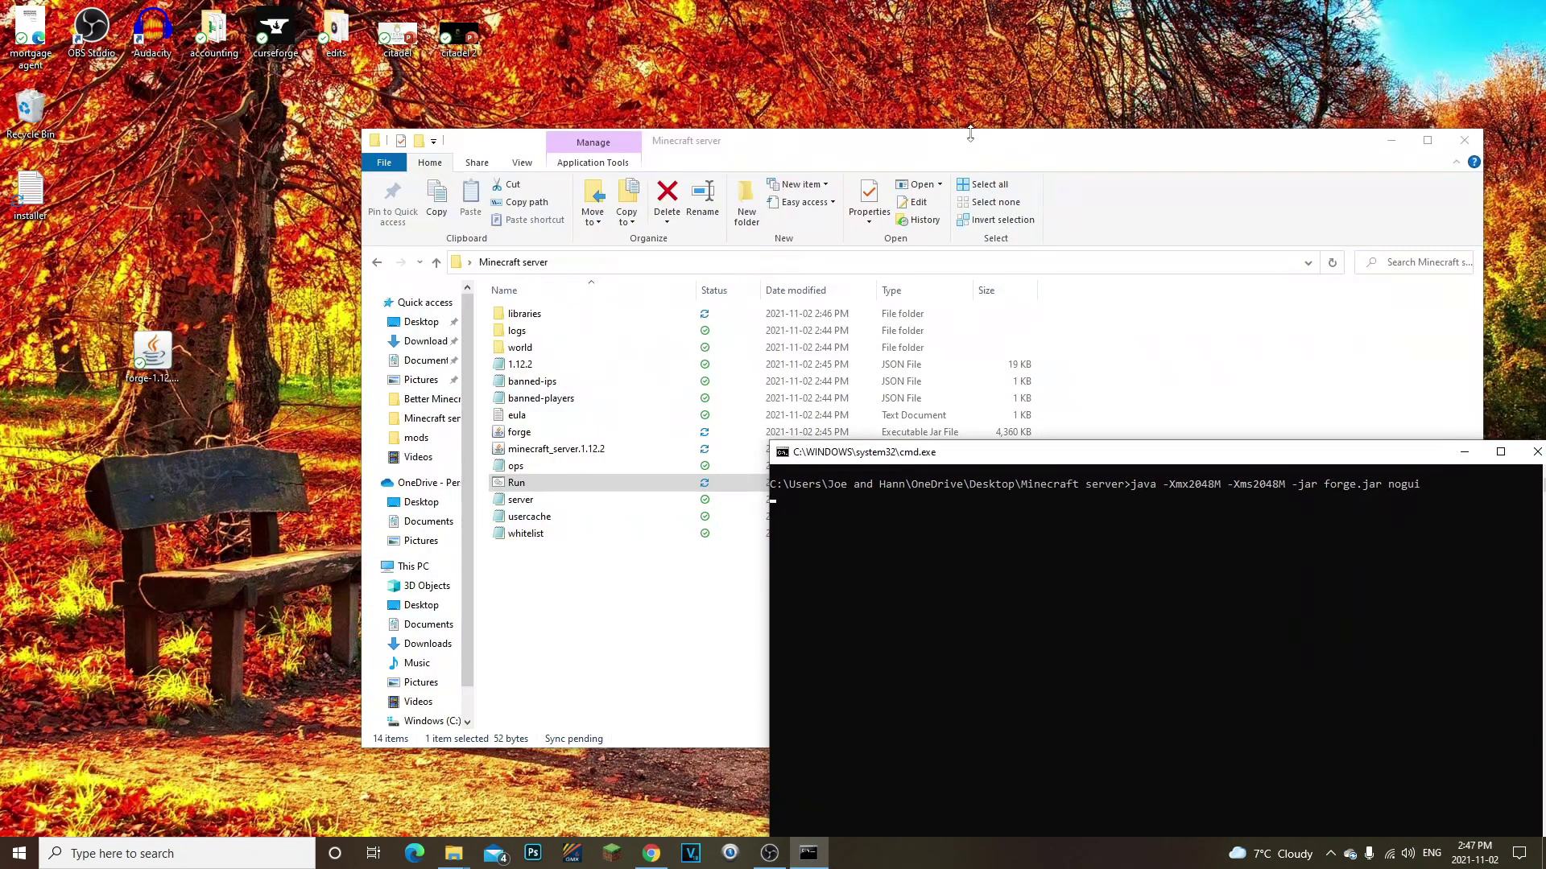
{"action": "left_click", "coordinate": [610, 279]}
{"action": "left_click_drag", "start_coordinate": [764, 144], "coordinate": [423, 163]}
{"action": "left_click_drag", "start_coordinate": [1297, 459], "coordinate": [1240, 257]}
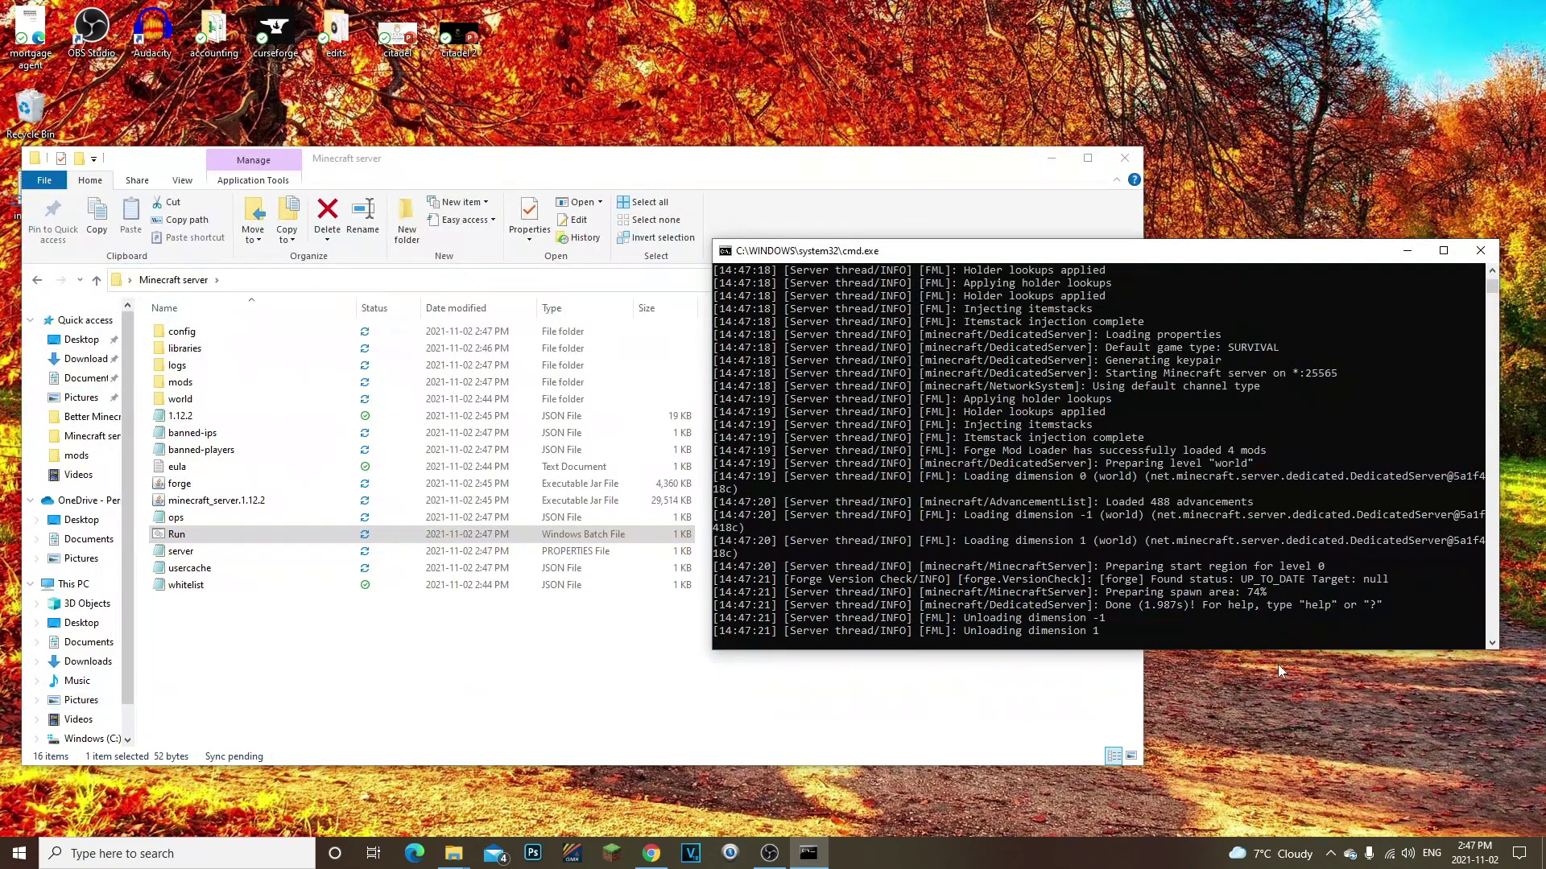
{"action": "scroll", "coordinate": [921, 363], "scroll_direction": "down", "scroll_amount": 4}
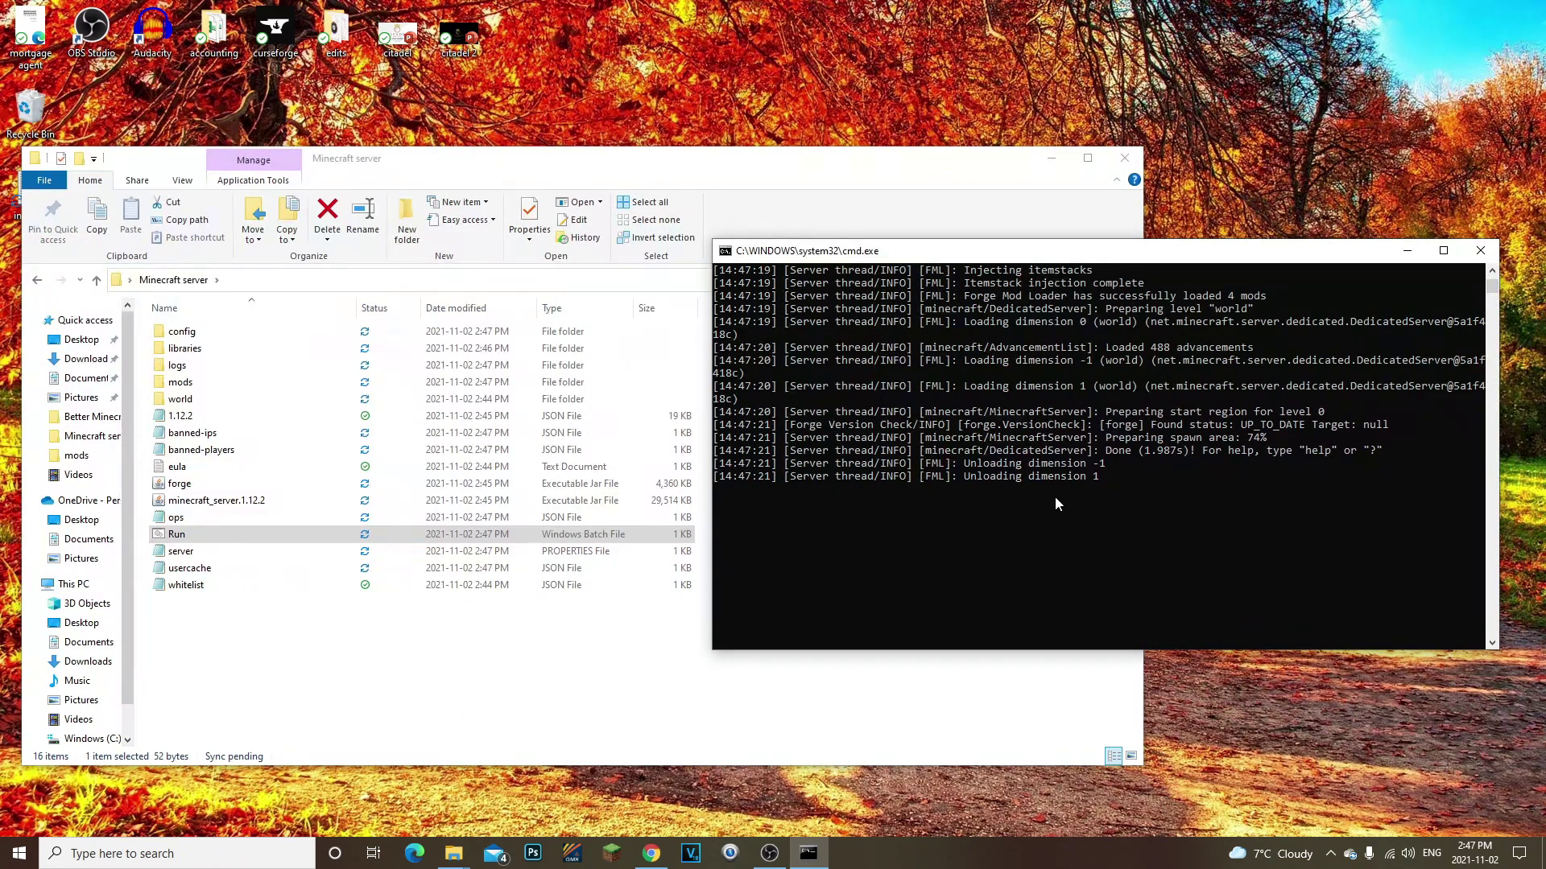
Shut down the server with the stop command, close its console and move the folder window back to the middle.
{"action": "type", "text": "top"}
{"action": "key", "text": "Return"}
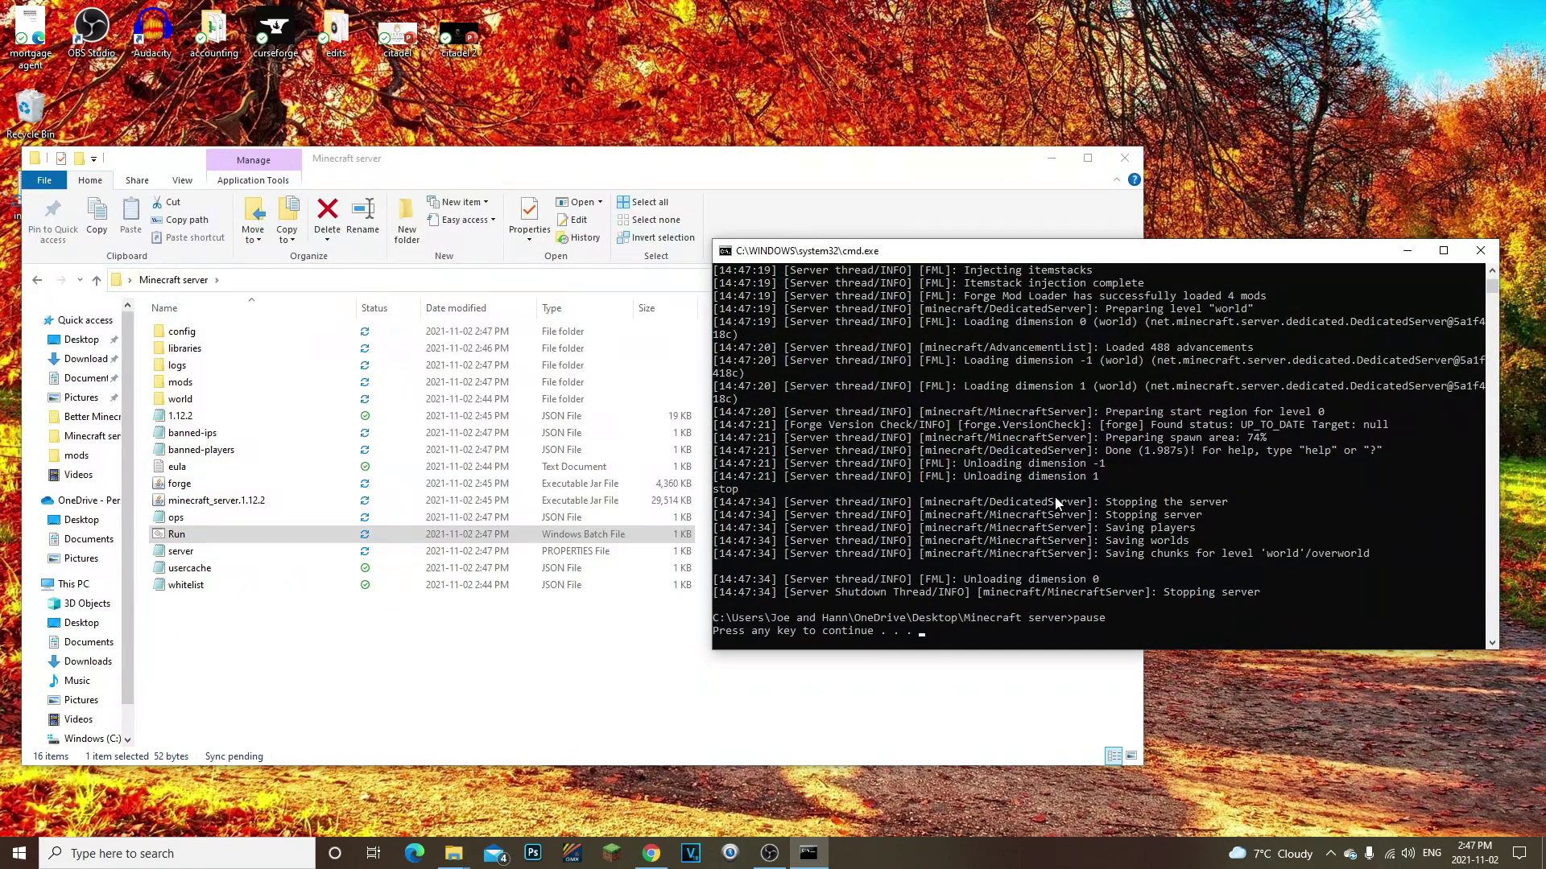
{"action": "key", "text": "Return"}
{"action": "left_click", "coordinate": [787, 614]}
{"action": "left_click_drag", "start_coordinate": [713, 172], "coordinate": [949, 144]}
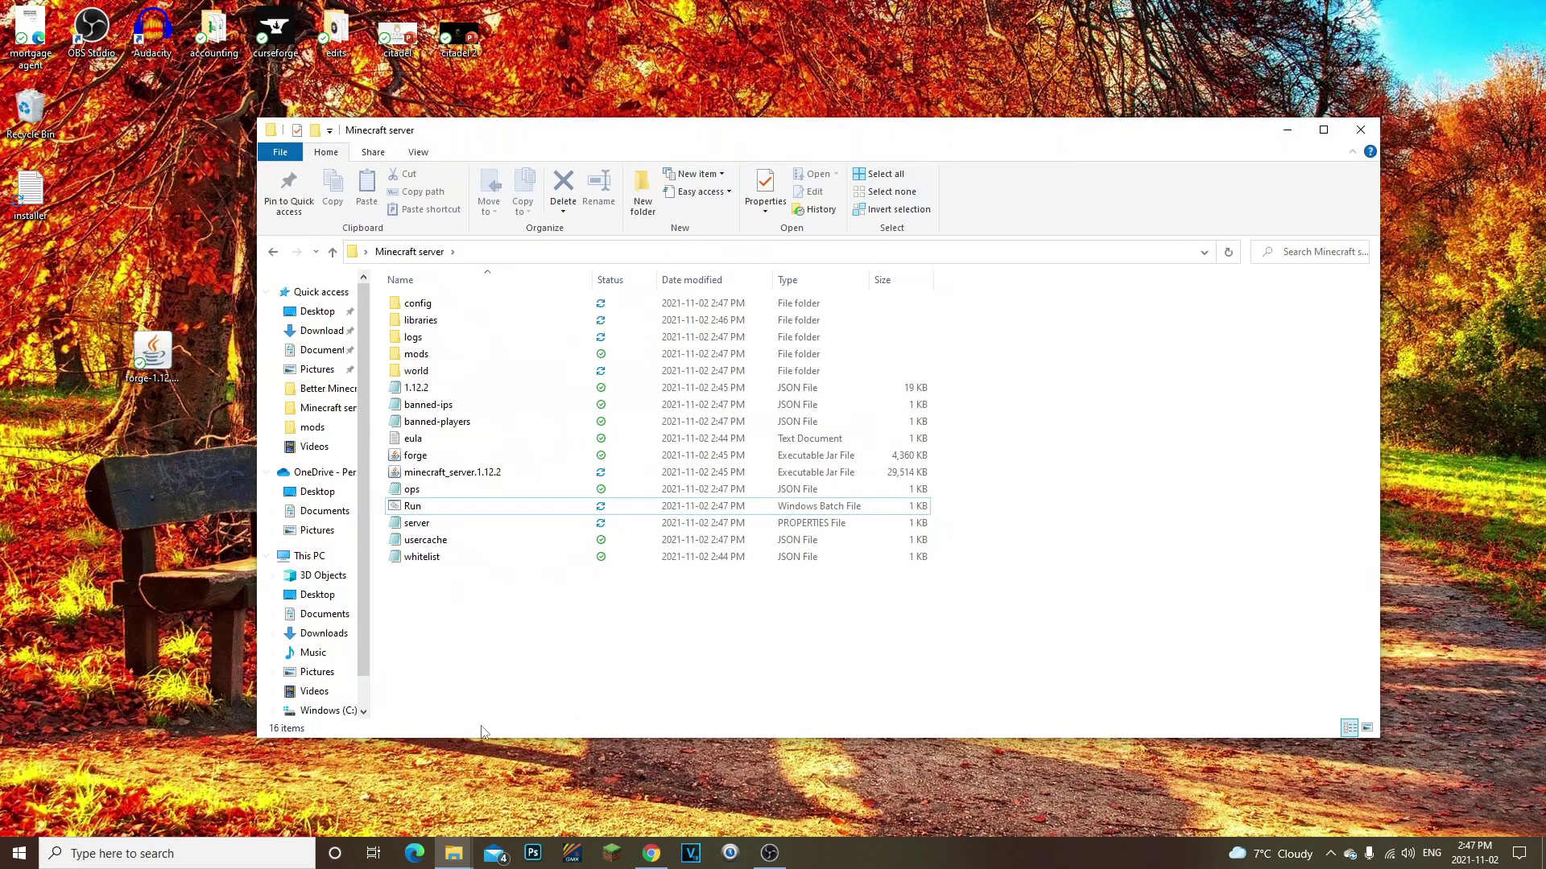
Switch to Chrome and open a new tab.
{"action": "left_click", "coordinate": [651, 853]}
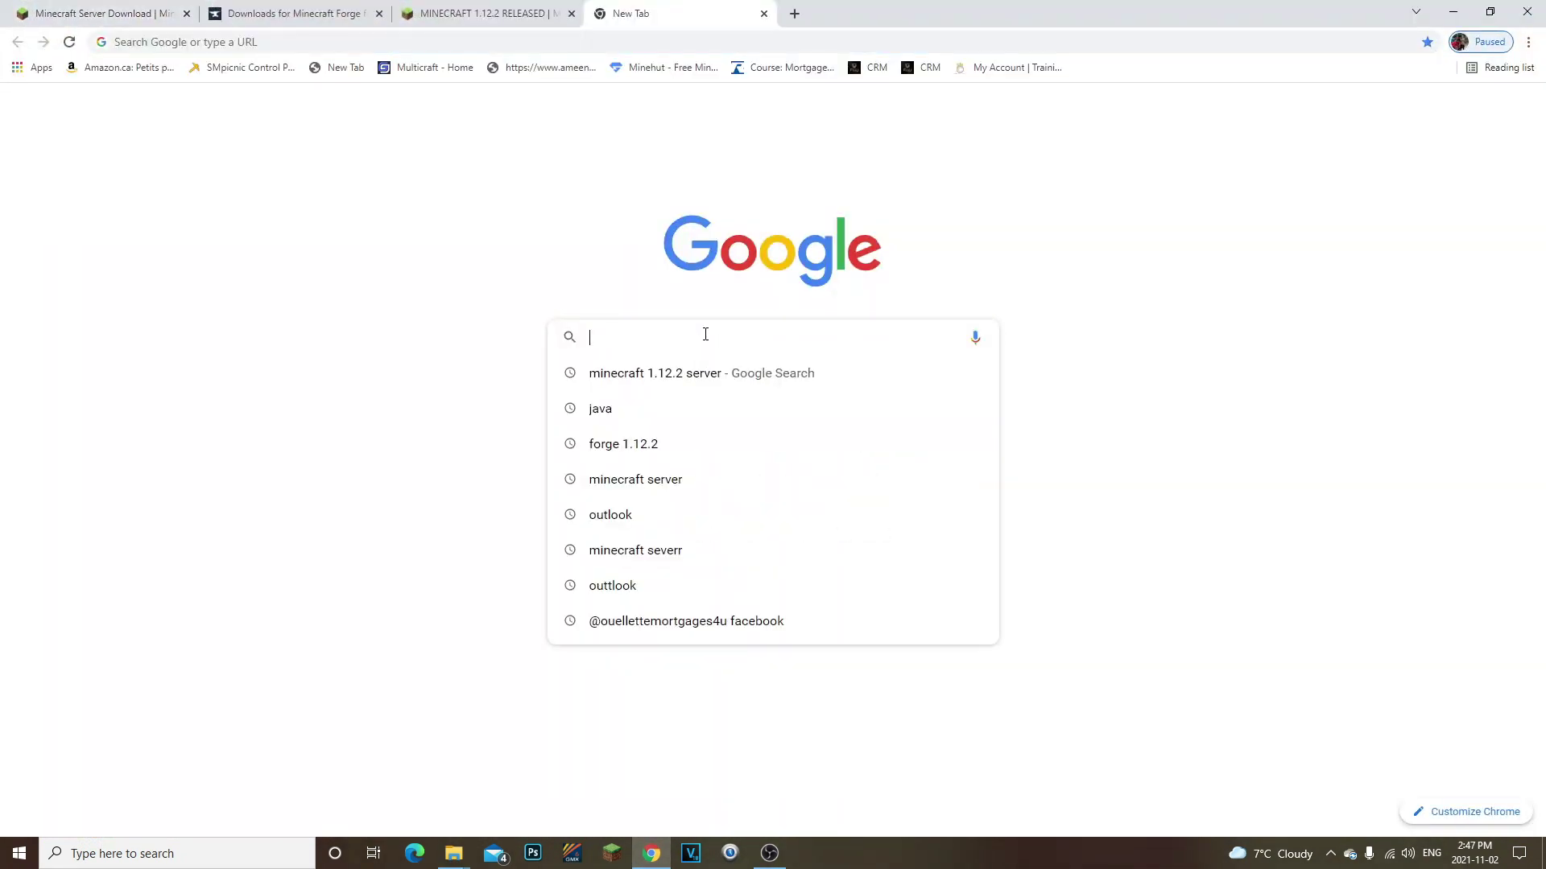
{"action": "type", "text": "curse"}
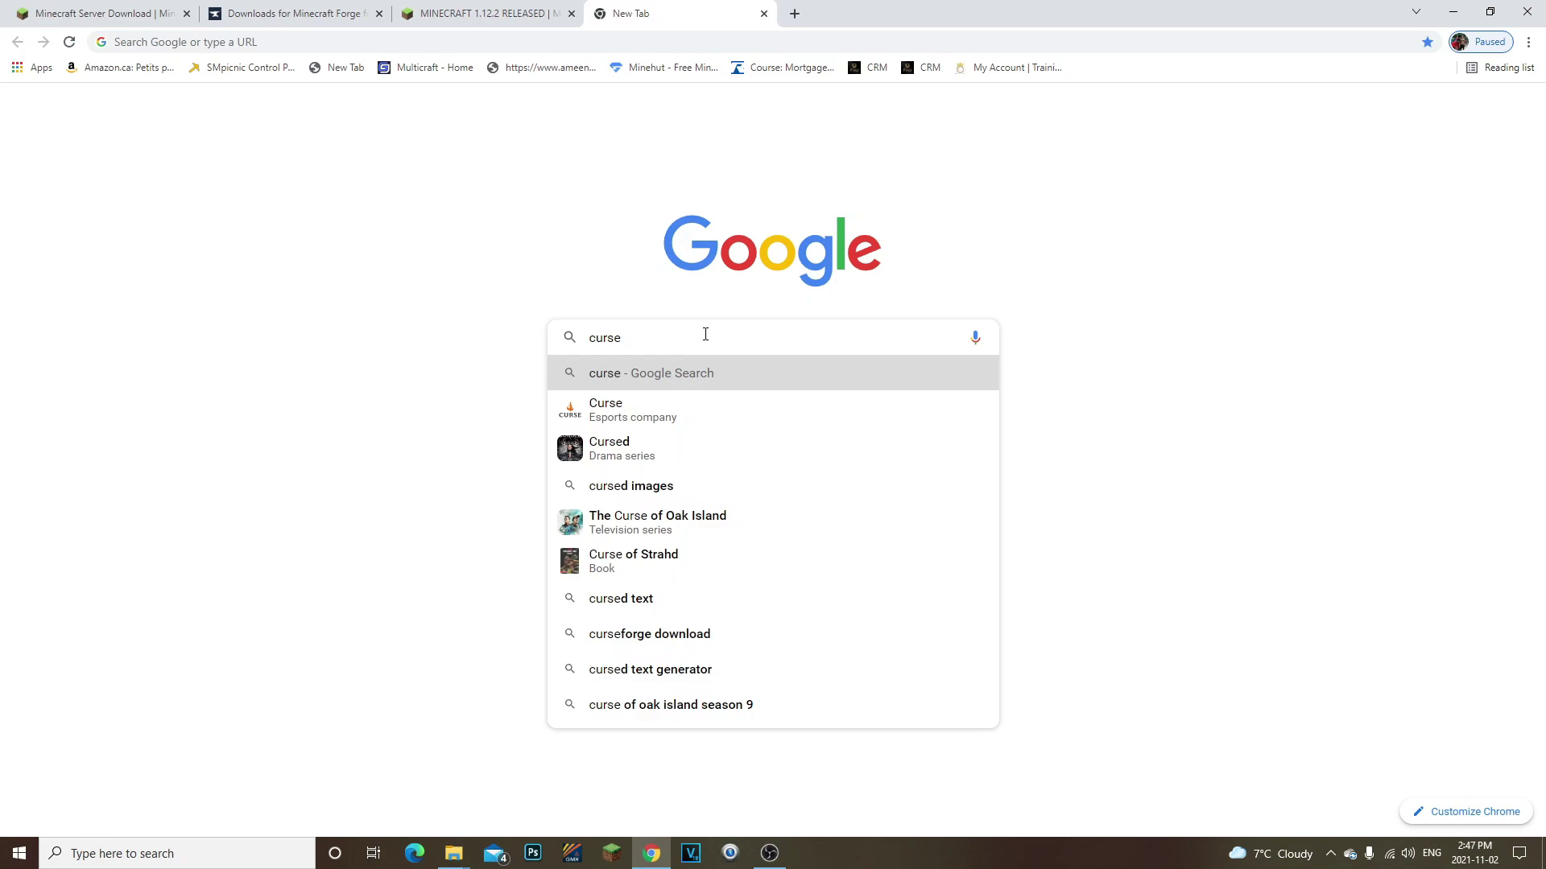
{"action": "type", "text": "for"}
{"action": "key", "text": "BackSpace"}
{"action": "key", "text": "BackSpace"}
{"action": "key", "text": "BackSpace"}
{"action": "key", "text": "BackSpace"}
{"action": "key", "text": "BackSpace"}
{"action": "key", "text": "BackSpace"}
{"action": "key", "text": "BackSpace"}
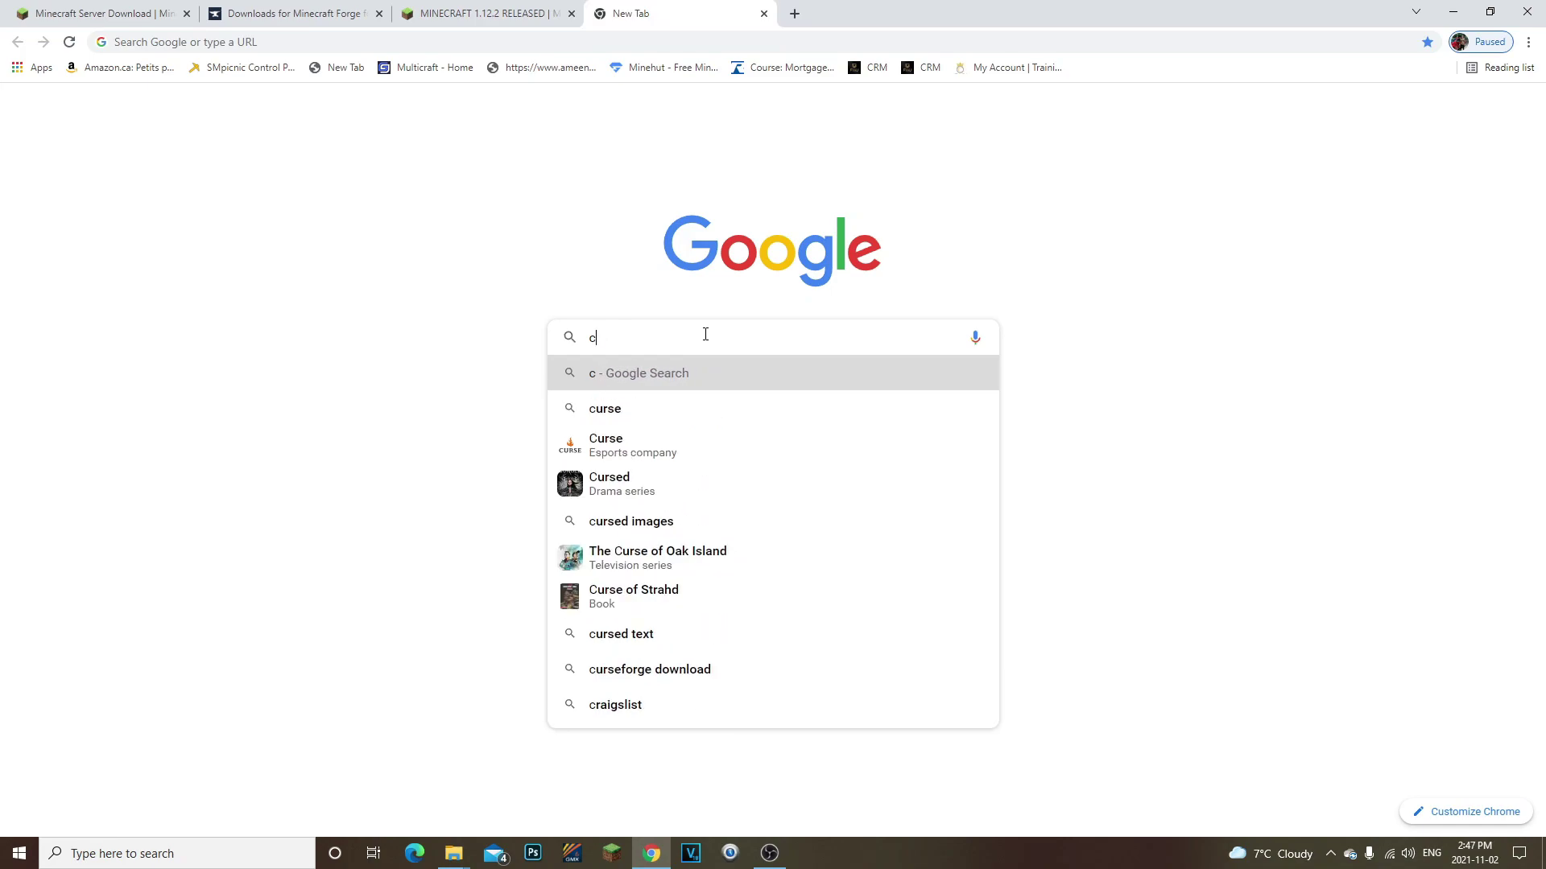
{"action": "key", "text": "BackSpace"}
Search Google for "minecraft mods" and open the CurseForge Minecraft mods page from the results.
{"action": "type", "text": "minecrad"}
{"action": "key", "text": "BackSpace"}
{"action": "type", "text": "ft mods"}
{"action": "key", "text": "Return"}
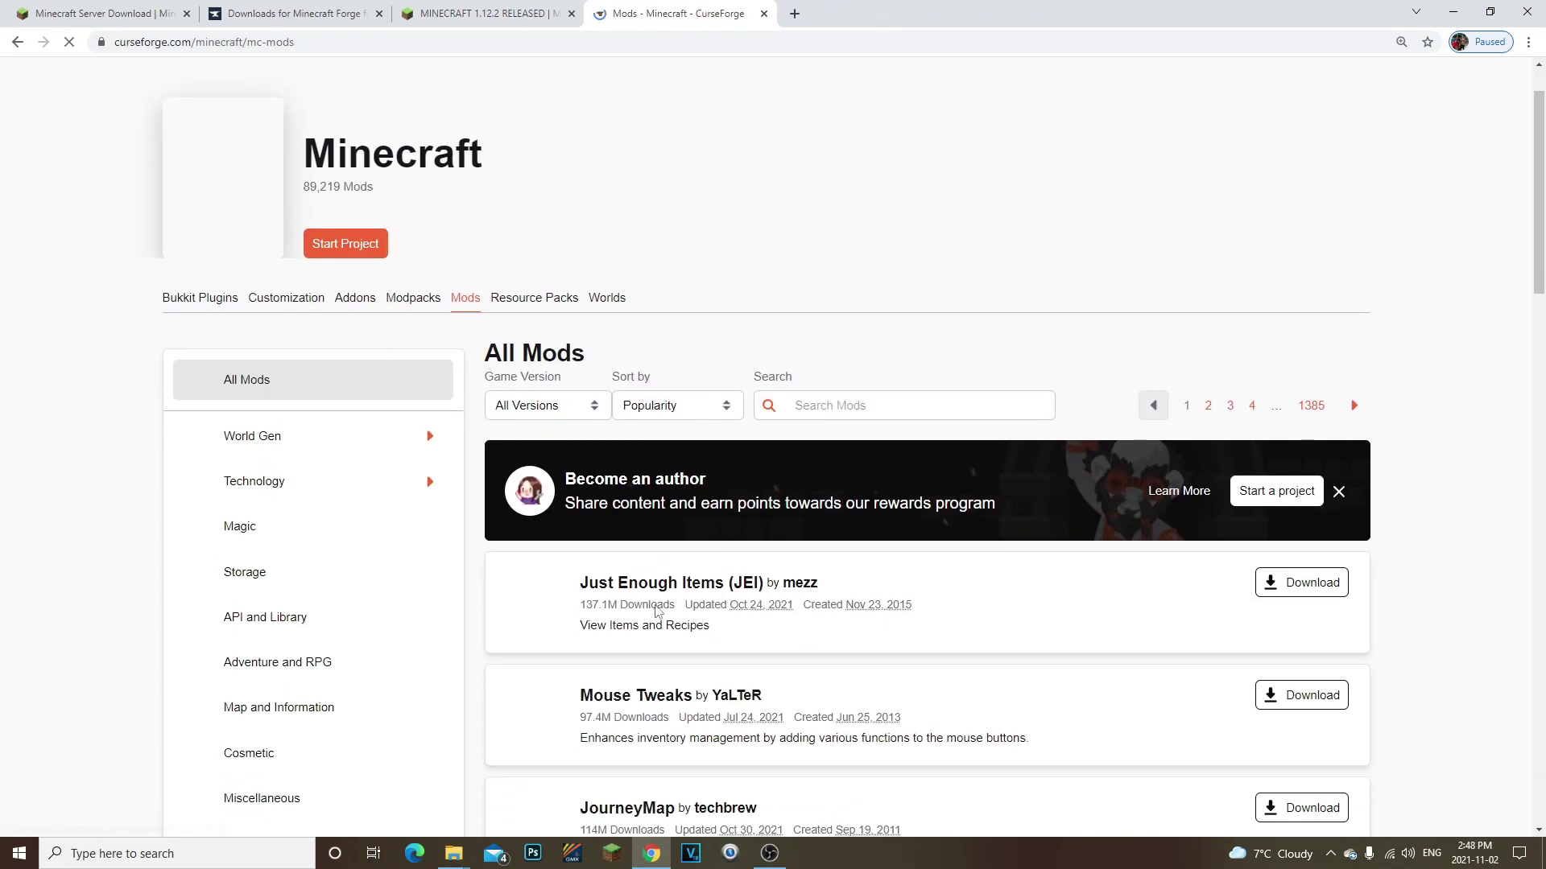
Filter the CurseForge mod list to game version 1.12.2.
{"action": "scroll", "coordinate": [656, 612], "scroll_direction": "down", "scroll_amount": 3}
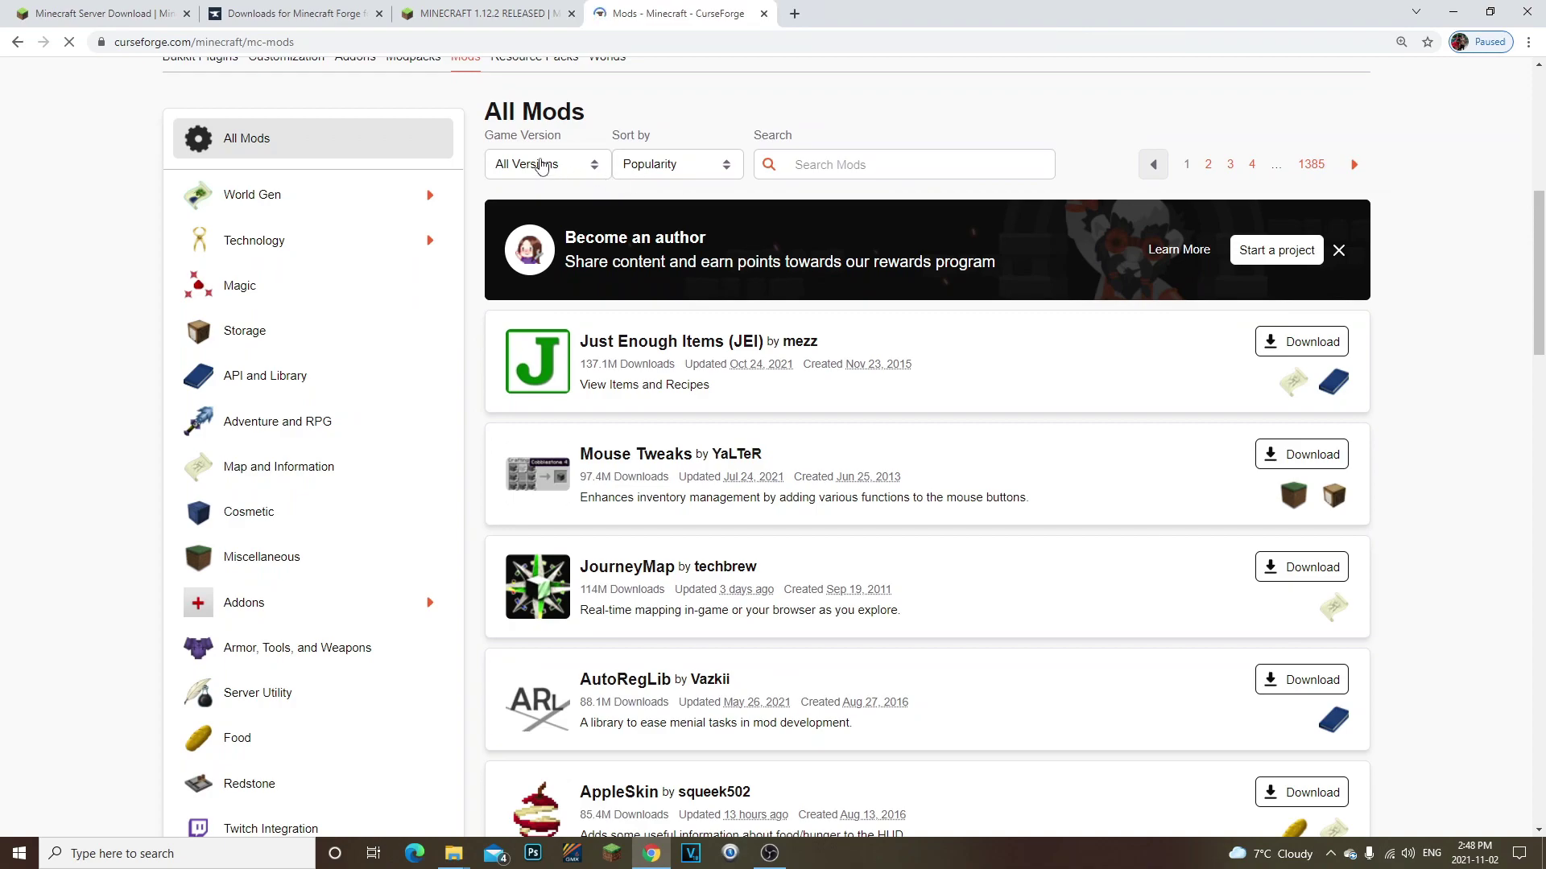
{"action": "left_click", "coordinate": [498, 170]}
{"action": "scroll", "coordinate": [532, 419], "scroll_direction": "down", "scroll_amount": 12}
{"action": "scroll", "coordinate": [544, 322], "scroll_direction": "up", "scroll_amount": 6}
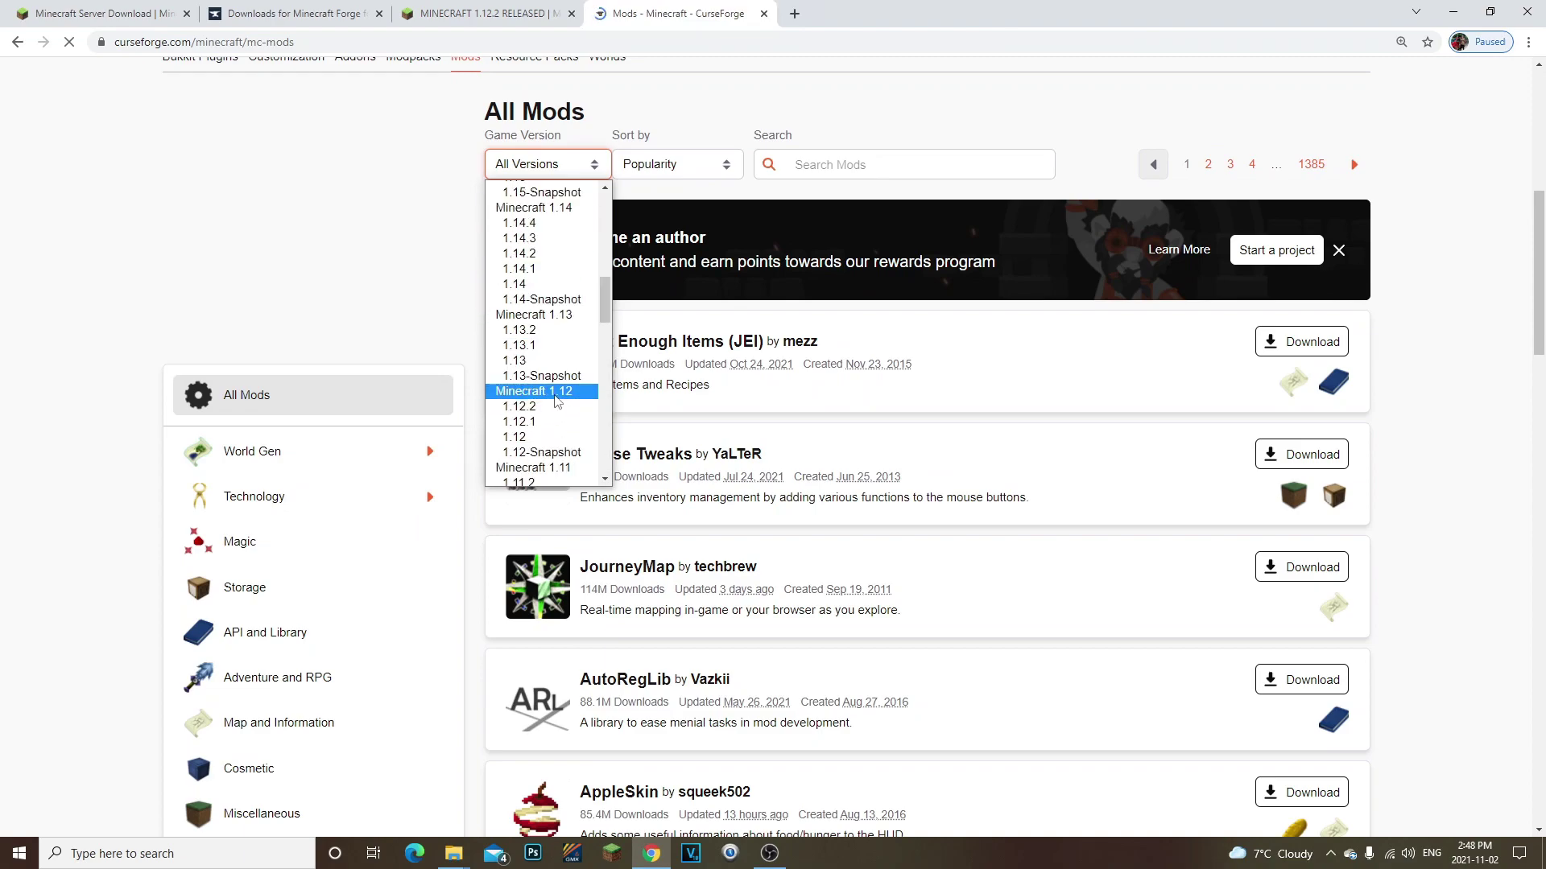
{"action": "left_click", "coordinate": [557, 407]}
Open the Just Enough Items (JEI) mod page from the filtered list.
{"action": "scroll", "coordinate": [596, 338], "scroll_direction": "down", "scroll_amount": 1}
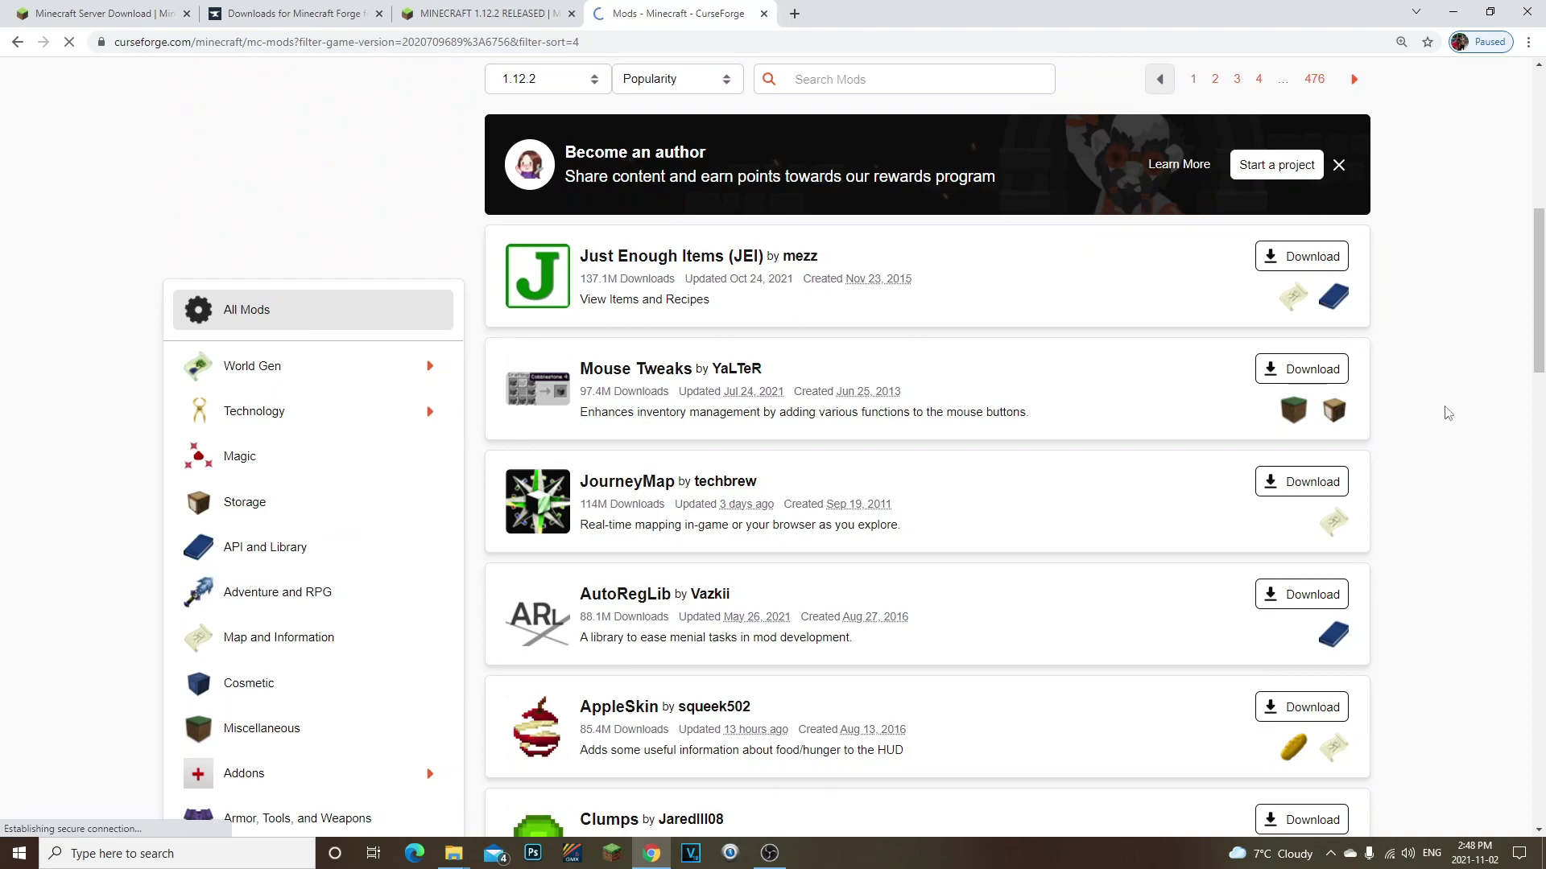
{"action": "left_click", "coordinate": [608, 259]}
{"action": "scroll", "coordinate": [306, 322], "scroll_direction": "up", "scroll_amount": 10}
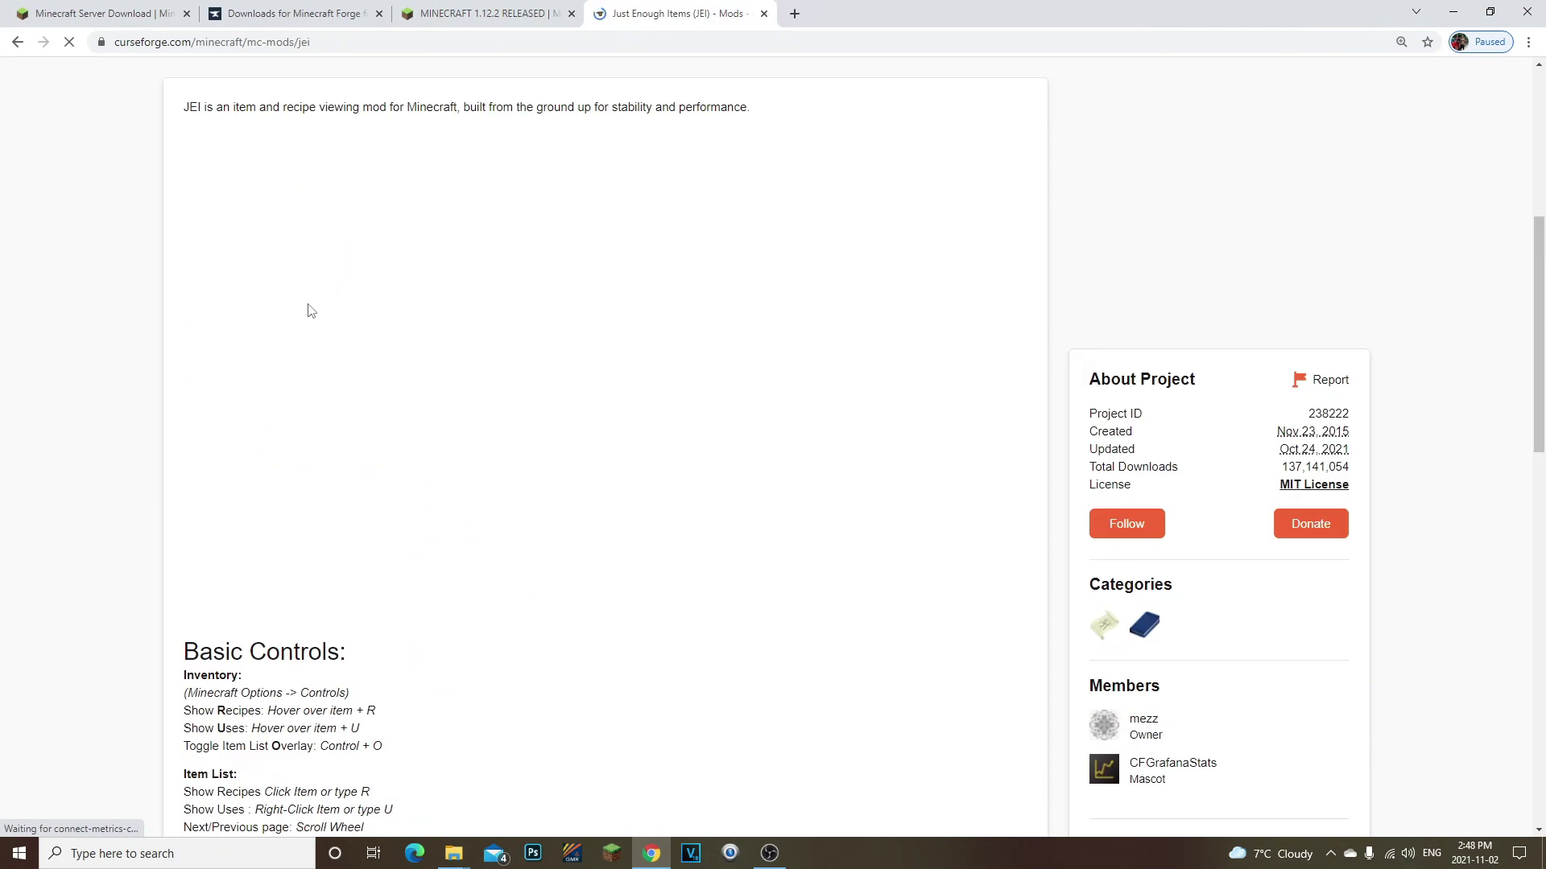
Open the files section of the Just Enough Items mod and show the complete list of all its files.
{"action": "left_click", "coordinate": [266, 288]}
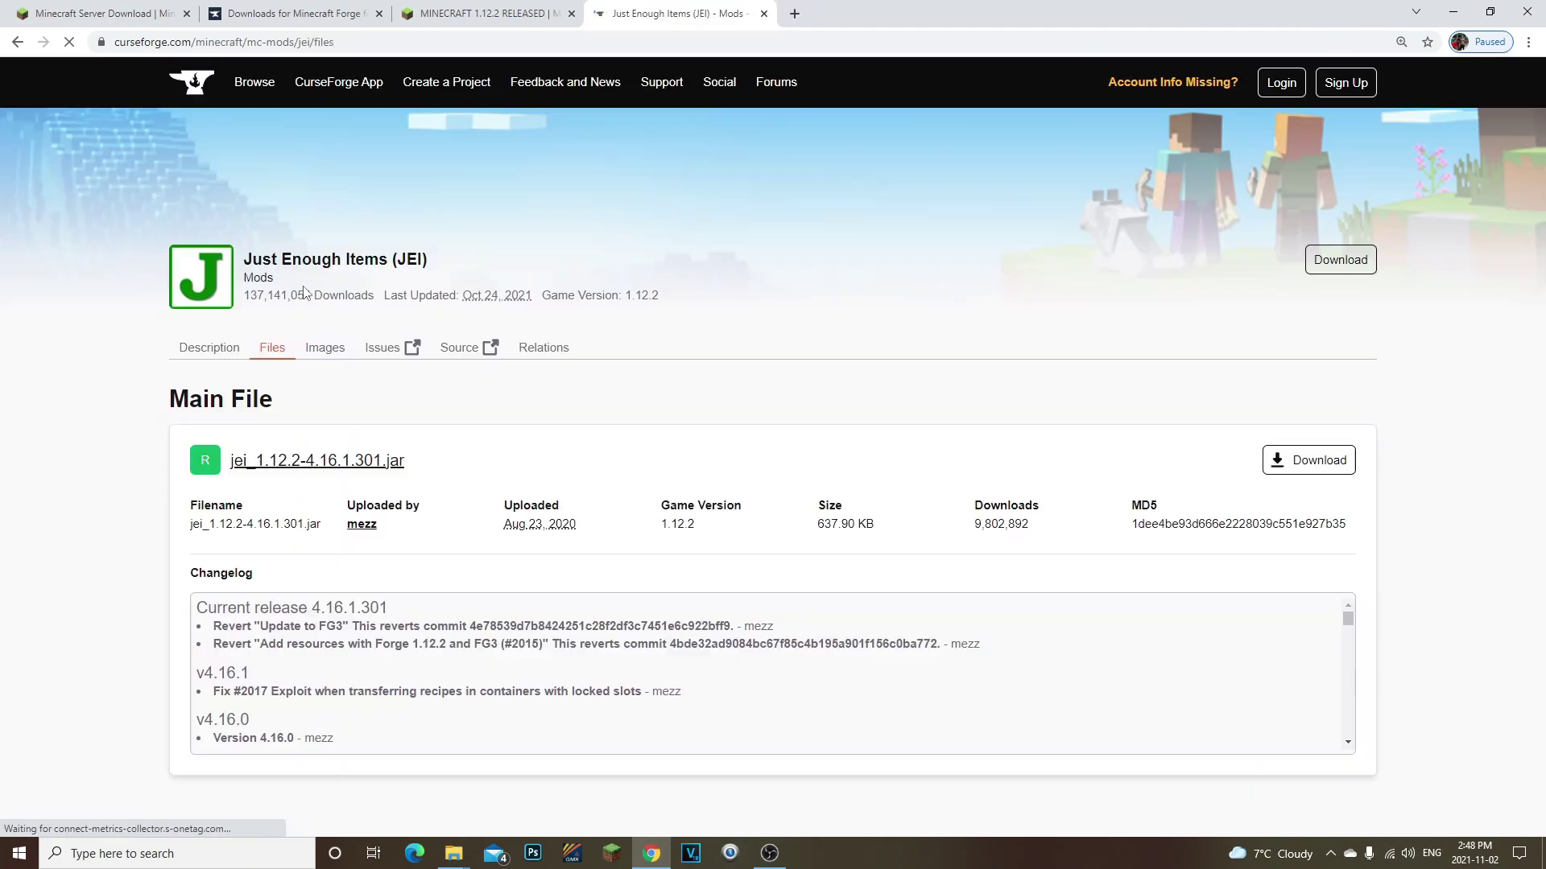
{"action": "scroll", "coordinate": [437, 322], "scroll_direction": "down", "scroll_amount": 5}
{"action": "scroll", "coordinate": [437, 322], "scroll_direction": "down", "scroll_amount": 10}
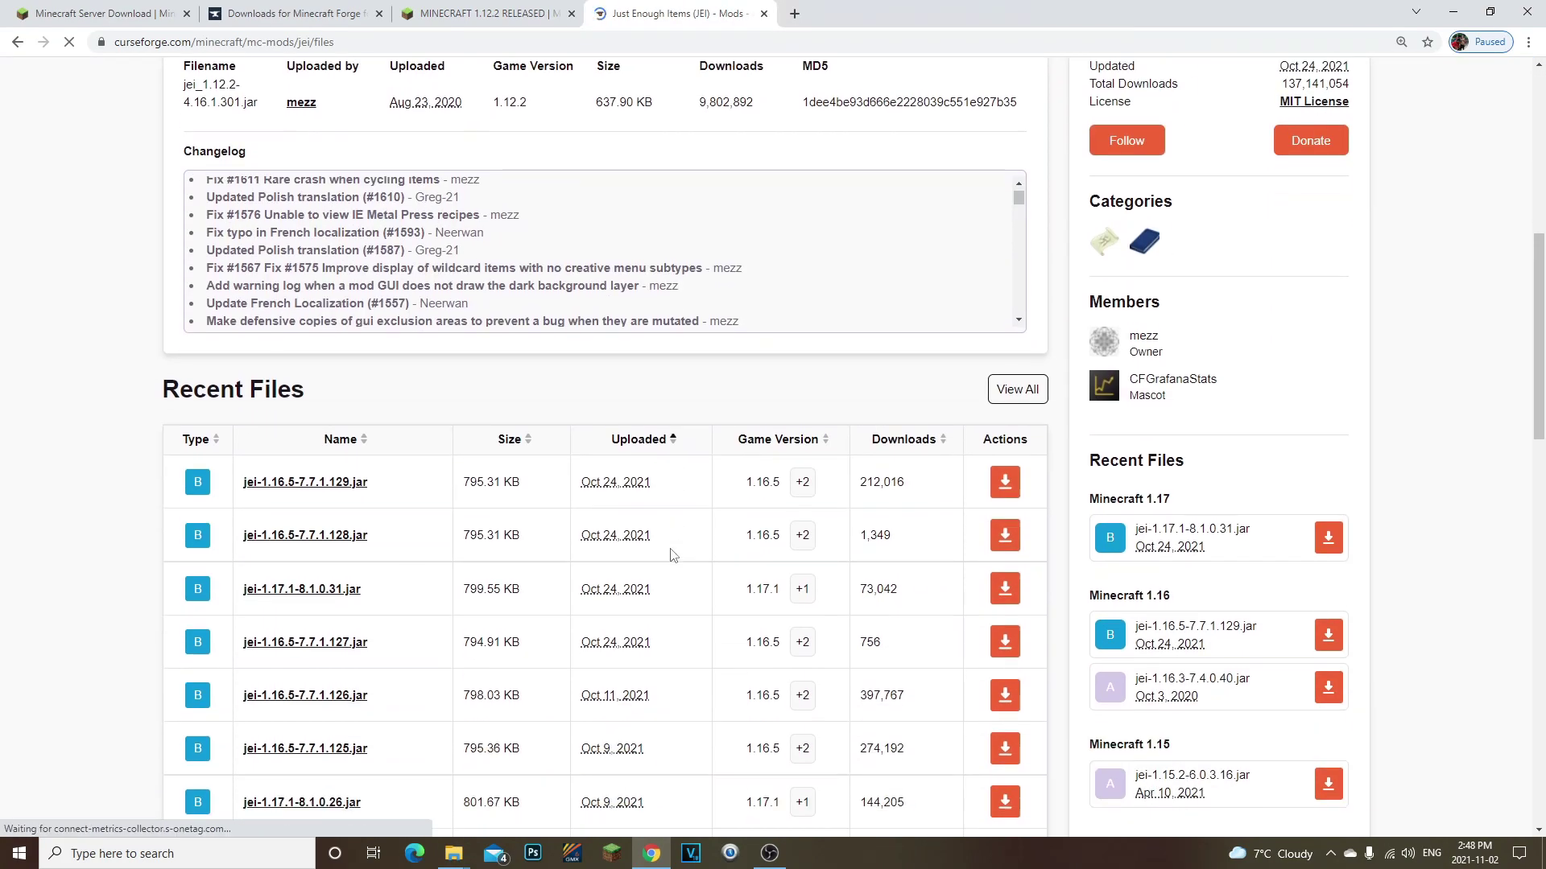
{"action": "scroll", "coordinate": [761, 600], "scroll_direction": "down", "scroll_amount": 10}
{"action": "scroll", "coordinate": [761, 599], "scroll_direction": "up", "scroll_amount": 12}
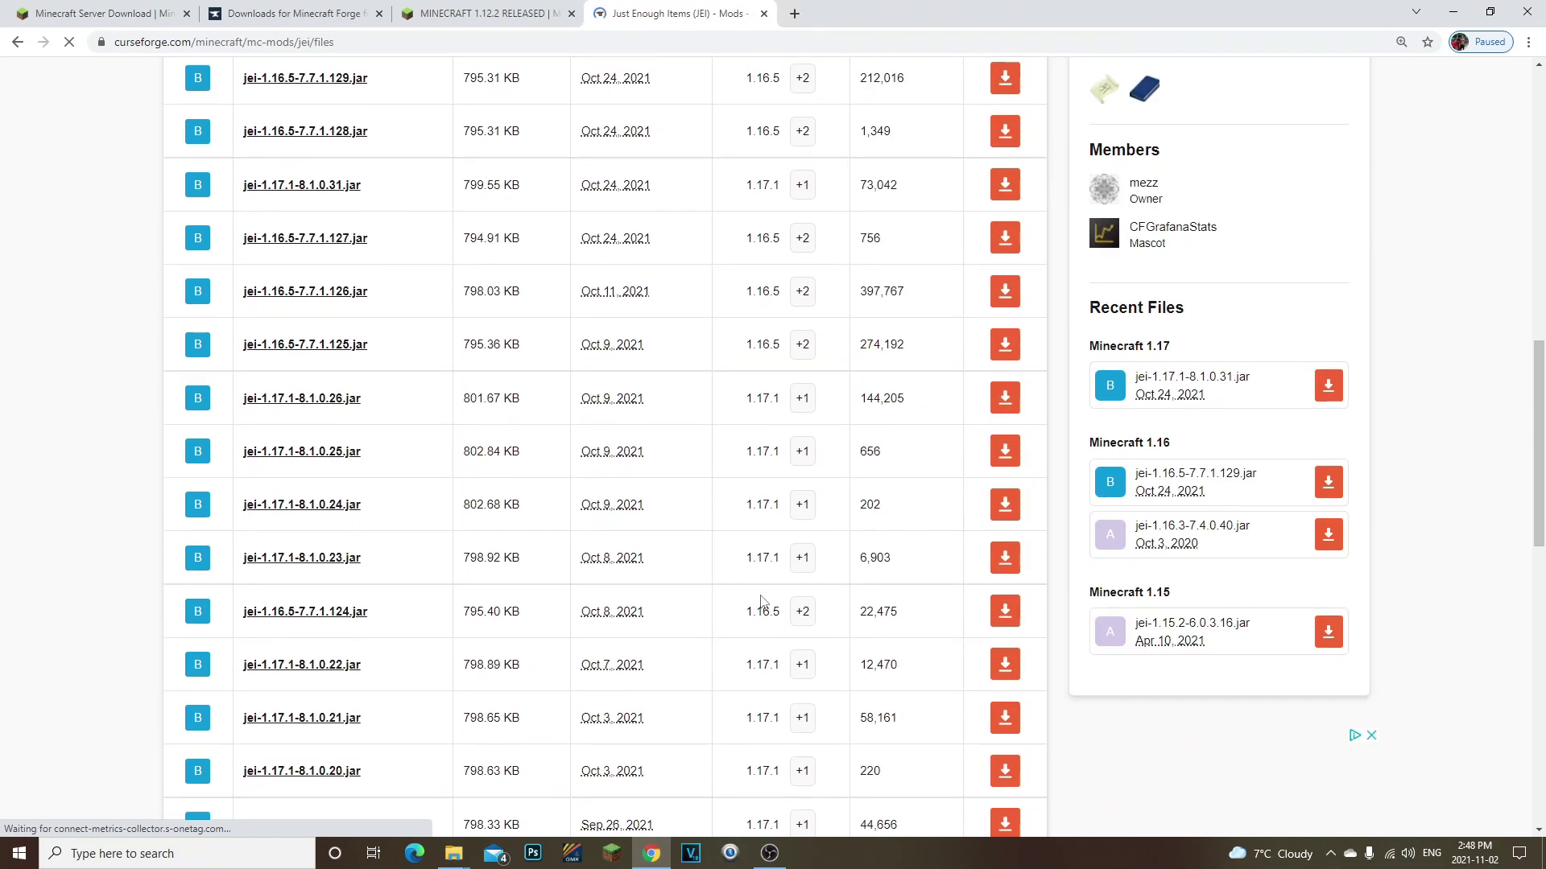
{"action": "scroll", "coordinate": [790, 423], "scroll_direction": "down", "scroll_amount": 7}
{"action": "scroll", "coordinate": [790, 423], "scroll_direction": "up", "scroll_amount": 8}
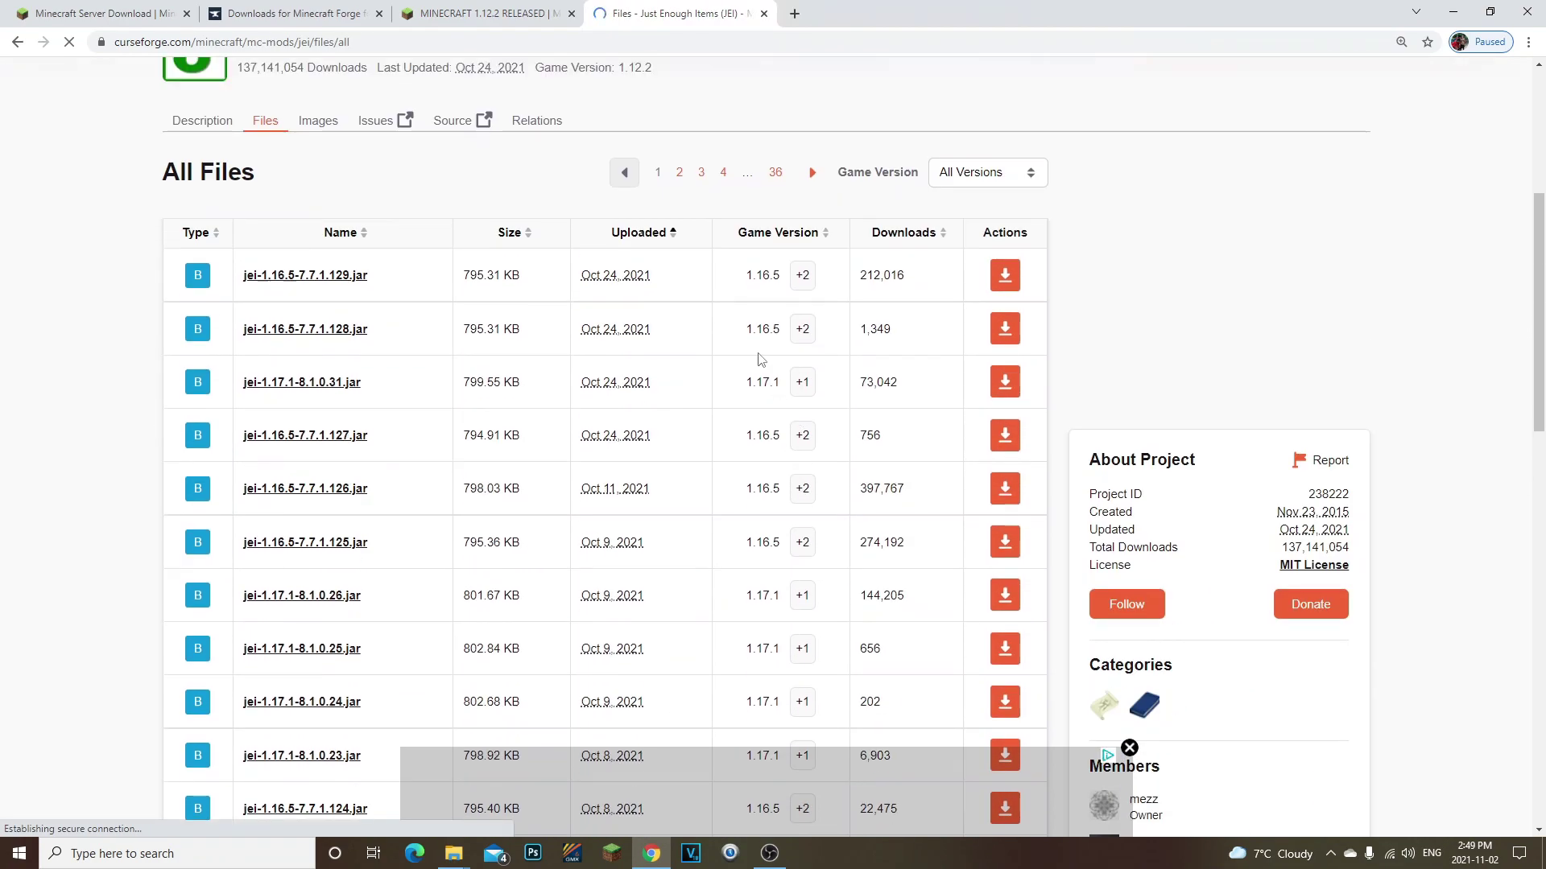
Look through further pages of the JEI file list, and filter it to game version 1.12.2.
{"action": "left_click", "coordinate": [679, 256]}
{"action": "scroll", "coordinate": [850, 576], "scroll_direction": "down", "scroll_amount": 12}
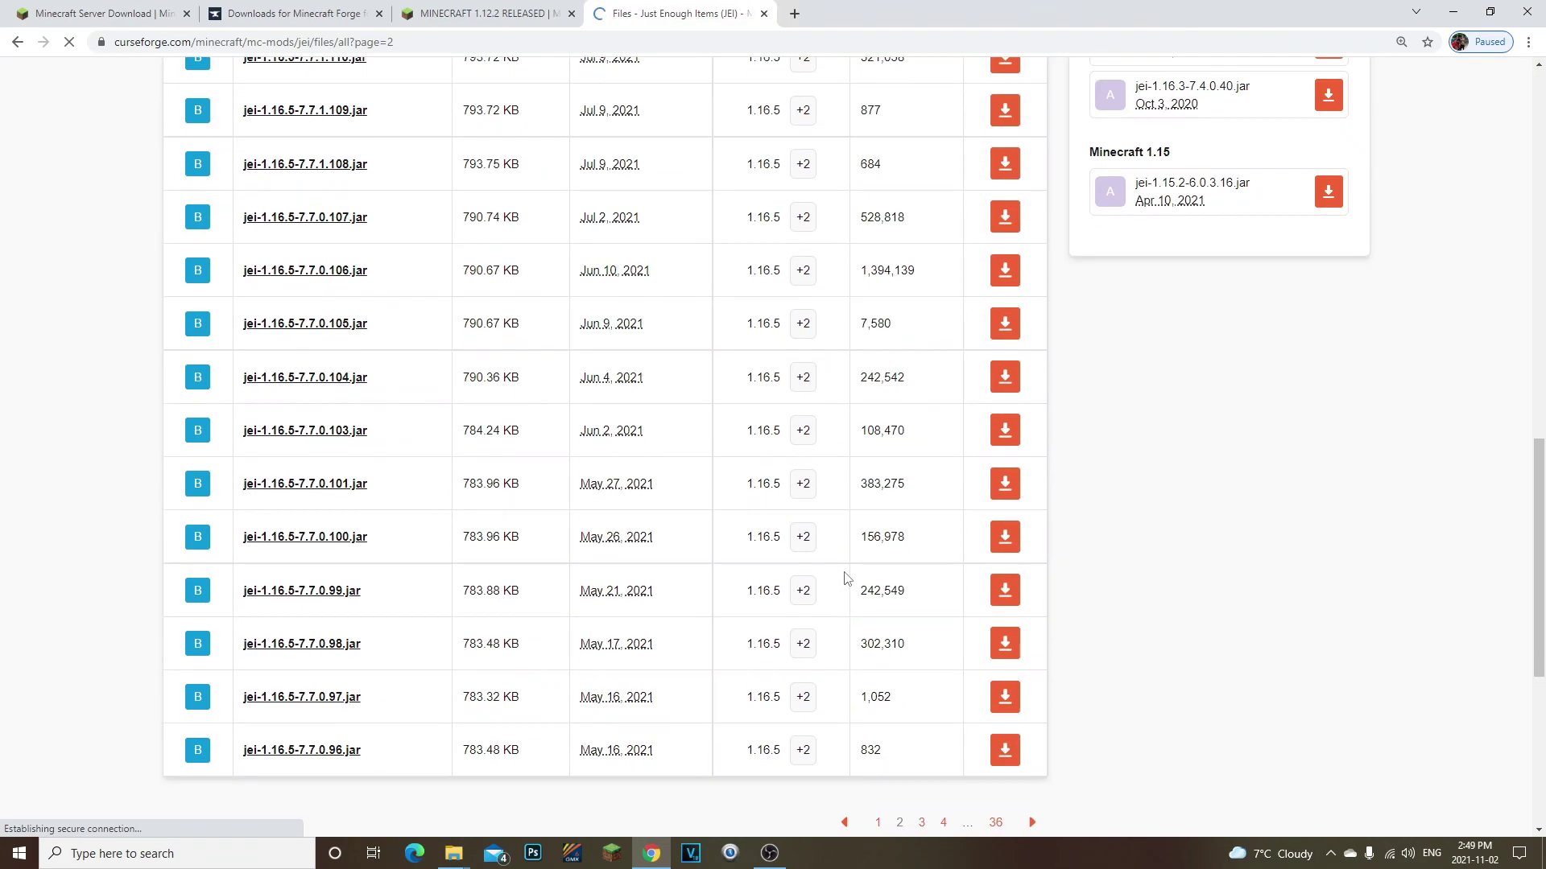
{"action": "scroll", "coordinate": [847, 578], "scroll_direction": "up", "scroll_amount": 11}
{"action": "left_click", "coordinate": [723, 252]}
{"action": "left_click", "coordinate": [1016, 575]}
{"action": "scroll", "coordinate": [992, 477], "scroll_direction": "down", "scroll_amount": 4}
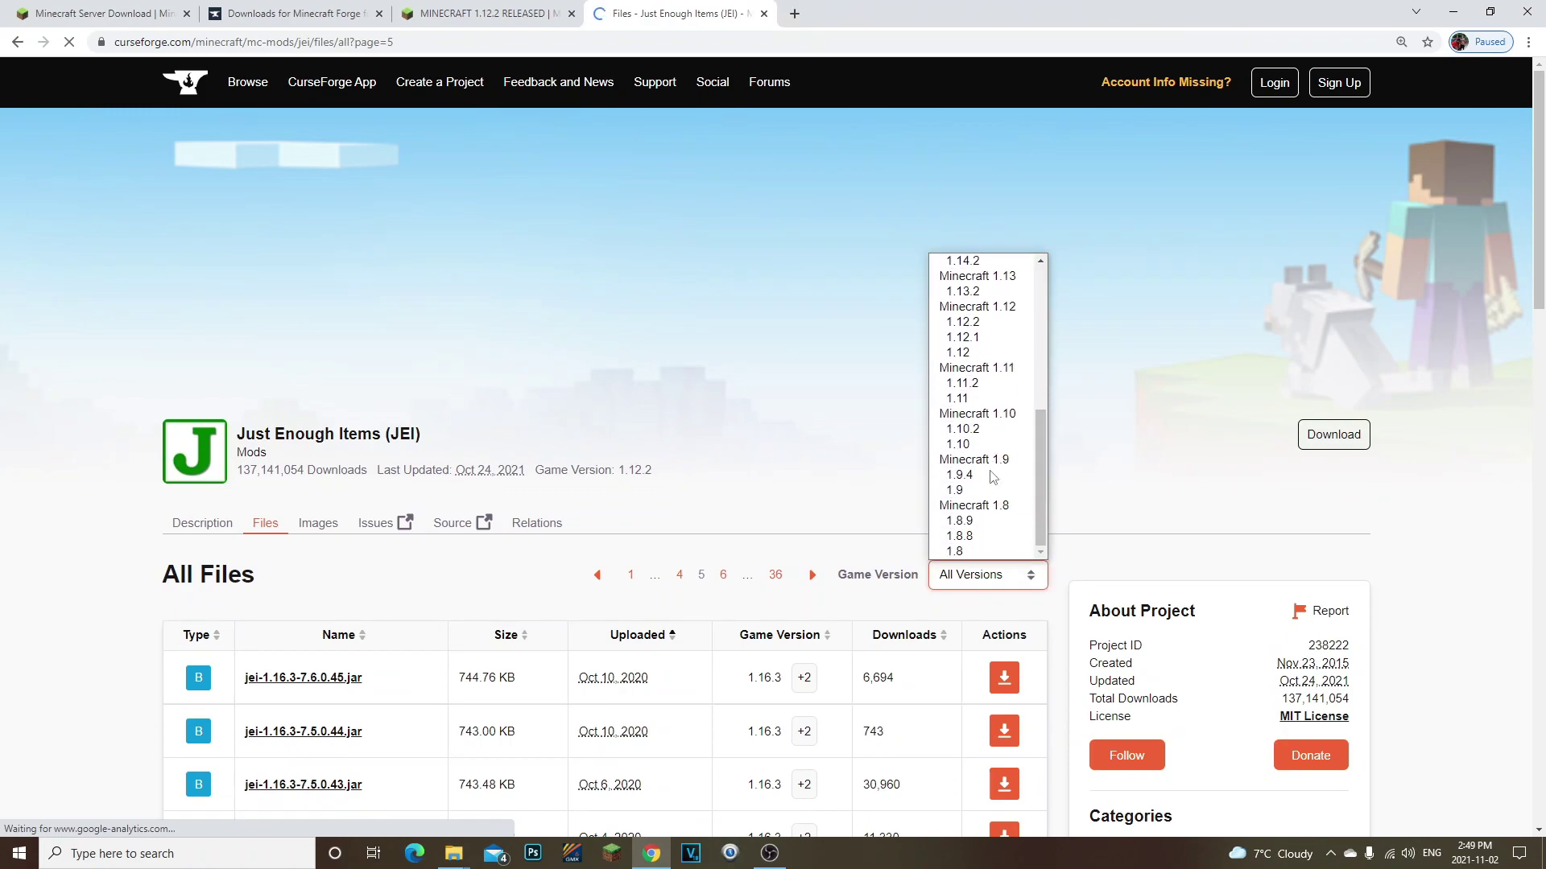
{"action": "scroll", "coordinate": [997, 483], "scroll_direction": "up", "scroll_amount": 4}
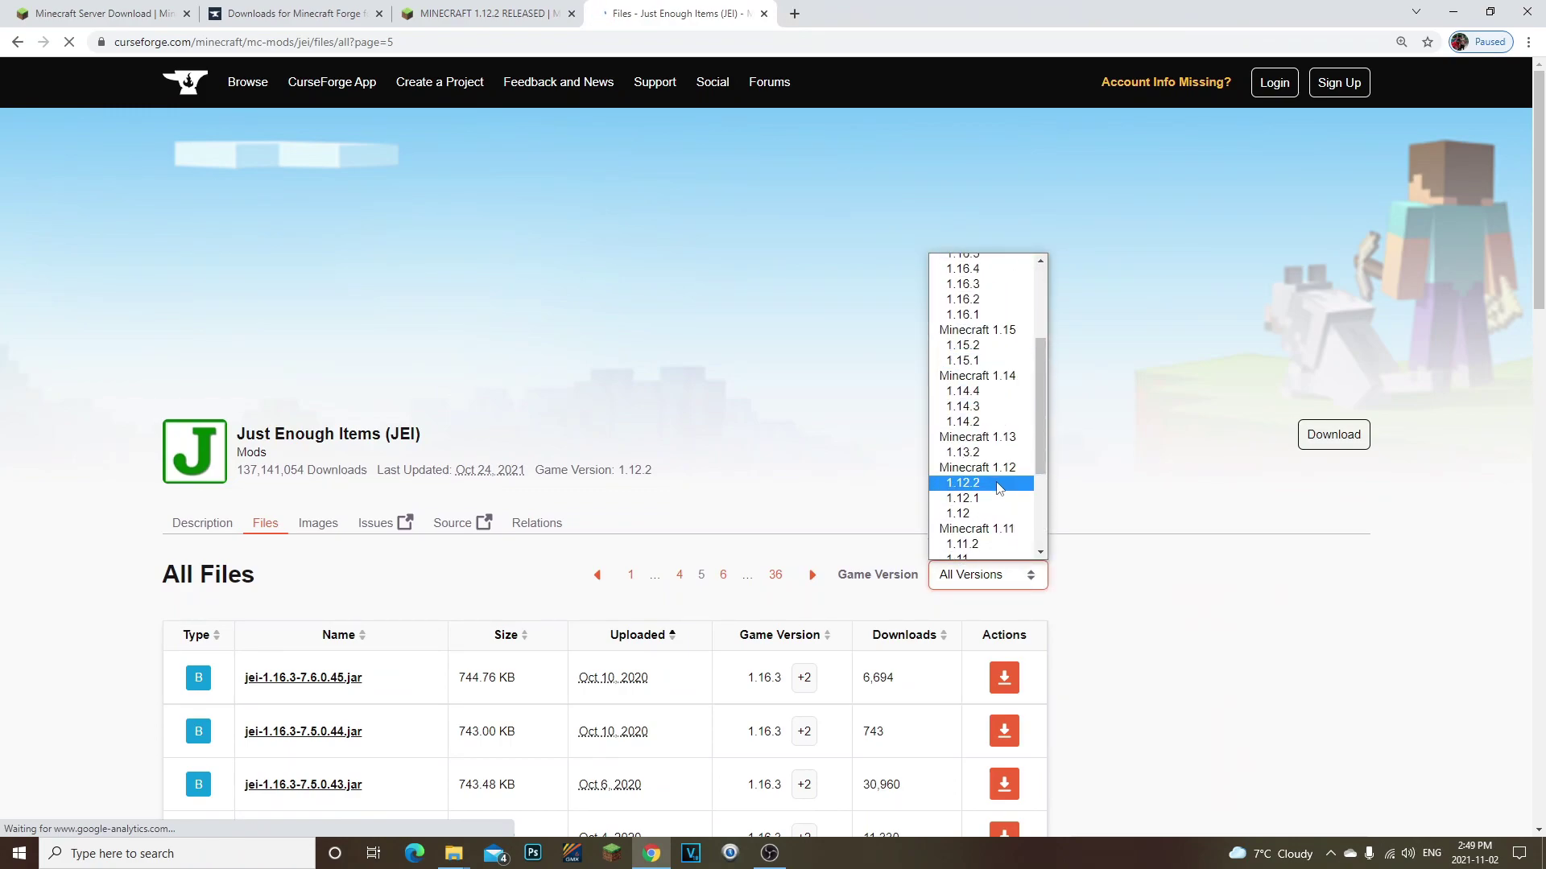
{"action": "left_click", "coordinate": [998, 483]}
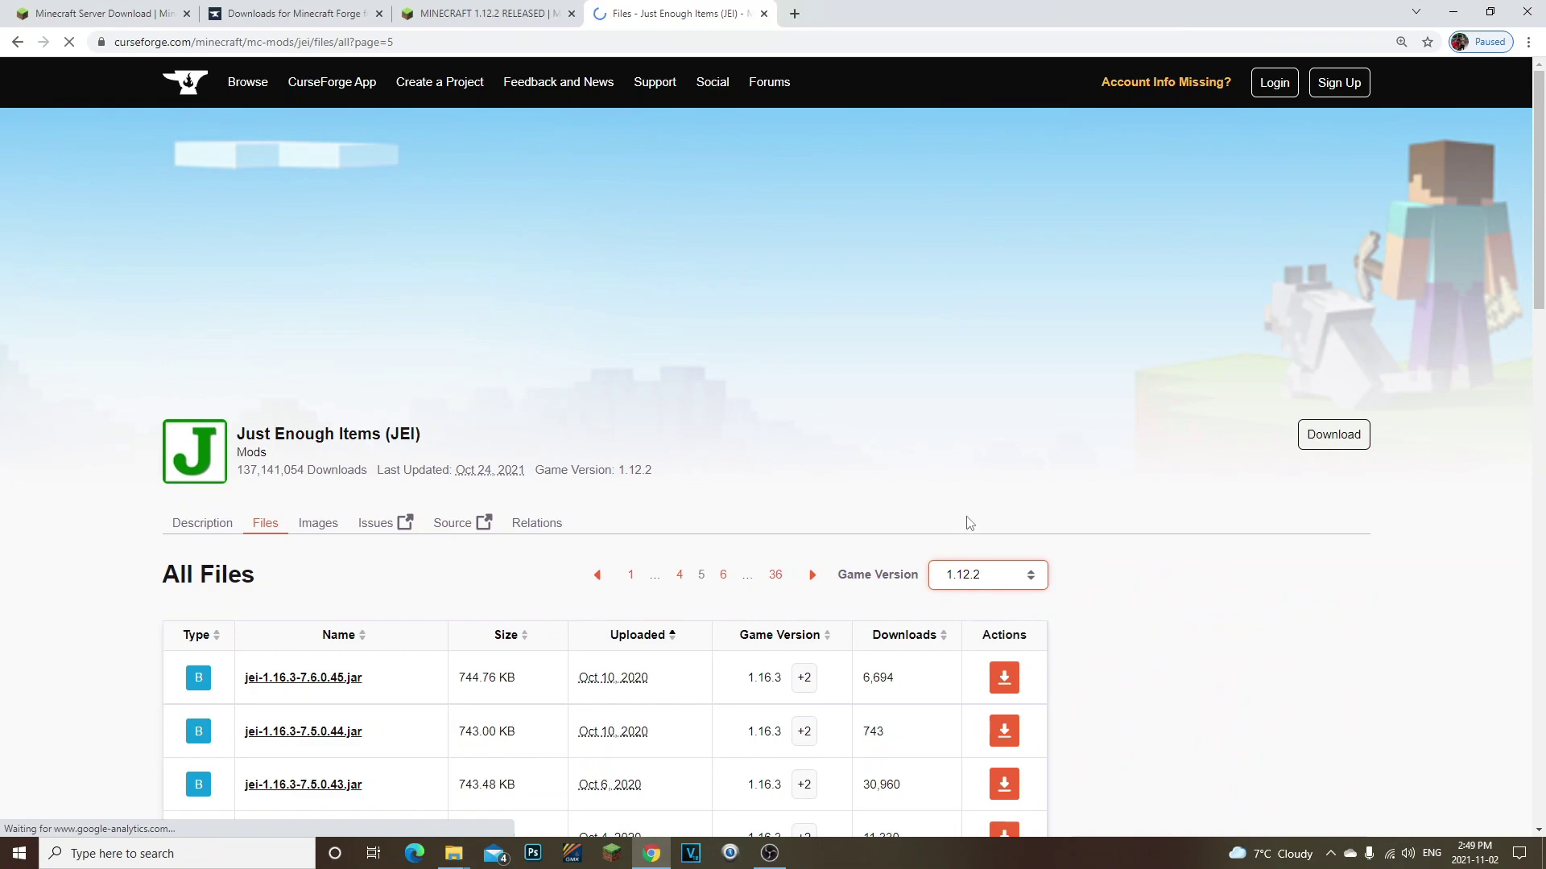
{"action": "scroll", "coordinate": [970, 523], "scroll_direction": "down", "scroll_amount": 4}
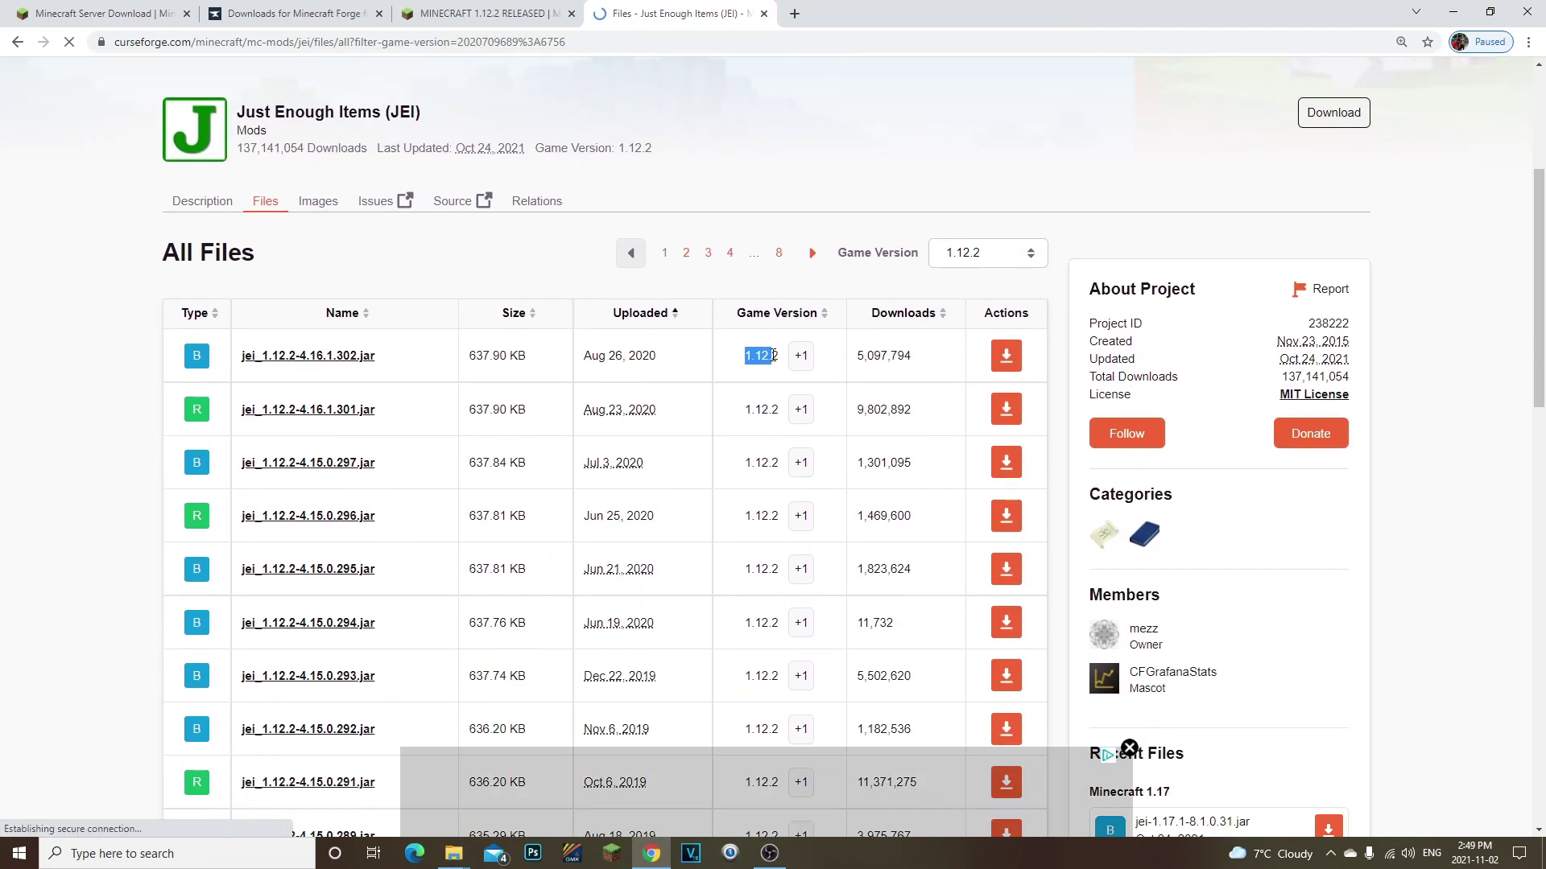
Open the details page of jei_1.12.2-4.16.1.302.jar and download the file.
{"action": "left_click", "coordinate": [310, 362]}
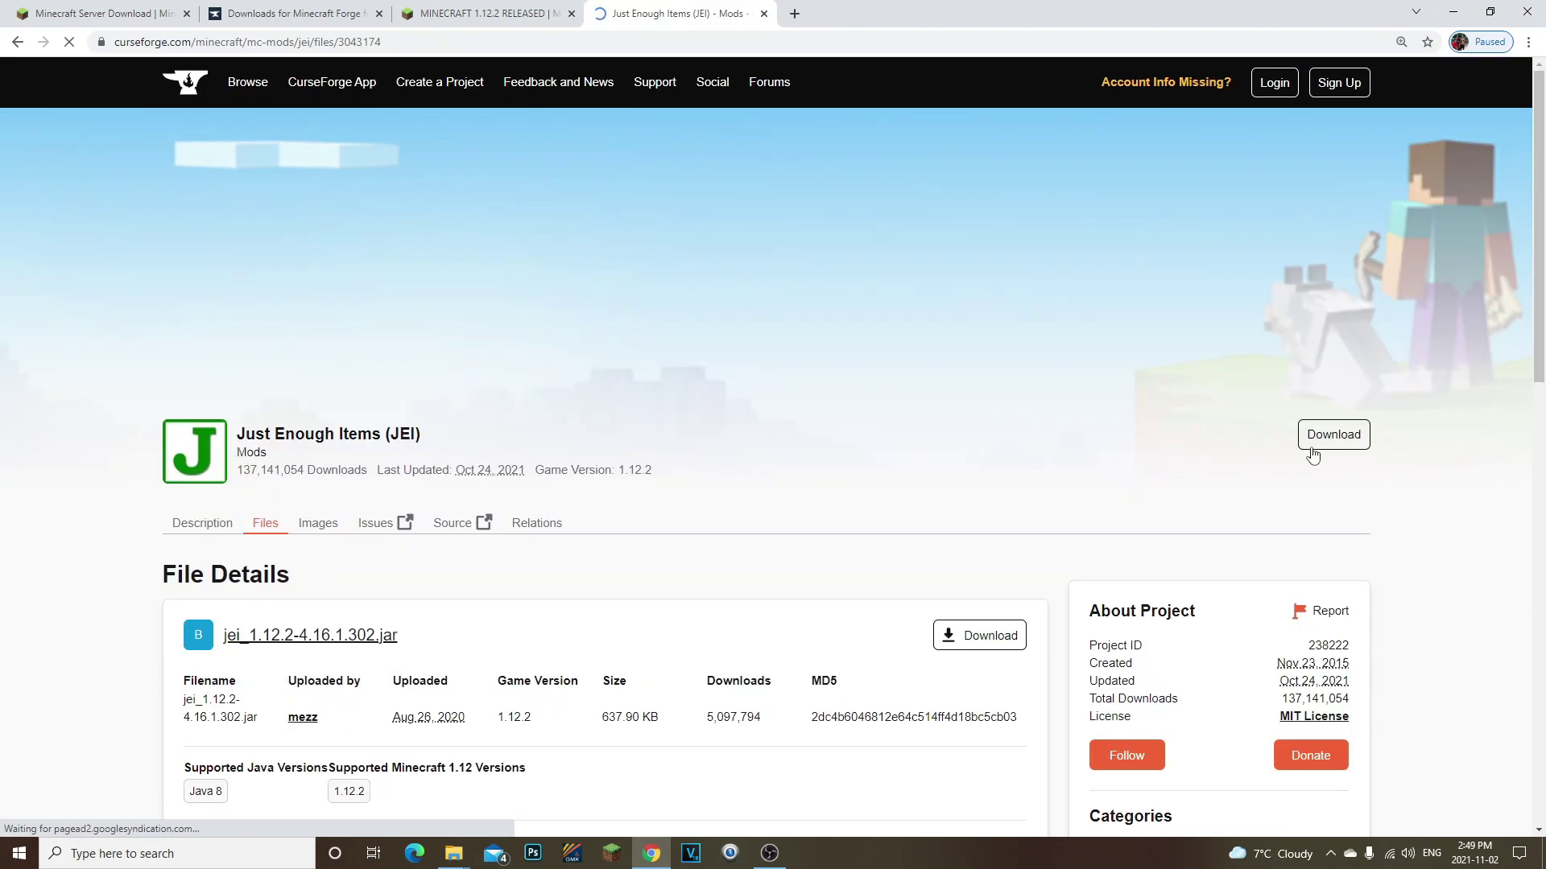
{"action": "scroll", "coordinate": [1334, 442], "scroll_direction": "down", "scroll_amount": 3}
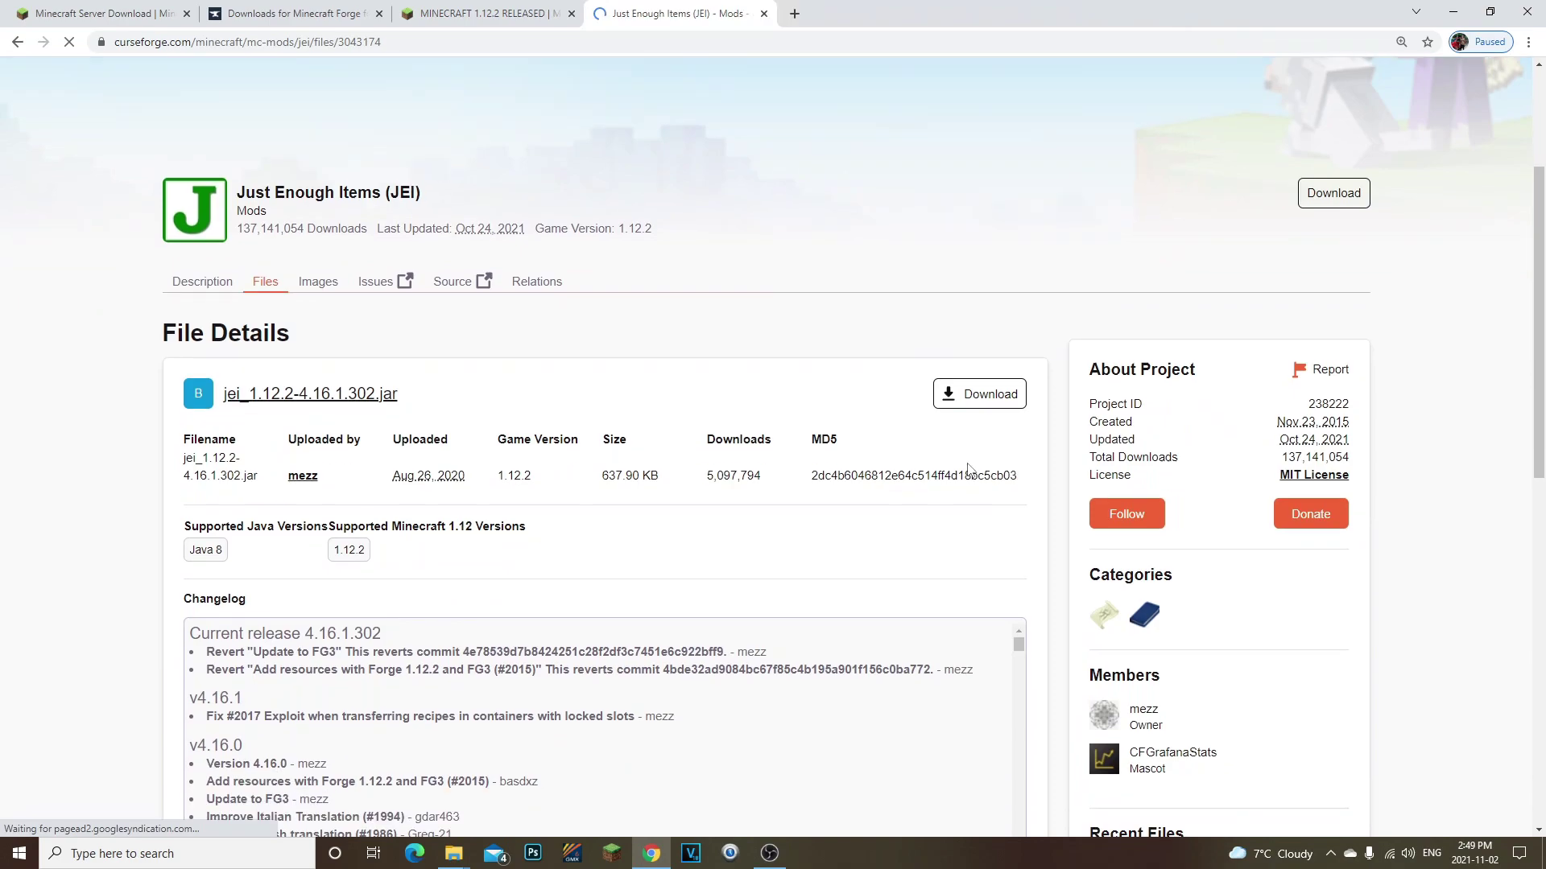
{"action": "left_click", "coordinate": [969, 407]}
{"action": "left_click_drag", "start_coordinate": [1049, 524], "coordinate": [1251, 523]}
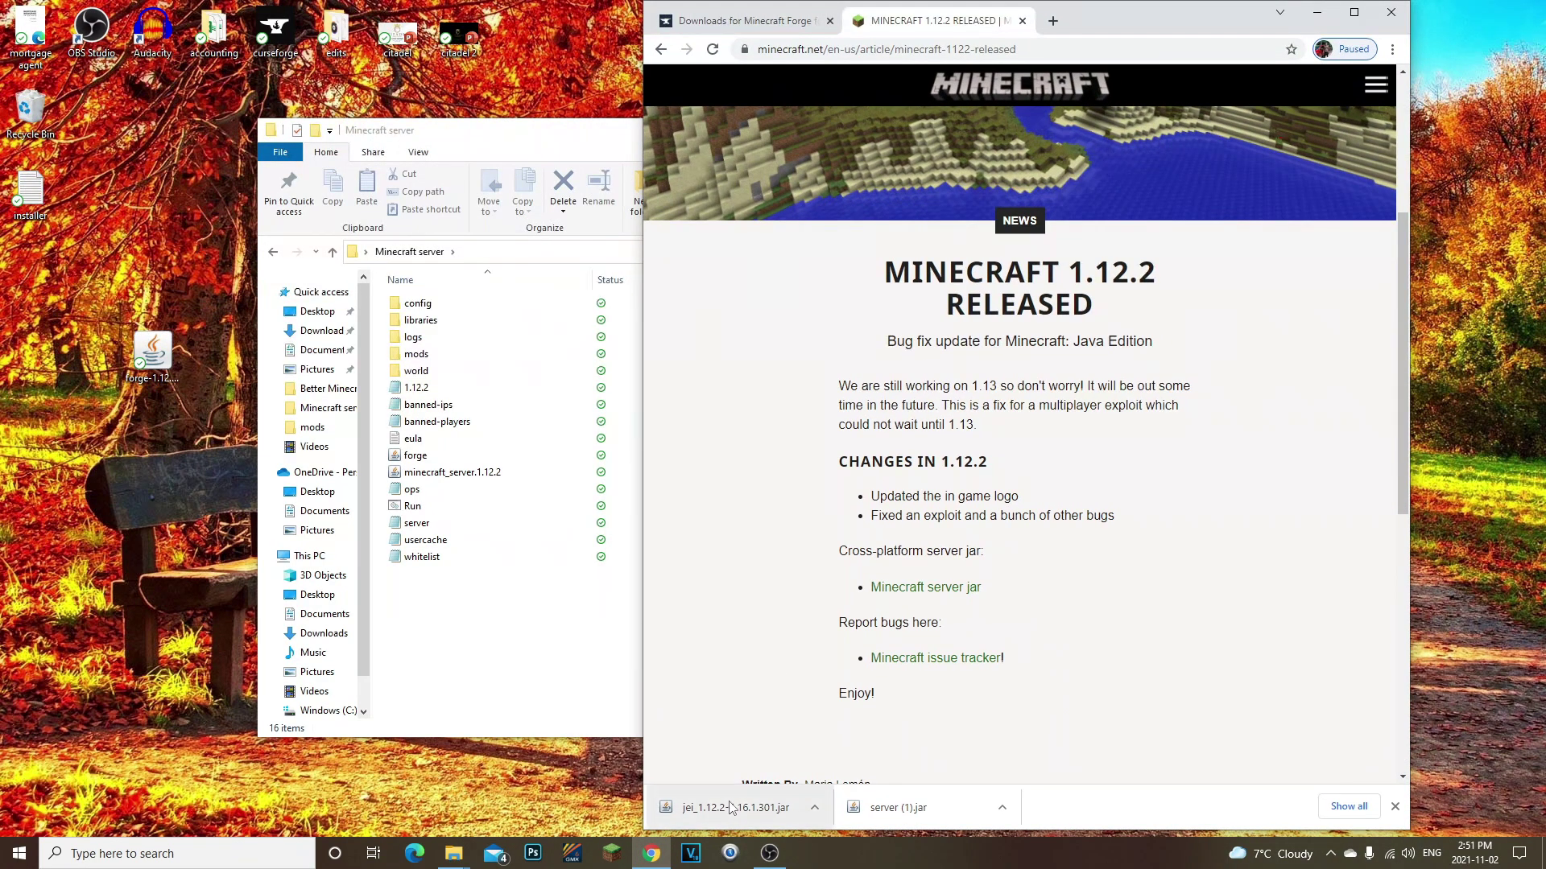
Put the downloaded jei_1.12.2-4.16.1.301.jar on the desktop, then dismiss the downloads bar and minimize the browser.
{"action": "left_click_drag", "start_coordinate": [730, 807], "coordinate": [213, 523]}
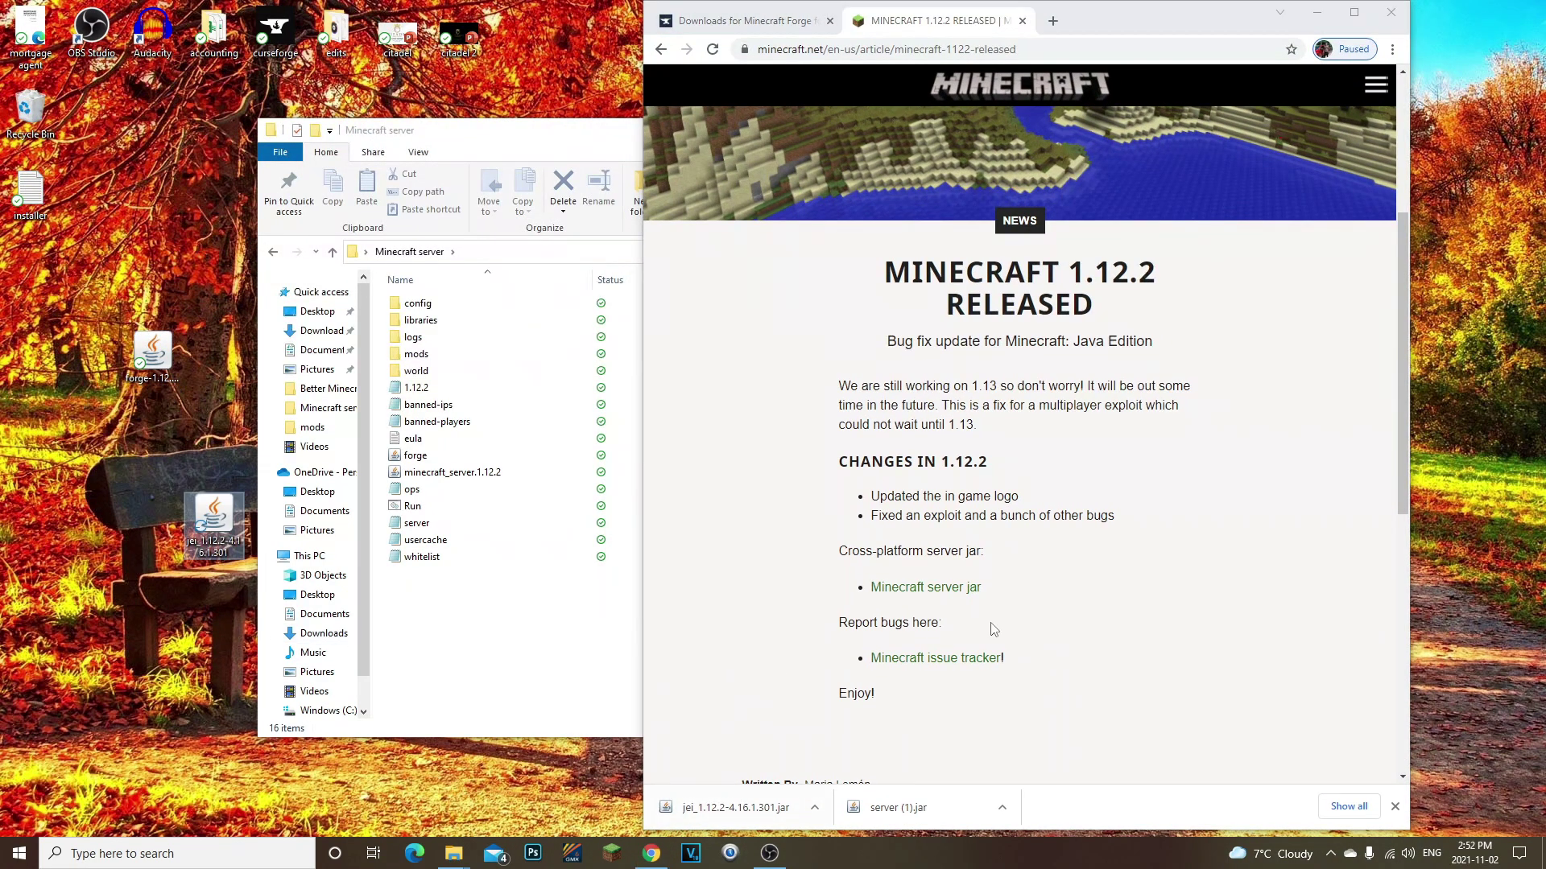
{"action": "left_click", "coordinate": [1395, 814]}
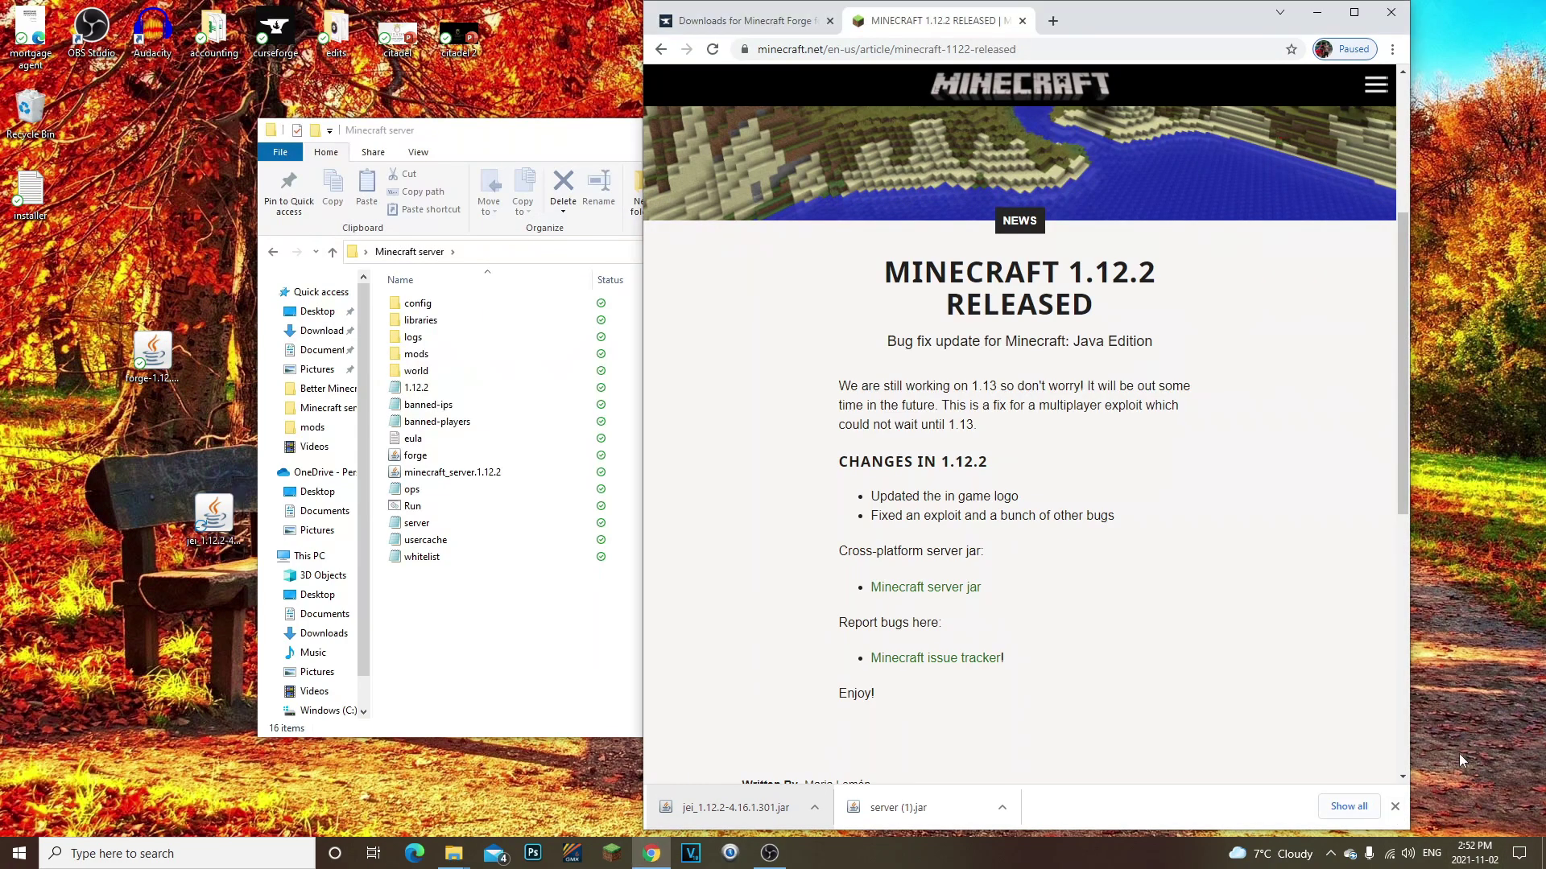
{"action": "left_click", "coordinate": [1395, 806]}
{"action": "left_click", "coordinate": [1317, 12]}
Copy the JEI jar from the desktop into the mods folder inside the Minecraft server folder.
{"action": "left_click", "coordinate": [211, 520]}
{"action": "right_click", "coordinate": [216, 525]}
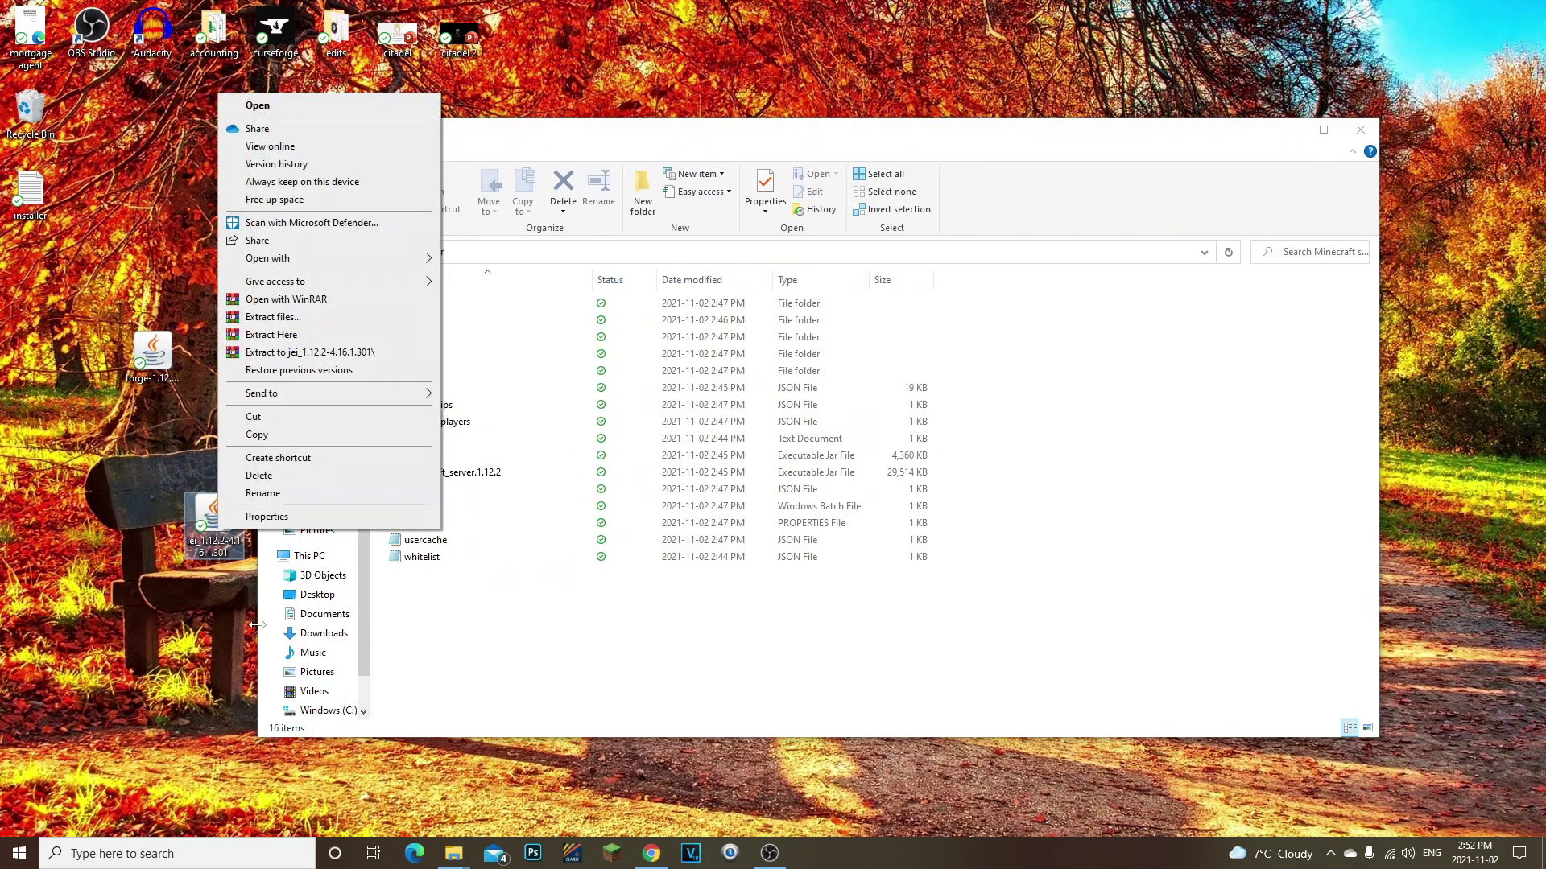
{"action": "left_click", "coordinate": [256, 435]}
{"action": "double_click", "coordinate": [432, 355]}
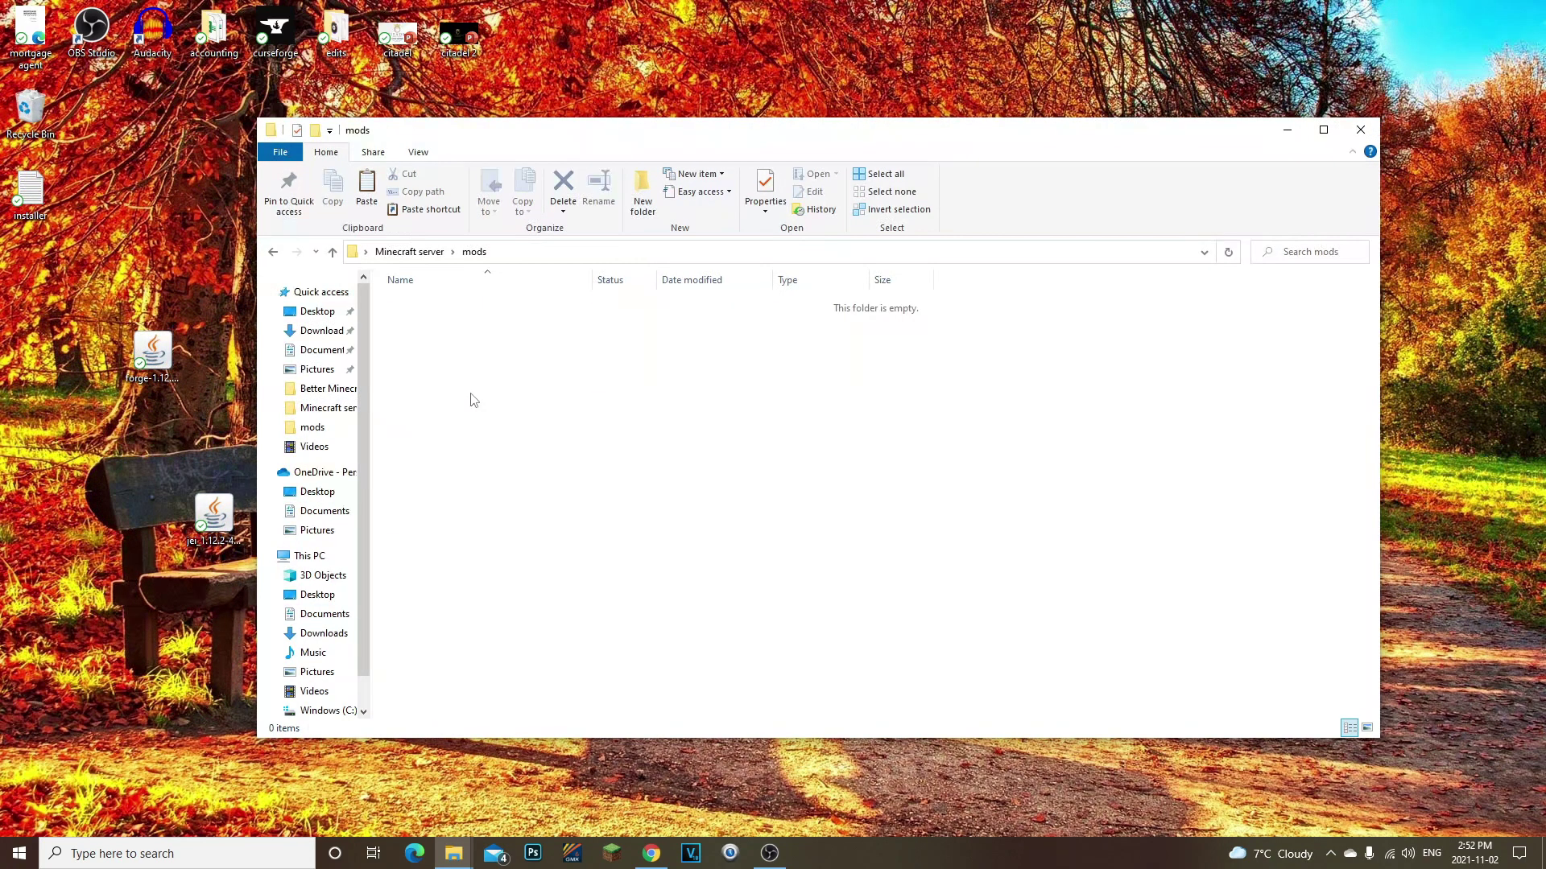
{"action": "right_click", "coordinate": [473, 399]}
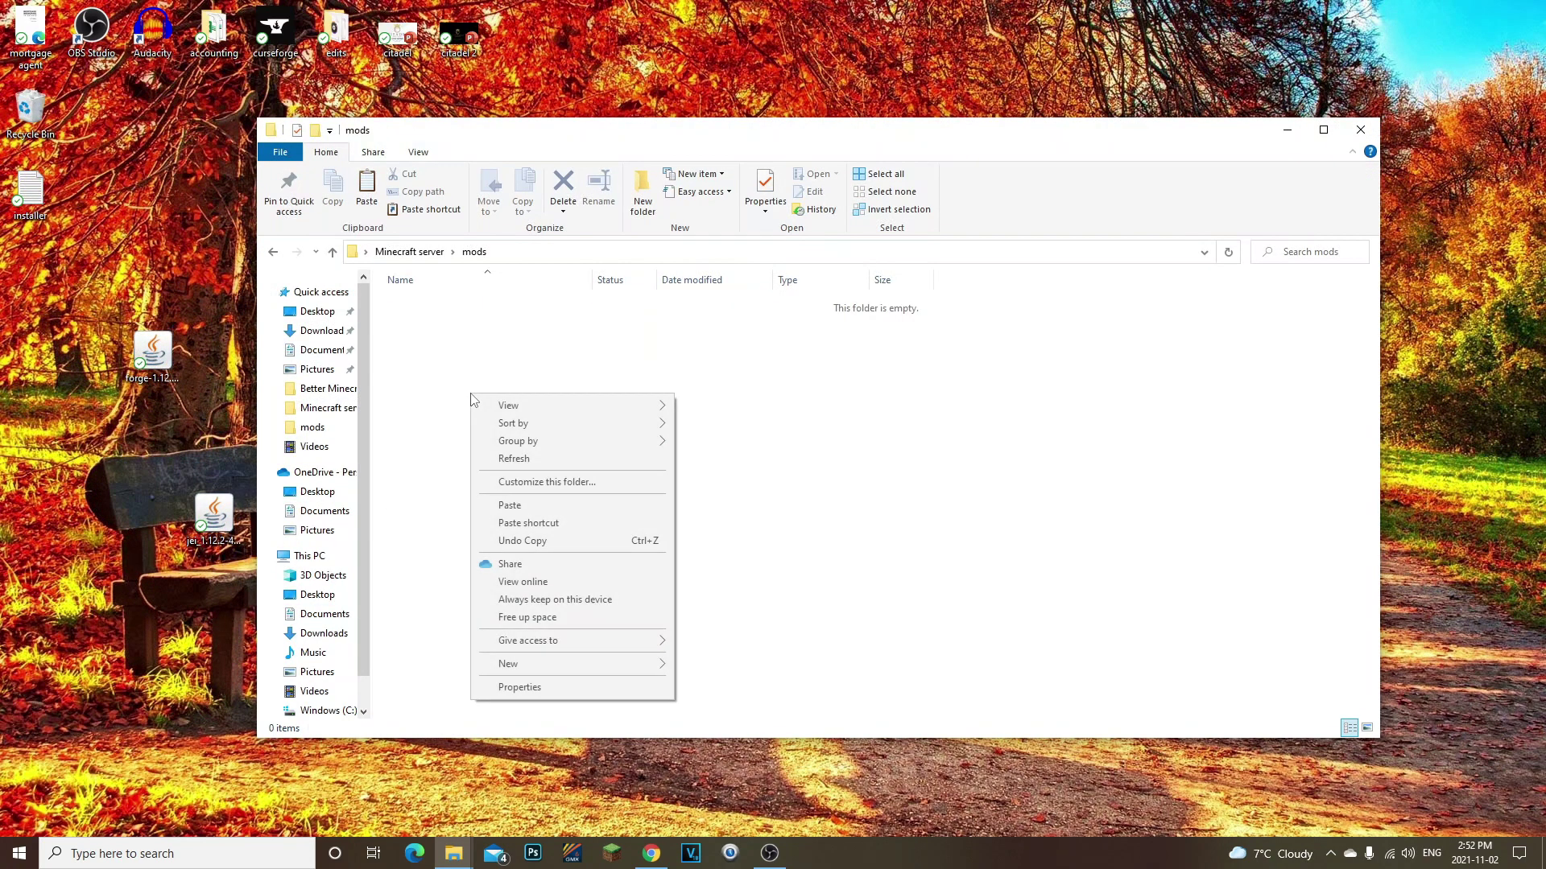
{"action": "left_click", "coordinate": [510, 505]}
Reposition the file window and go back from the mods folder to the Minecraft server folder.
{"action": "left_click_drag", "start_coordinate": [590, 153], "coordinate": [801, 180]}
{"action": "left_click_drag", "start_coordinate": [957, 156], "coordinate": [844, 160]}
{"action": "left_click", "coordinate": [374, 284]}
{"action": "left_click", "coordinate": [372, 285]}
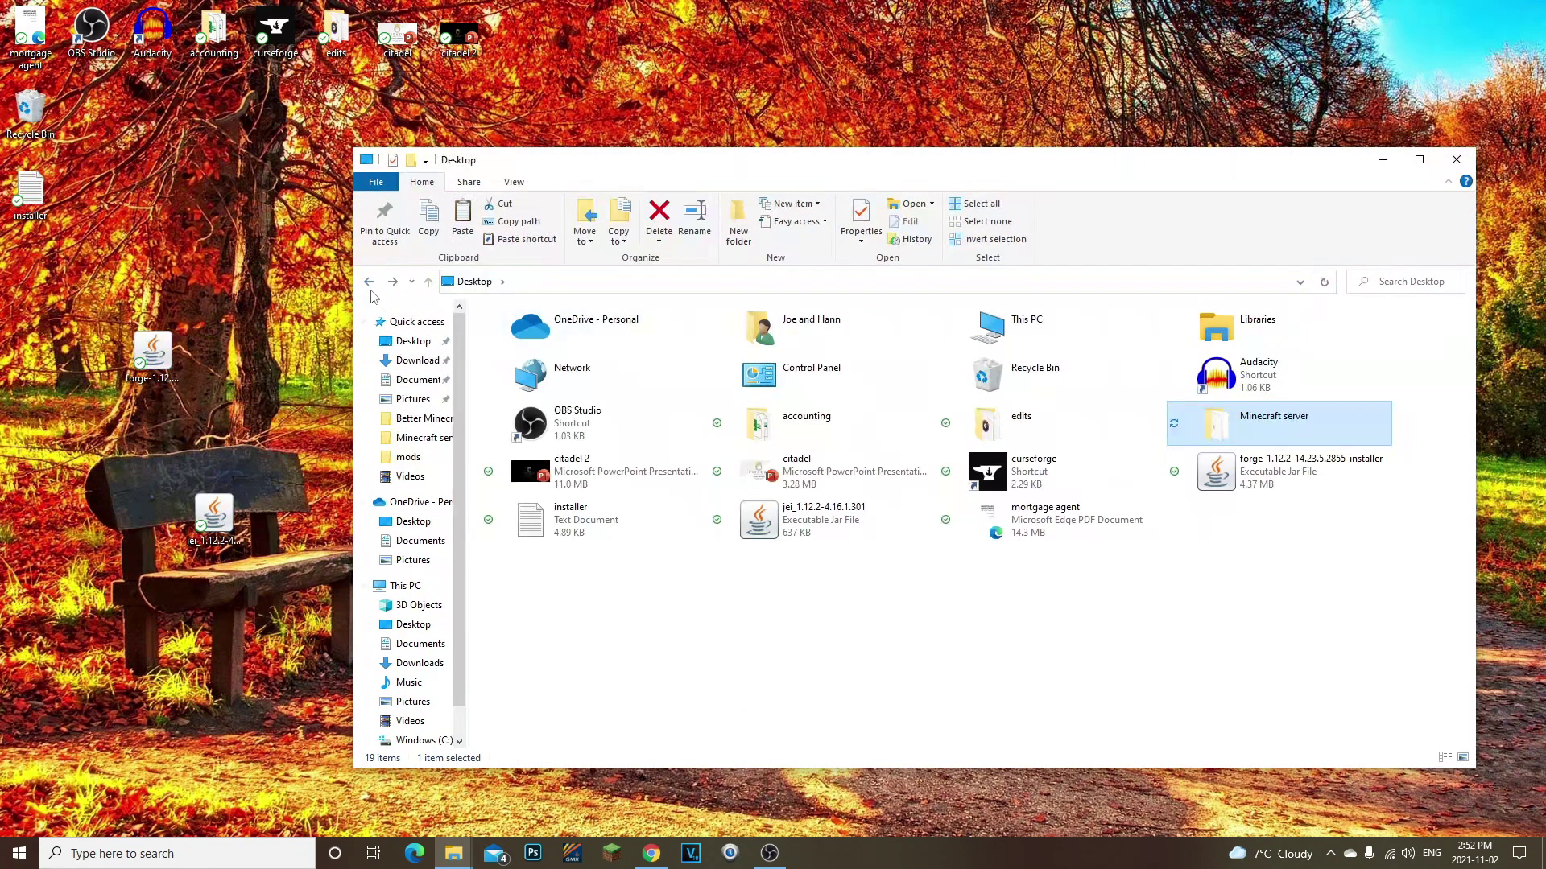
{"action": "left_click", "coordinate": [393, 282]}
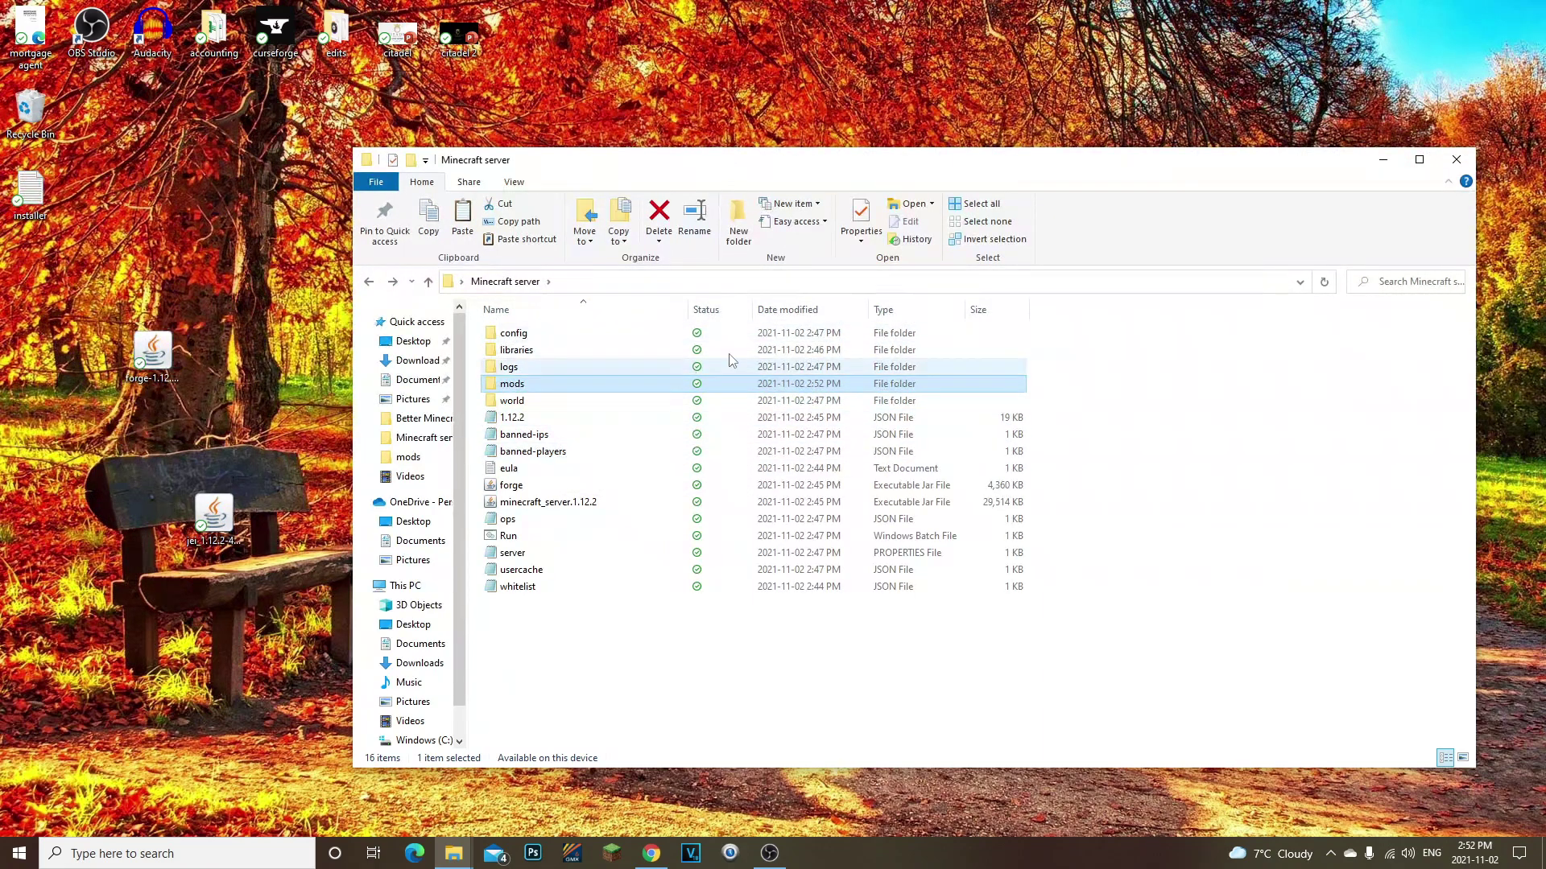
Find the Windows Run dialog through search and use it to open %appdata%.
{"action": "left_click", "coordinate": [177, 853]}
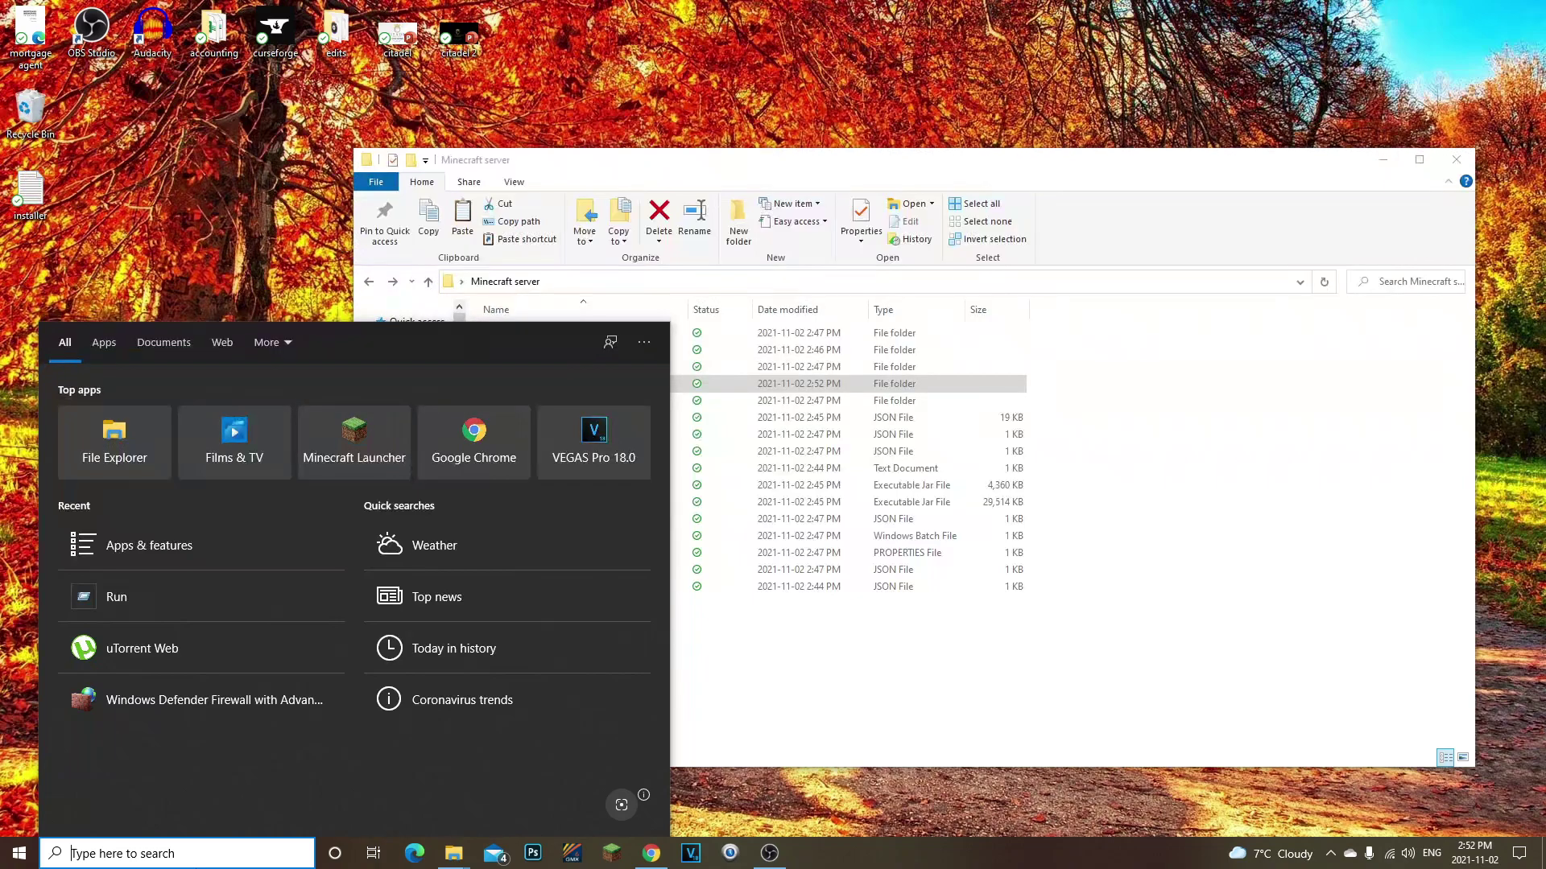
{"action": "type", "text": "run"}
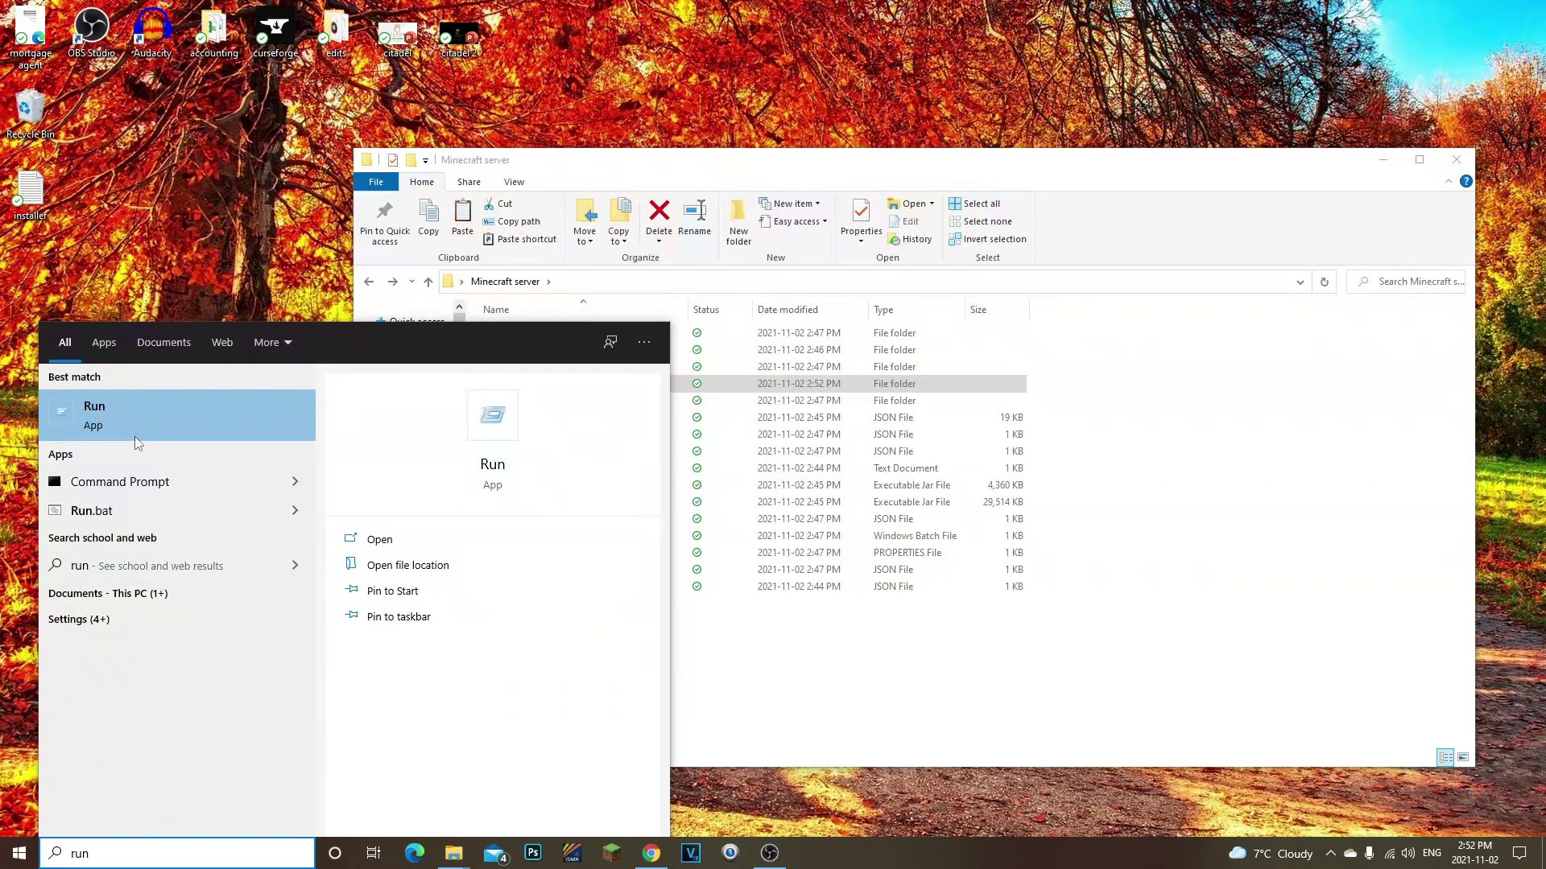
{"action": "left_click", "coordinate": [132, 409]}
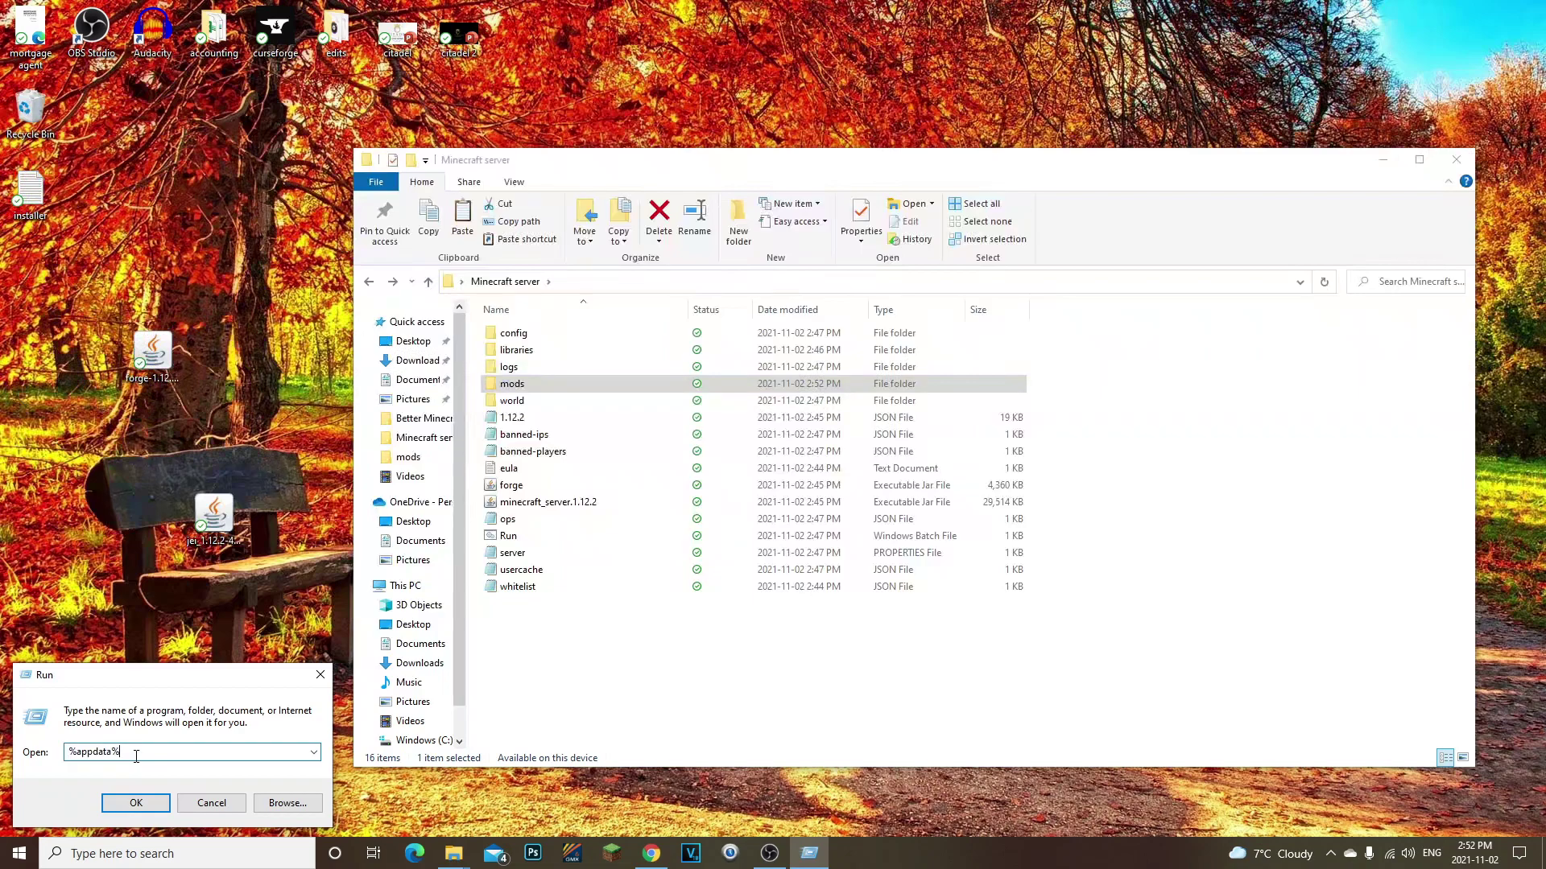
{"action": "left_click", "coordinate": [132, 803]}
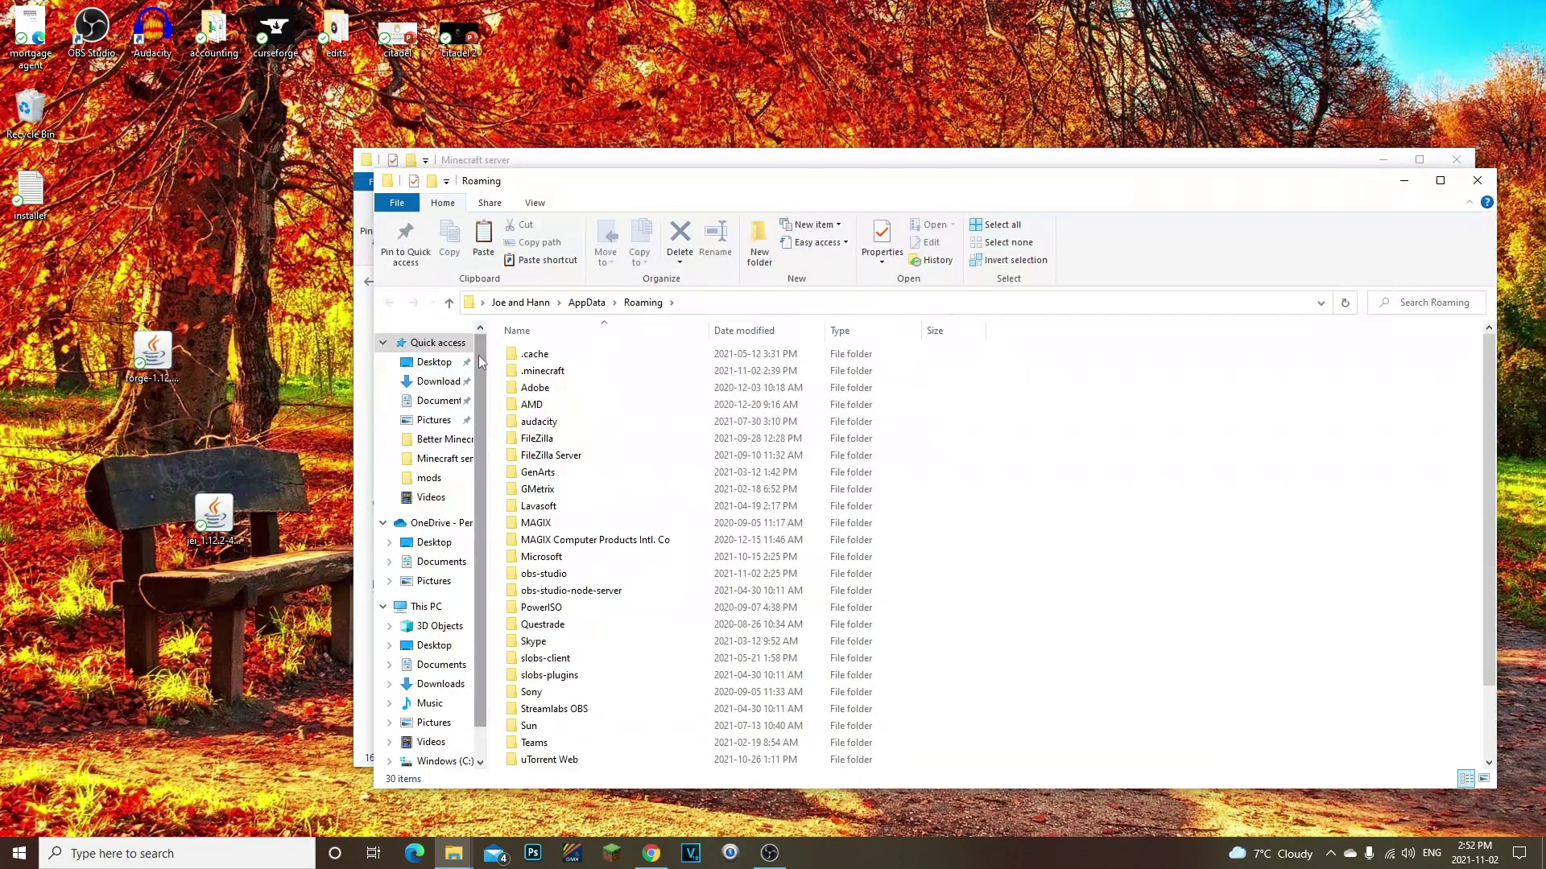
Open the mods folder inside .minecraft and move the JEI jar from the desktop into it.
{"action": "double_click", "coordinate": [581, 372]}
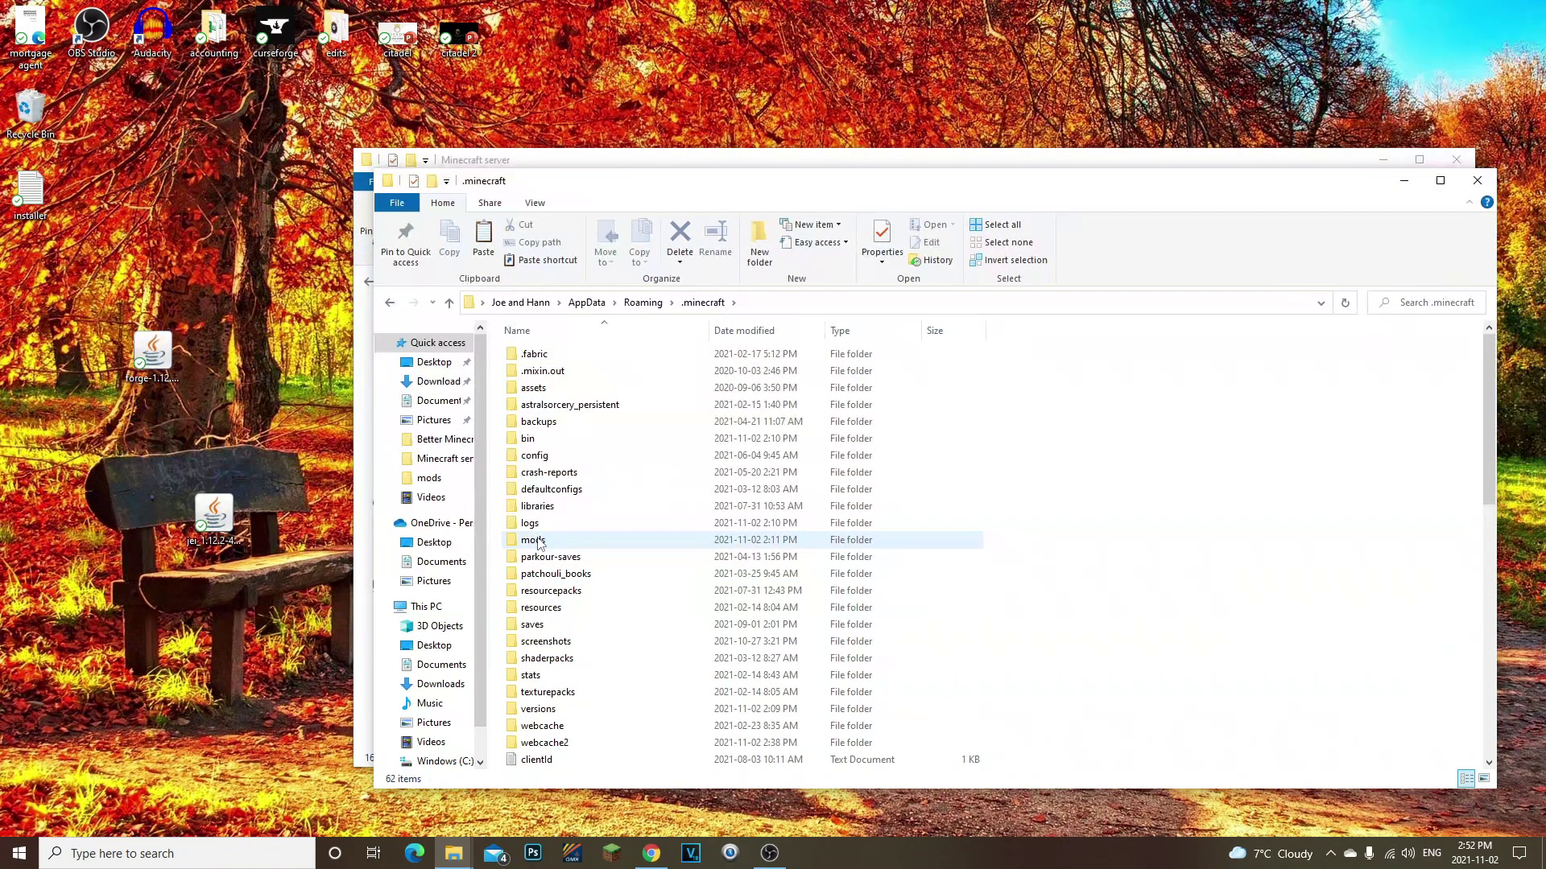
{"action": "double_click", "coordinate": [533, 540]}
{"action": "left_click_drag", "start_coordinate": [214, 491], "coordinate": [673, 577]}
Open the server's mods folder and arrange its window beside the .minecraft mods window to compare their contents.
{"action": "left_click_drag", "start_coordinate": [807, 187], "coordinate": [1324, 304]}
{"action": "double_click", "coordinate": [553, 395]}
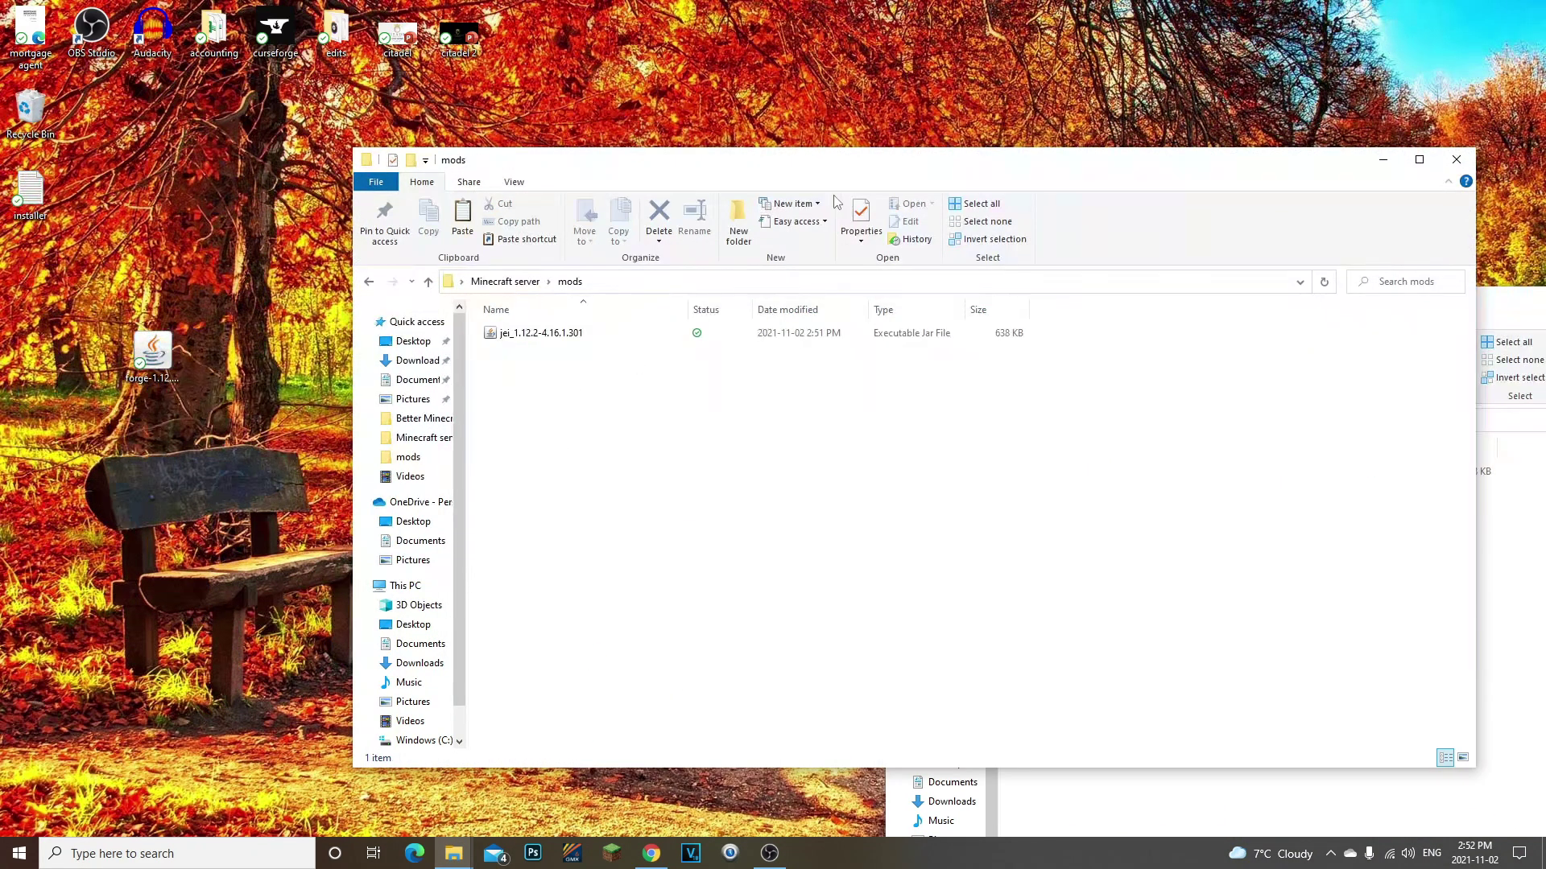
{"action": "left_click_drag", "start_coordinate": [846, 165], "coordinate": [517, 179]}
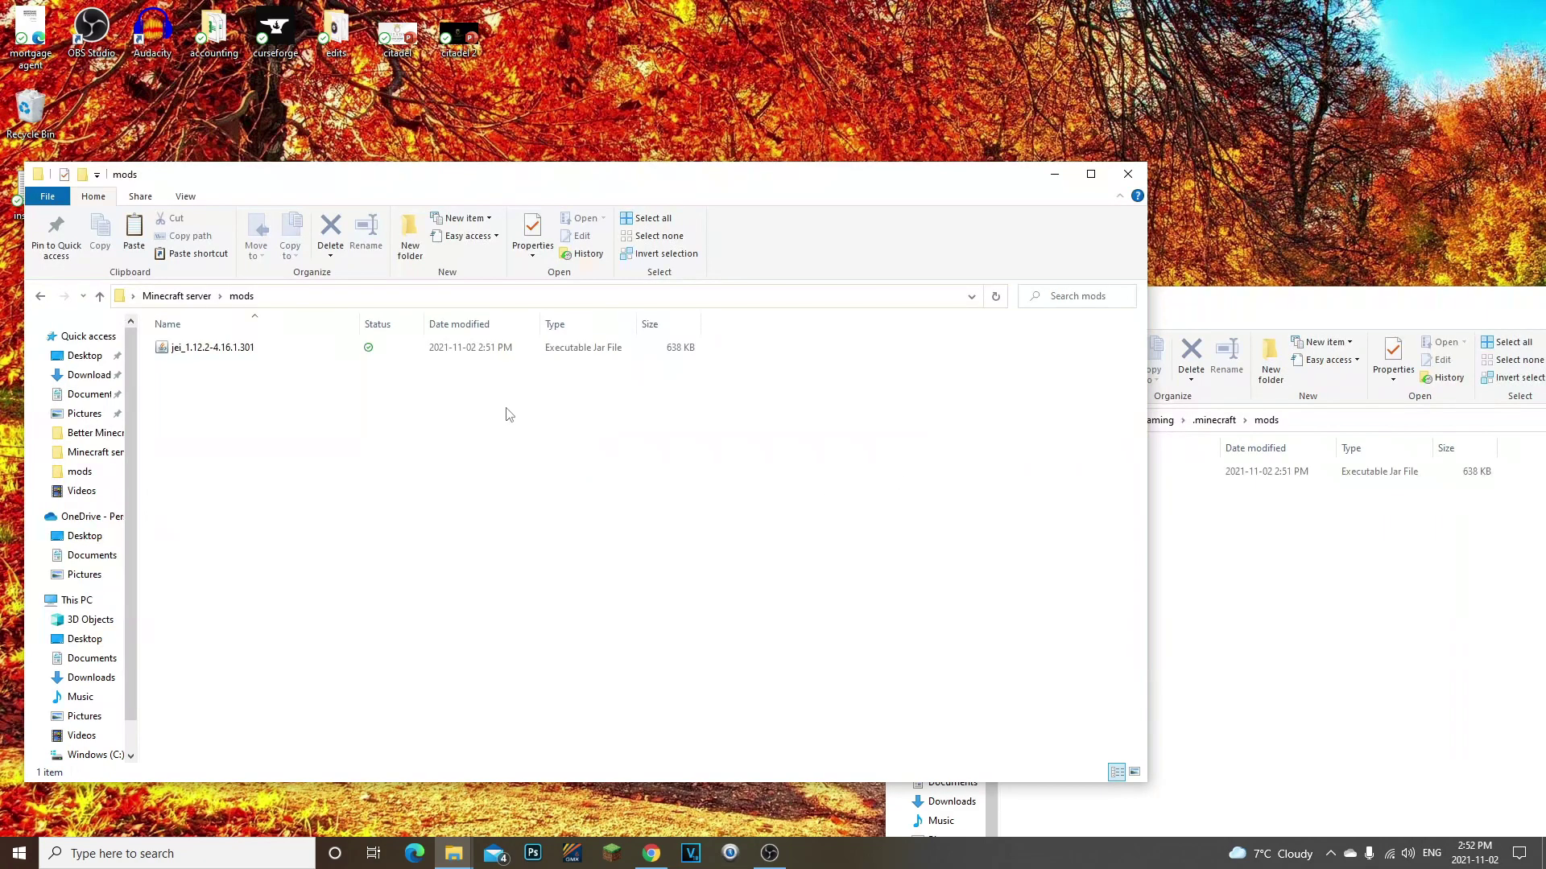
{"action": "left_click", "coordinate": [1348, 535]}
{"action": "left_click_drag", "start_coordinate": [1199, 288], "coordinate": [856, 302]}
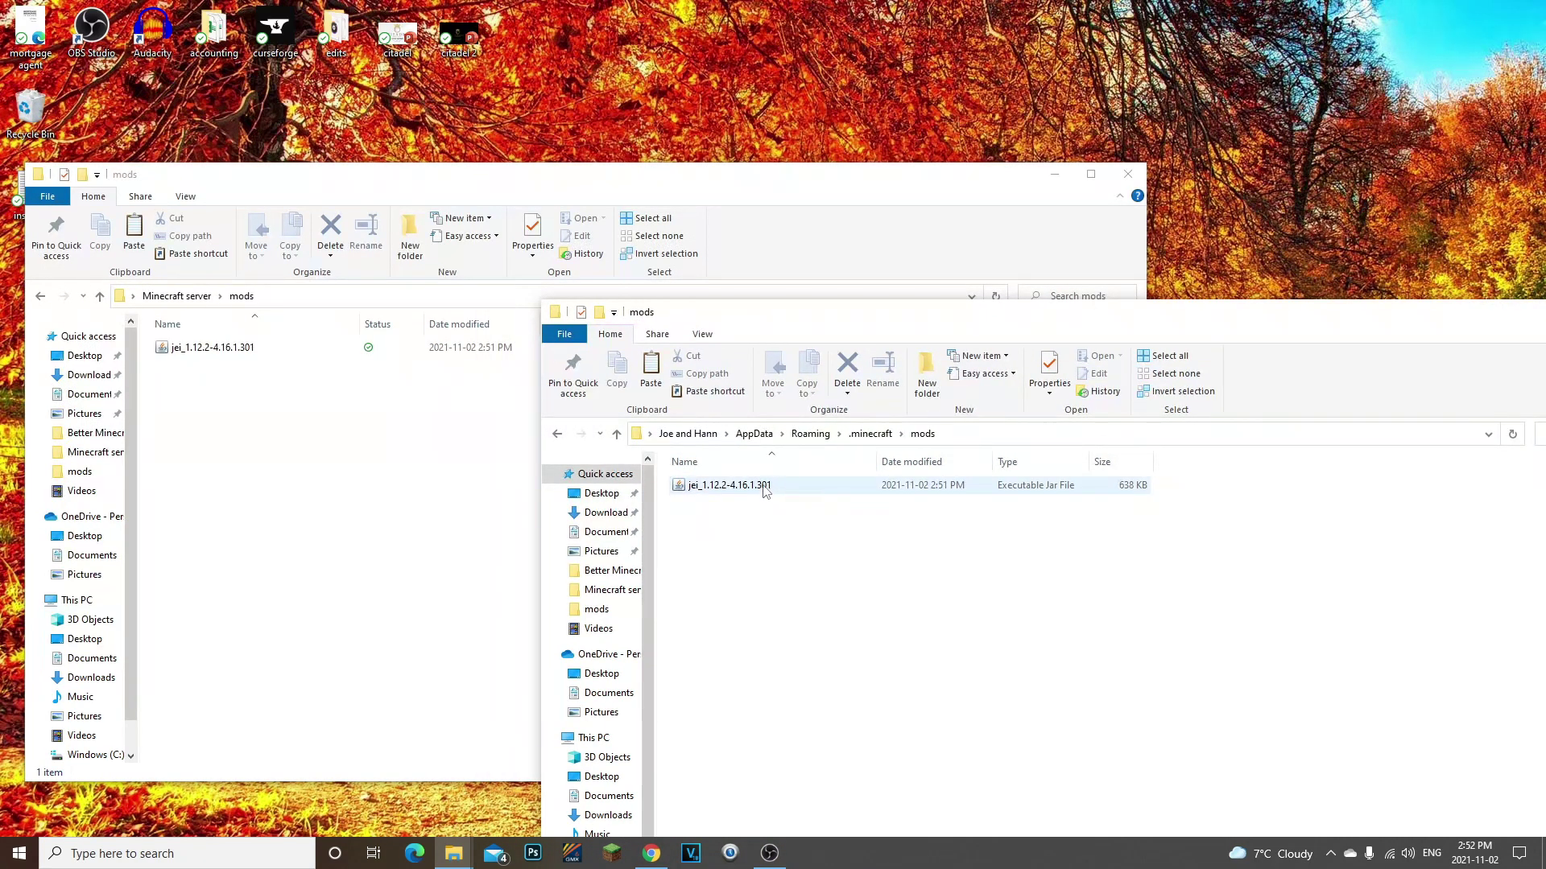
{"action": "left_click_drag", "start_coordinate": [1075, 327], "coordinate": [932, 112]}
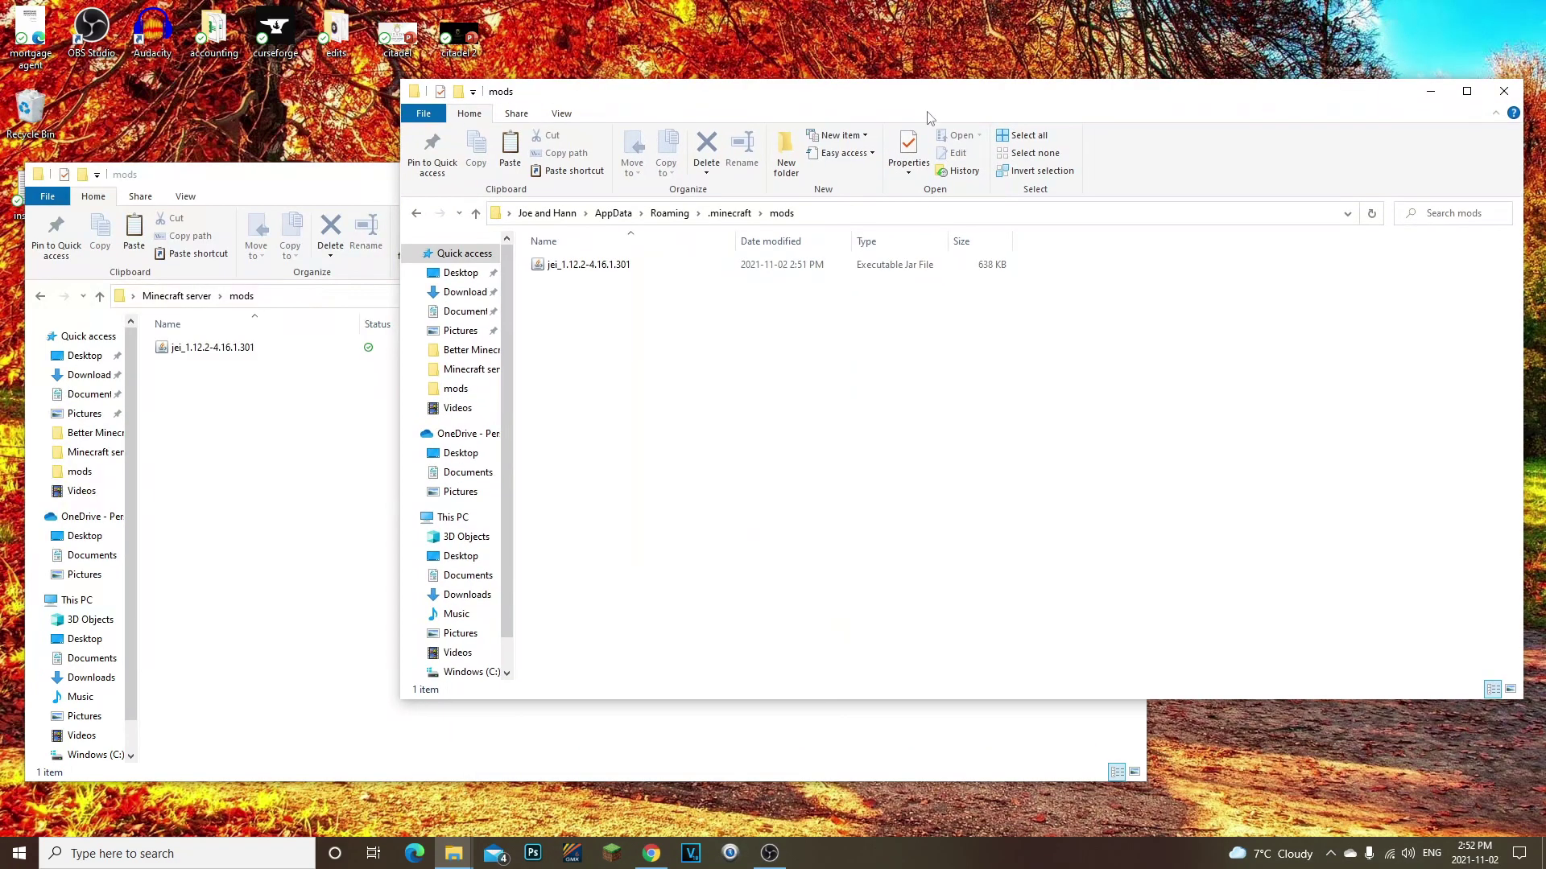
Close the .minecraft window, then reopen the .minecraft mods folder by running %appdata% from the Run dialog.
{"action": "left_click", "coordinate": [417, 213]}
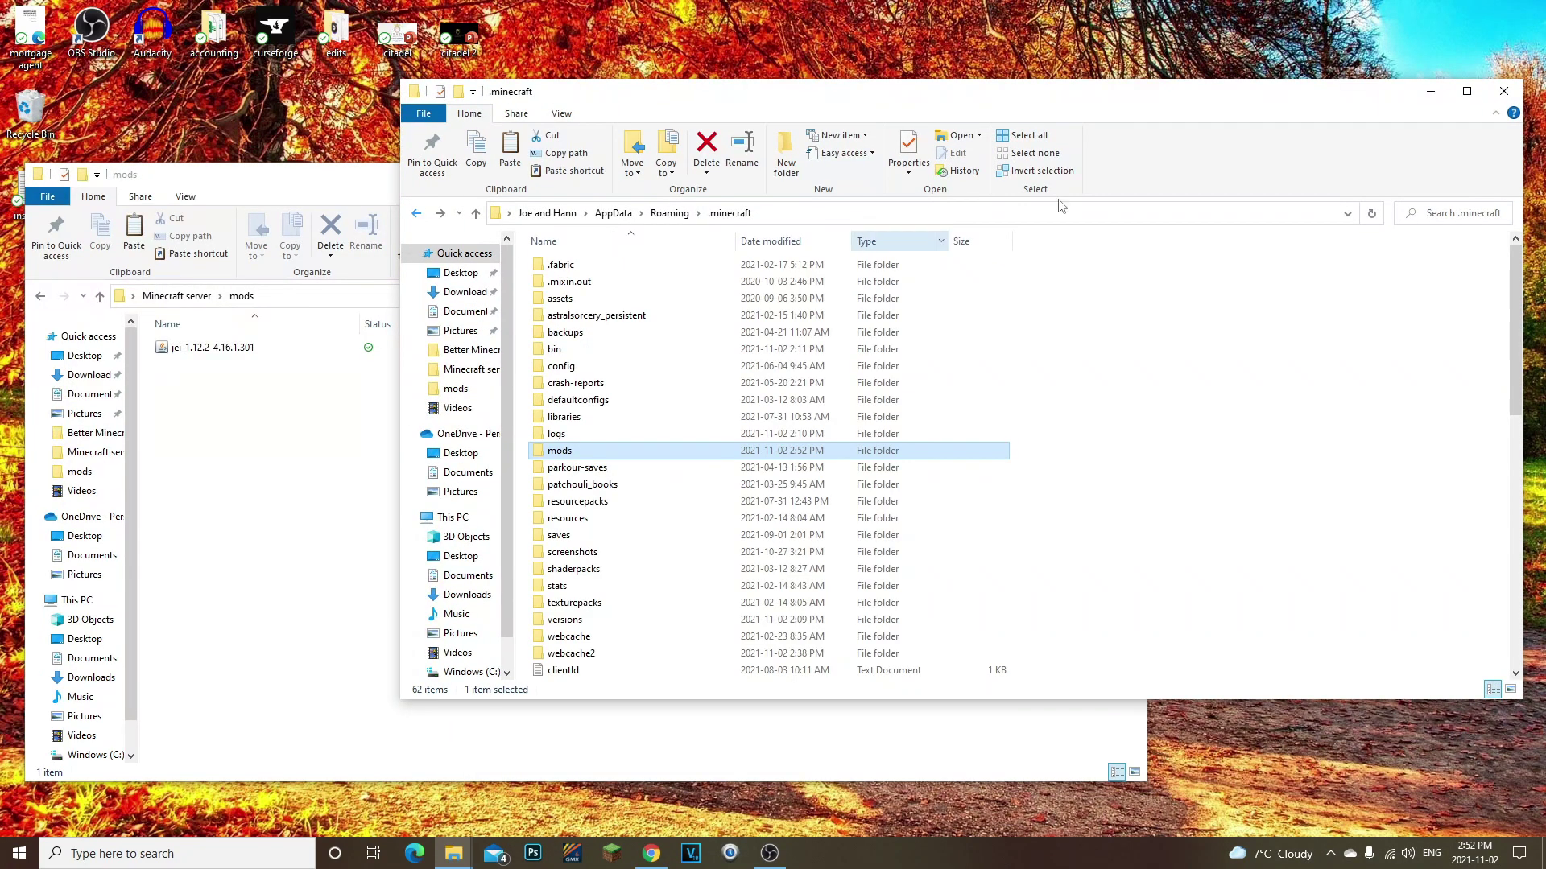
{"action": "left_click", "coordinate": [1502, 91]}
{"action": "left_click", "coordinate": [190, 855]}
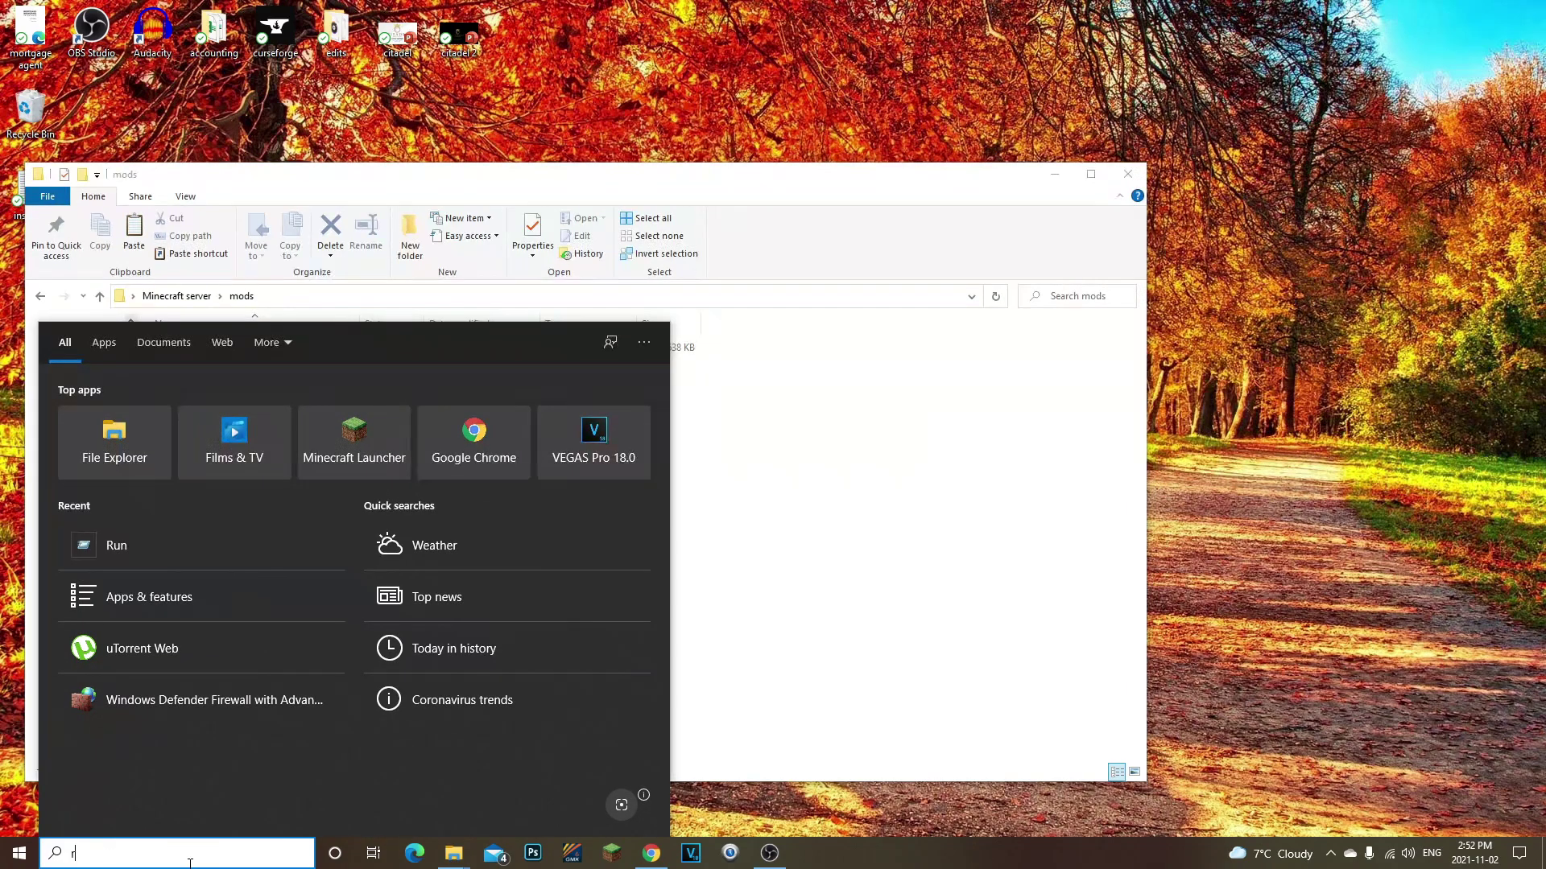
{"action": "type", "text": "run"}
{"action": "key", "text": "Return"}
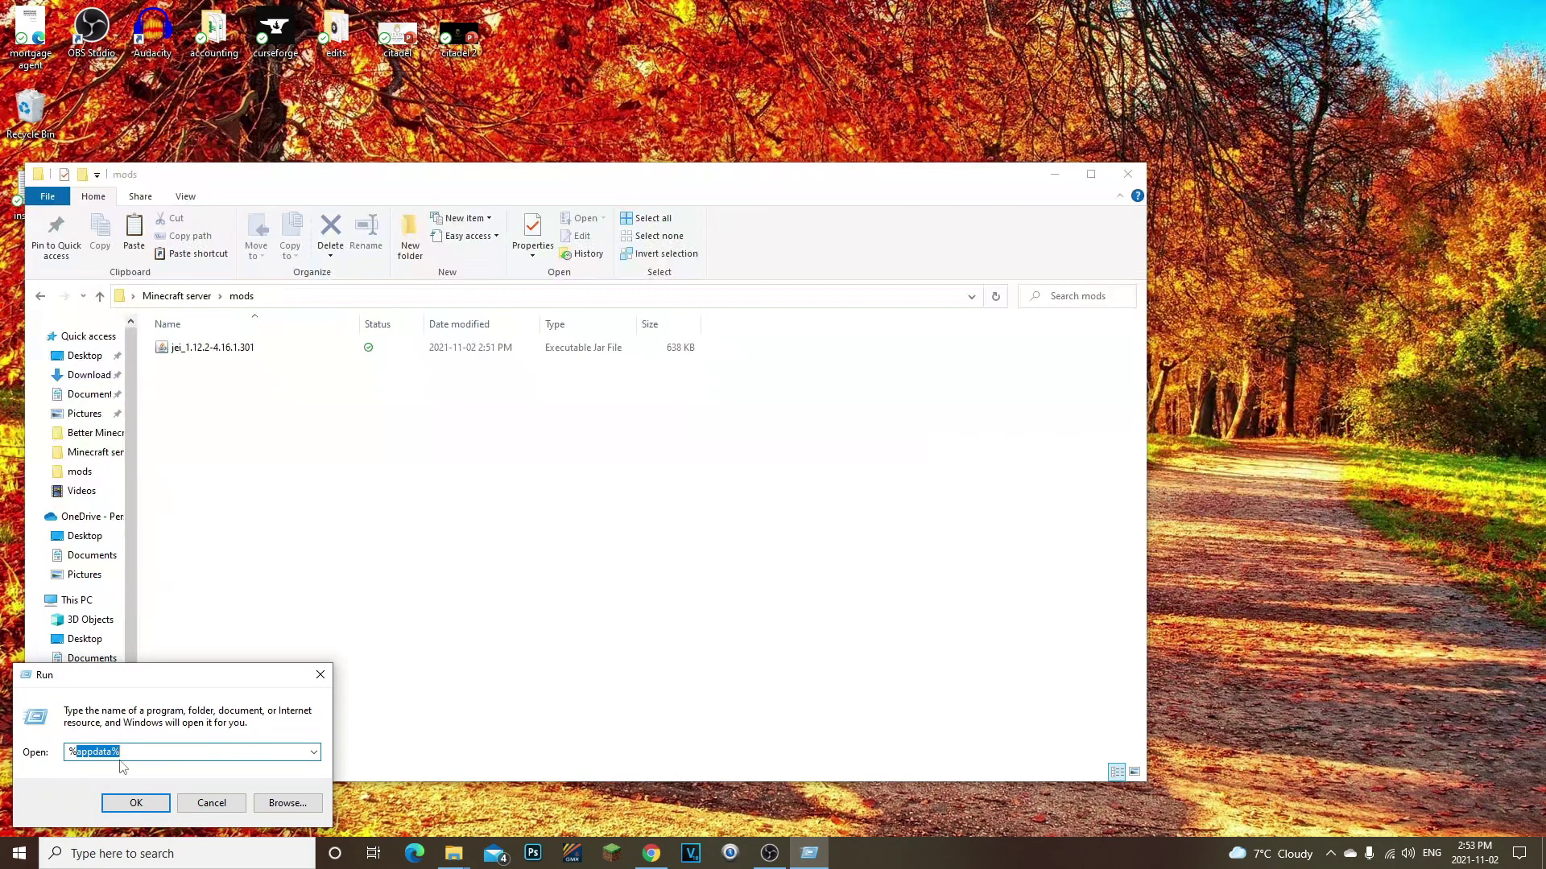
{"action": "left_click", "coordinate": [133, 803]}
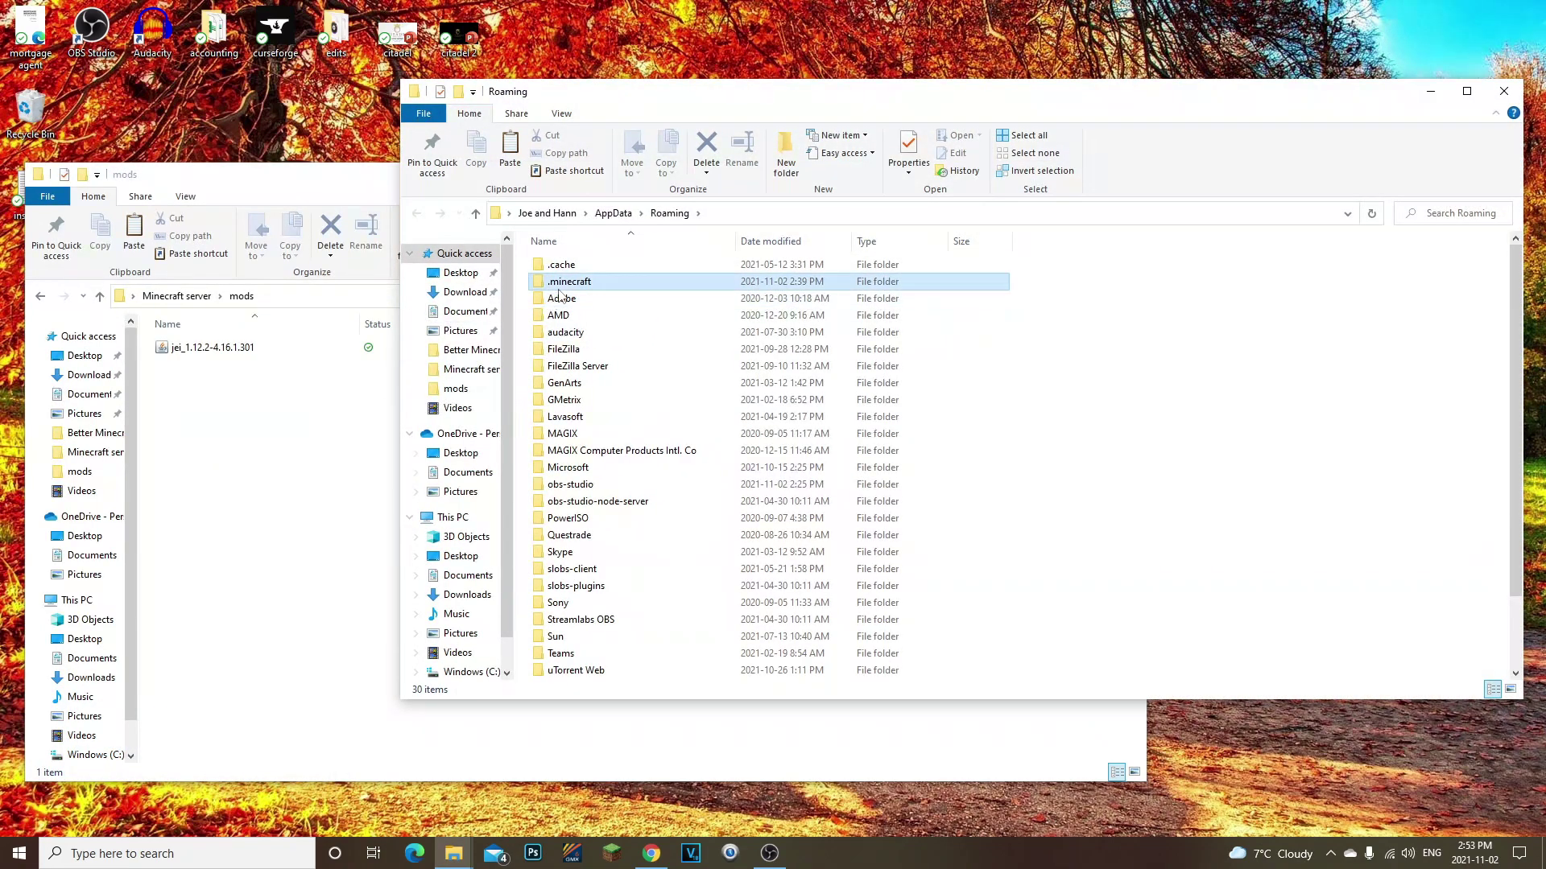
{"action": "double_click", "coordinate": [568, 281]}
{"action": "double_click", "coordinate": [561, 450]}
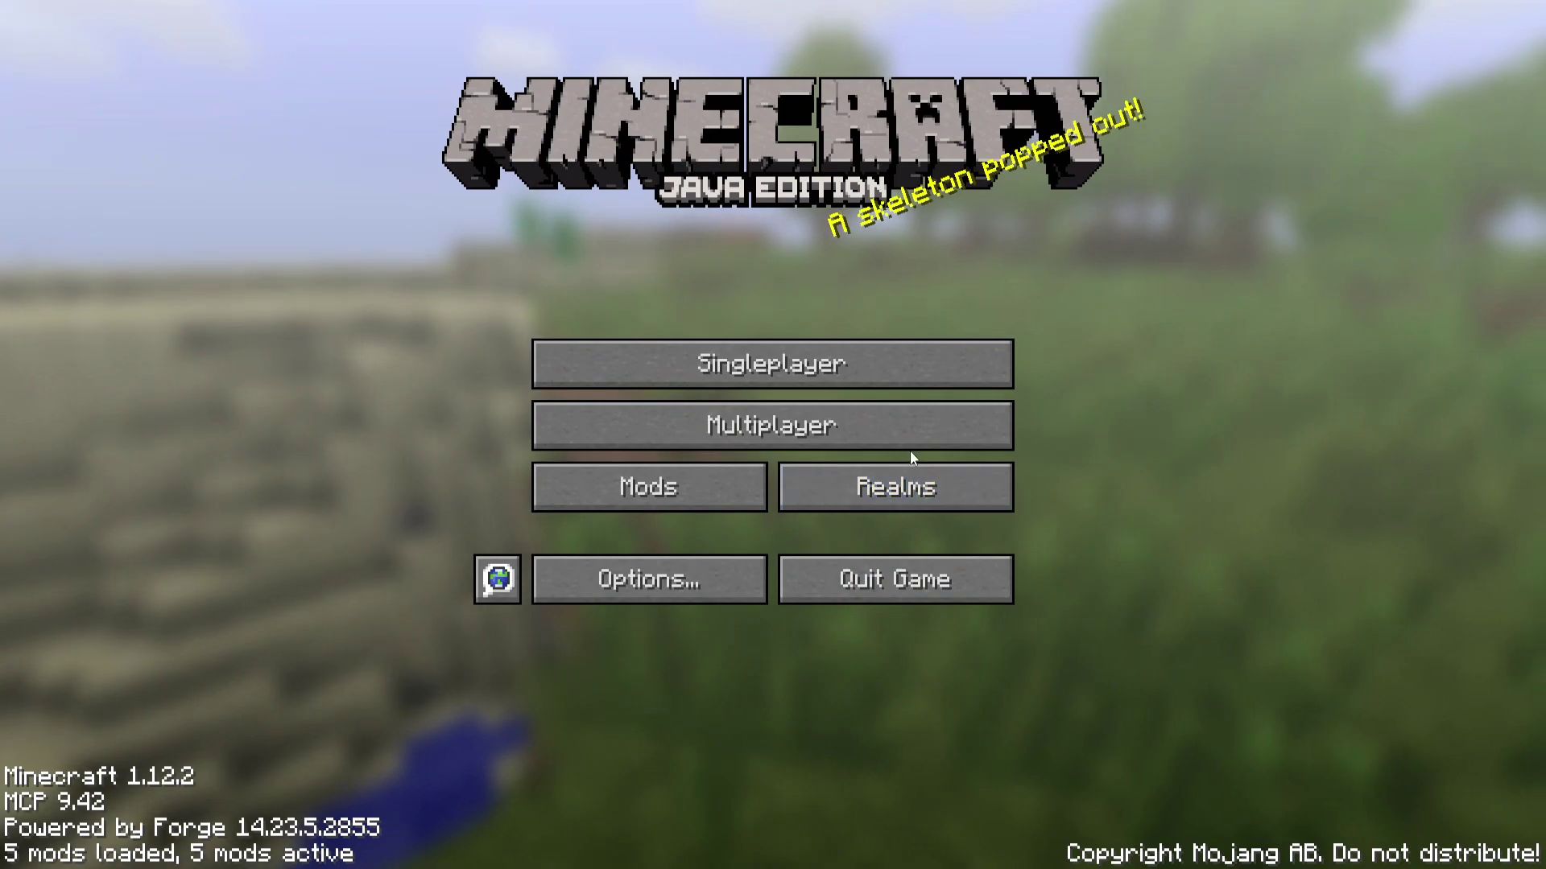
Add a multiplayer server with the address 0 and join it.
{"action": "left_click", "coordinate": [902, 431]}
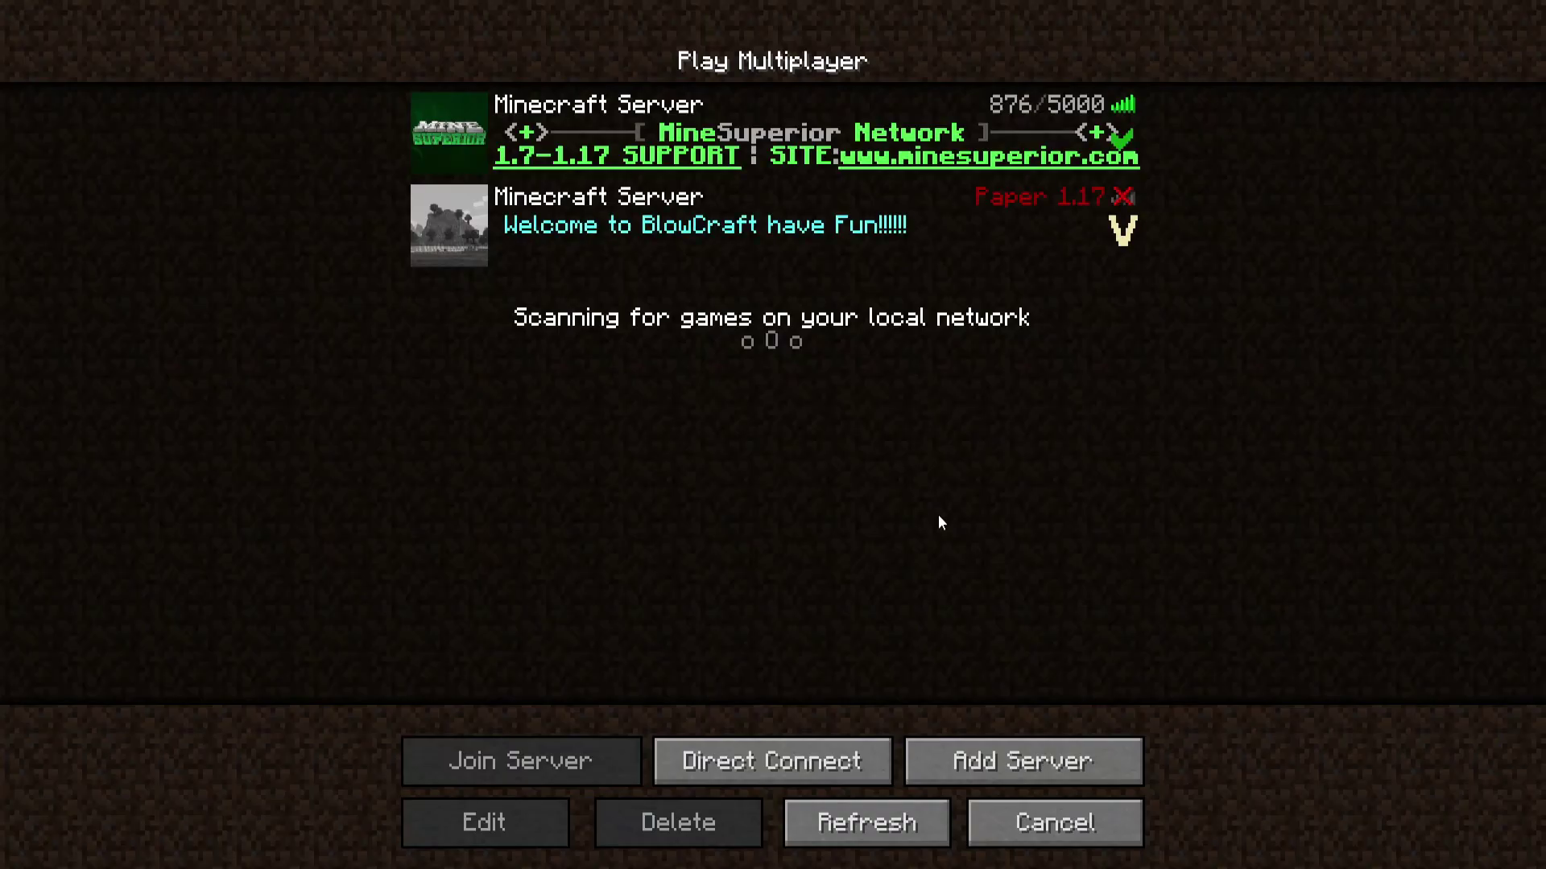
{"action": "left_click", "coordinate": [1054, 785]}
{"action": "type", "text": "0"}
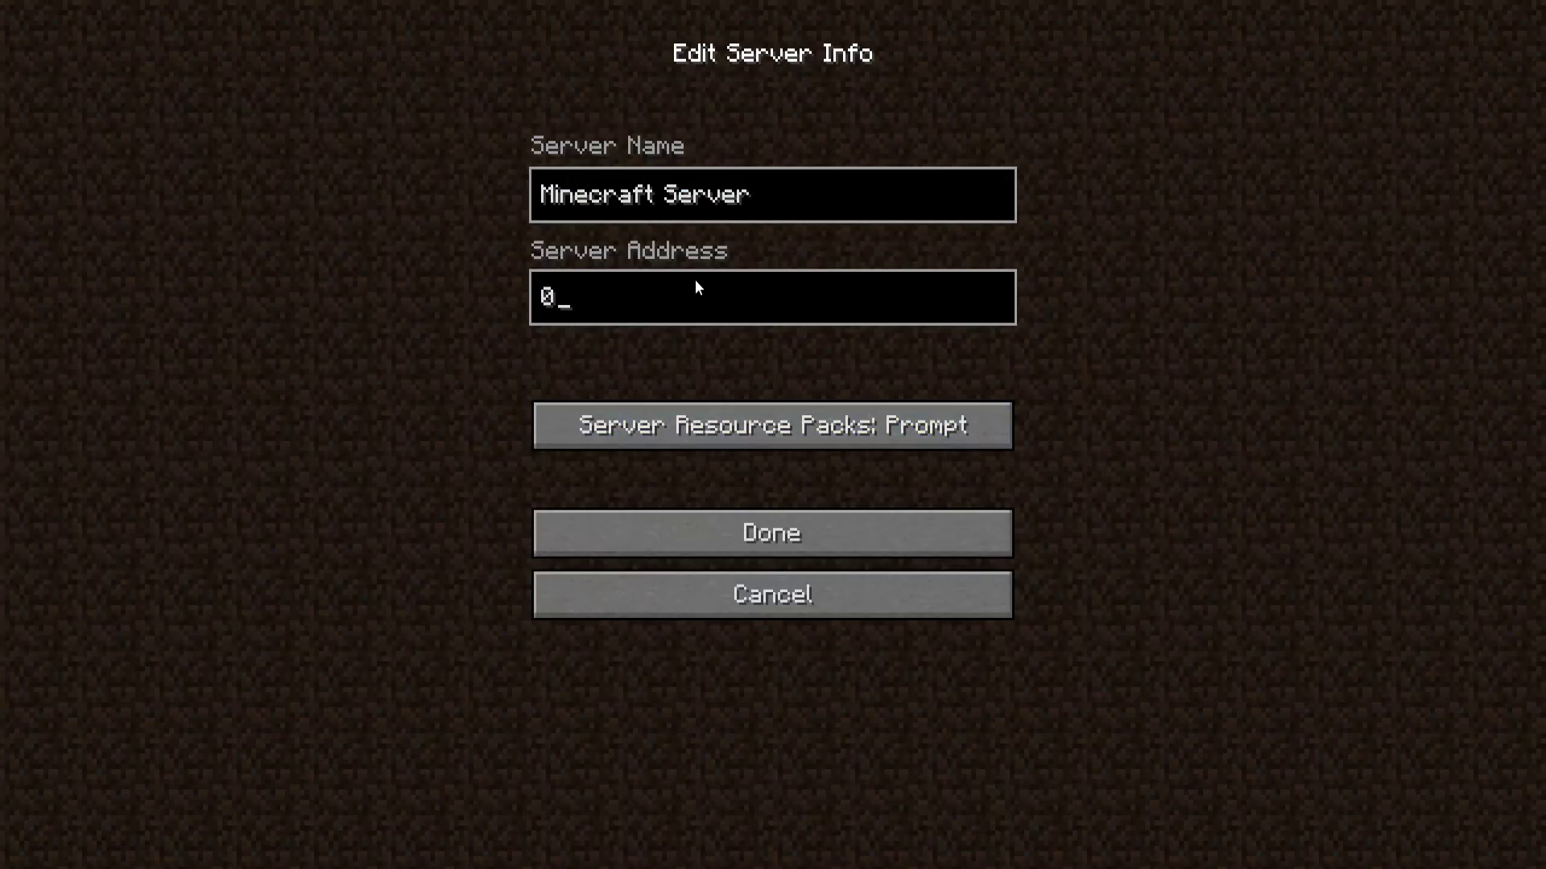
{"action": "left_click", "coordinate": [857, 539]}
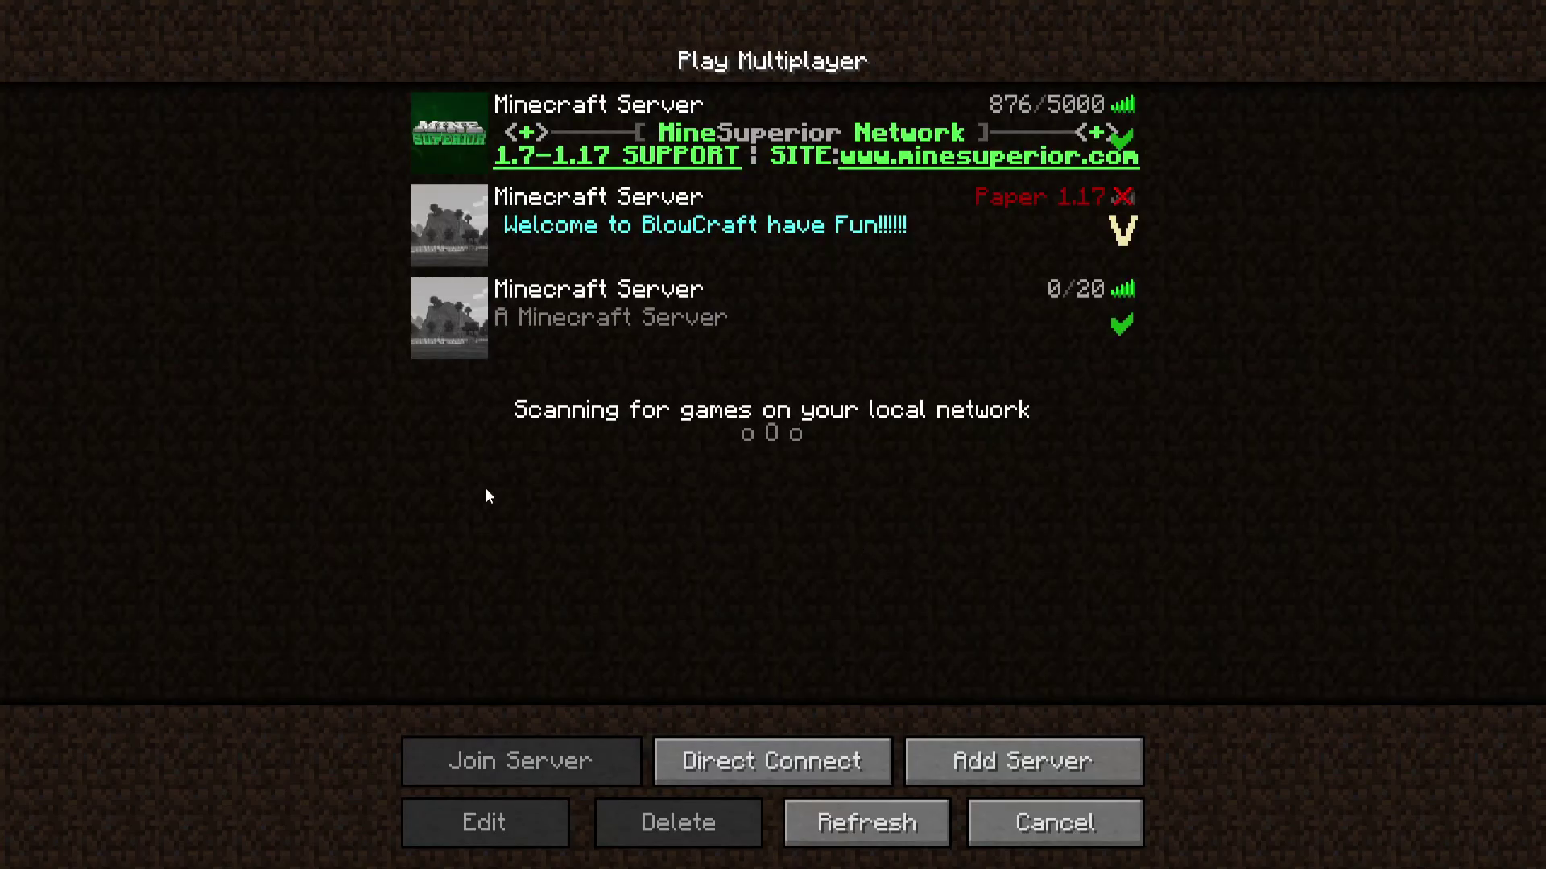
{"action": "double_click", "coordinate": [721, 317]}
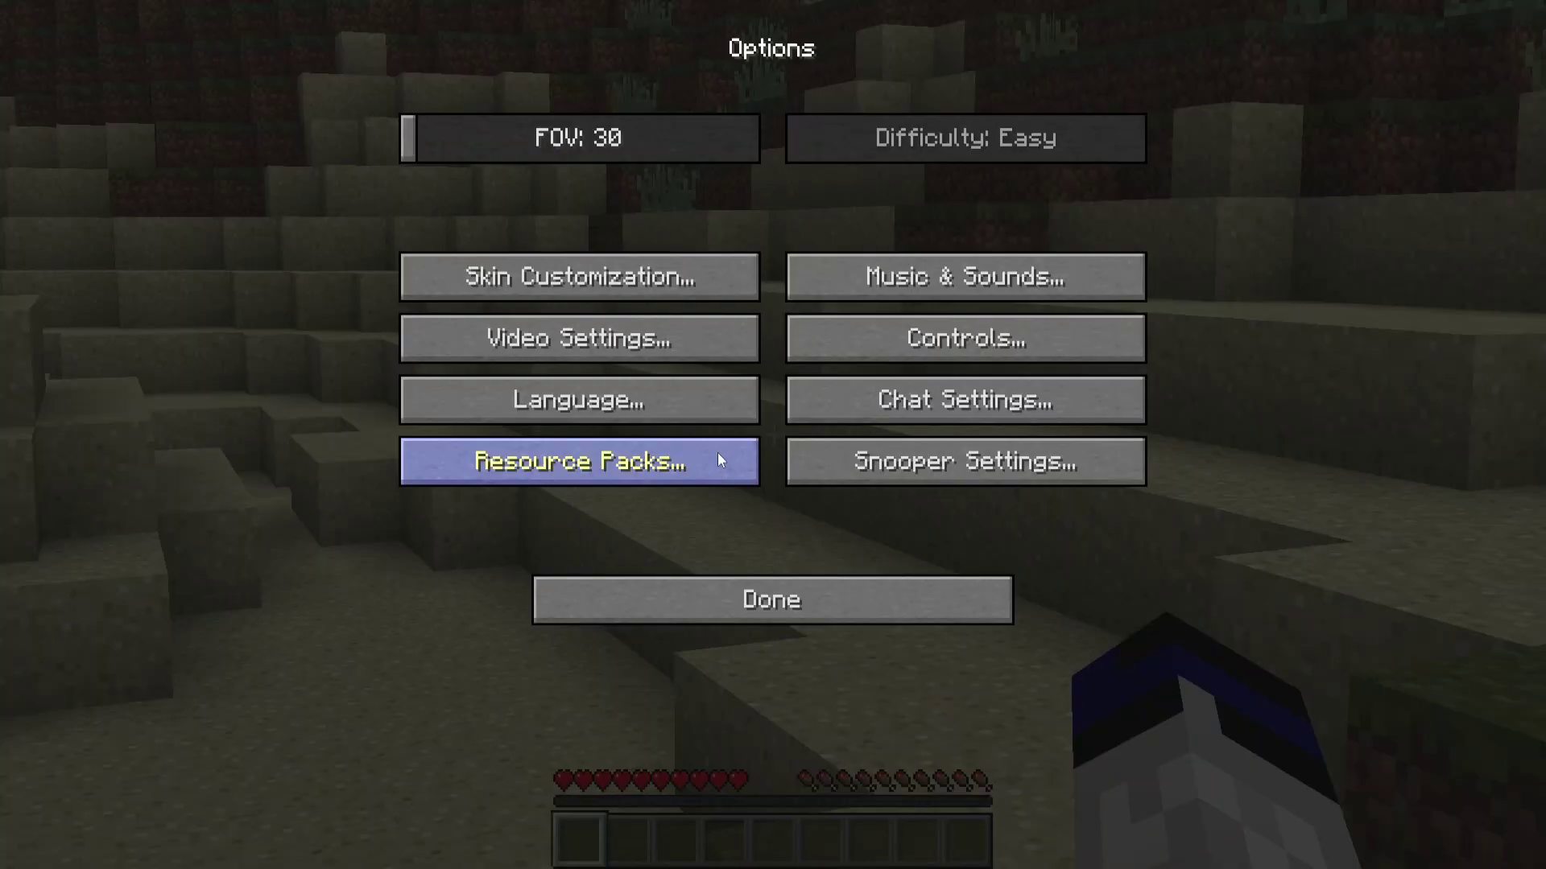
Set the field of view to Quake Pro and return to the game.
{"action": "left_click_drag", "start_coordinate": [404, 137], "coordinate": [833, 152]}
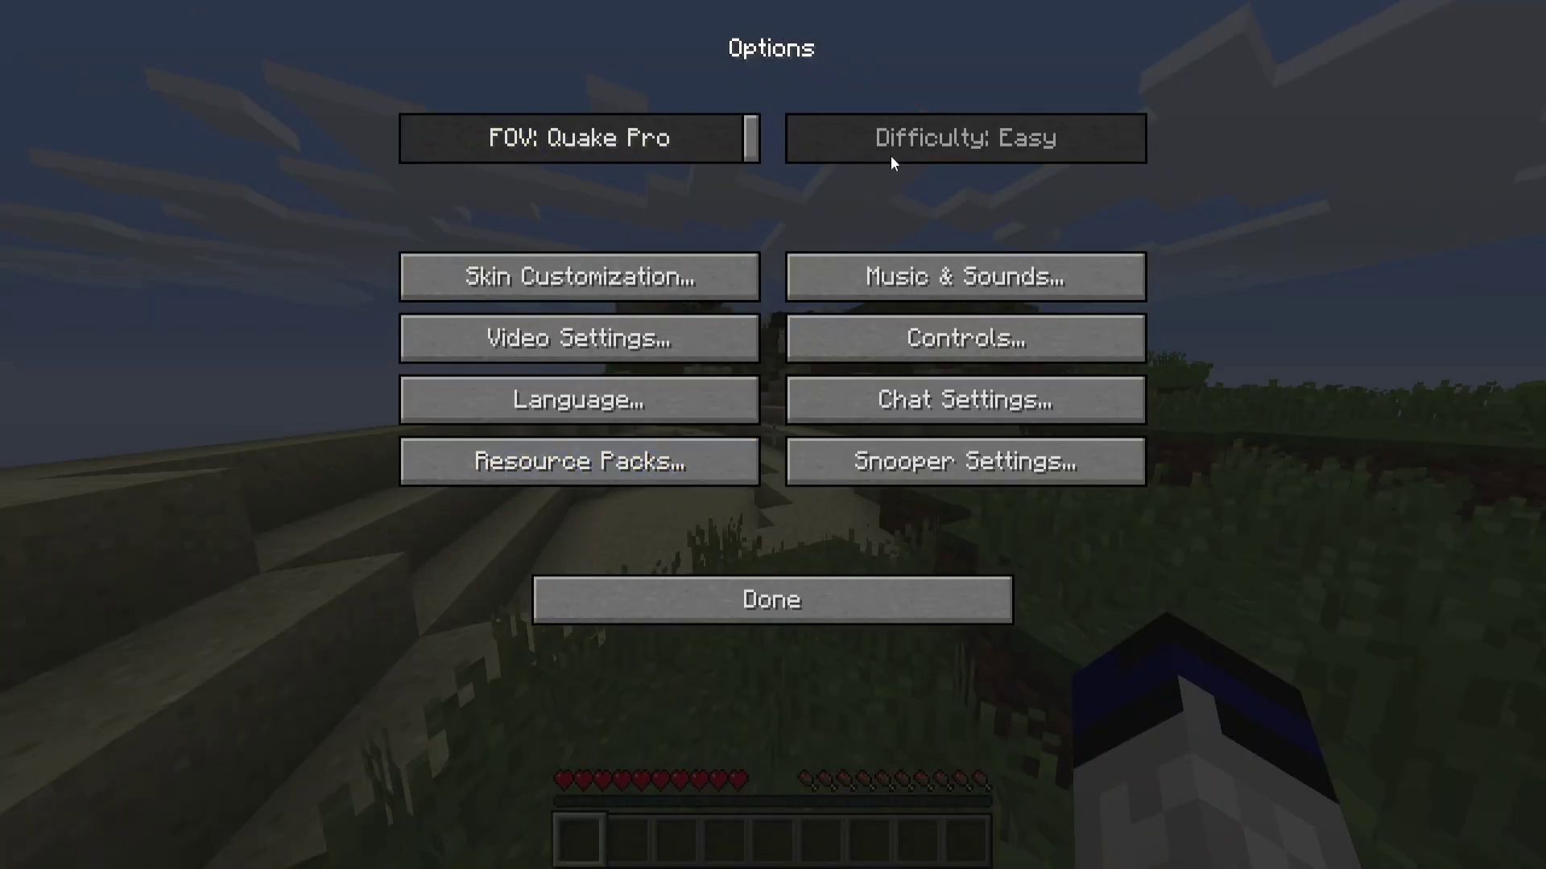
{"action": "key", "text": "Escape"}
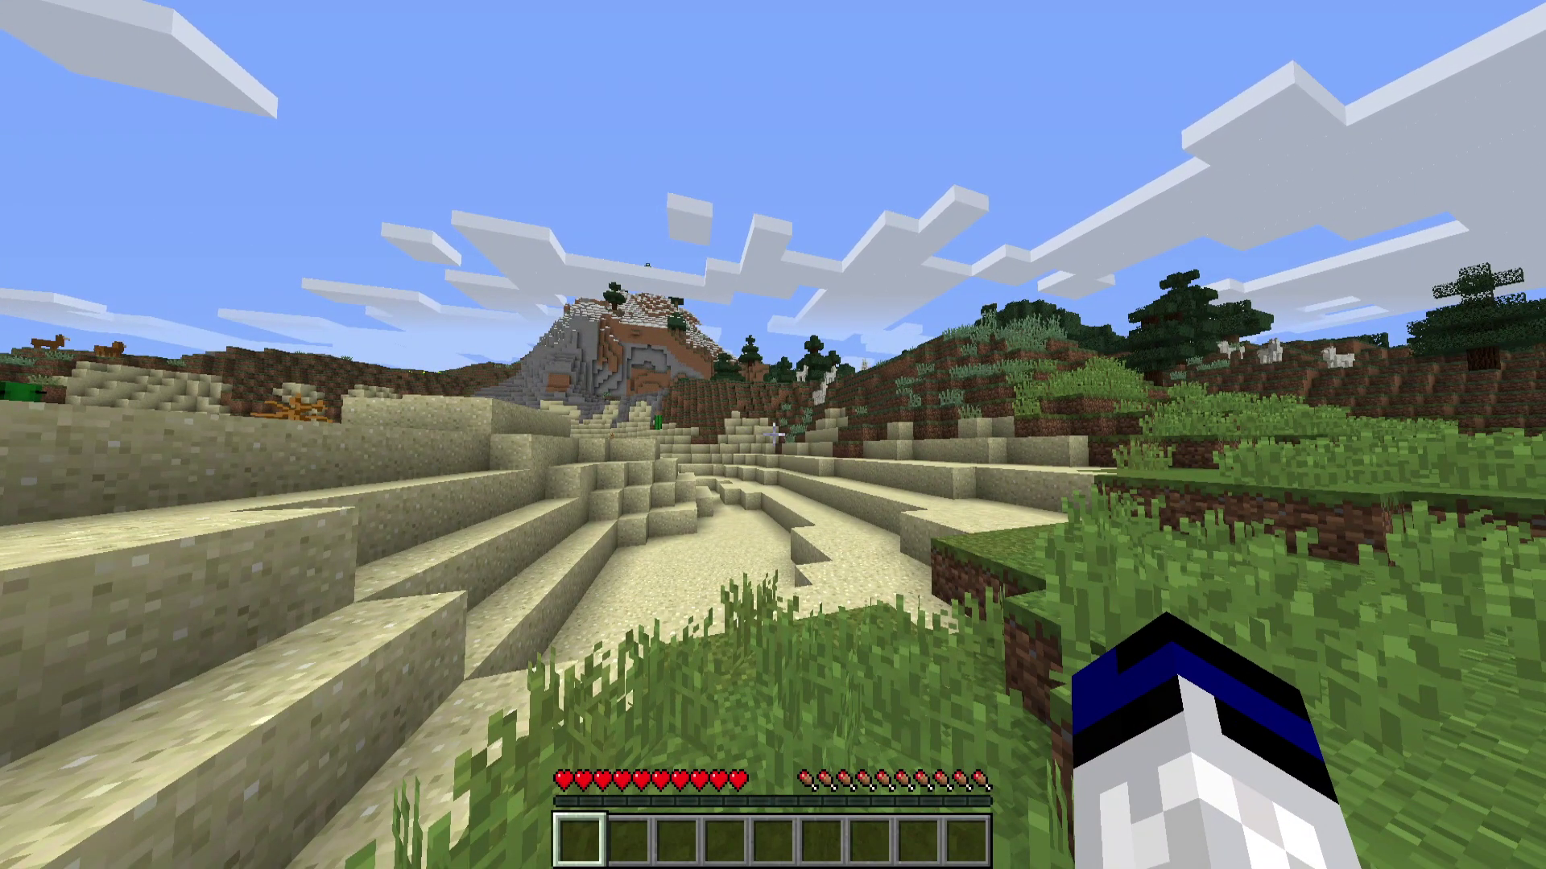
Open the inventory, browse the JEI item list through to page 4, and close the inventory.
{"action": "key", "text": "e"}
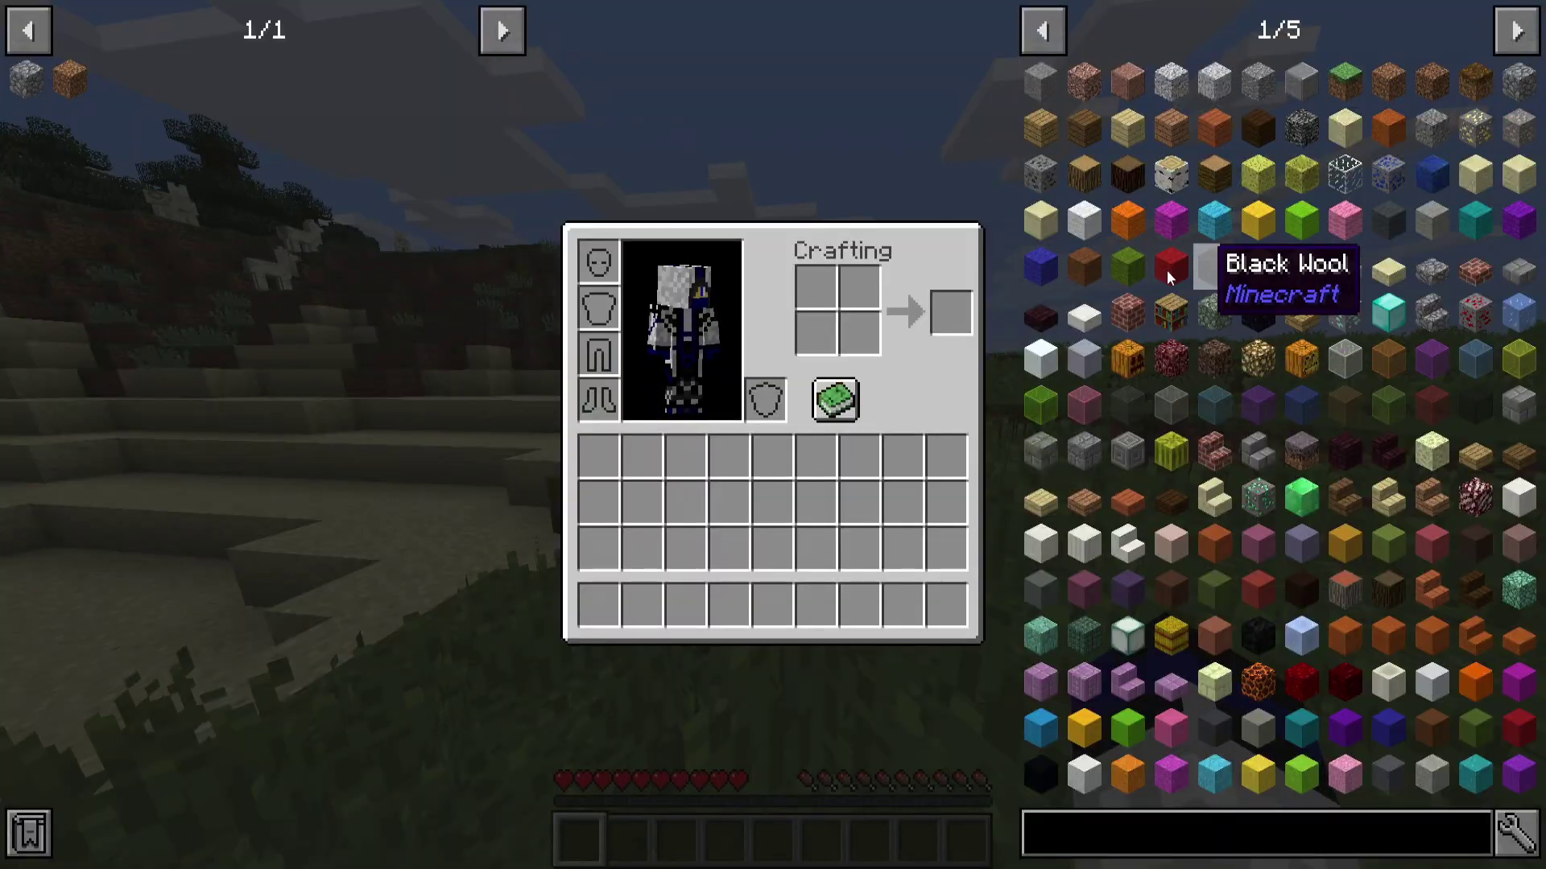
{"action": "left_click", "coordinate": [1516, 31]}
{"action": "left_click", "coordinate": [1516, 30]}
{"action": "left_click", "coordinate": [1516, 30]}
{"action": "scroll", "coordinate": [1116, 465], "scroll_direction": "up", "scroll_amount": 1}
{"action": "scroll", "coordinate": [1167, 475], "scroll_direction": "up", "scroll_amount": 9}
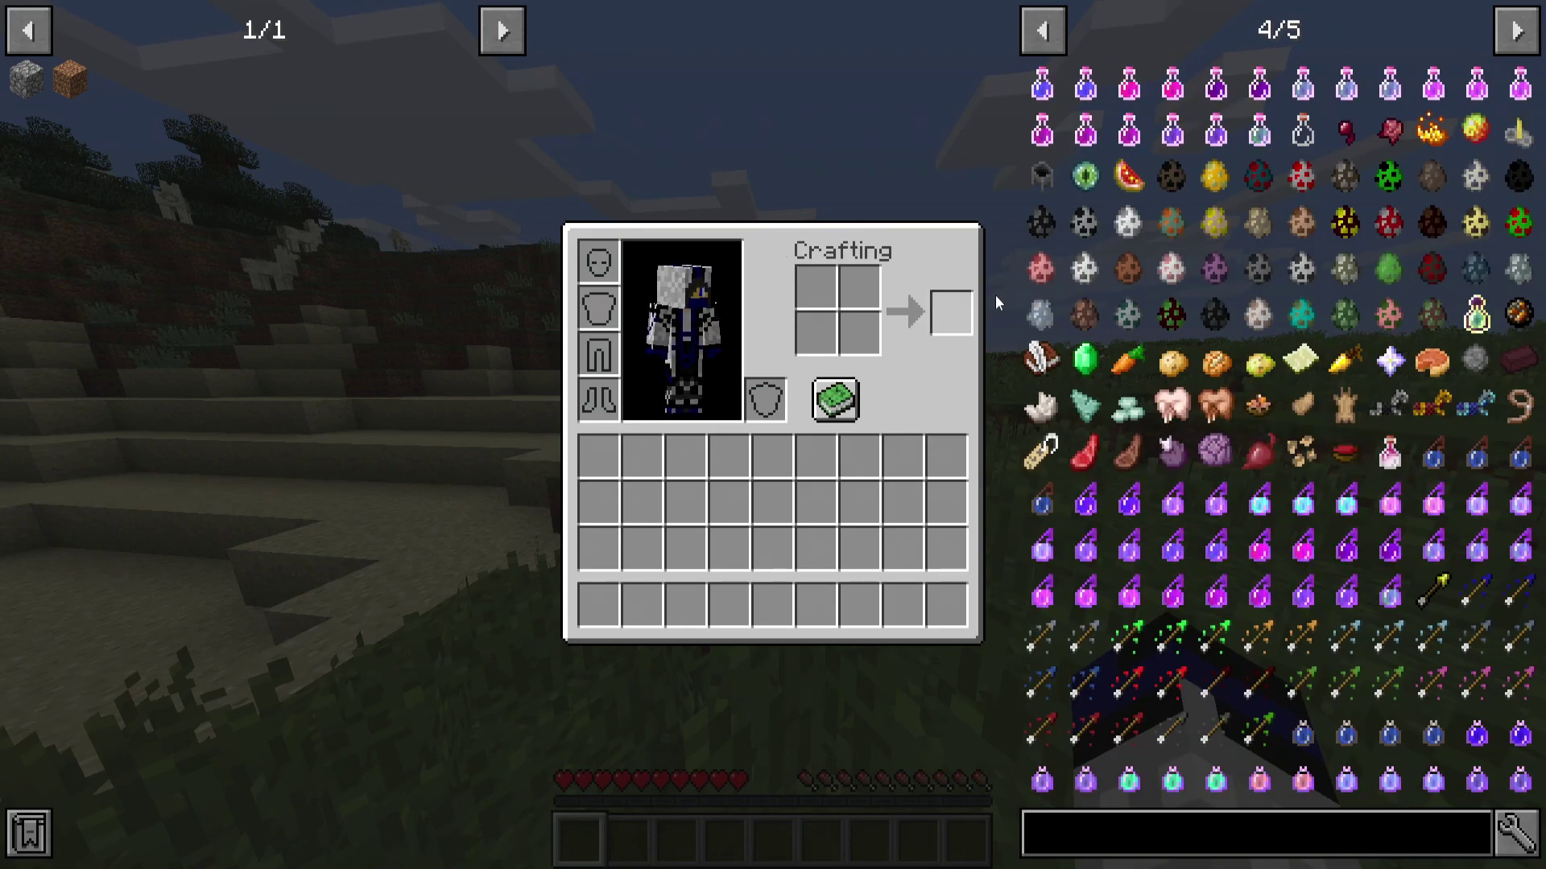
{"action": "key", "text": "e"}
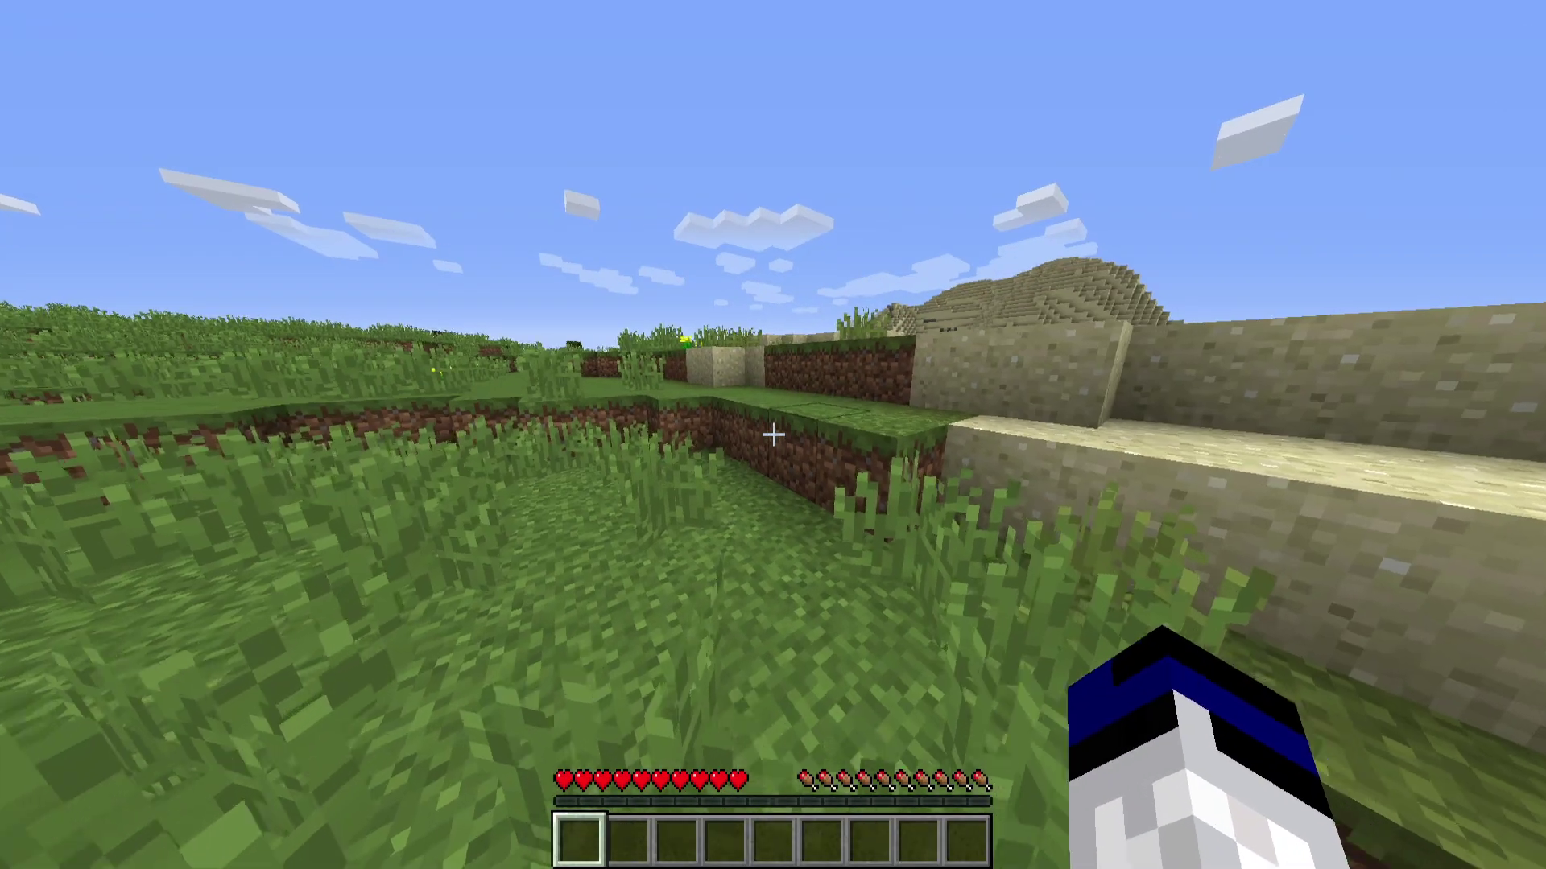
Walk forward across the grassland beside the desert toward the village.
{"action": "key", "text": "w"}
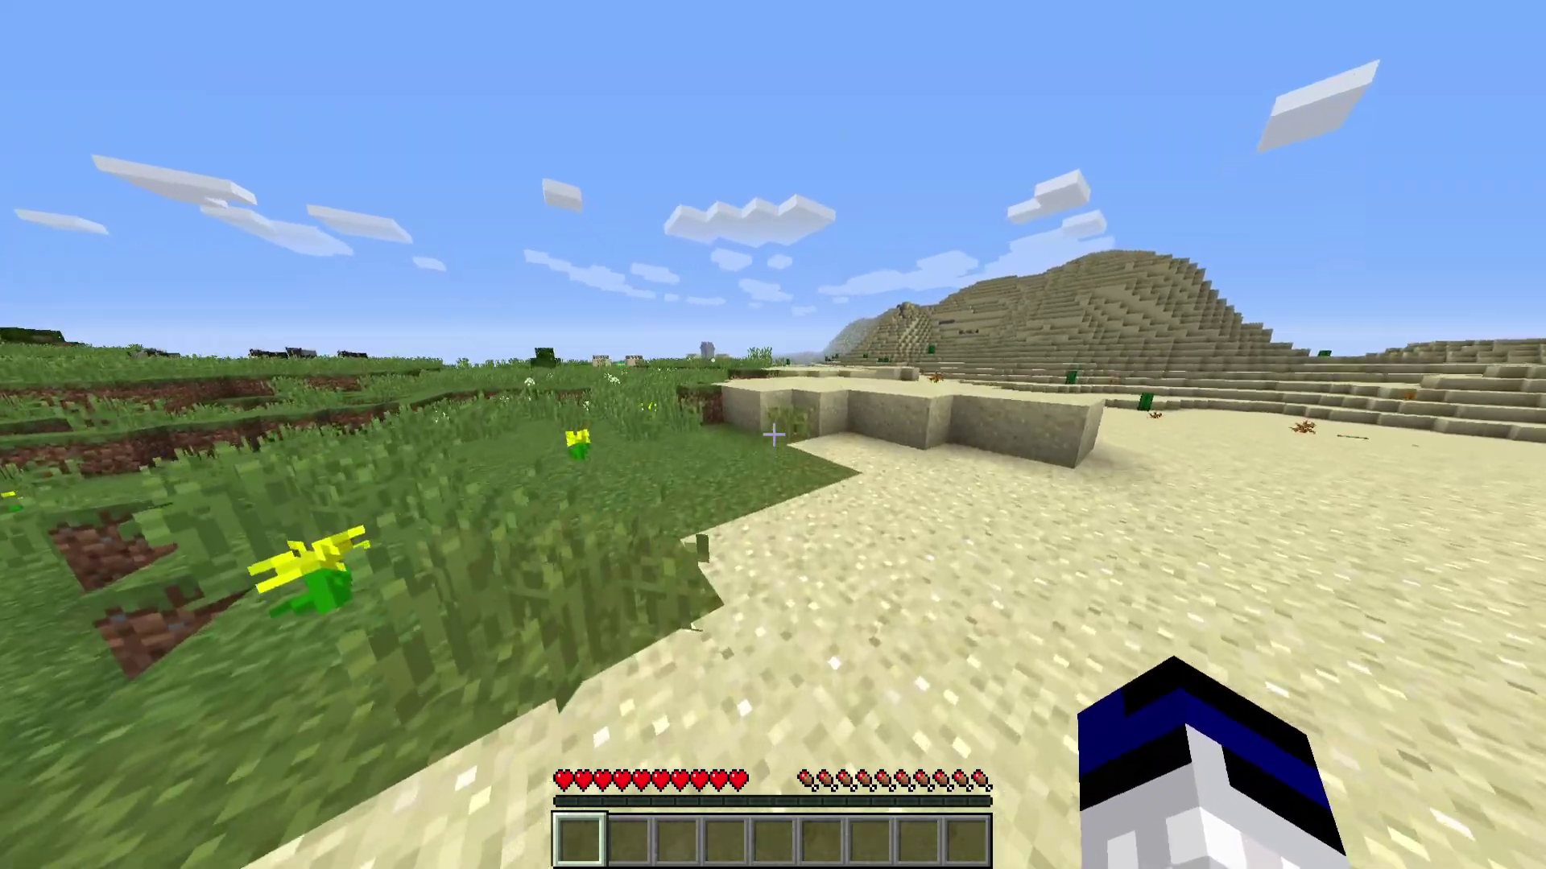
{"action": "key", "text": "w"}
{"action": "key", "text": "w"}
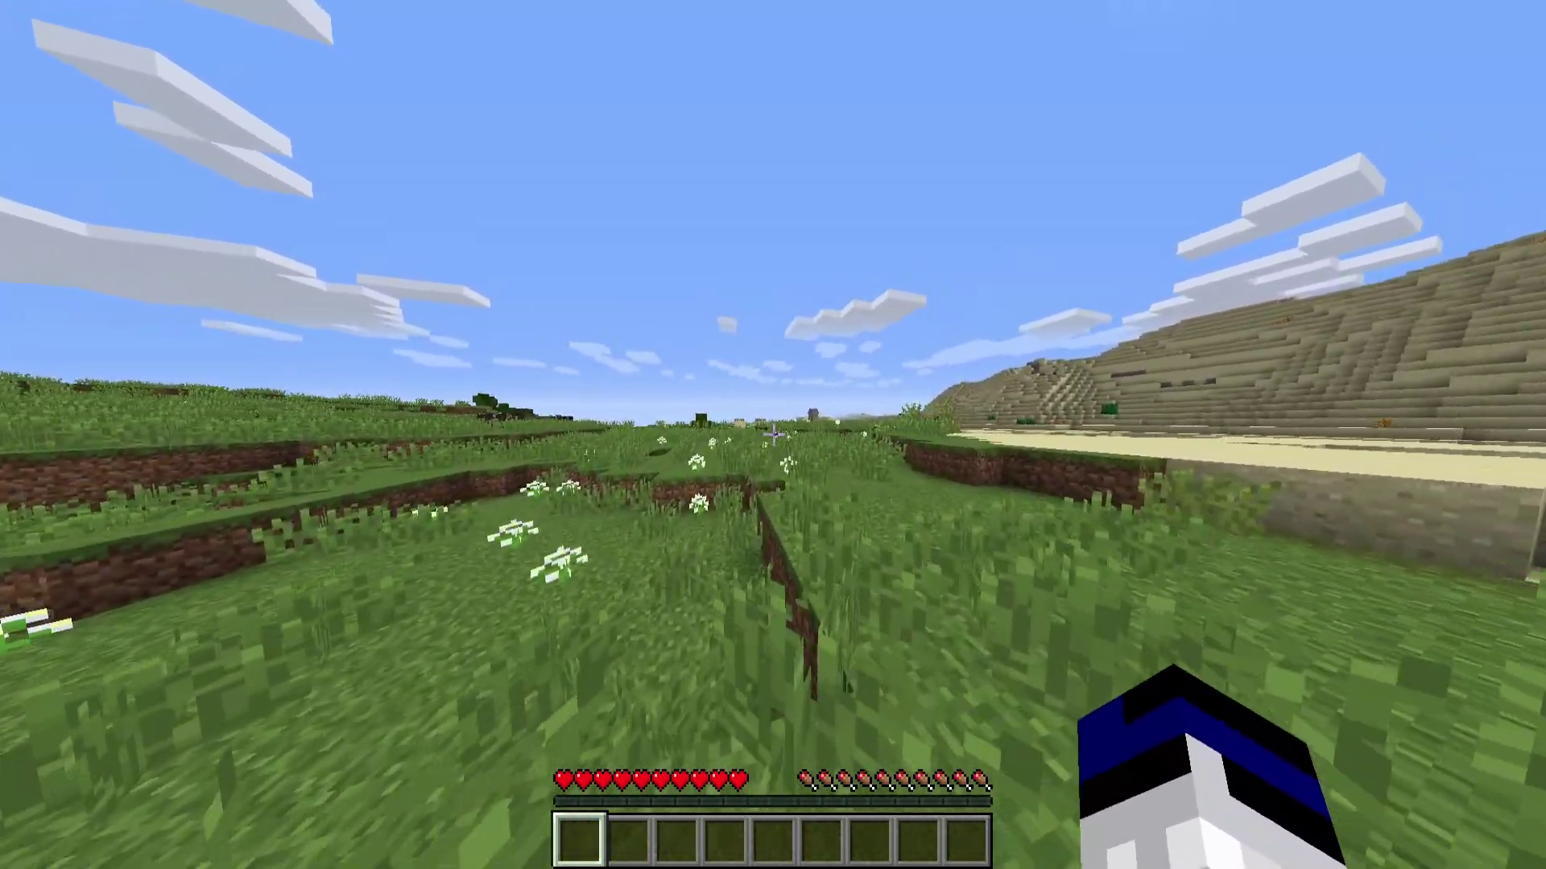
{"action": "key", "text": "w"}
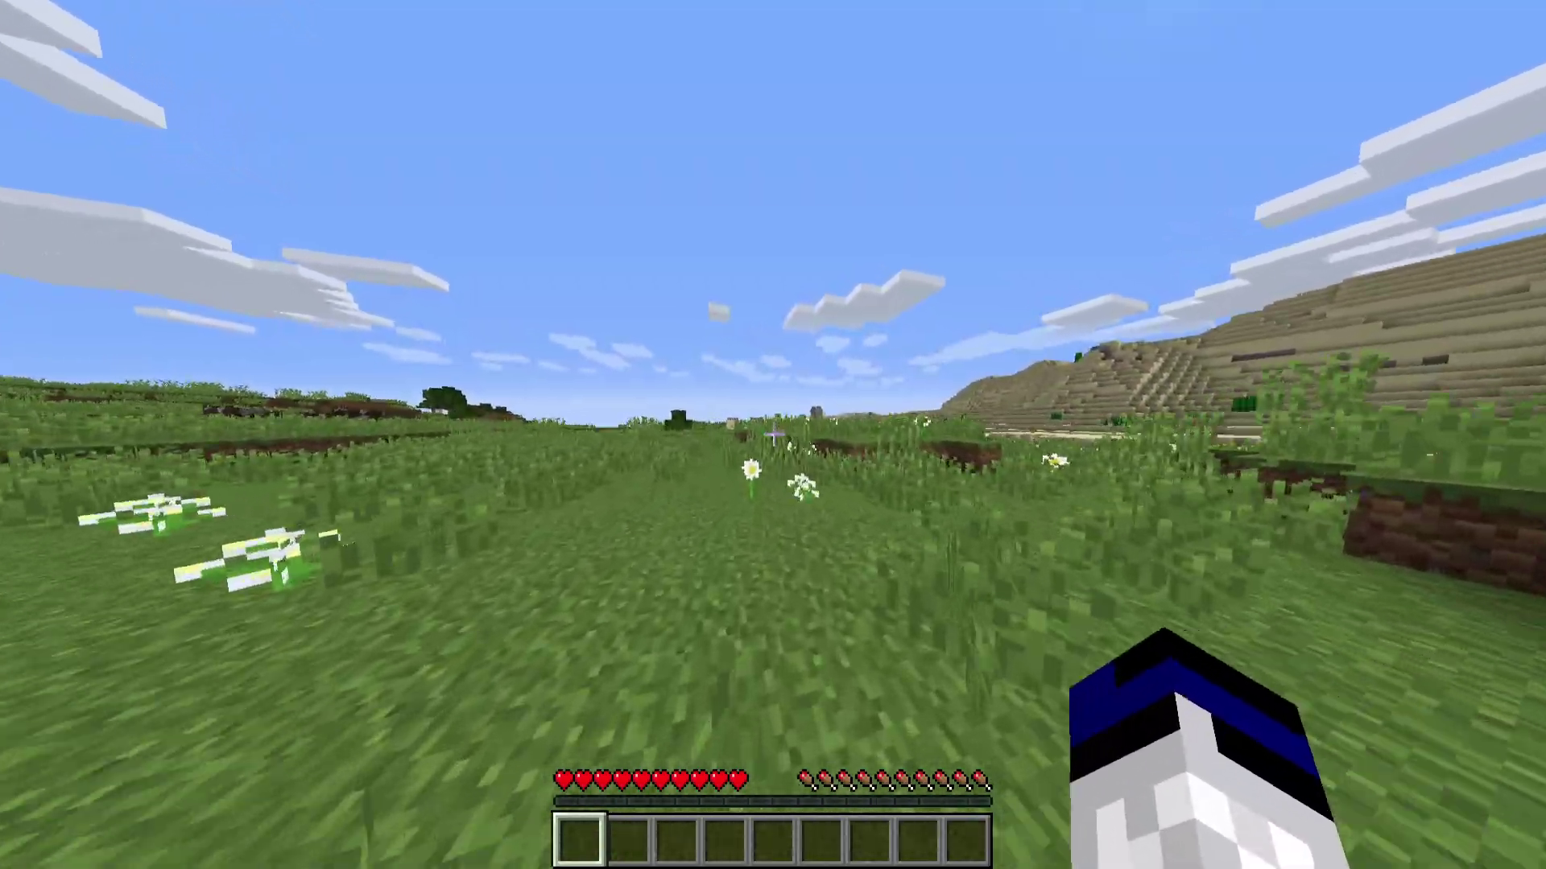
{"action": "key", "text": "w"}
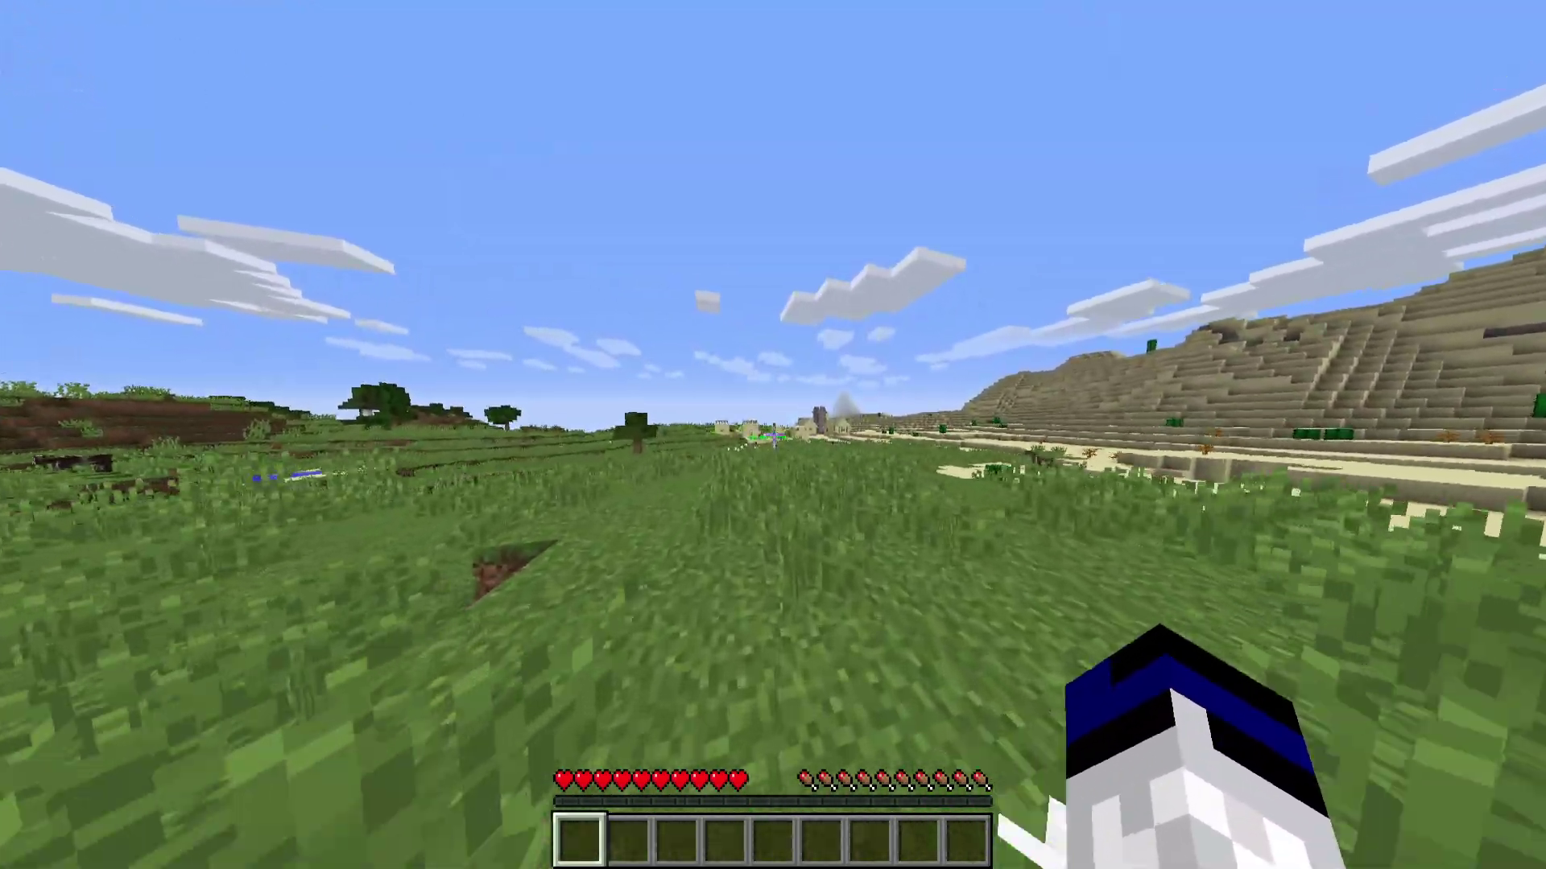
{"action": "key", "text": "w"}
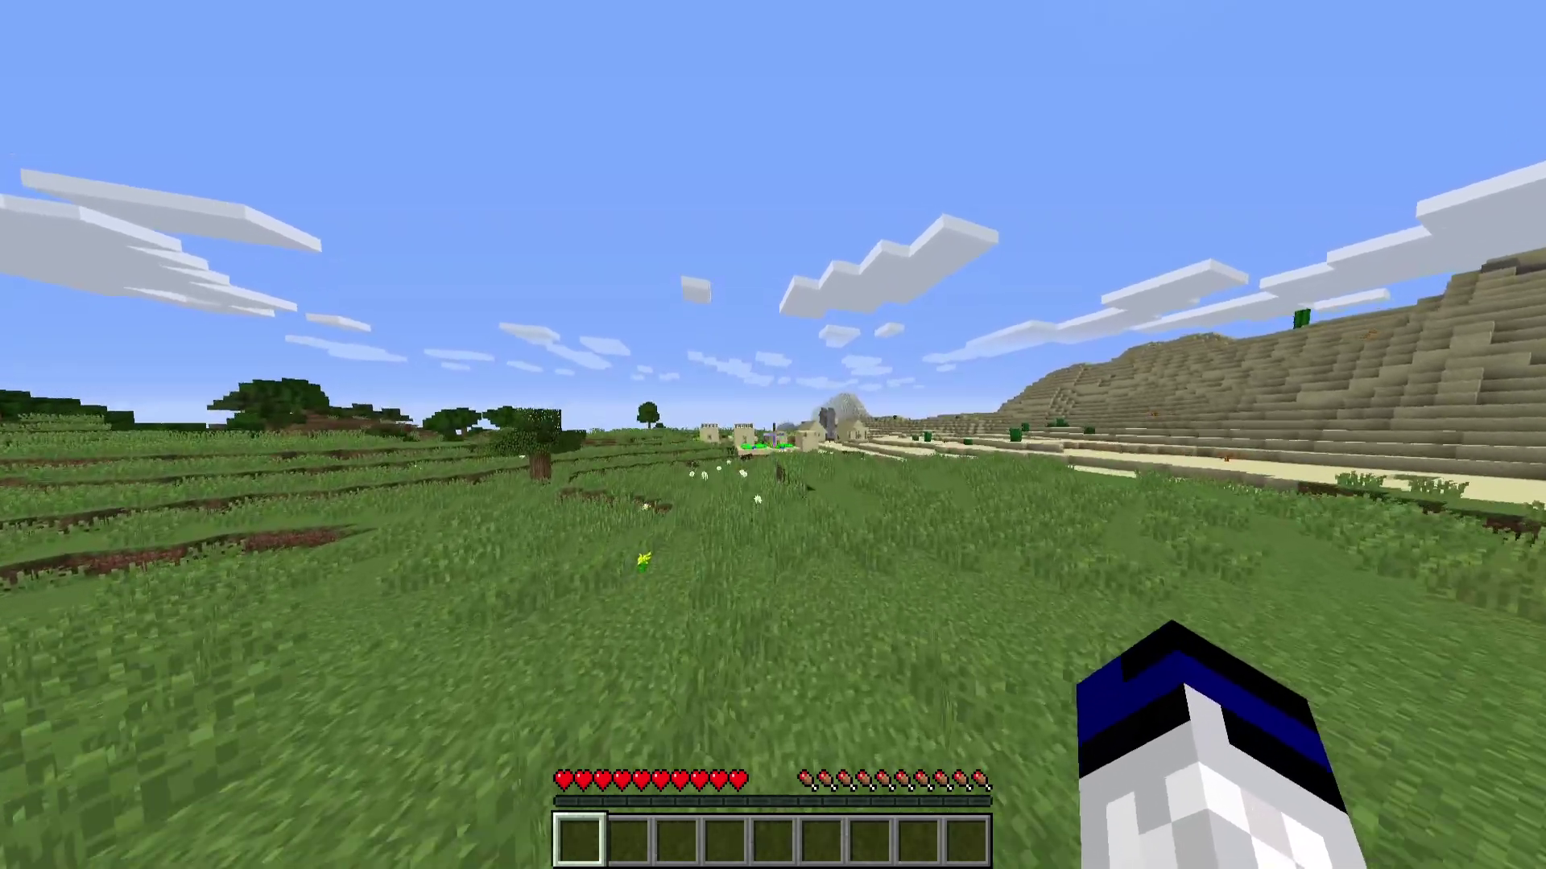
{"action": "key", "text": "w"}
{"action": "key", "text": "w"}
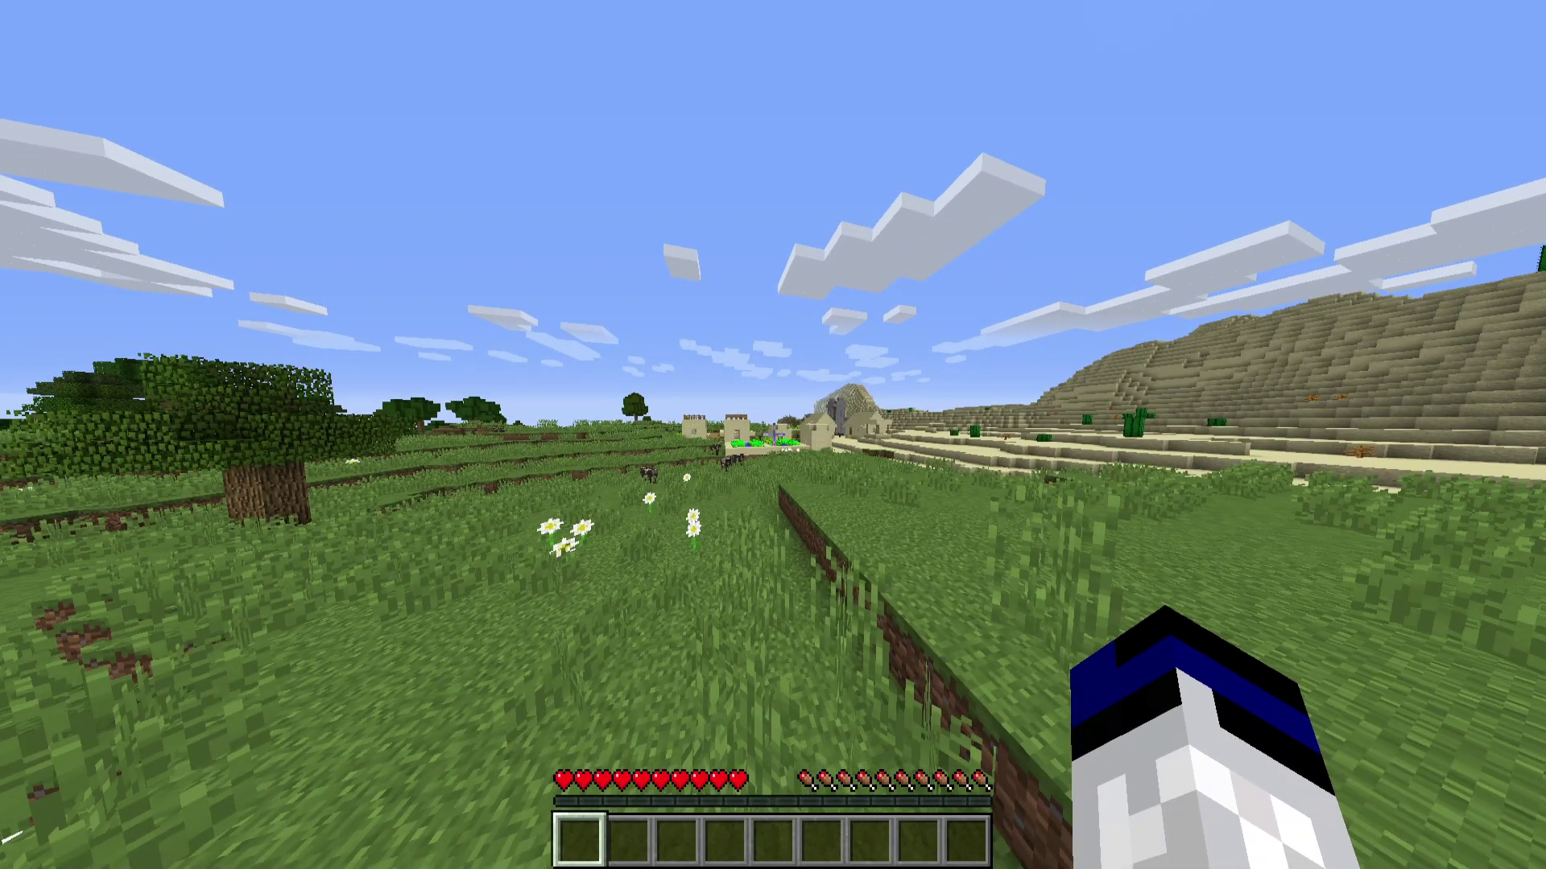
{"action": "key", "text": "w"}
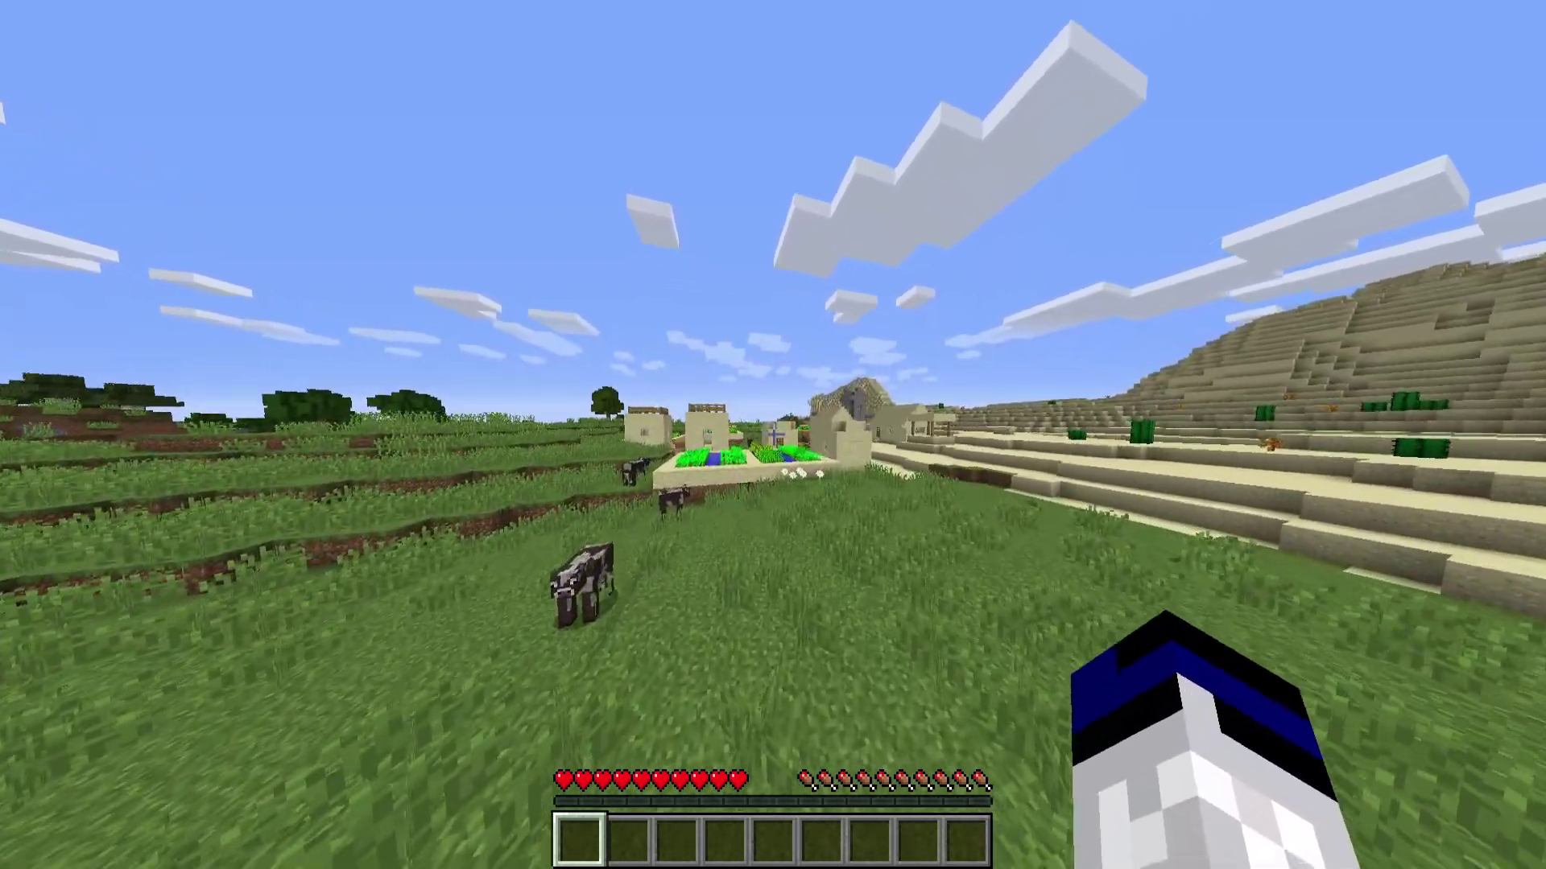